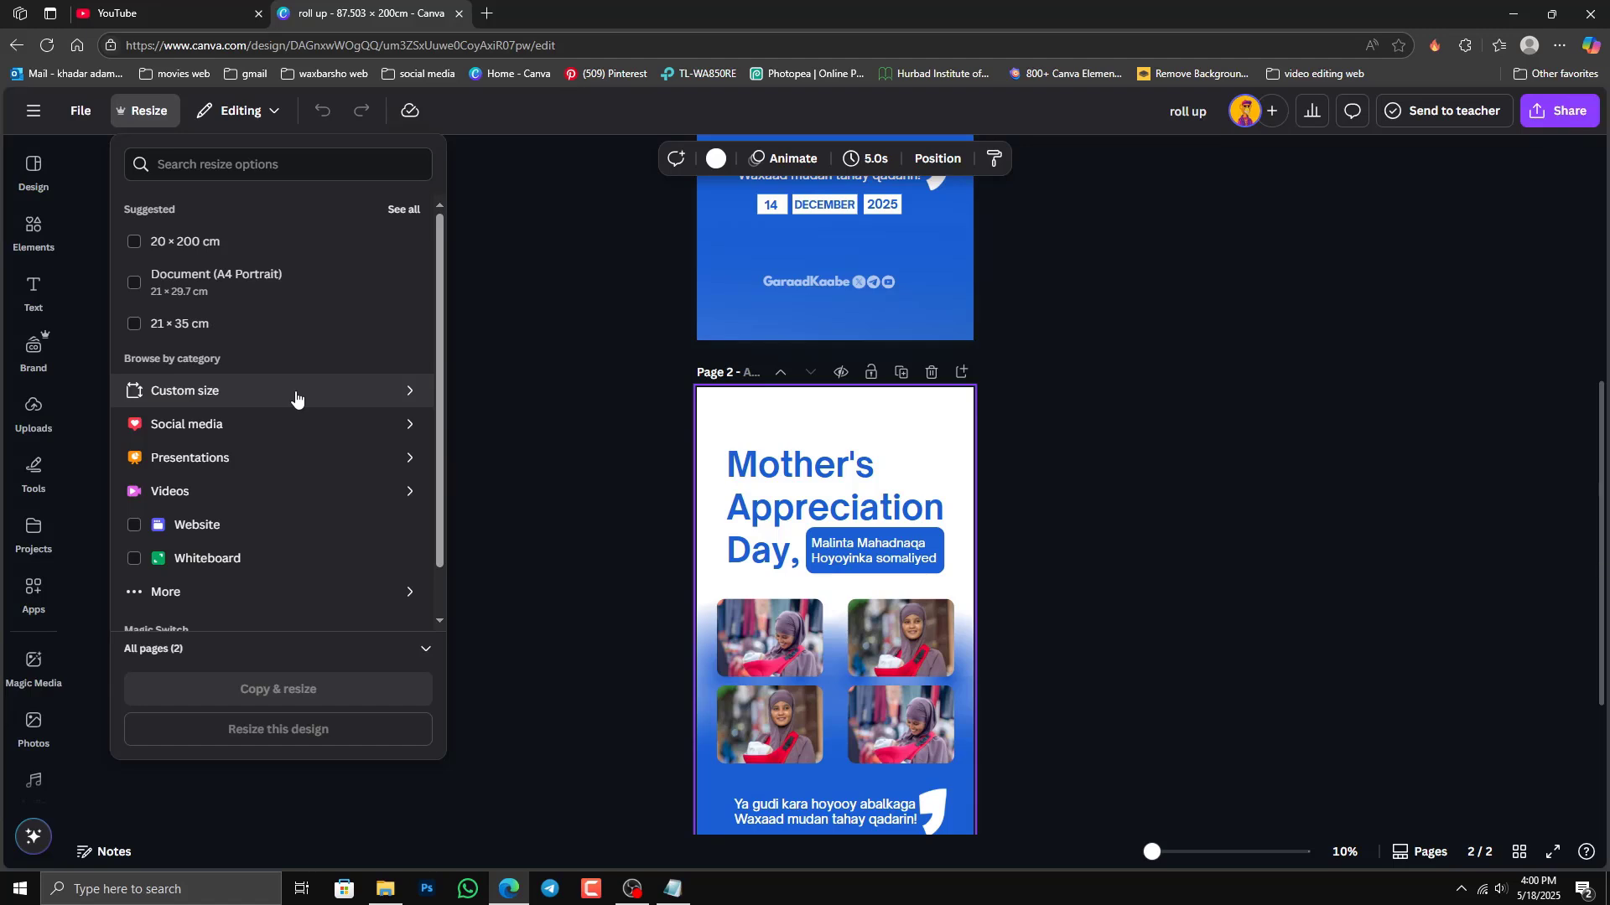
Step: Leave the resize options and add a blank third page after page 2
left_click(1039, 394)
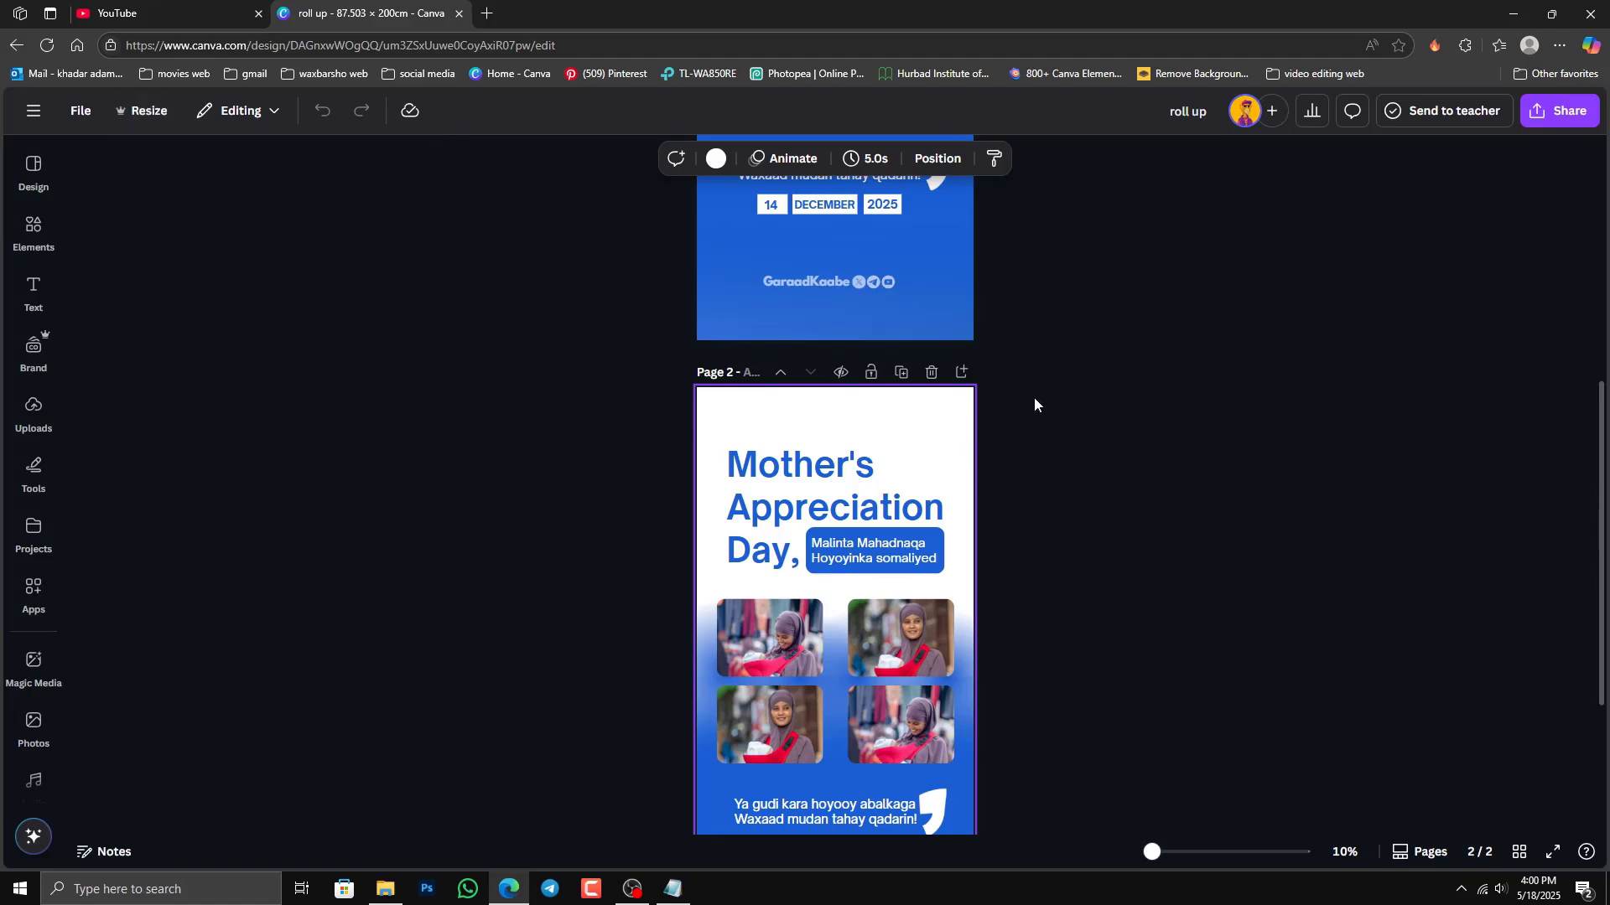
scroll(1035, 399, "down", 3)
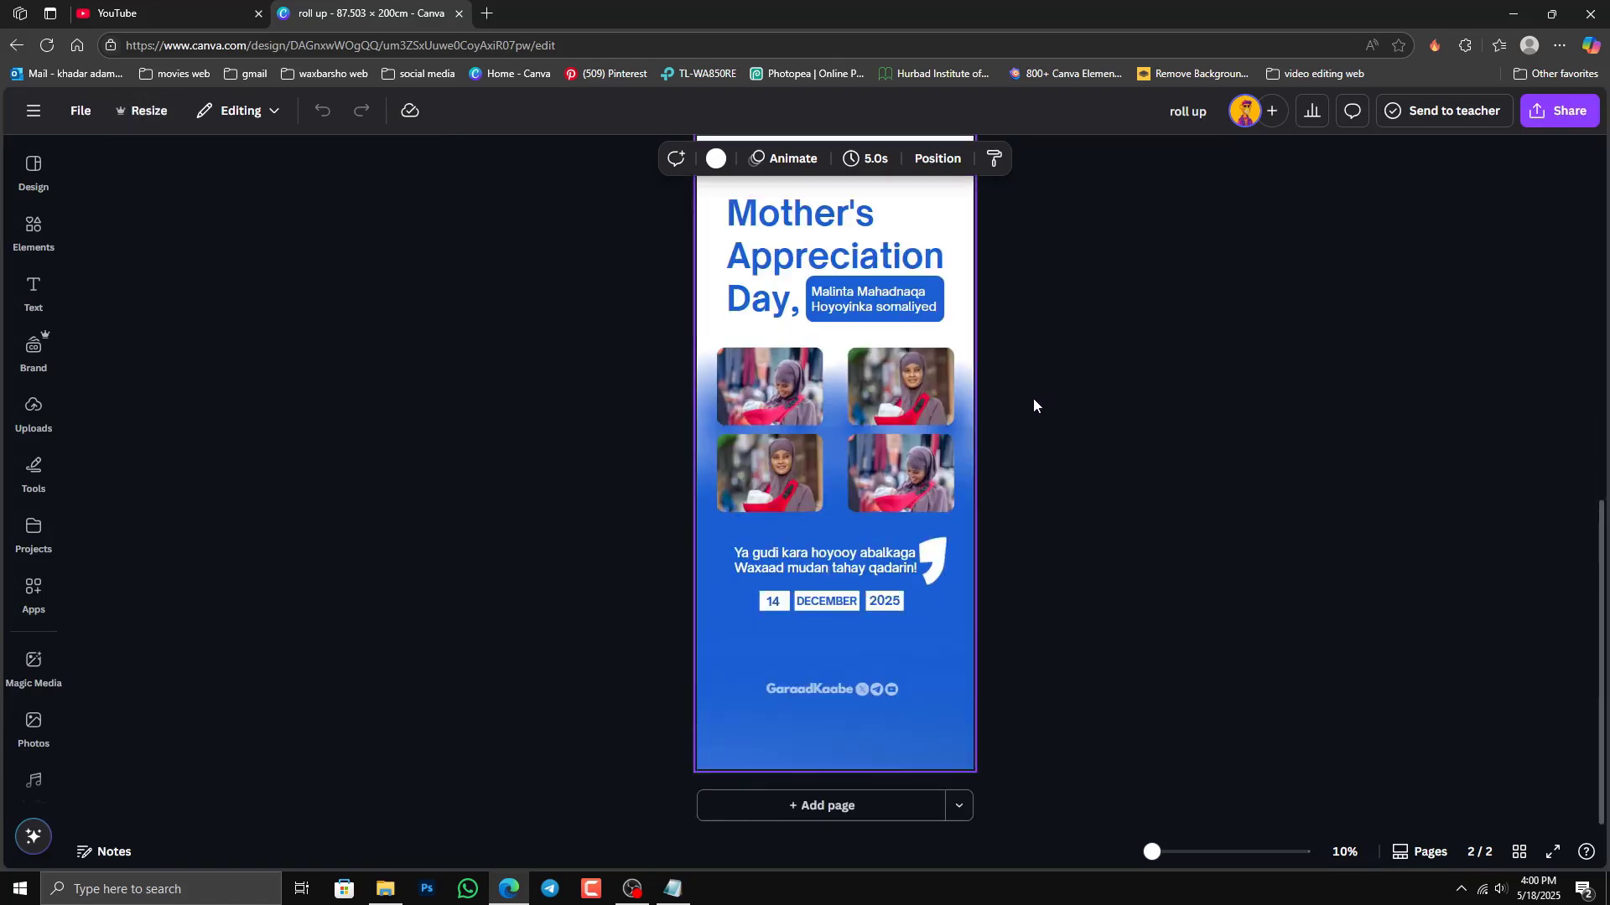
left_click(895, 817)
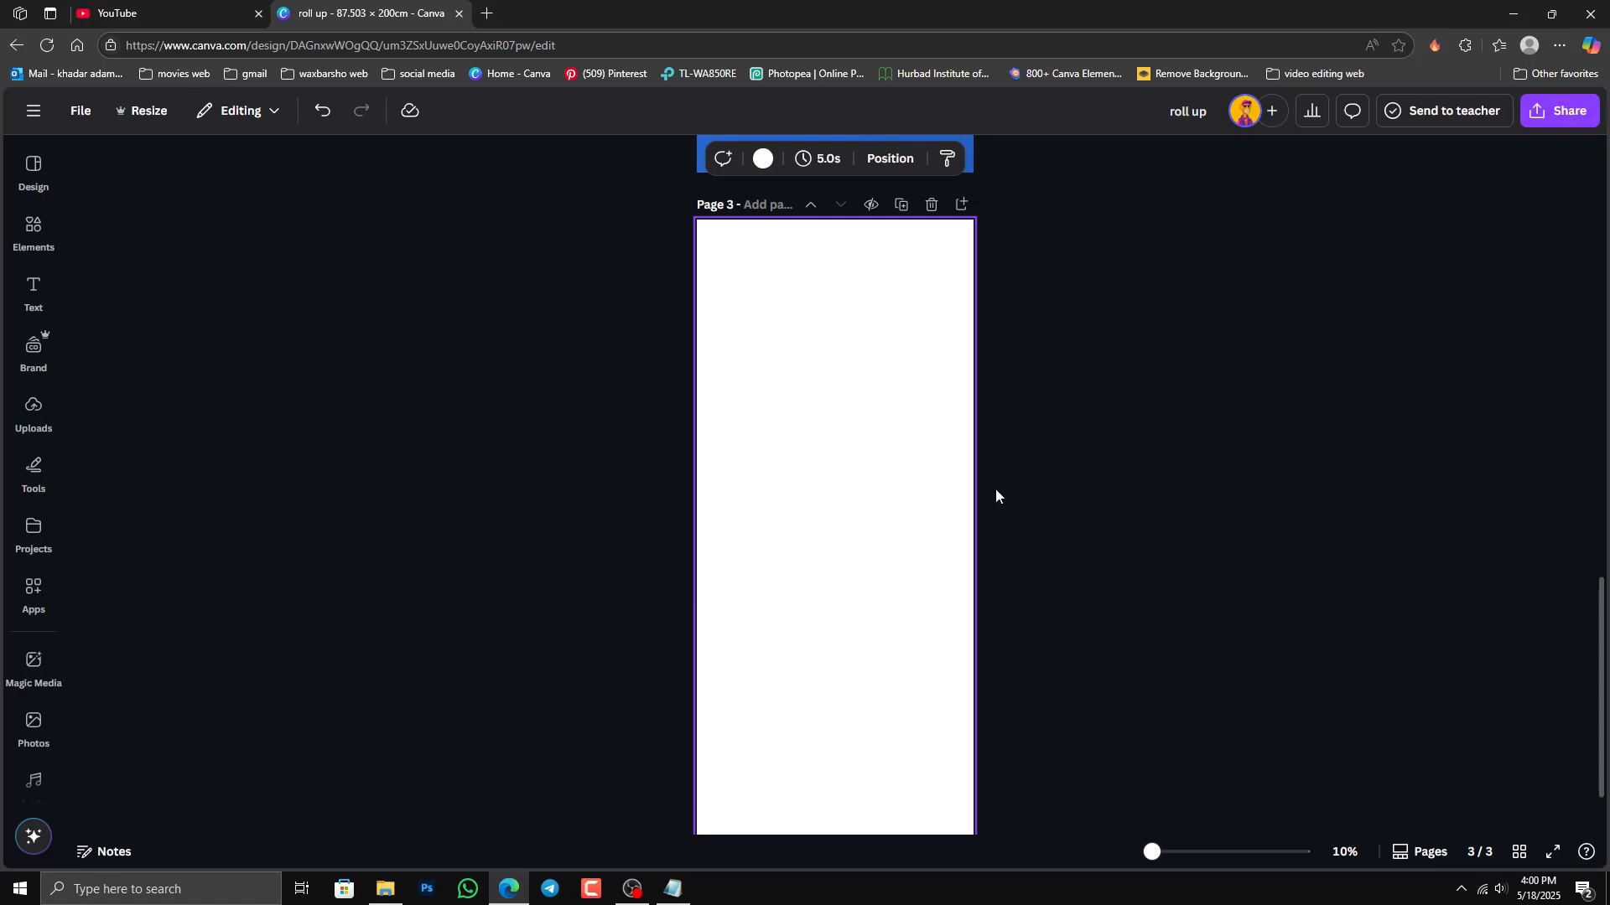
Step: Review the two finished Mother's Appreciation Day roll-up designs and the blank page 3 for comparison
scroll(1075, 469, "up", 1)
scroll(1074, 462, "up", 2)
scroll(1075, 463, "down", 3)
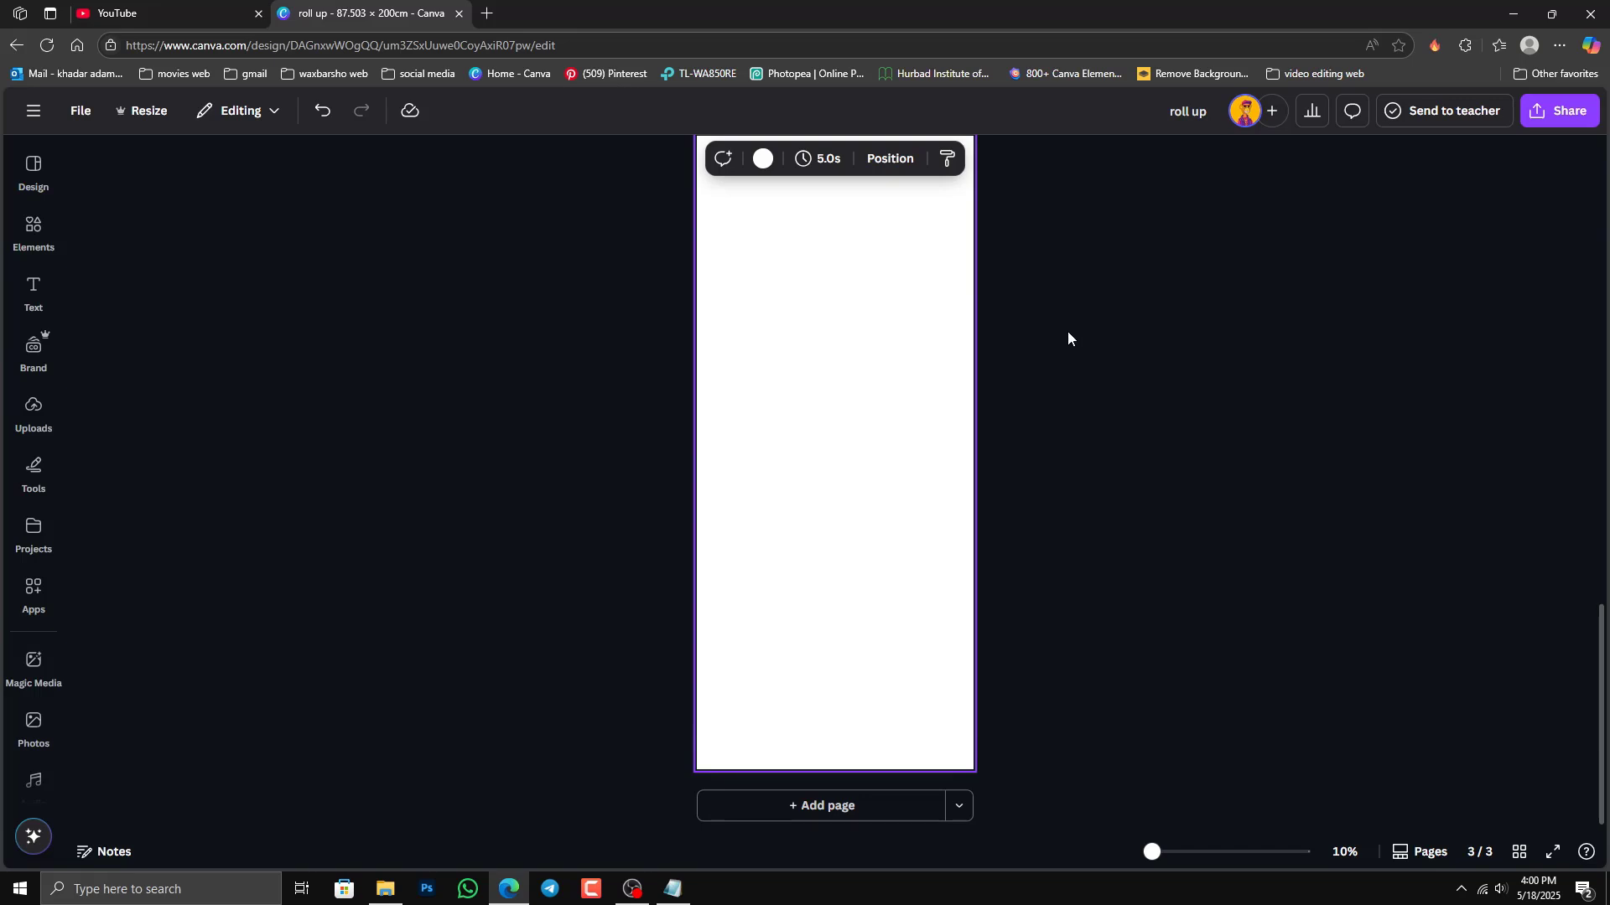
scroll(1068, 332, "up", 1)
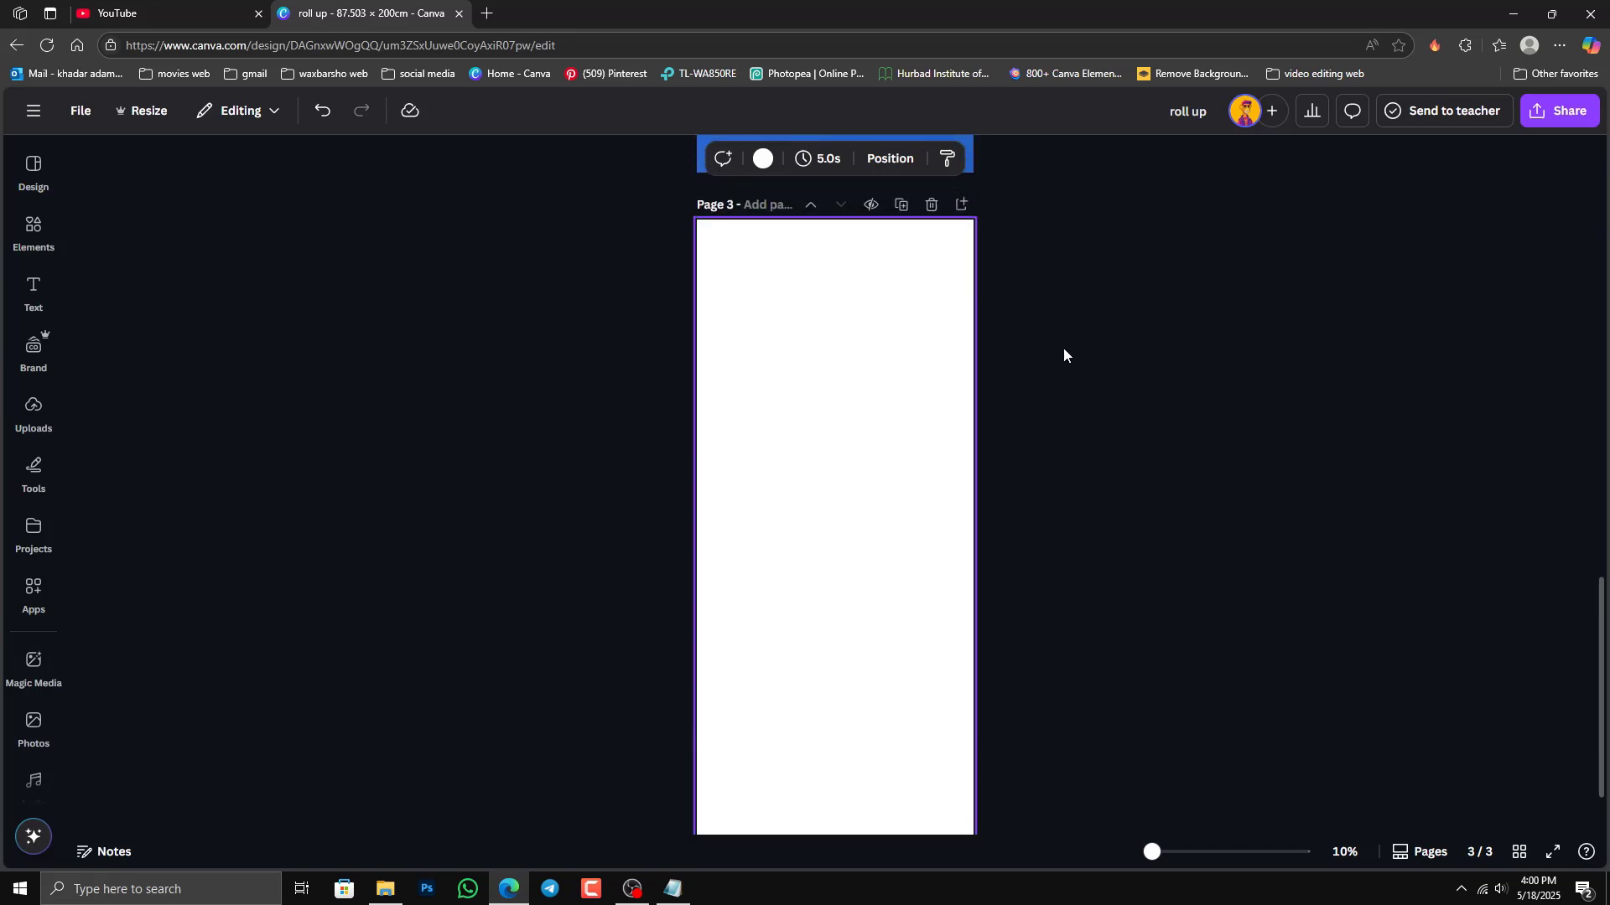
scroll(1061, 340, "down", 1)
scroll(987, 339, "up", 2)
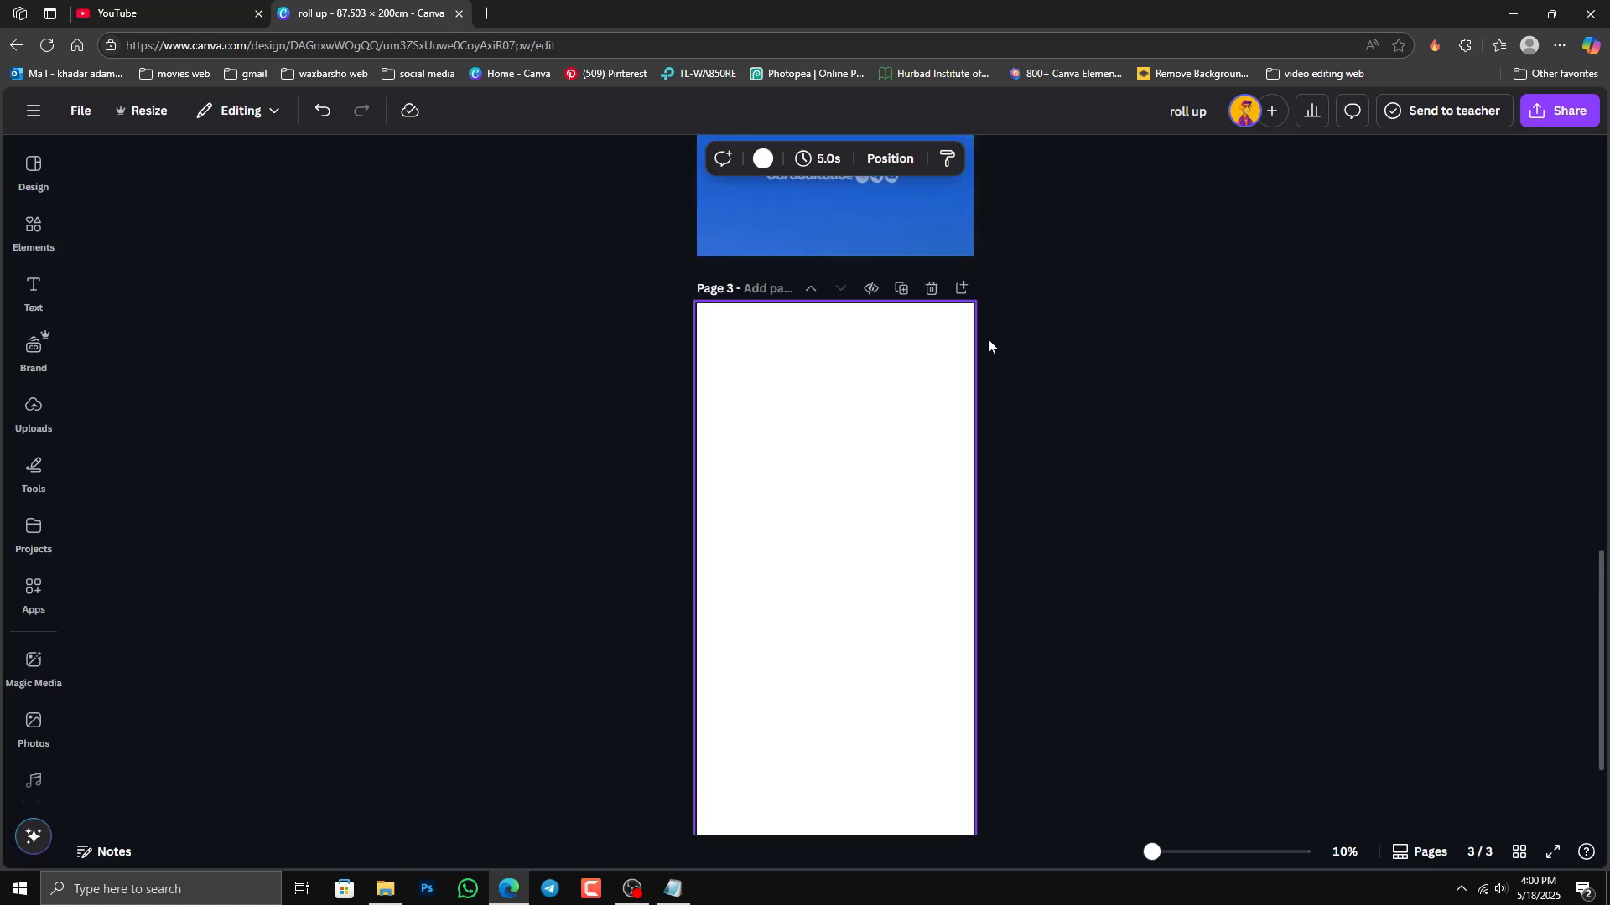
left_click_drag(1153, 852, 1158, 852)
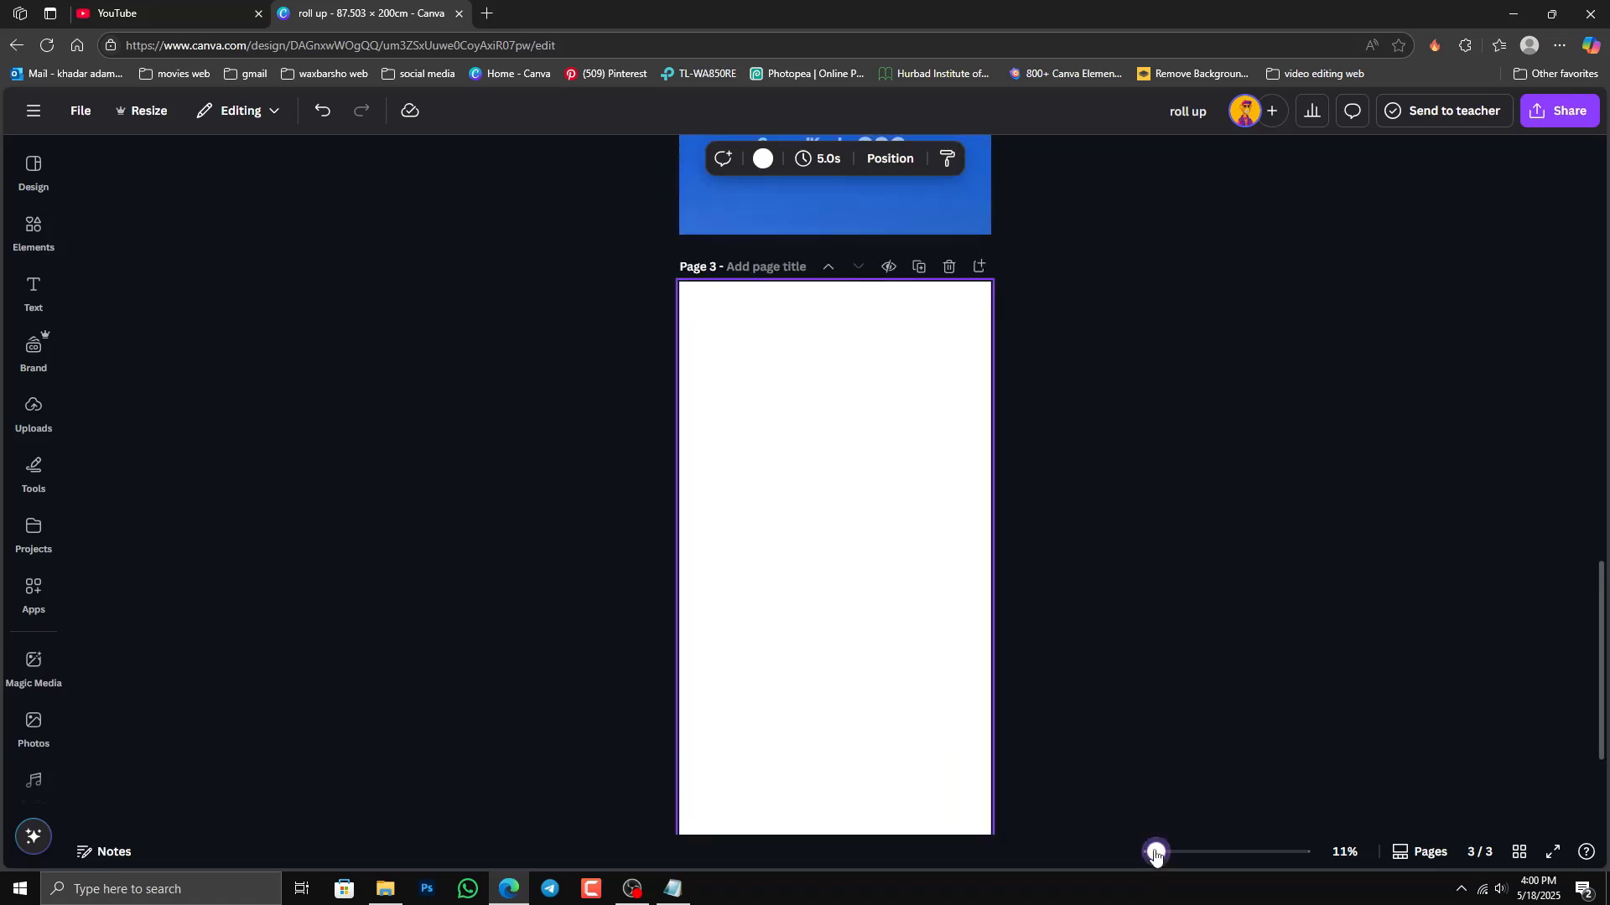
scroll(1131, 635, "down", 1)
scroll(1130, 627, "up", 1)
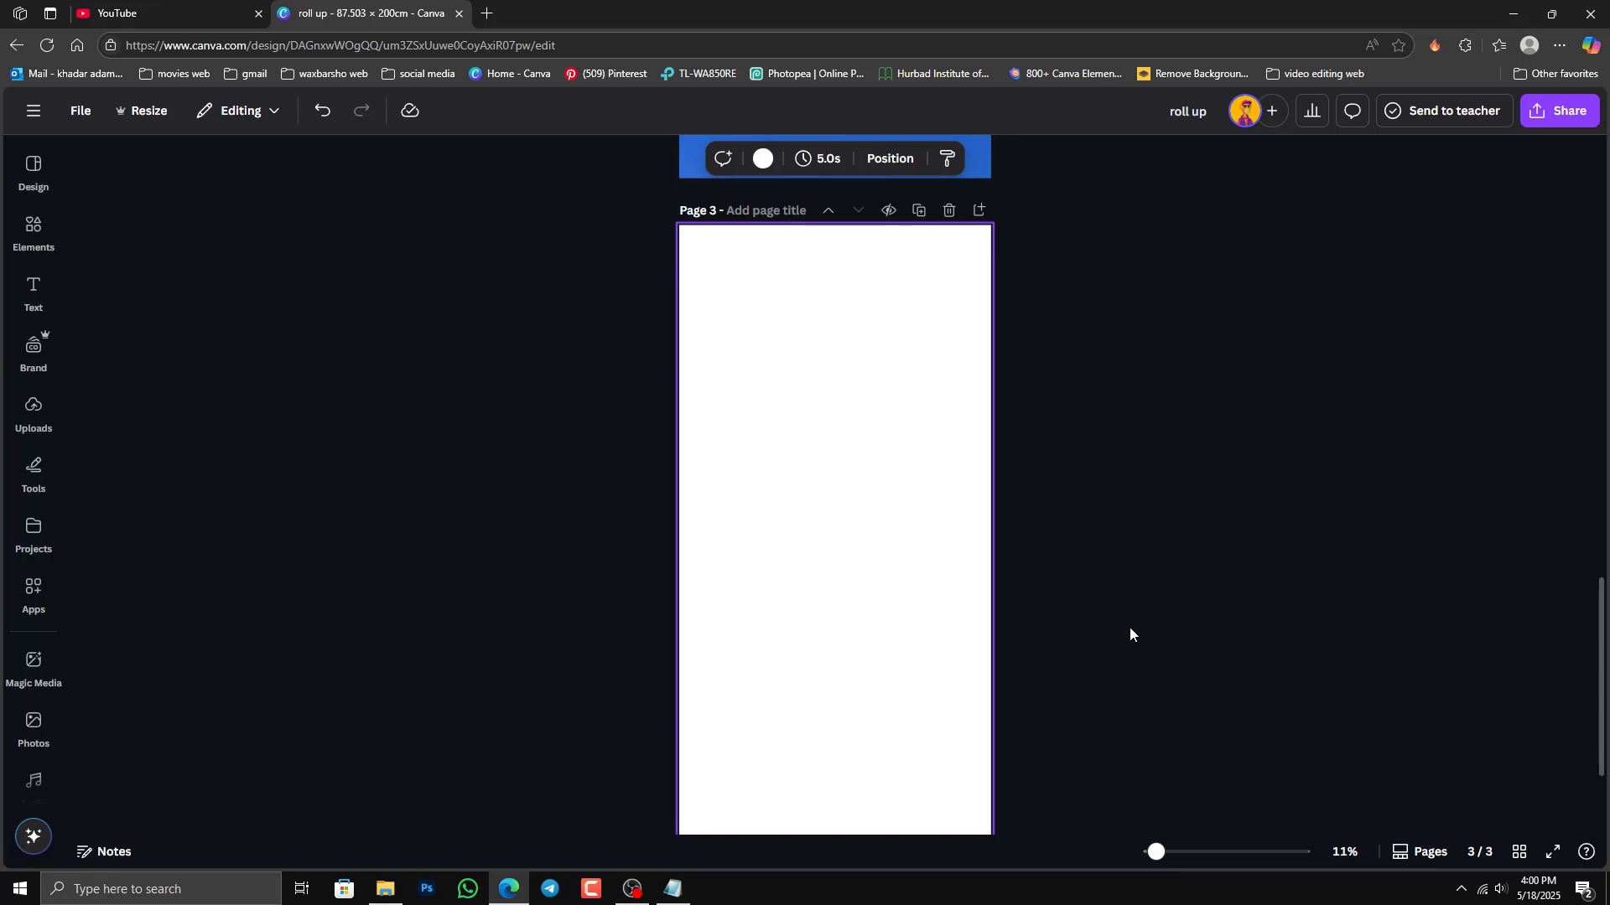
scroll(1036, 354, "up", 15)
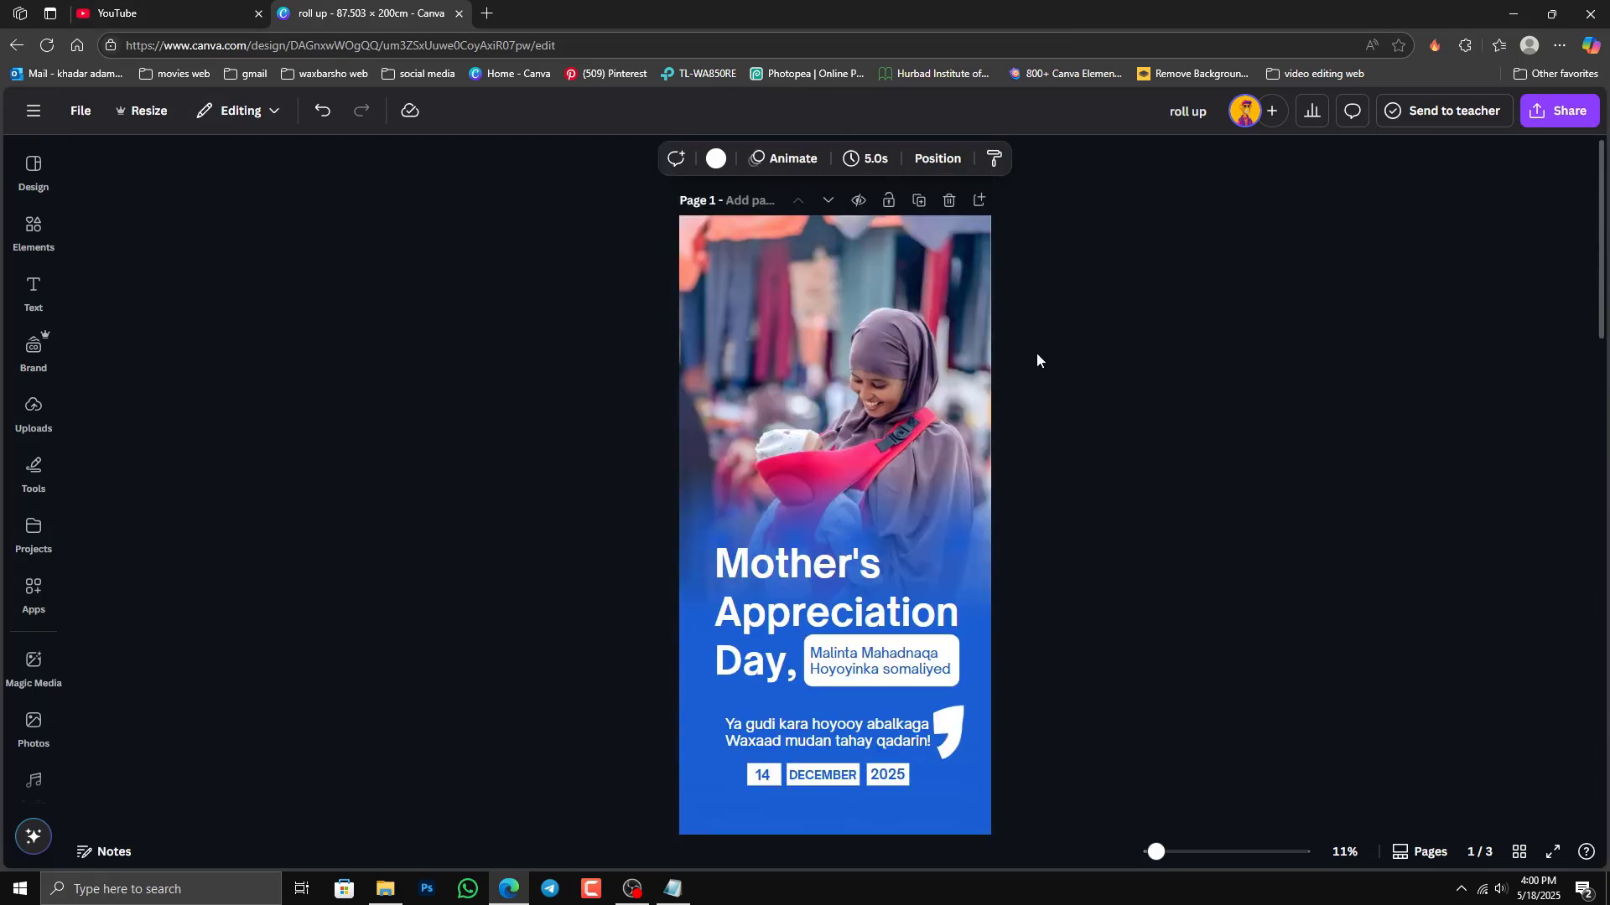
scroll(1036, 353, "down", 1)
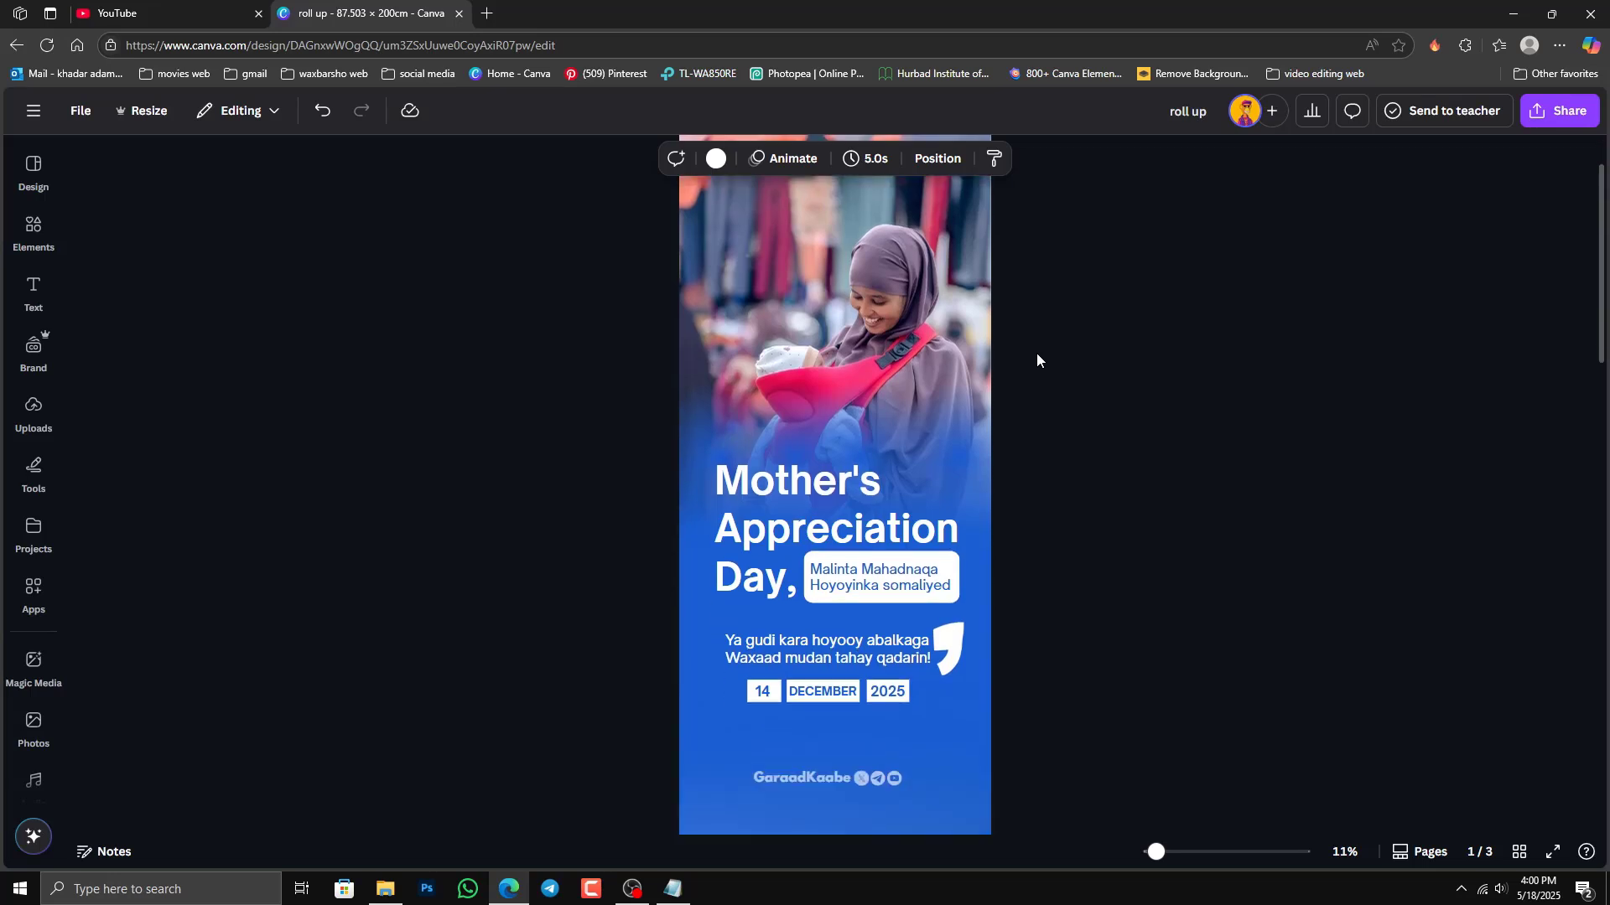
scroll(1036, 354, "down", 6)
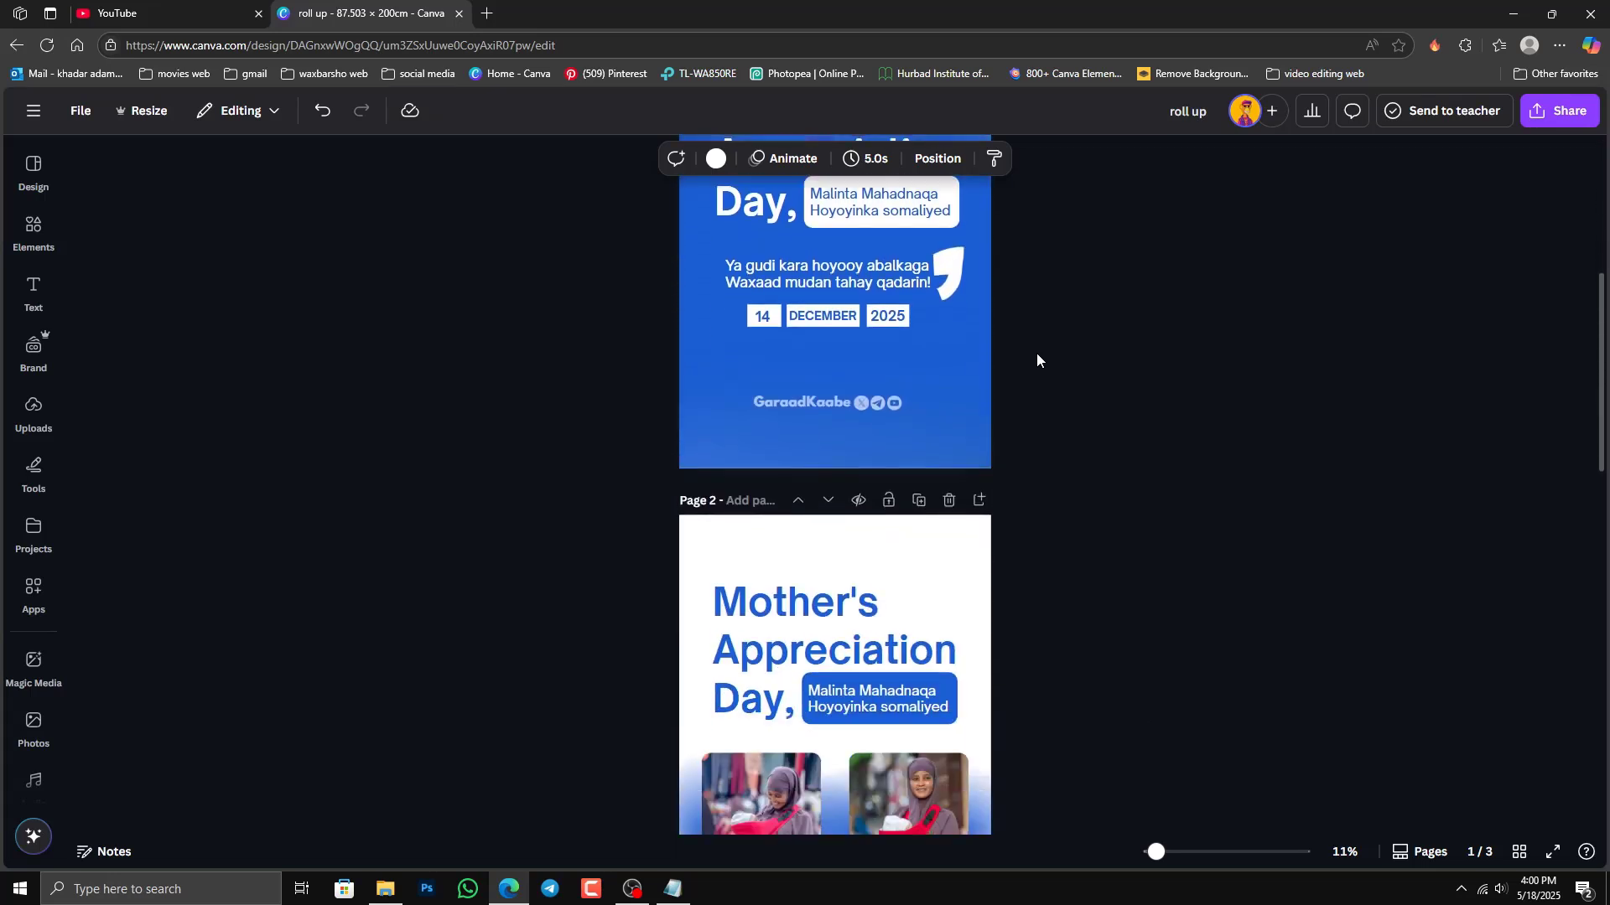
scroll(1036, 354, "down", 10)
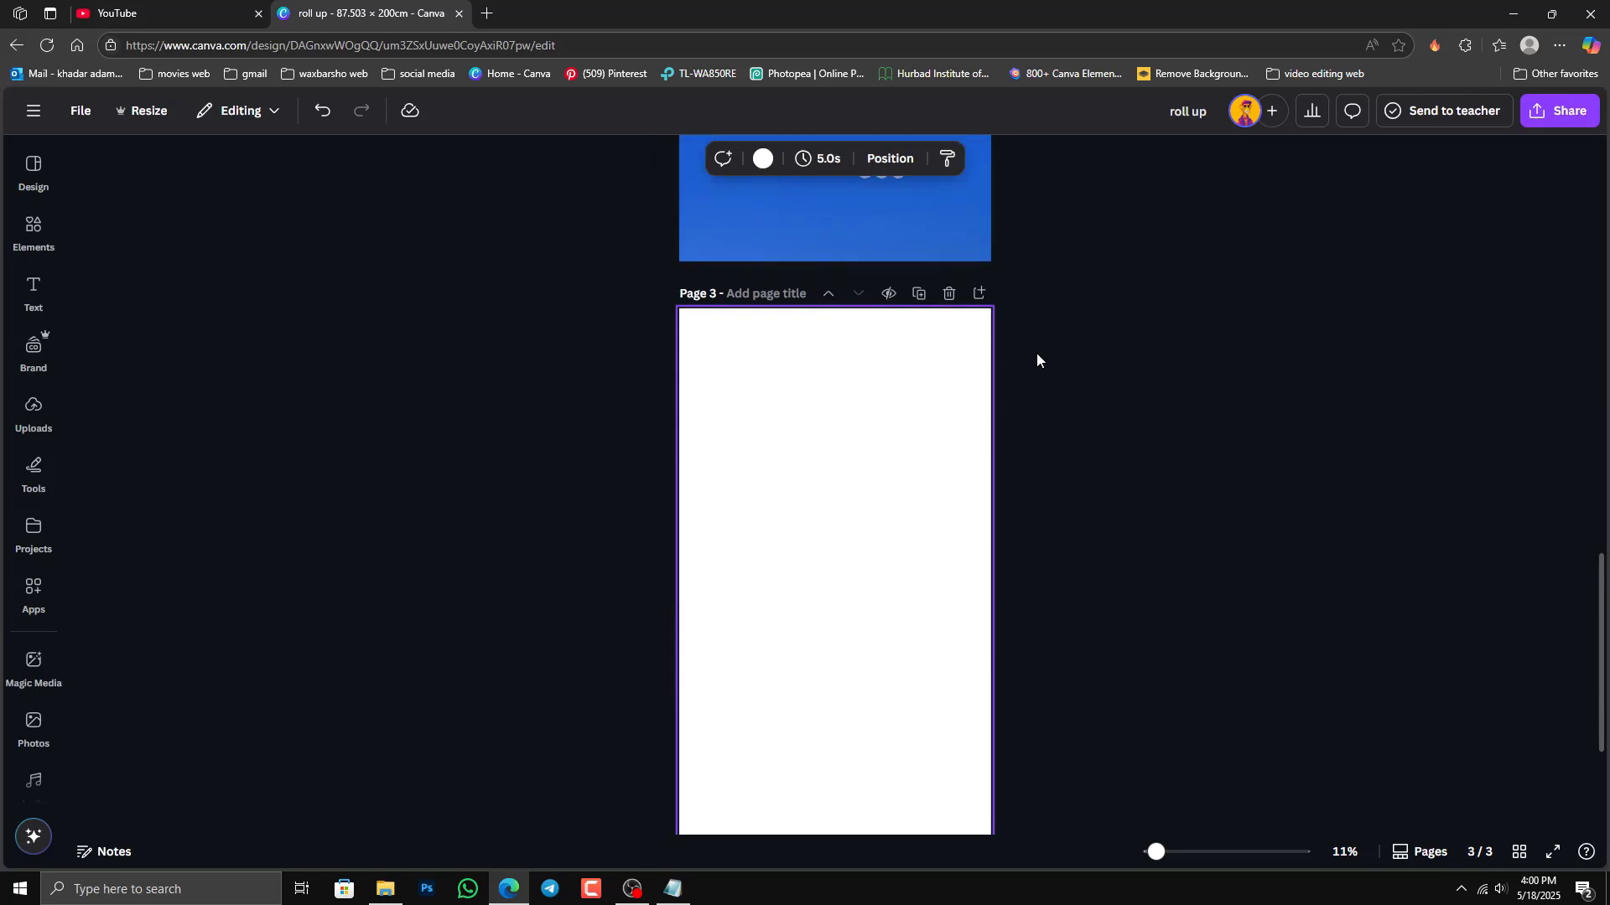
scroll(783, 341, "up", 1)
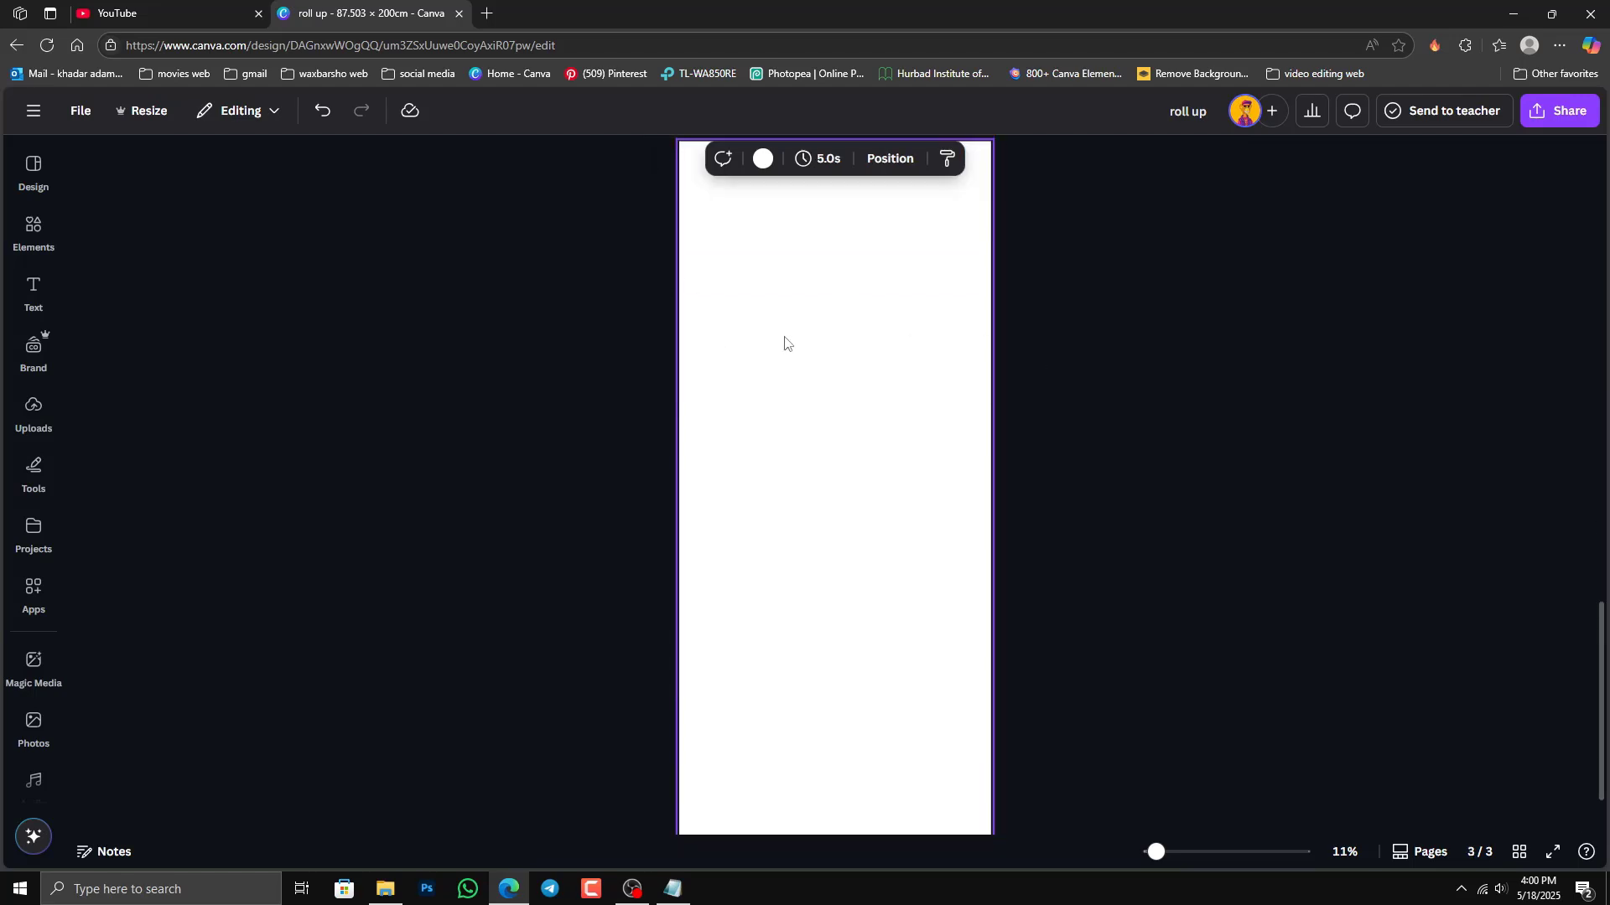
Step: Place the uploaded photo of the mother looking down at her baby across the full width of page 3, aligned with its upper edge
left_click(38, 412)
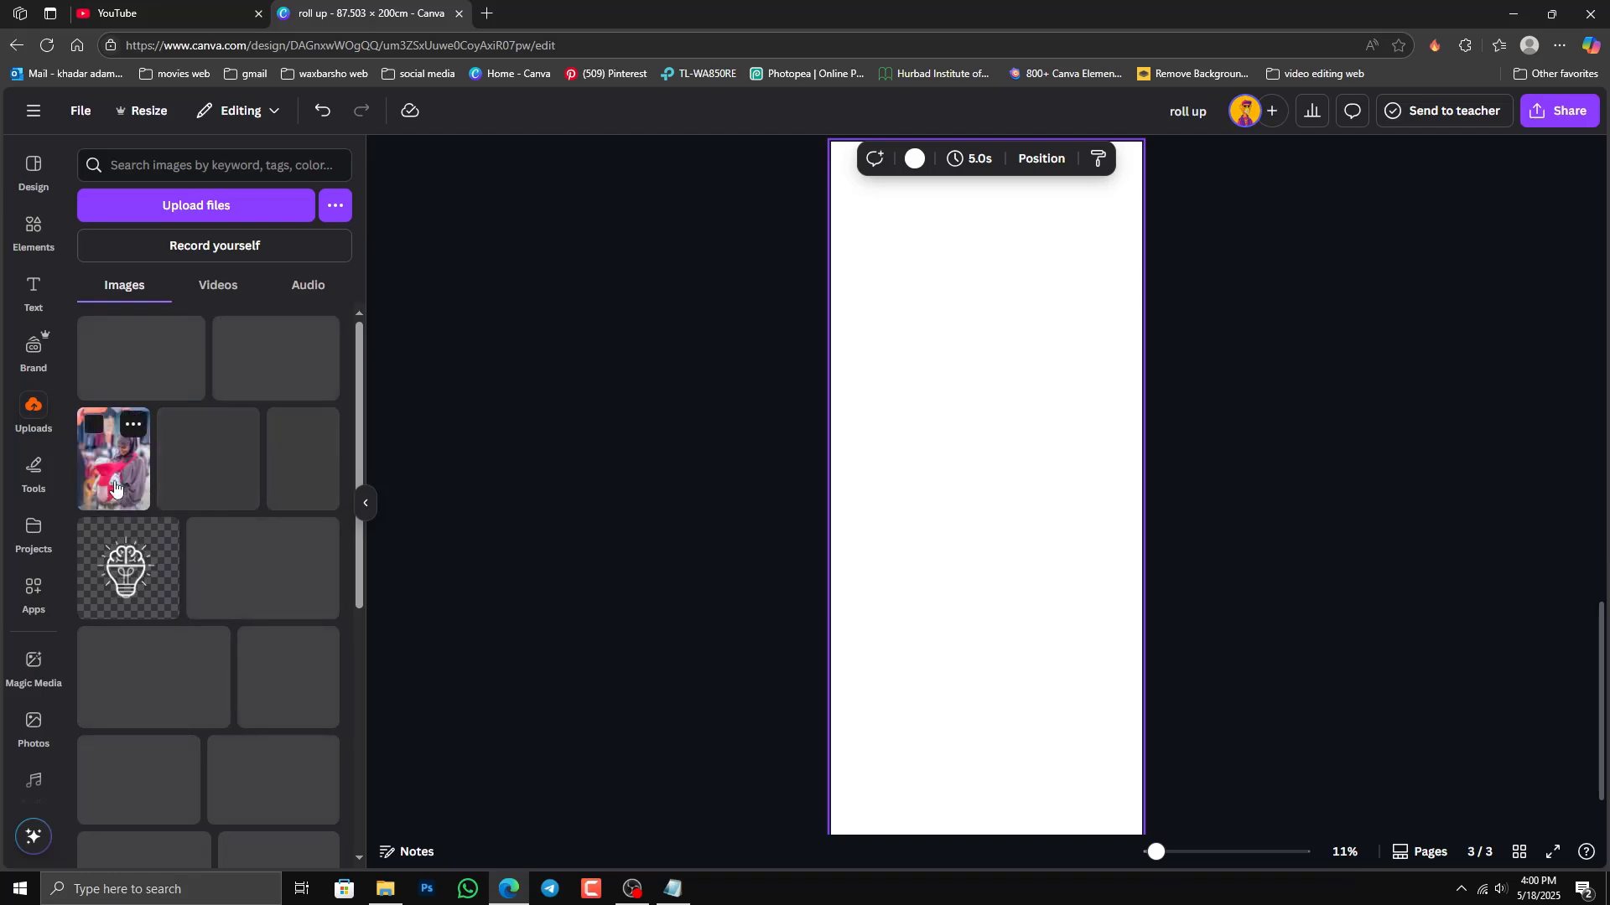
left_click(114, 480)
scroll(1154, 418, "up", 3)
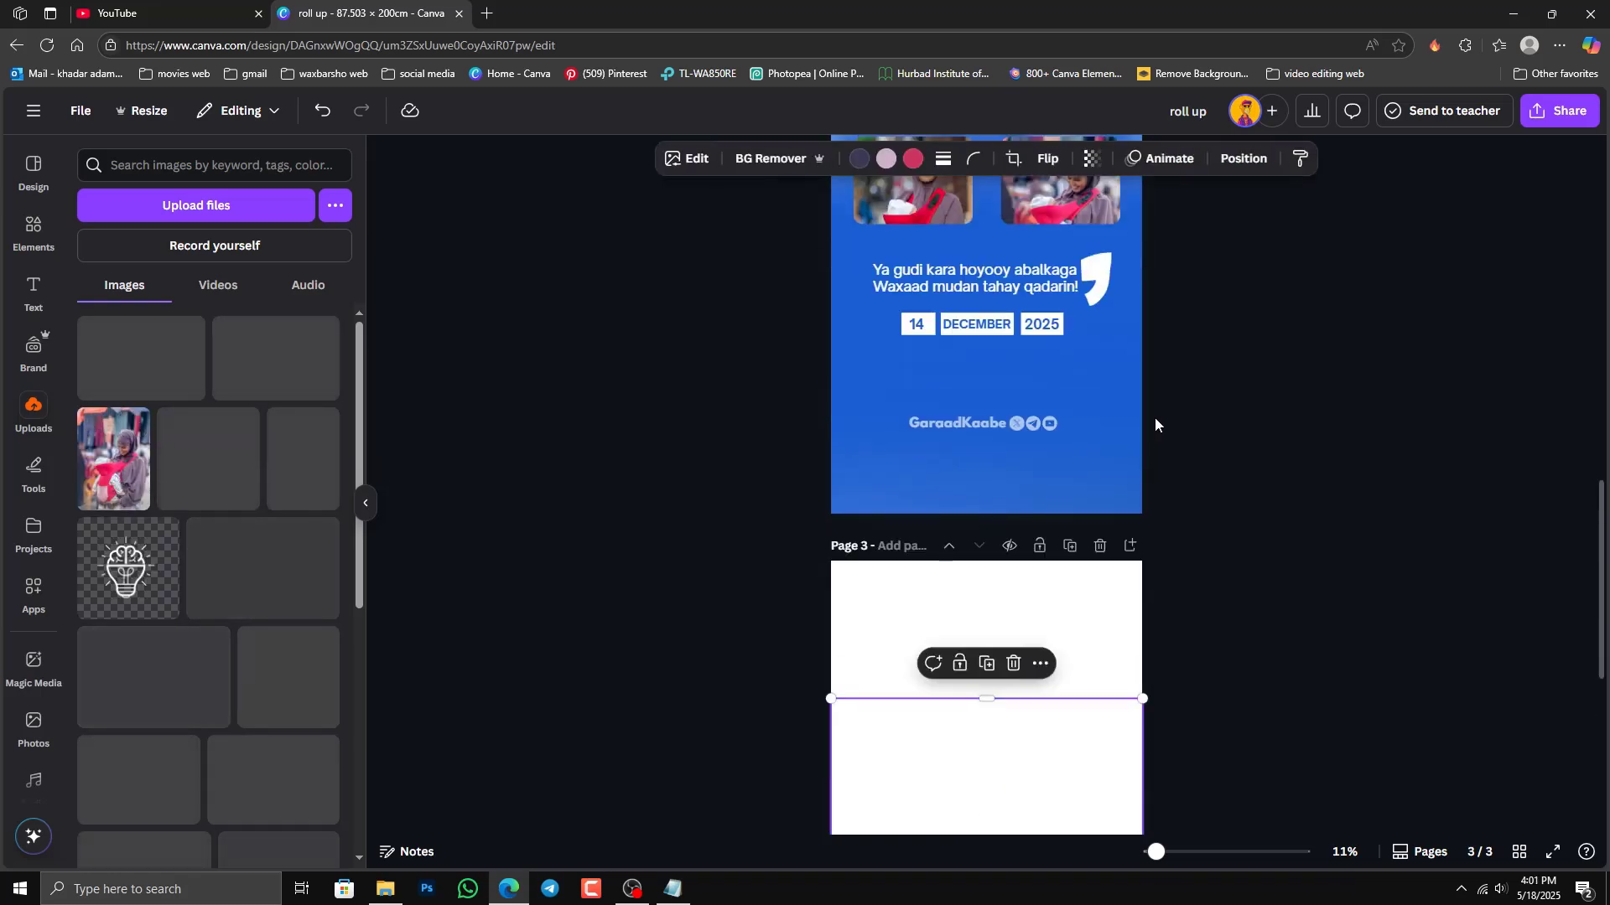
left_click_drag(995, 556, 992, 419)
left_click(1351, 433)
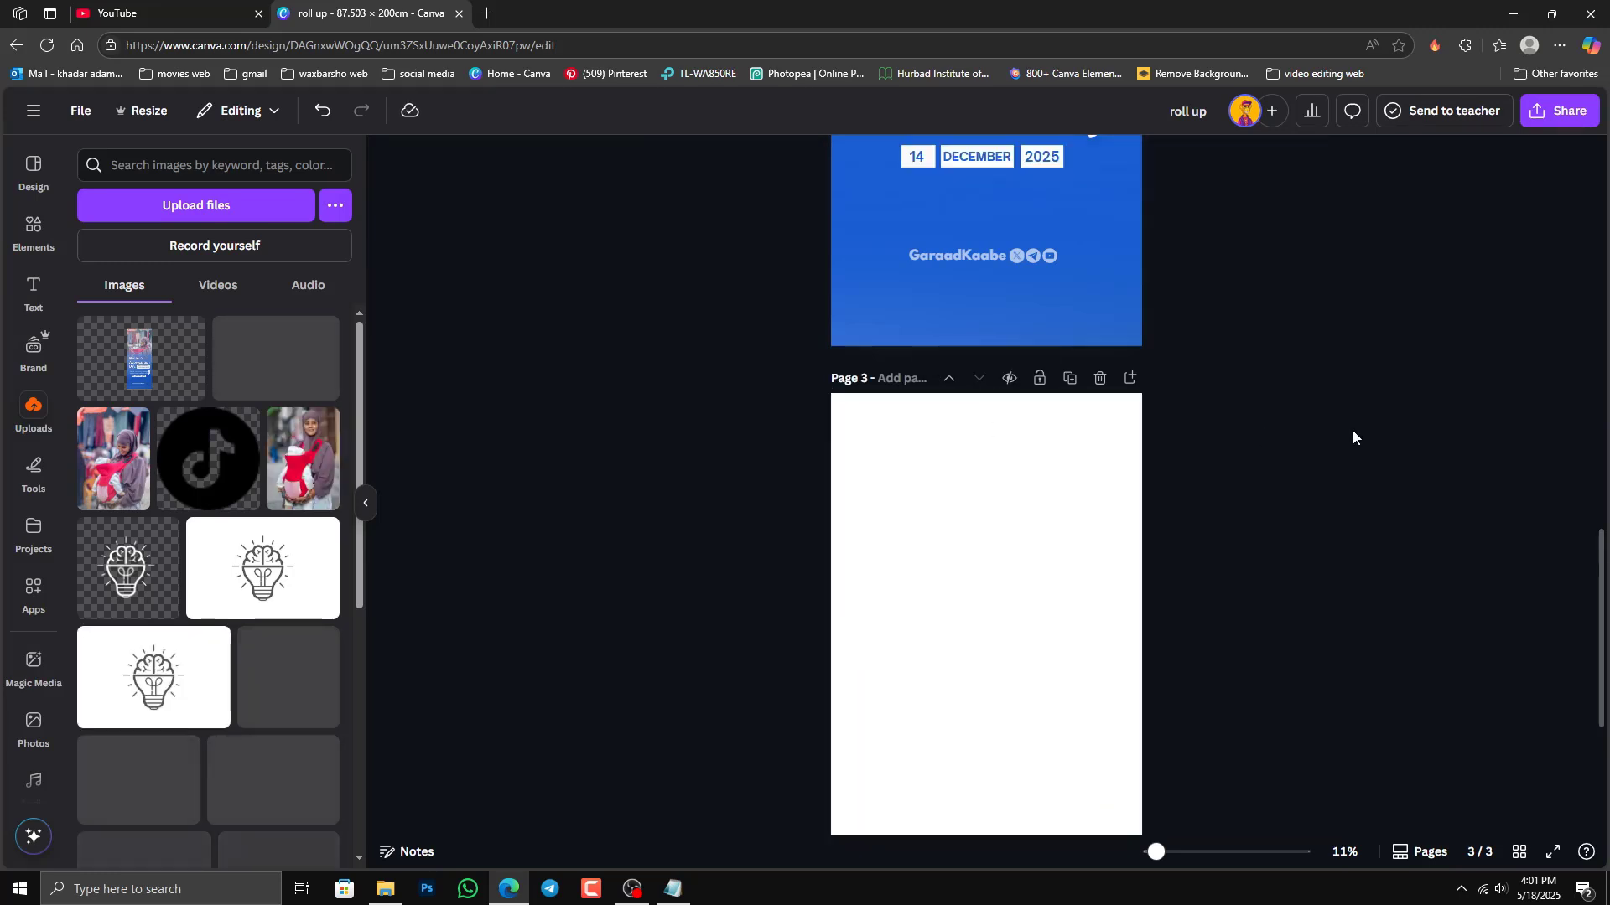
scroll(1383, 352, "down", 5)
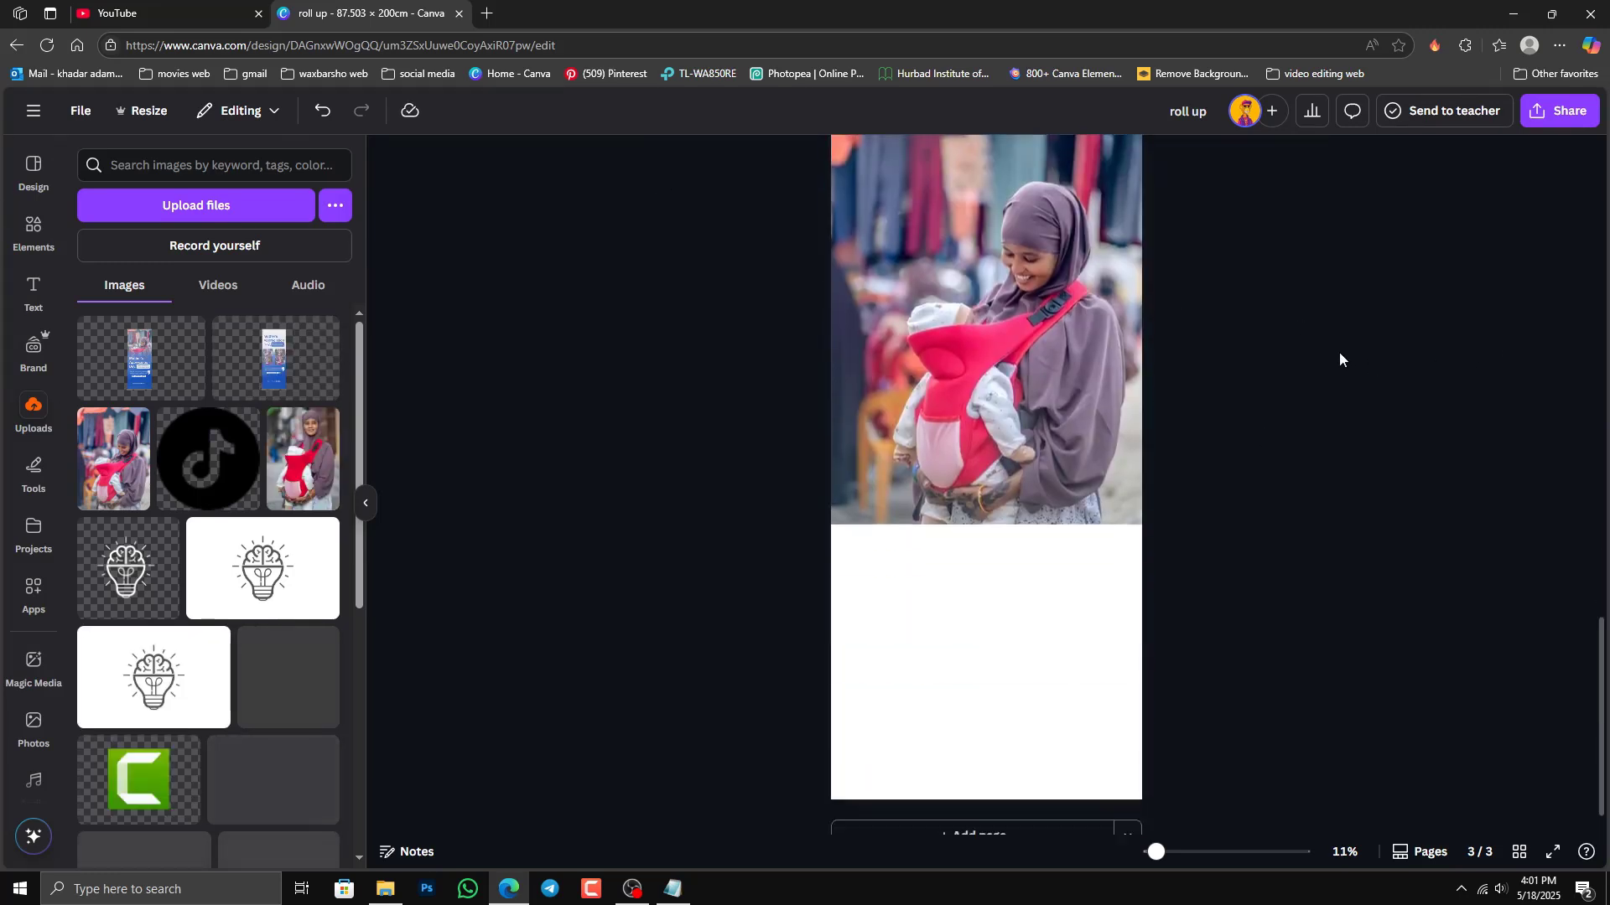
scroll(1089, 385, "up", 8)
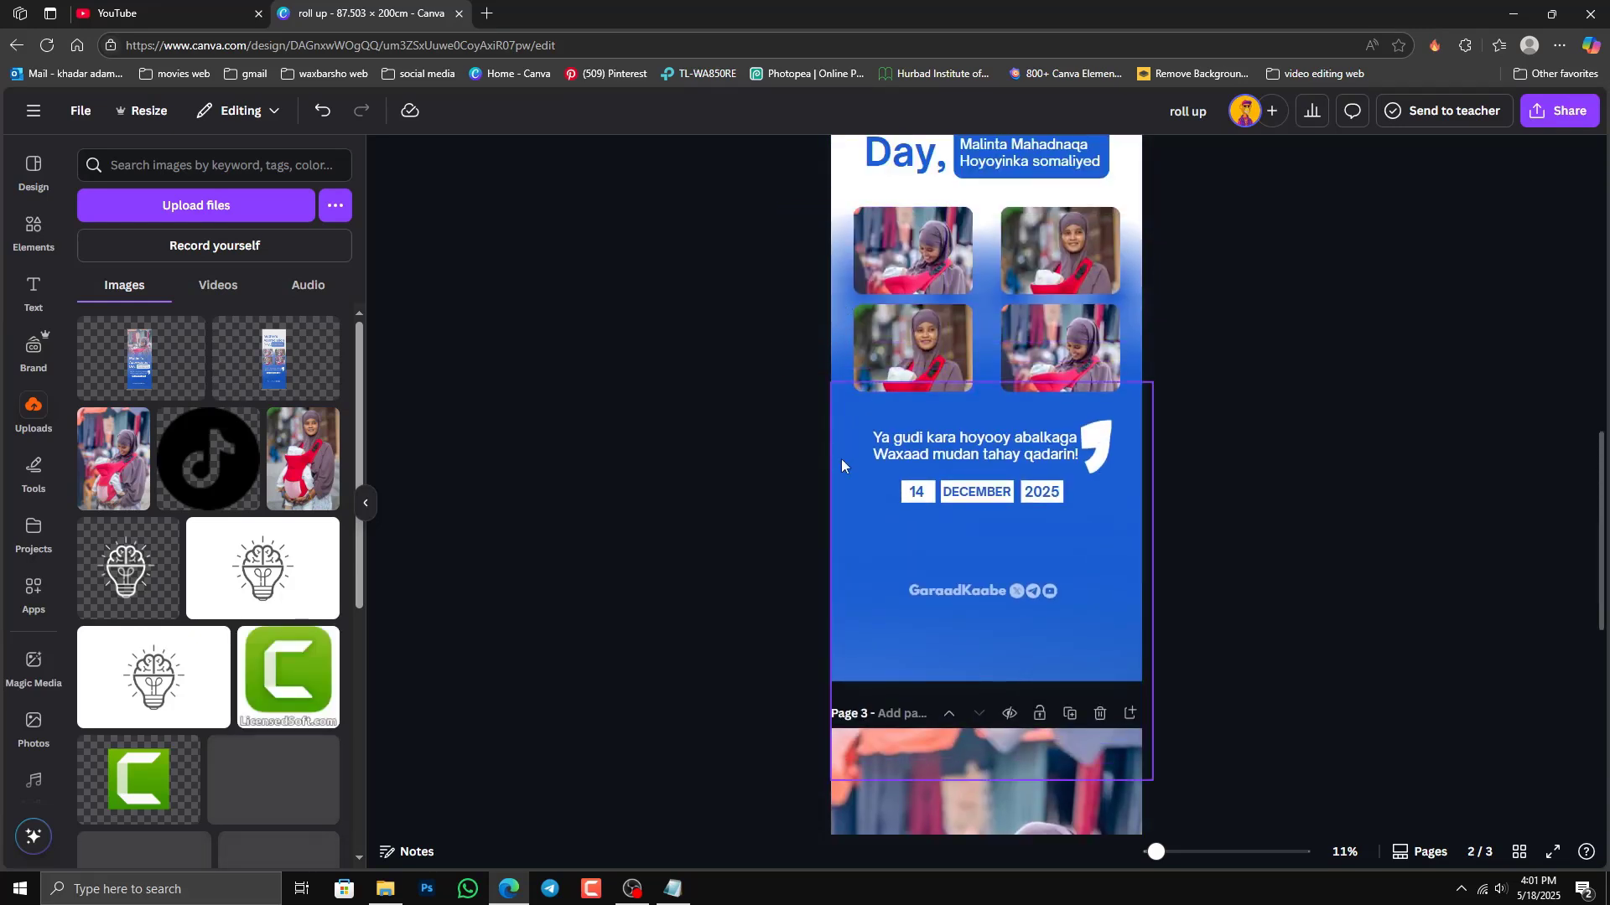
scroll(1332, 402, "down", 10)
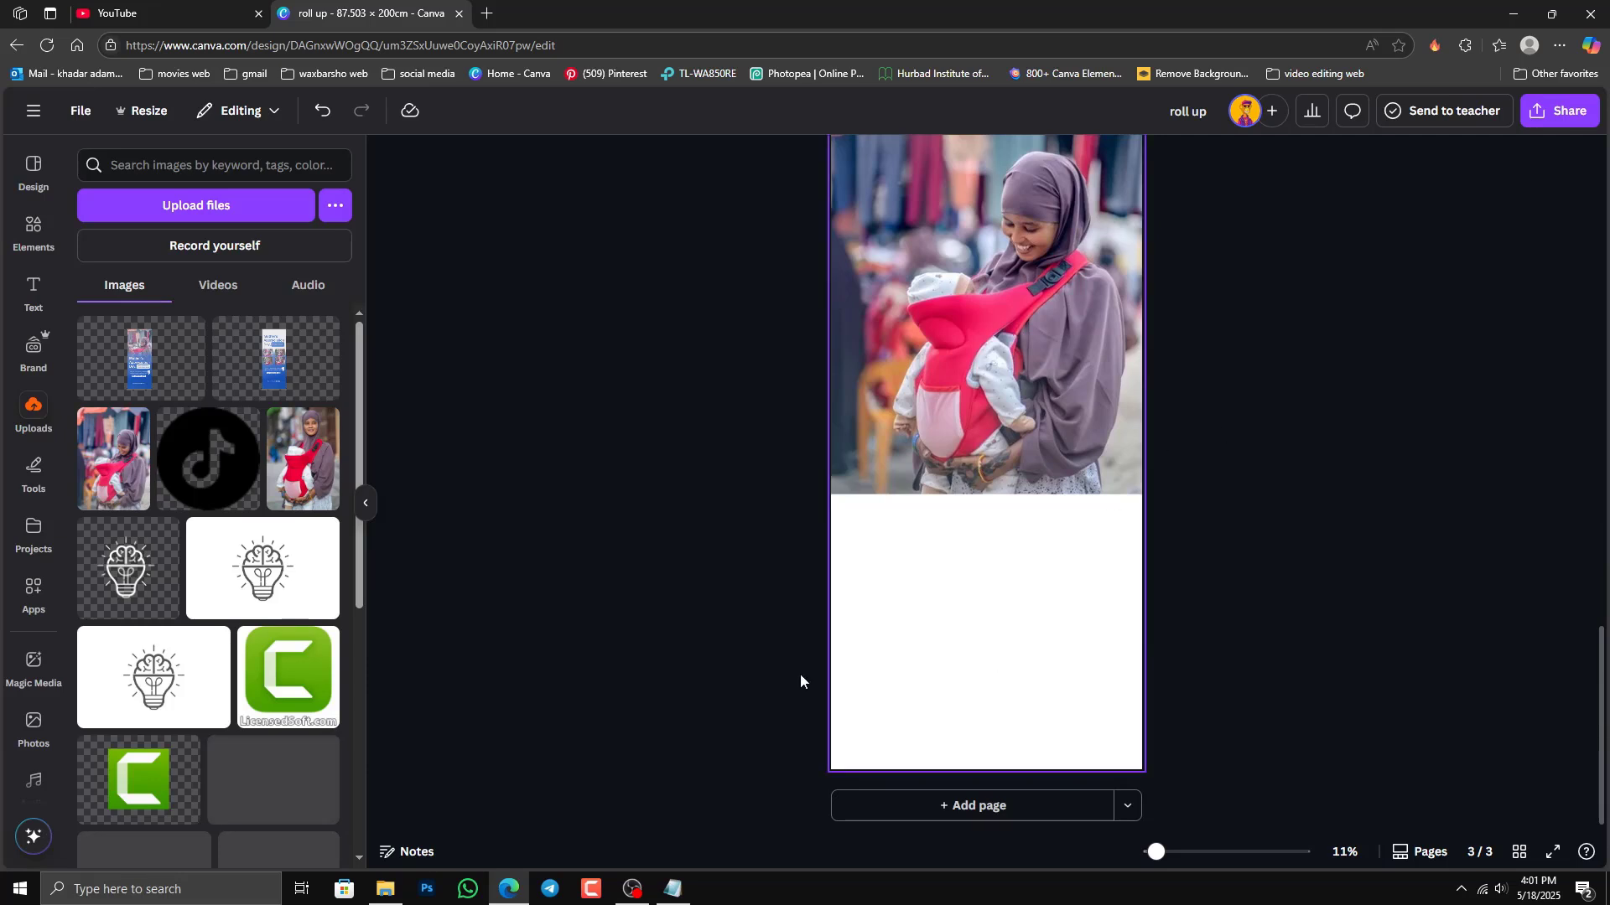
Step: Add the recommended black fading gradient graphic to page 3 and look up its details and its shadow keyword
left_click(33, 226)
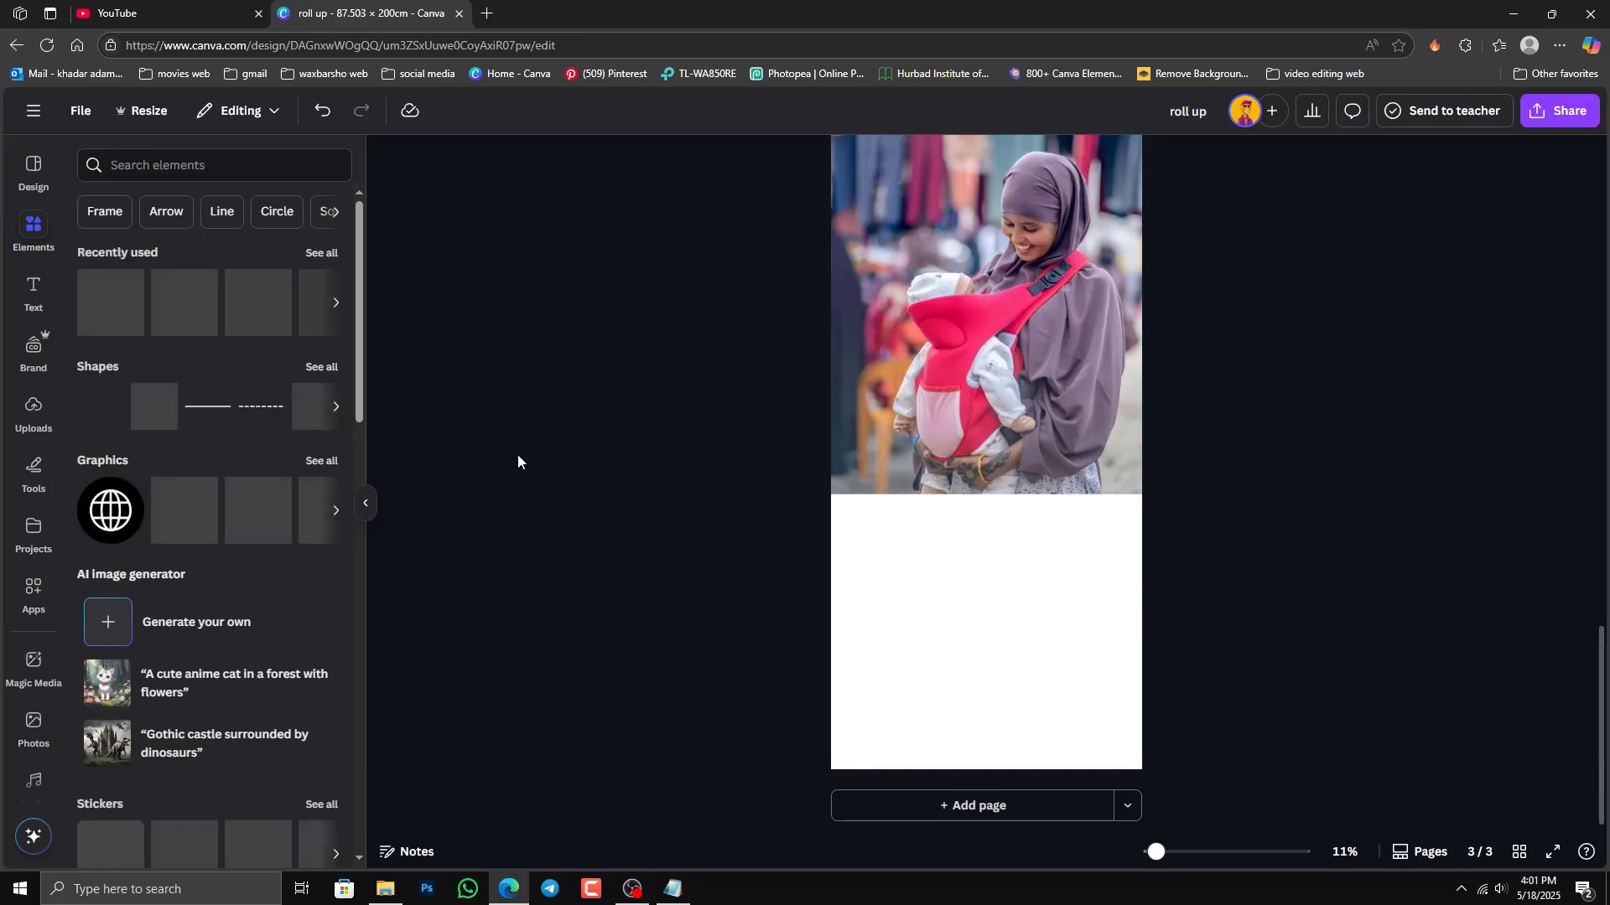
left_click(318, 462)
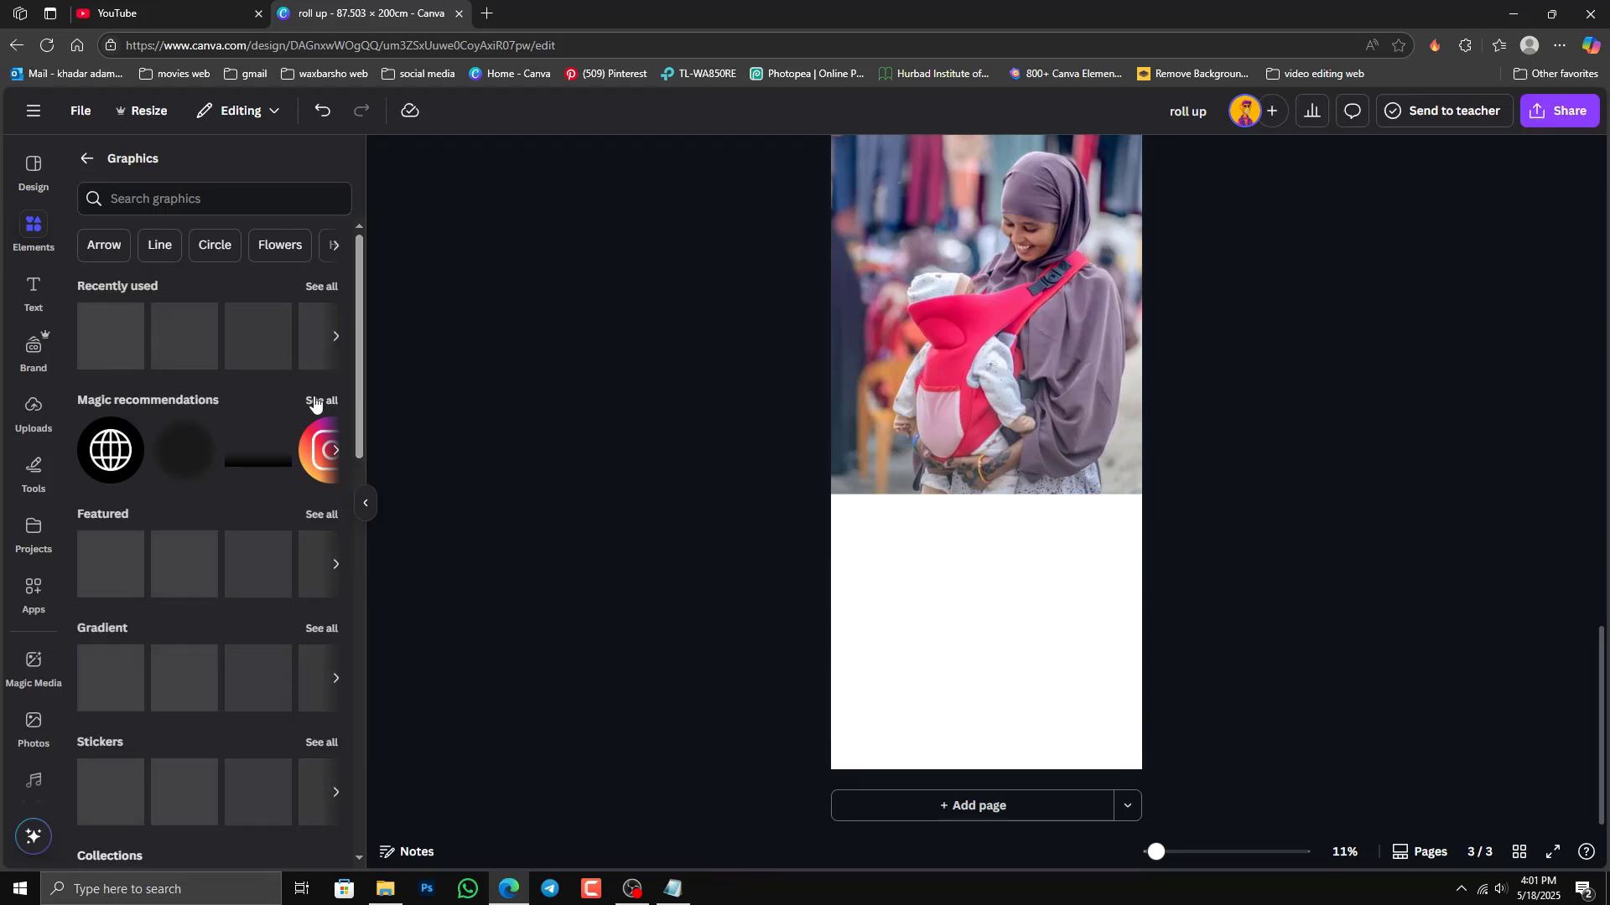
left_click(268, 466)
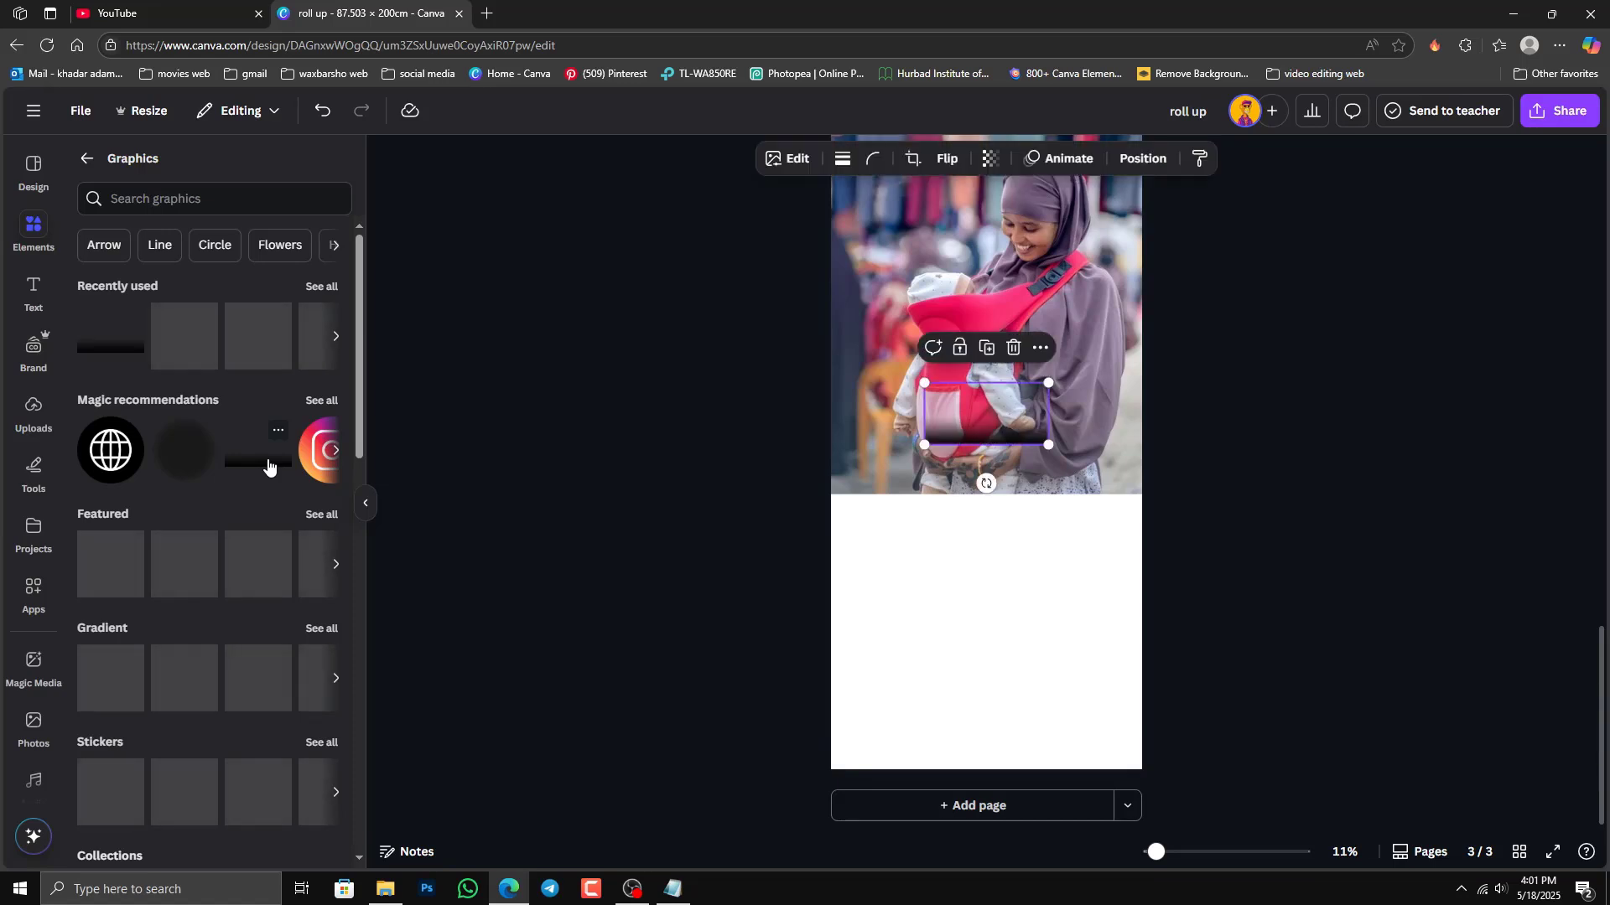
right_click(996, 430)
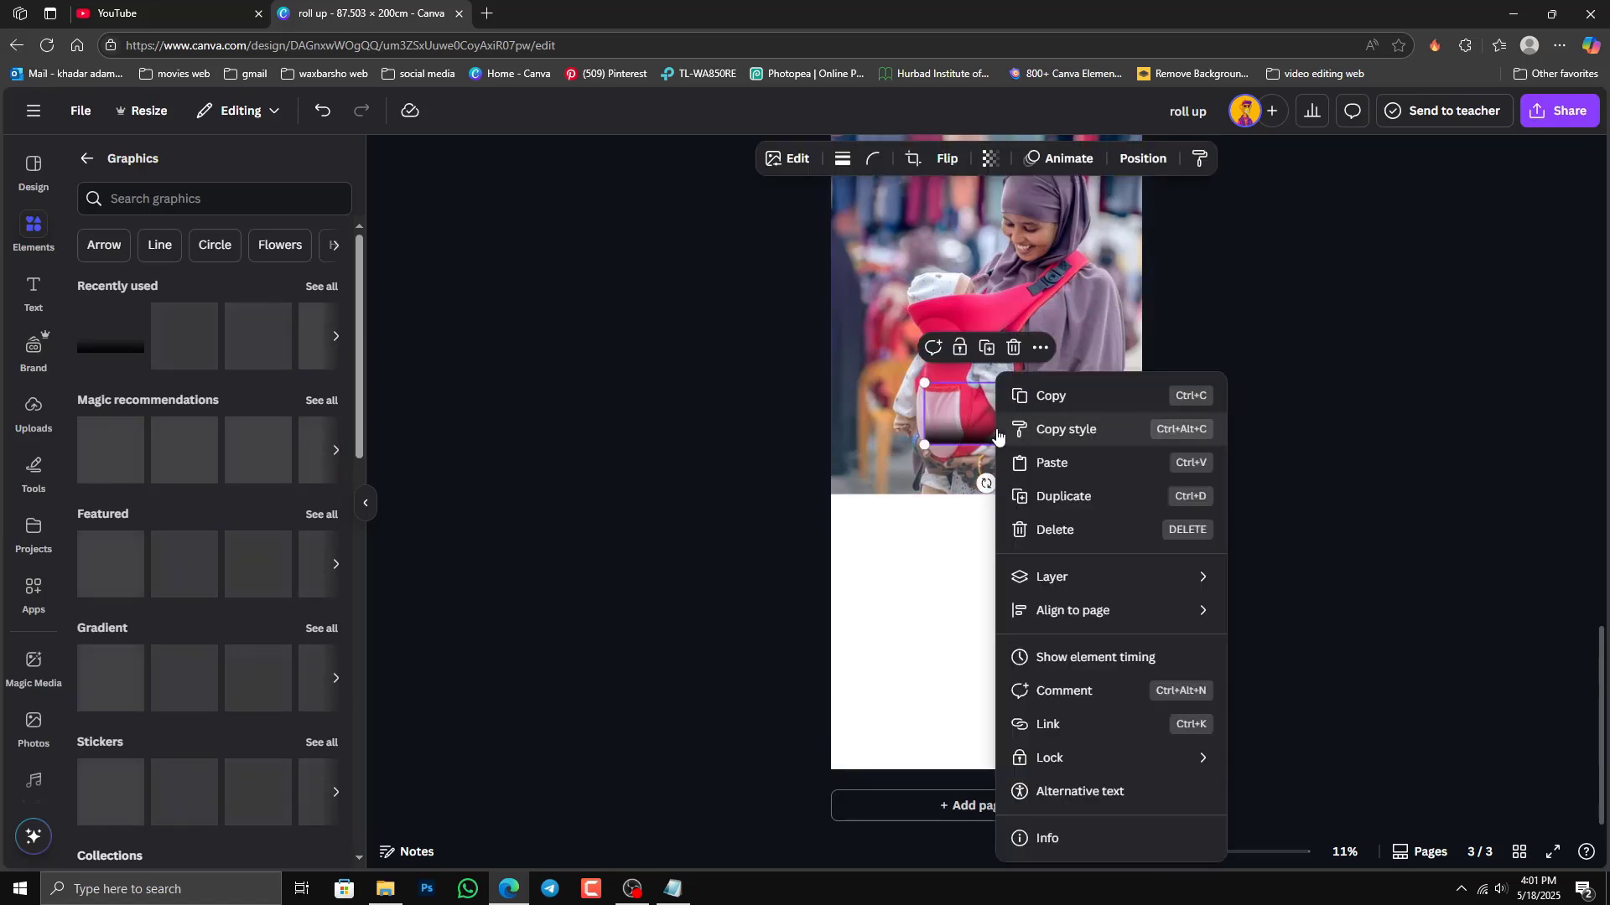
left_click(1064, 837)
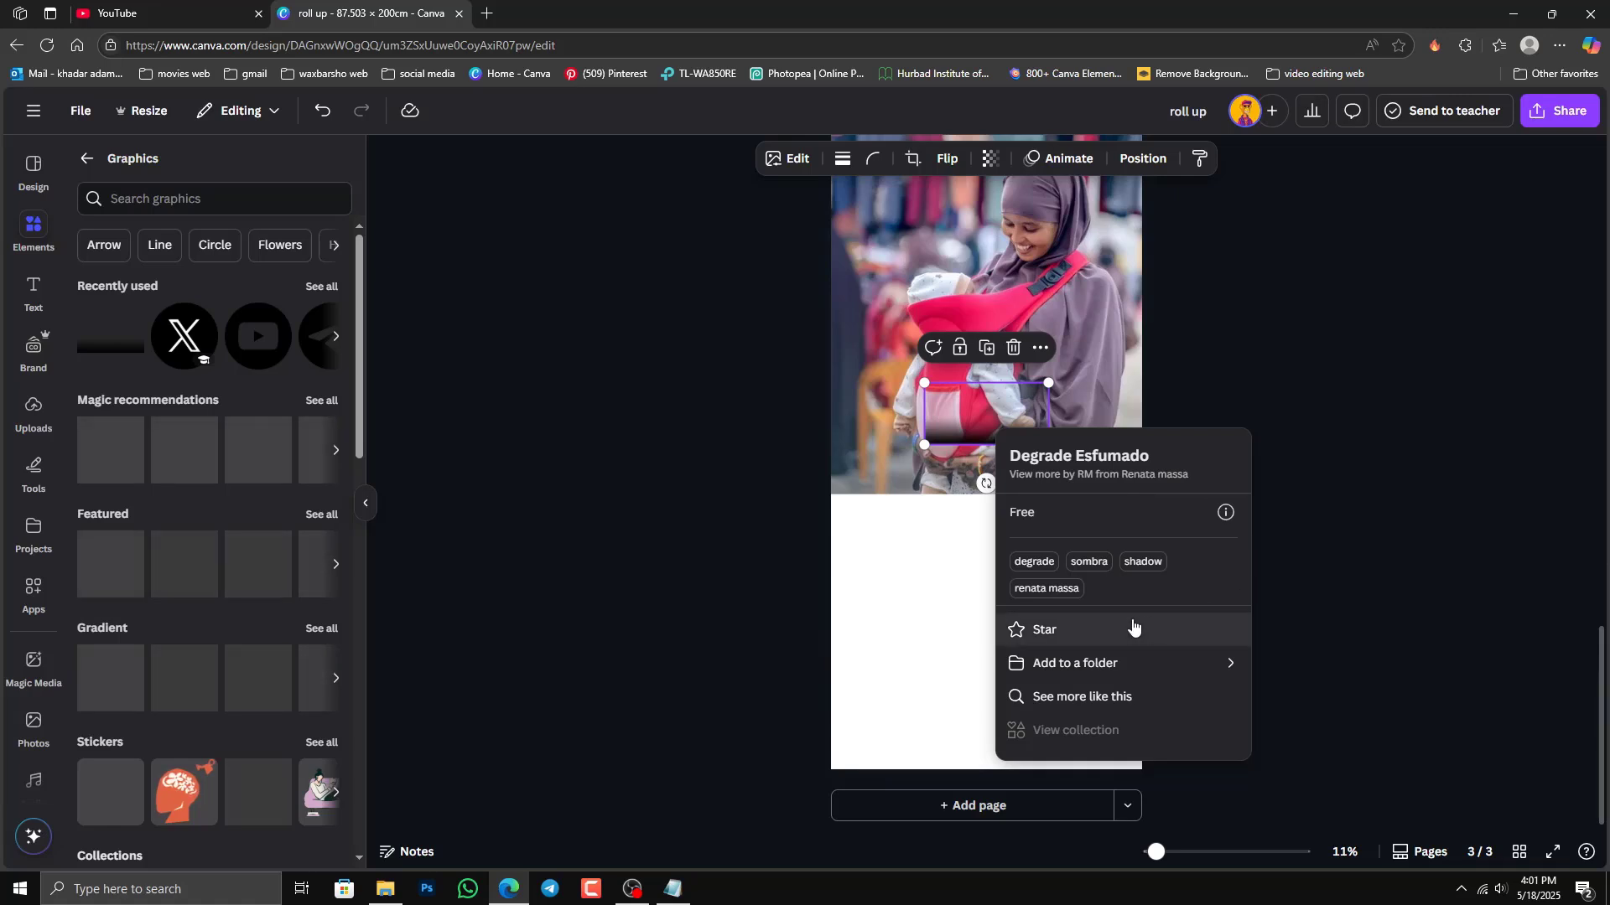
left_click(1146, 568)
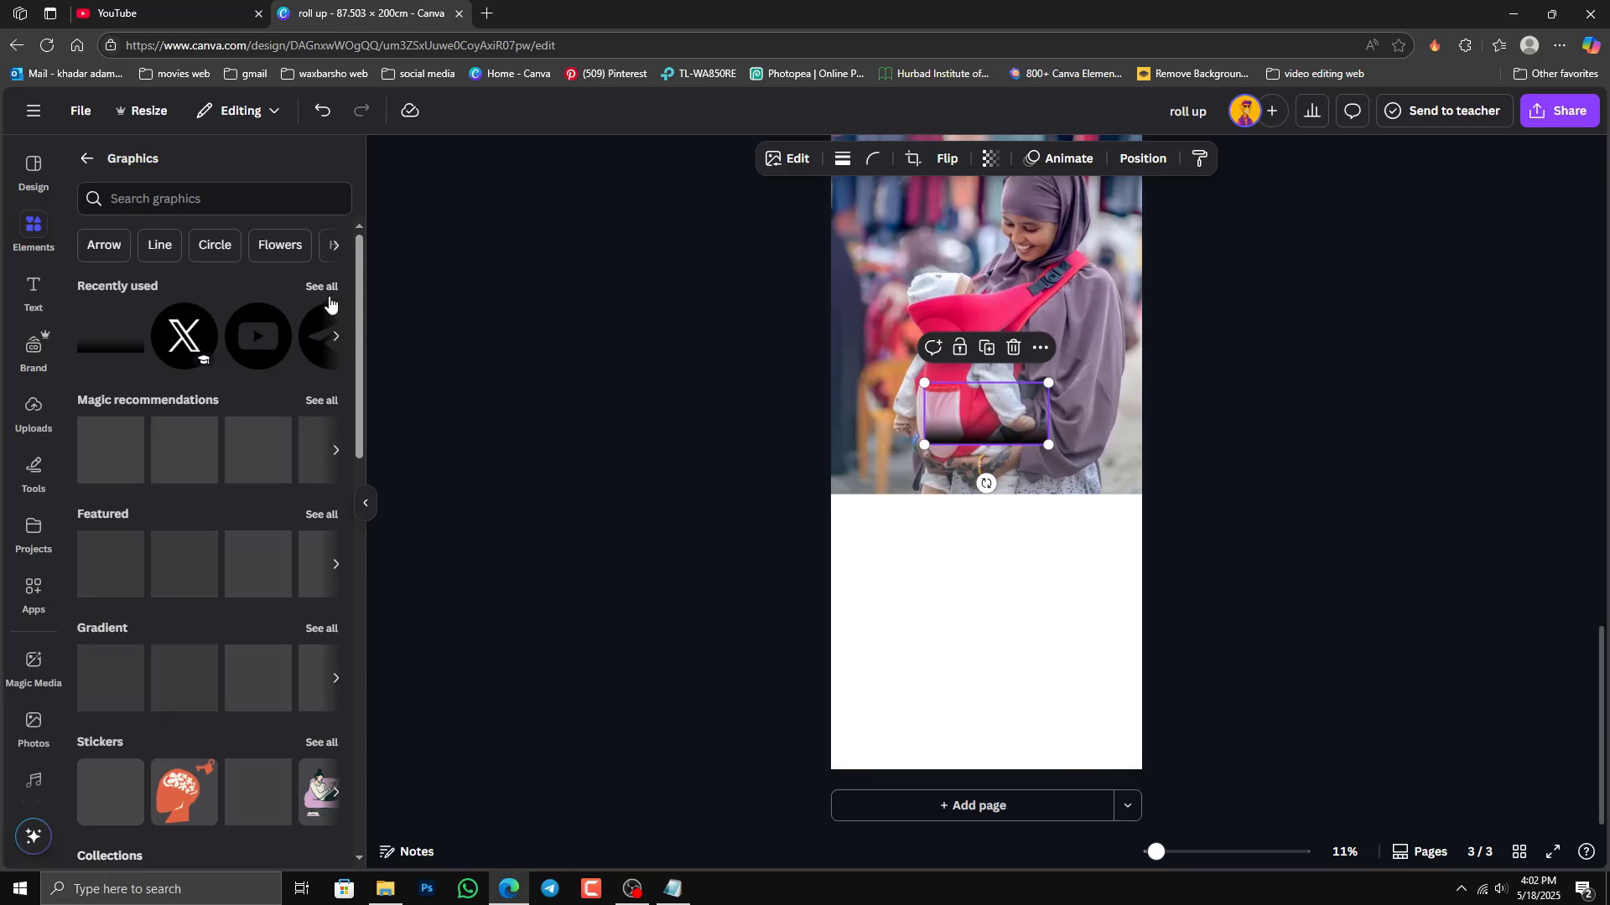
Step: Search the graphics for "gradient that fade" and delete the small black gradient from the photo on page 3
left_click(335, 338)
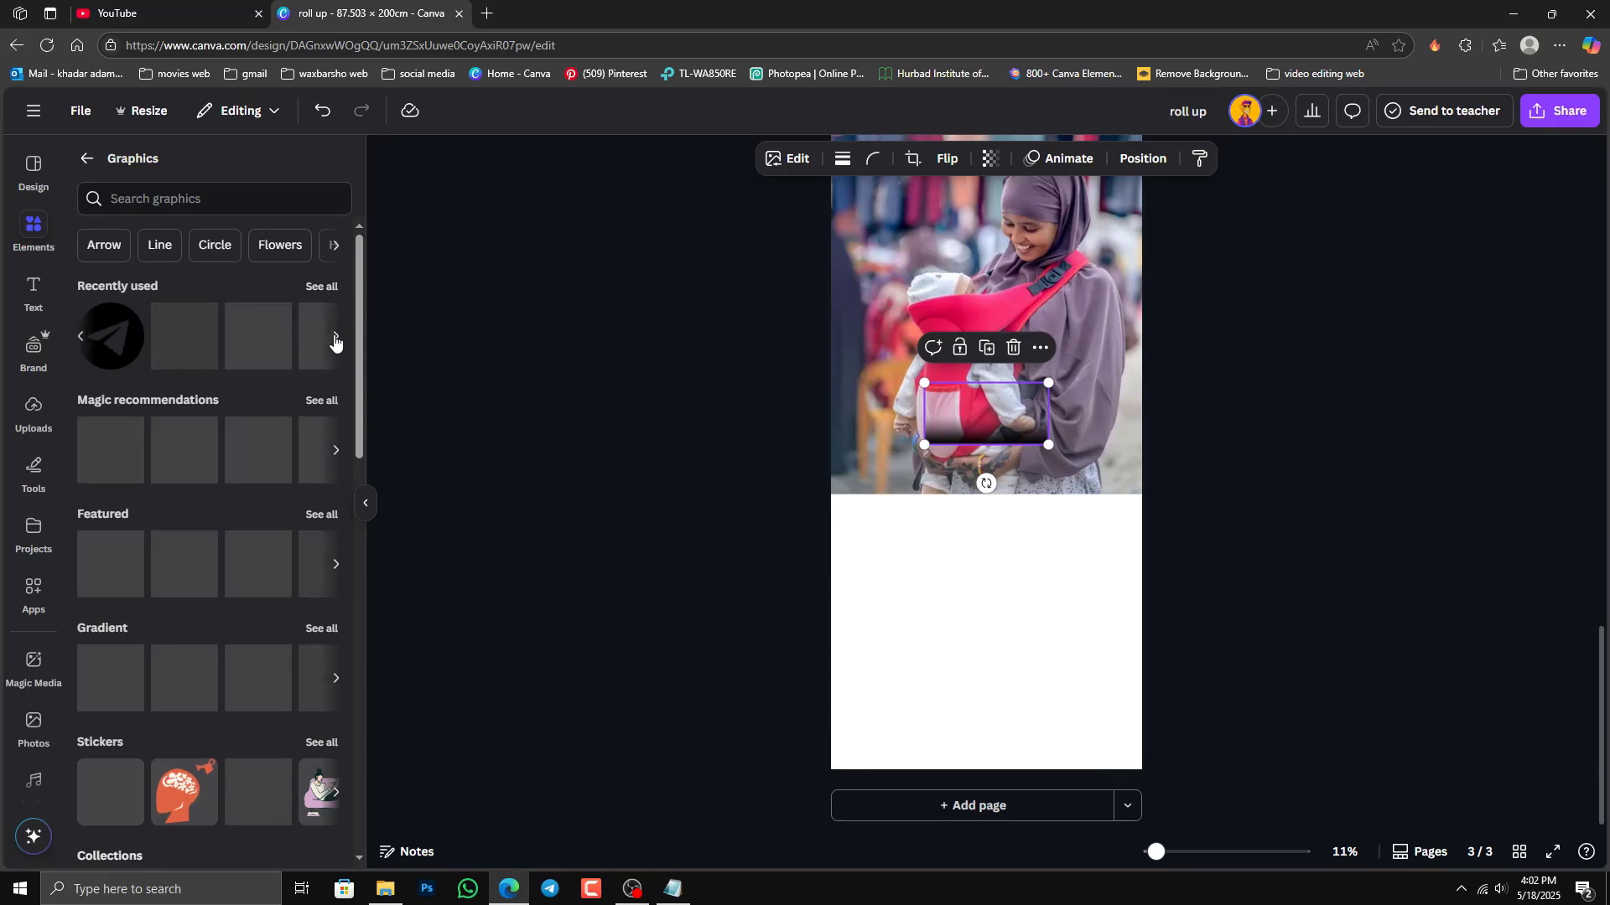
left_click(200, 194)
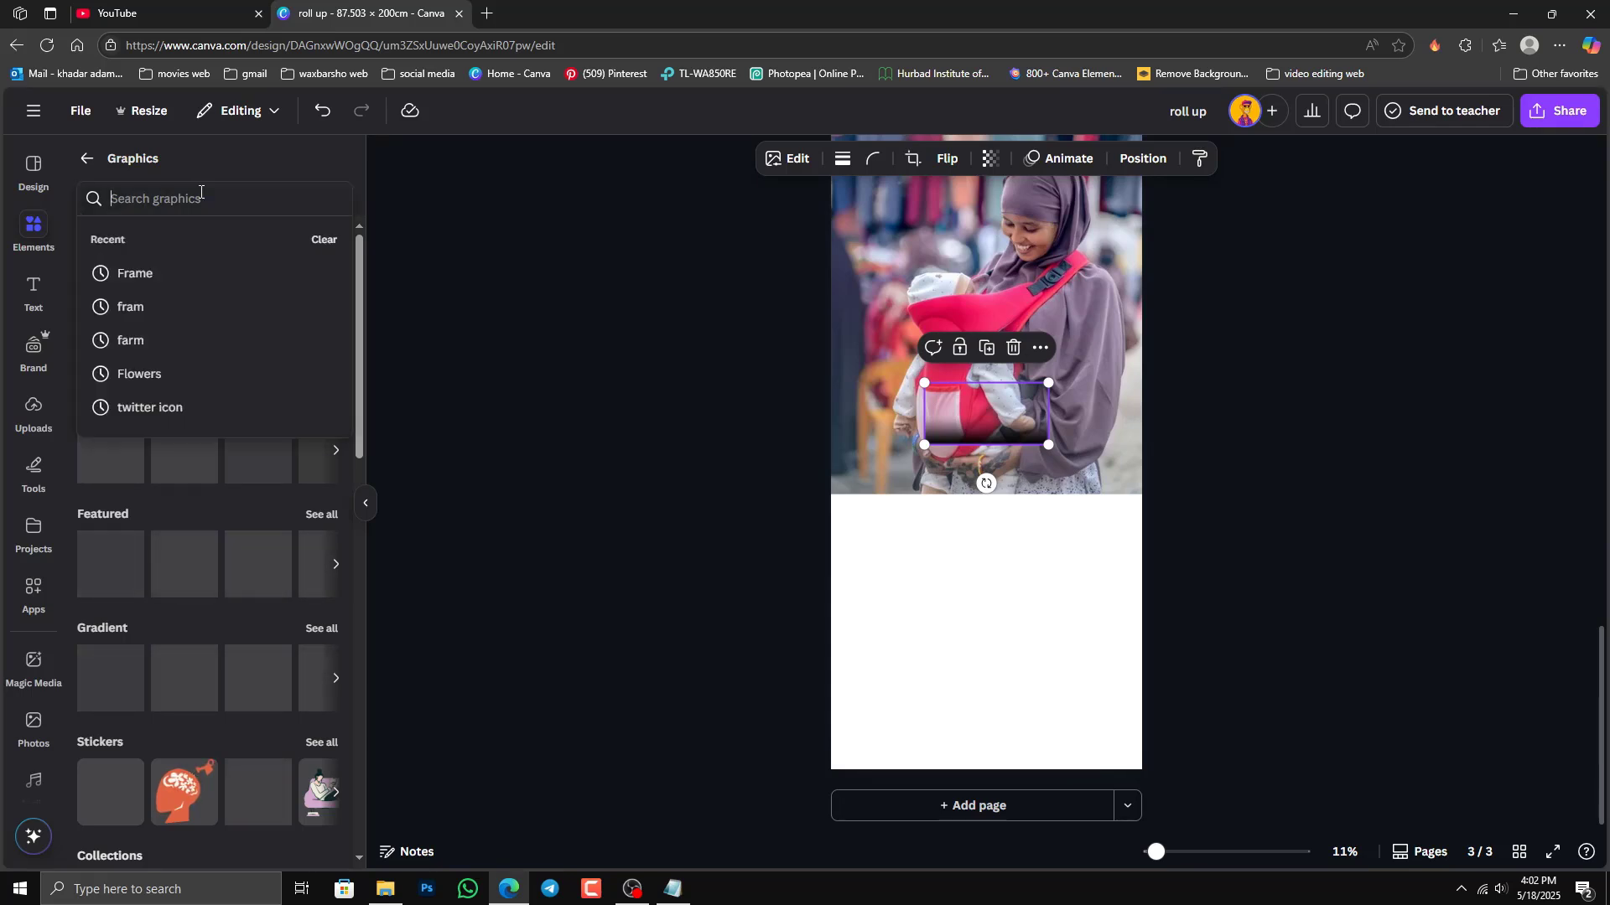
type("g")
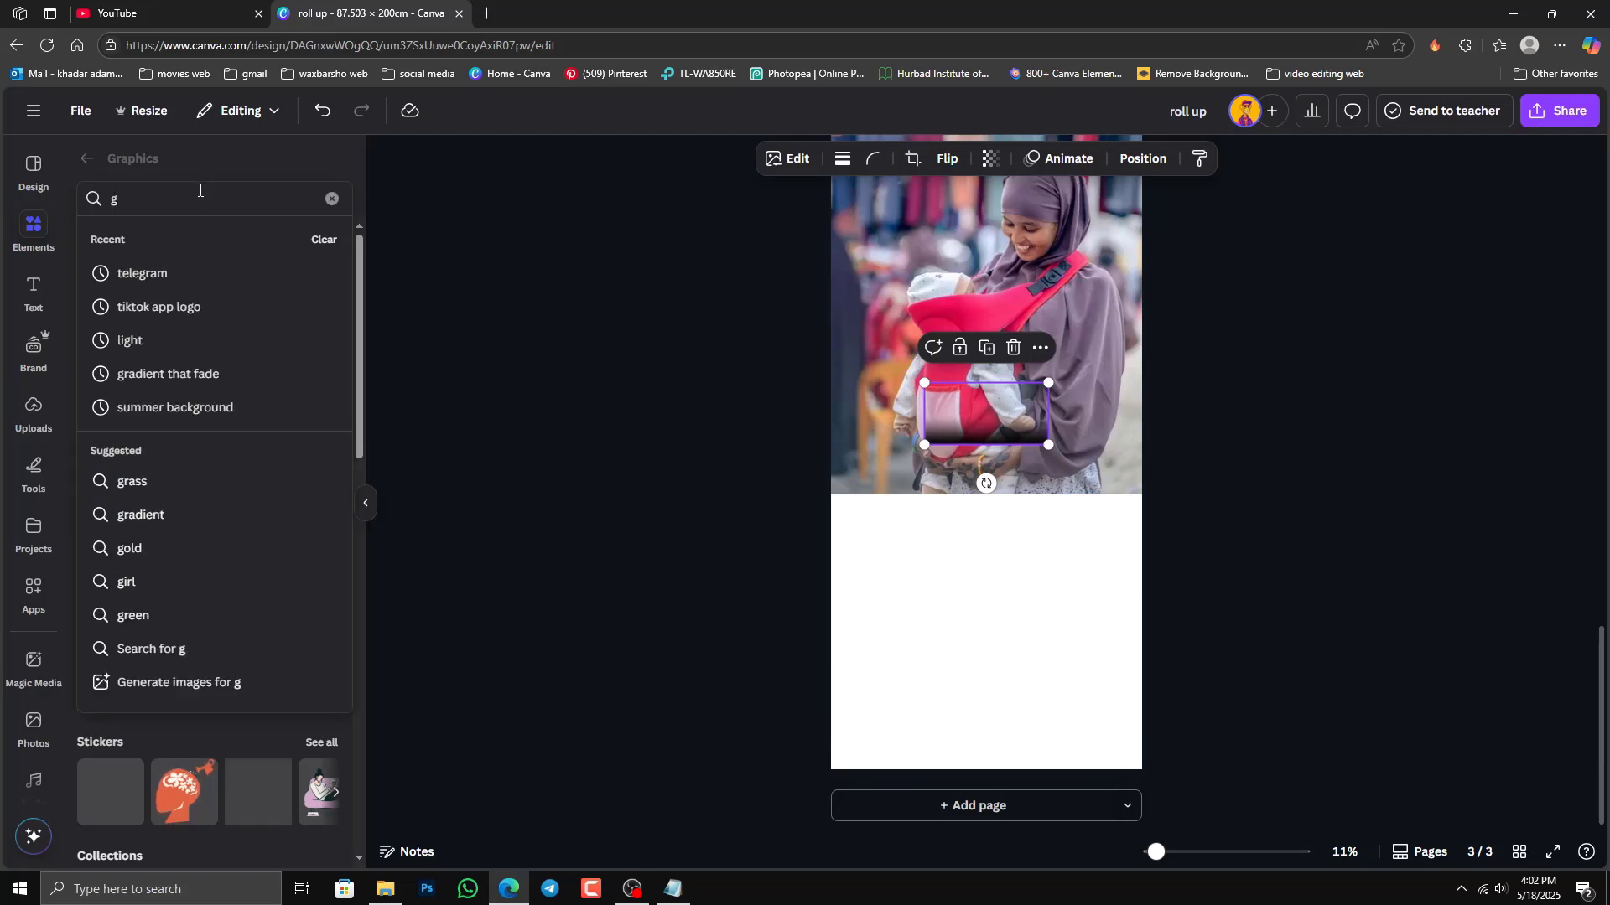
left_click(214, 373)
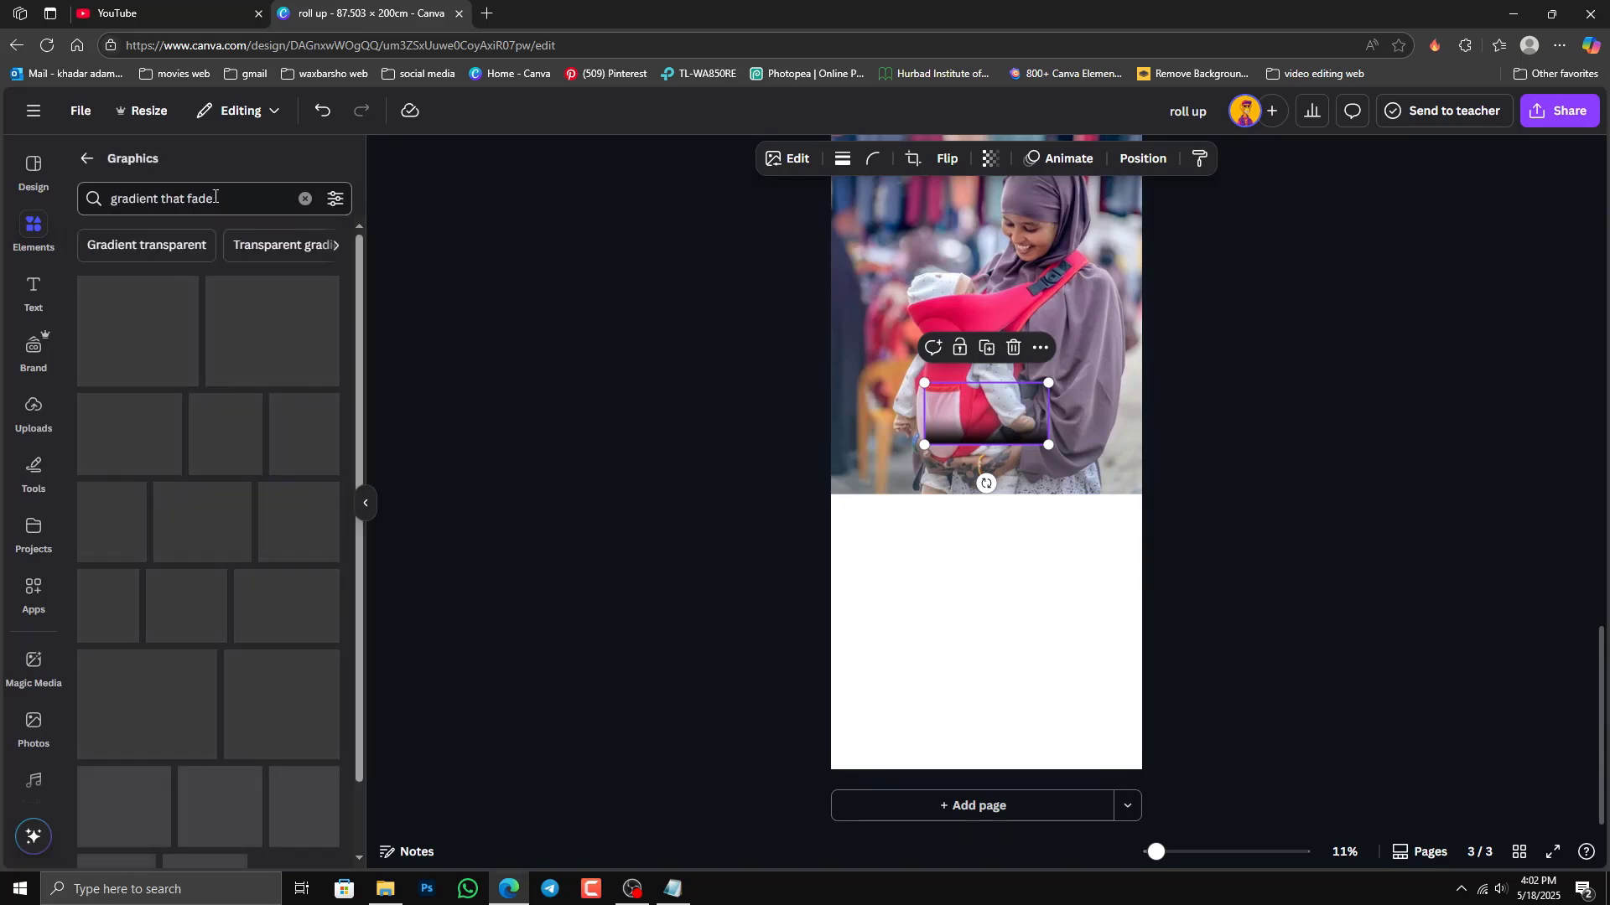
left_click(1014, 348)
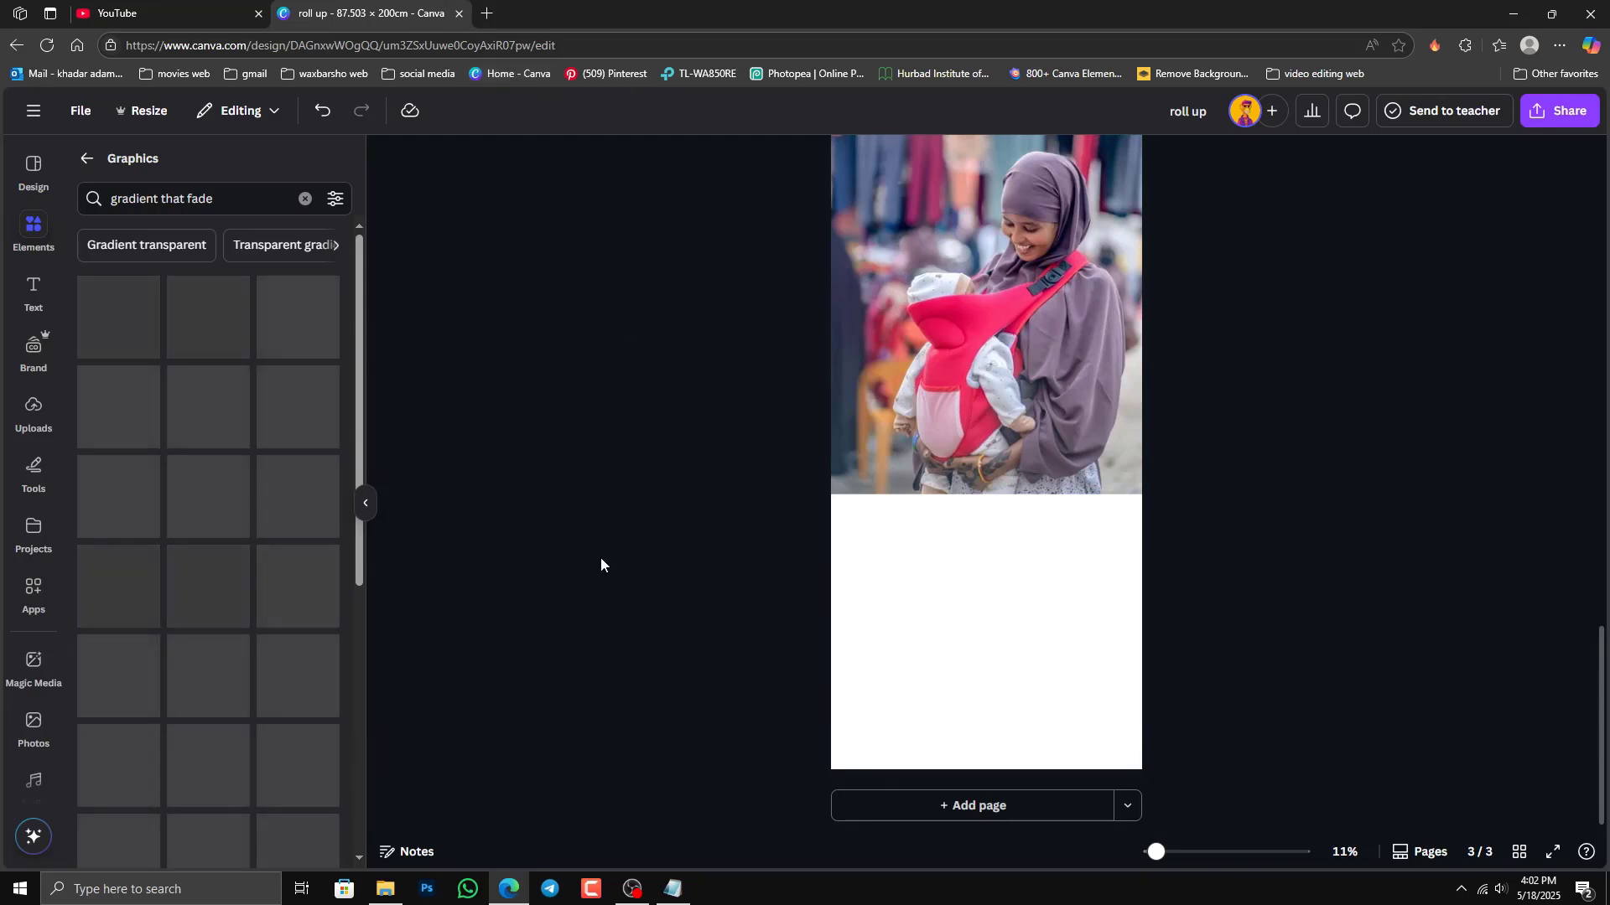
Step: Unlock all the blue gradient and round glow layers stacked just above the background of the finished design on page 2
scroll(600, 557, "up", 10)
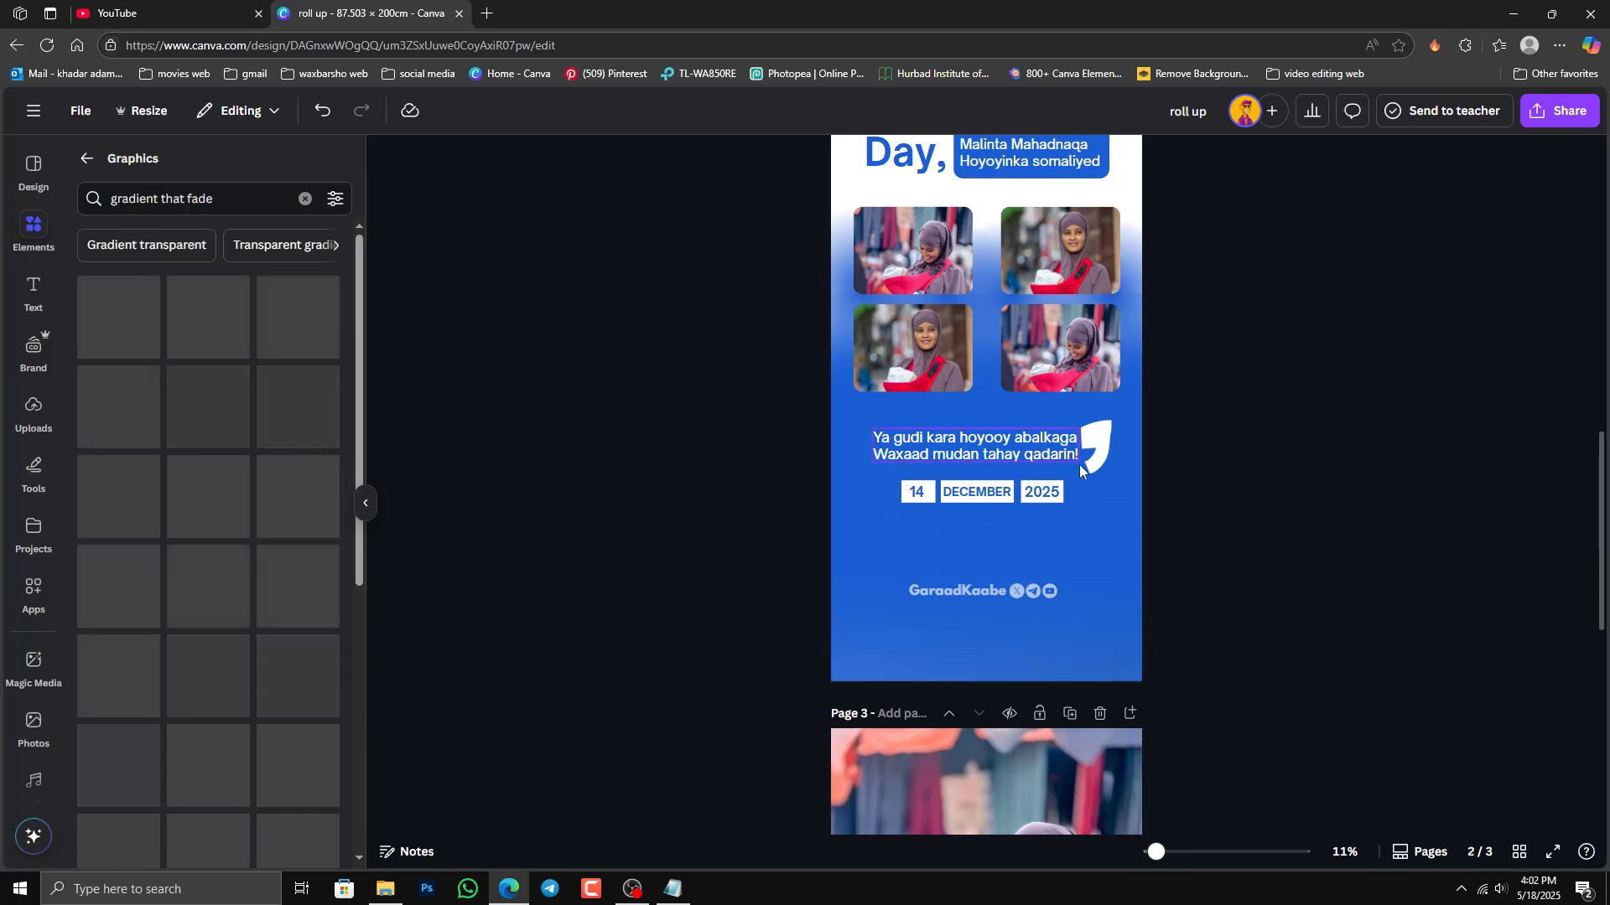
scroll(1281, 461, "up", 4)
scroll(1266, 467, "down", 4)
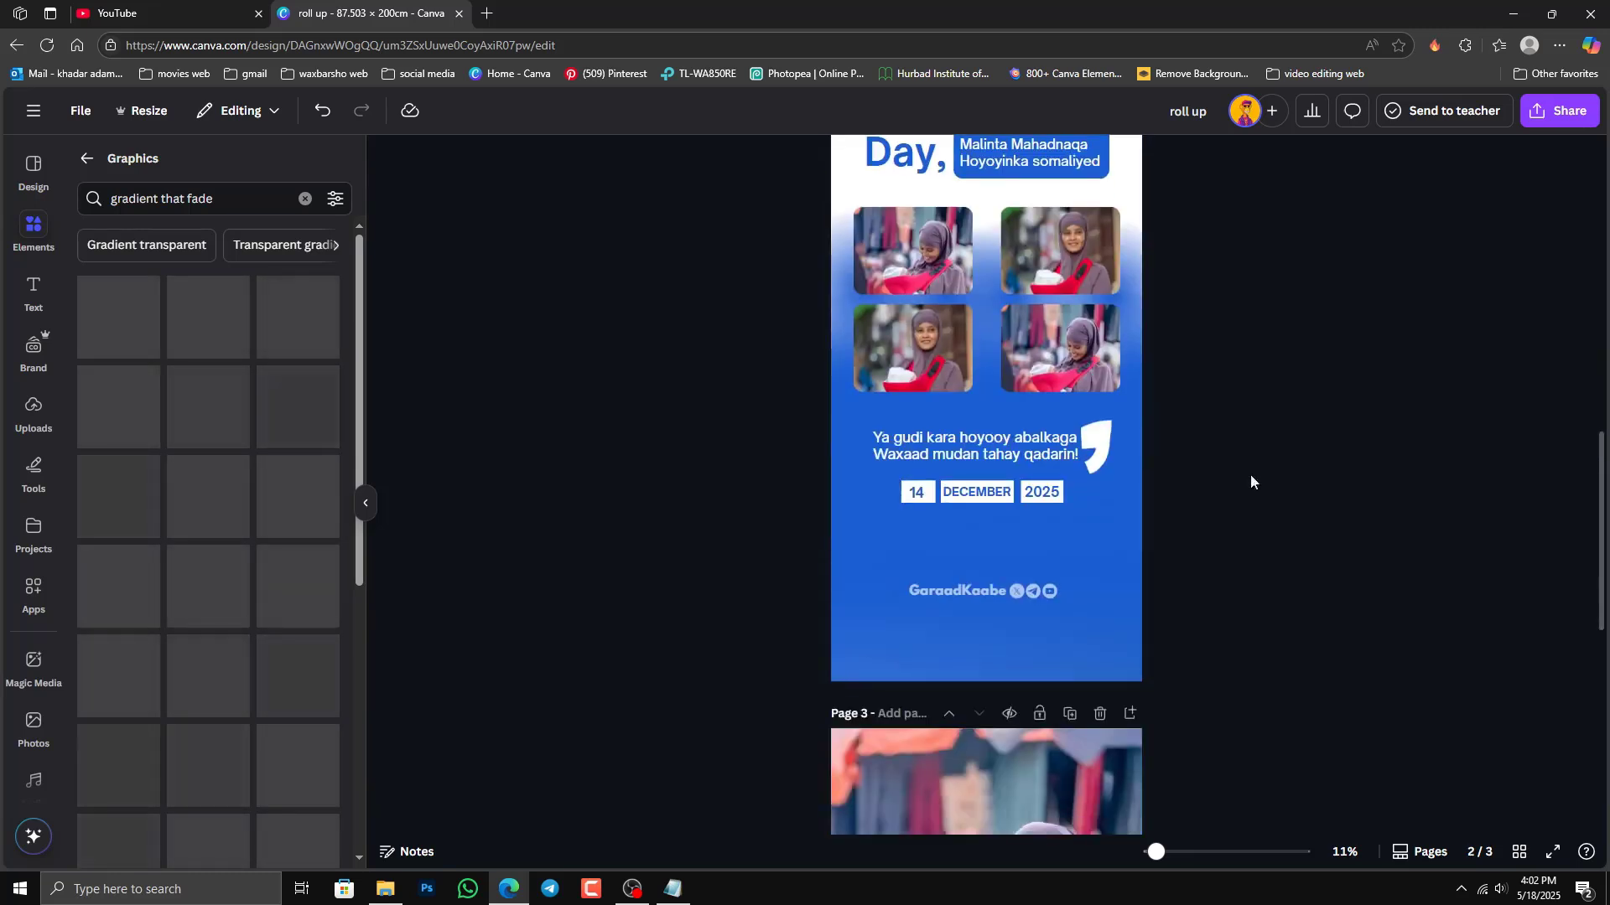
left_click(1105, 564)
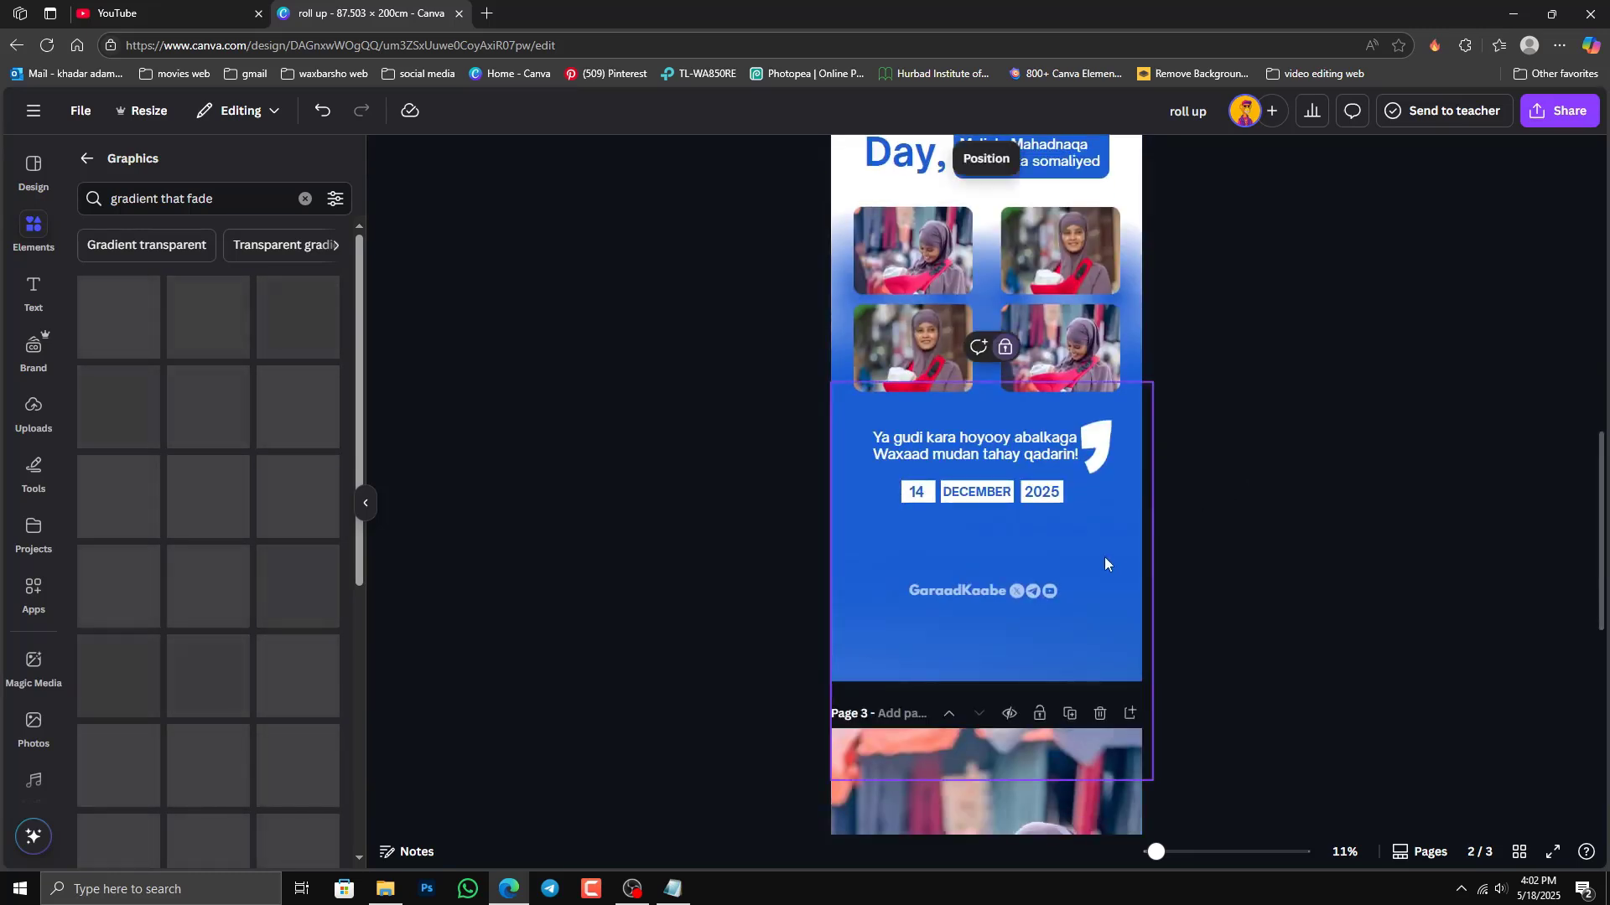
left_click(1006, 163)
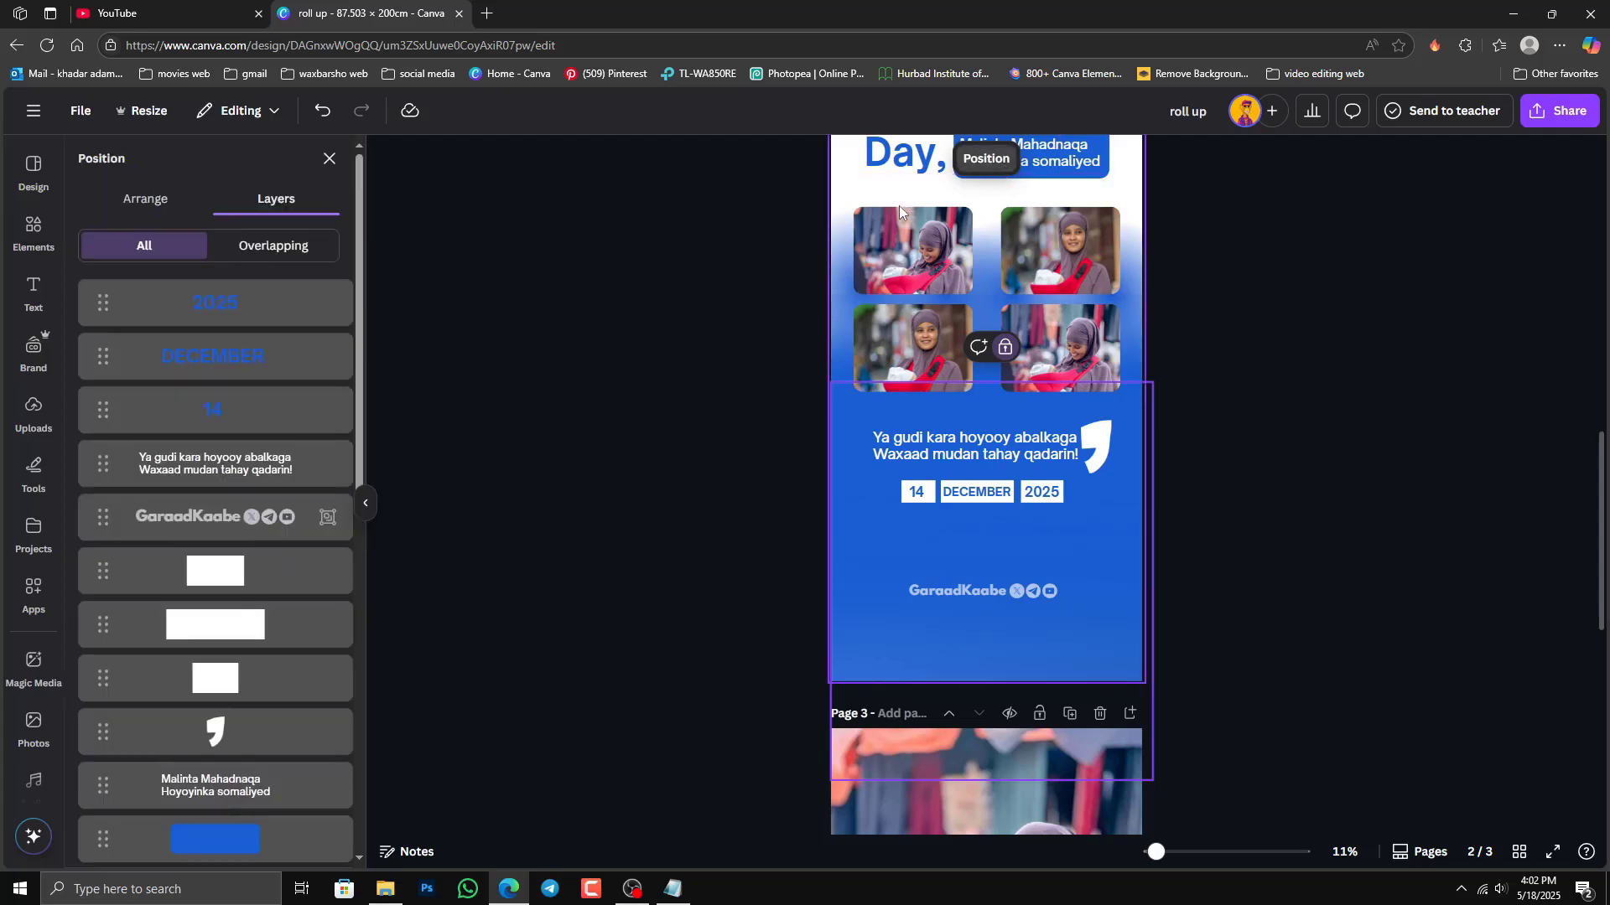
scroll(198, 736, "down", 10)
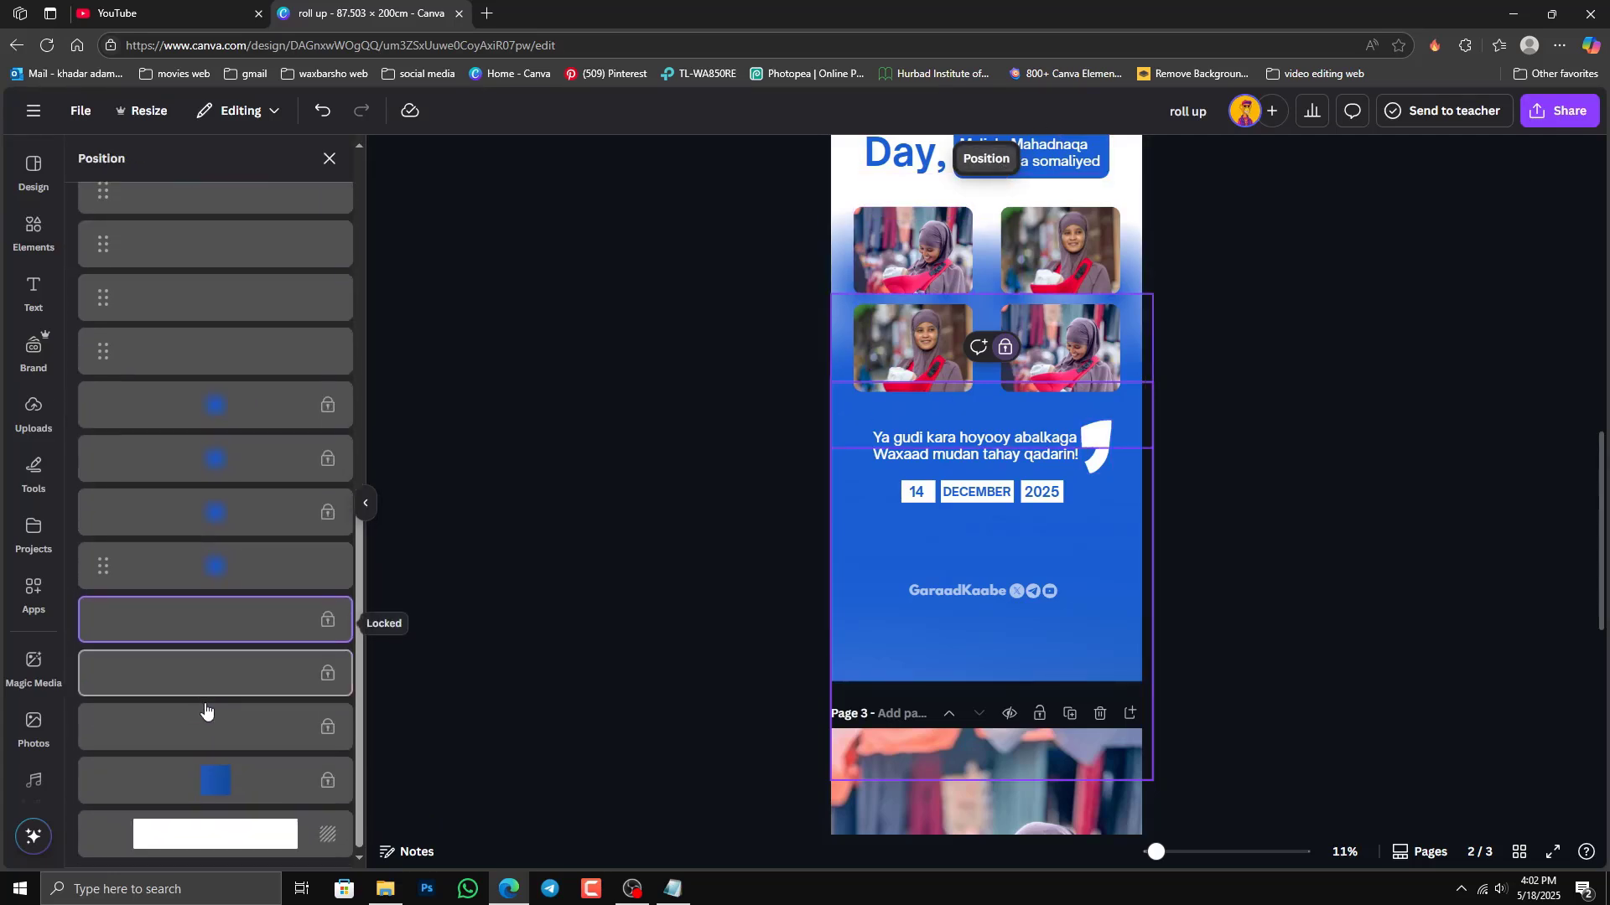
left_click(288, 408)
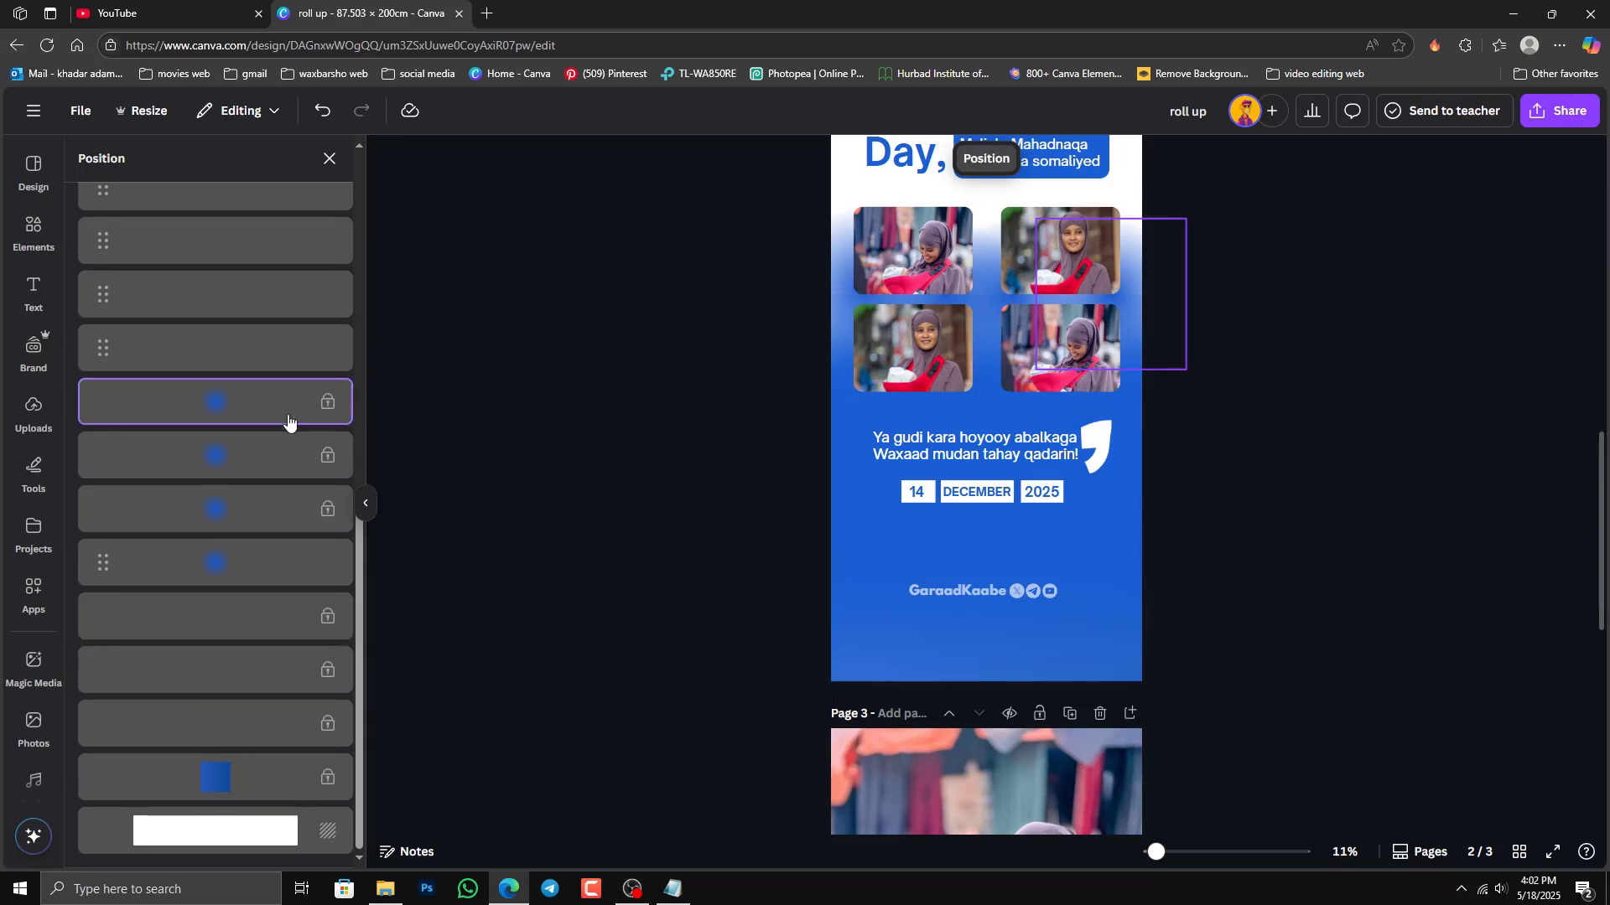
left_click(260, 776, "shift")
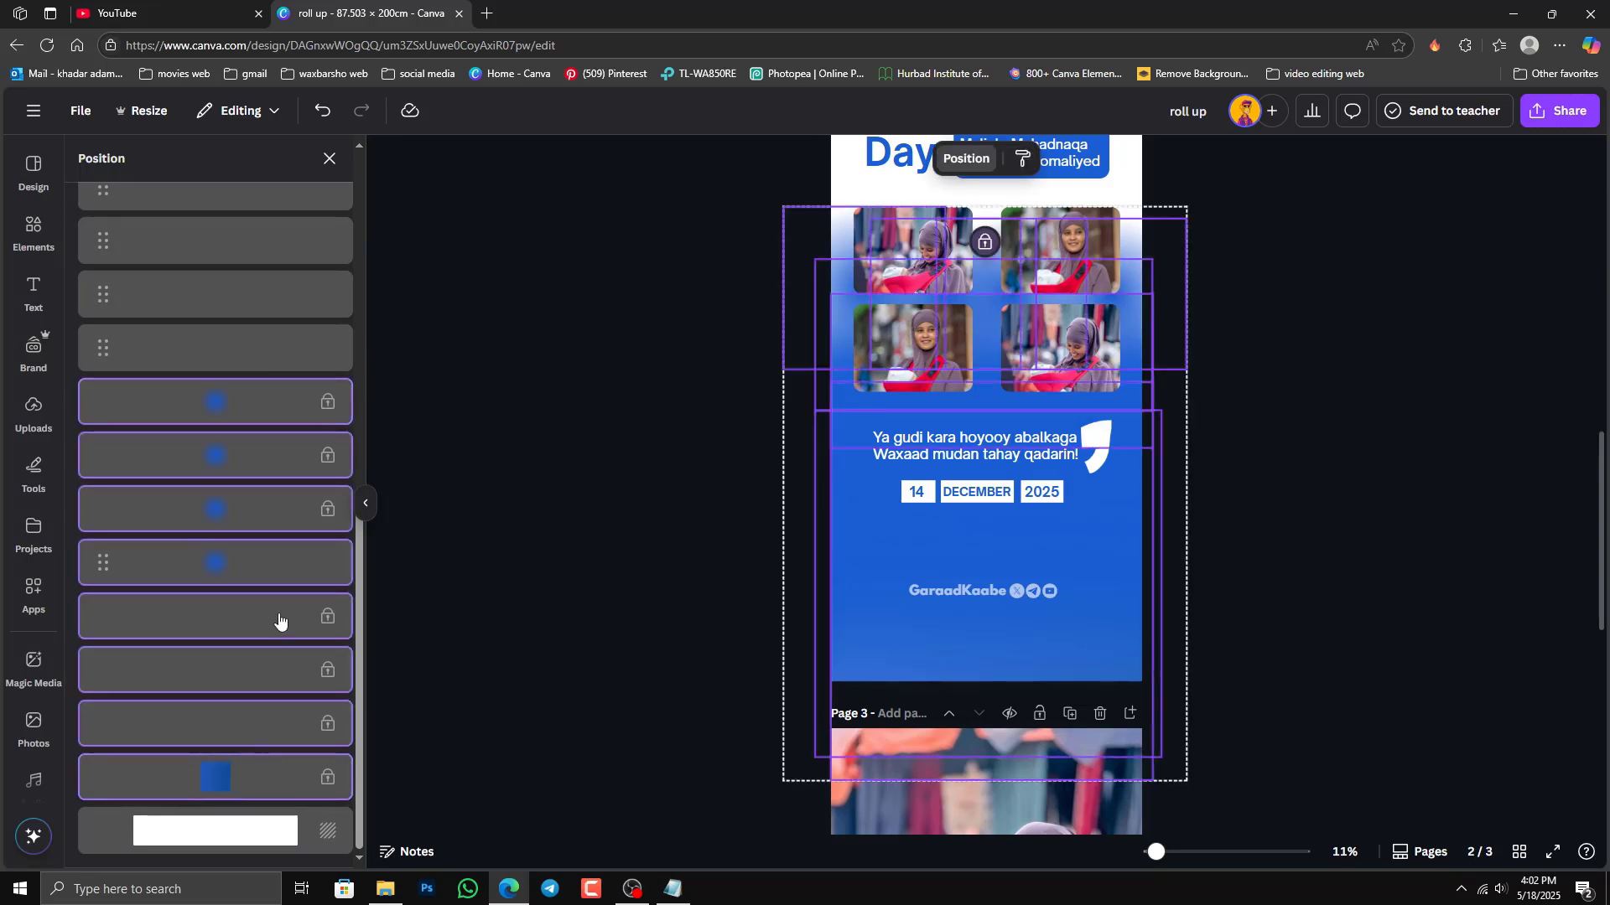
right_click(291, 667)
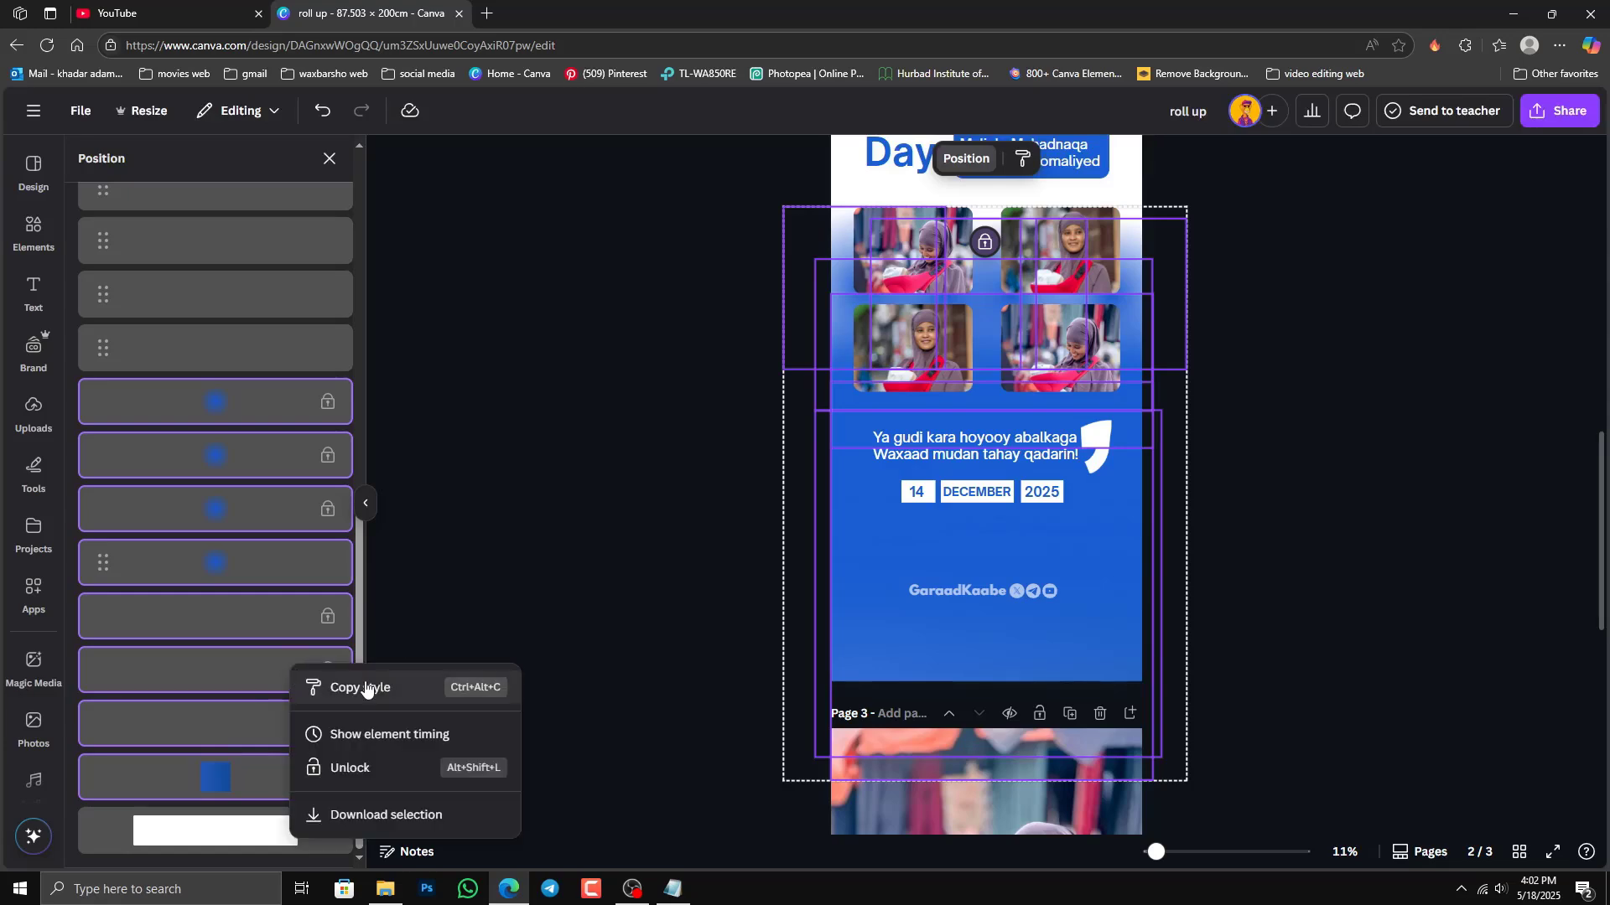
left_click(411, 770)
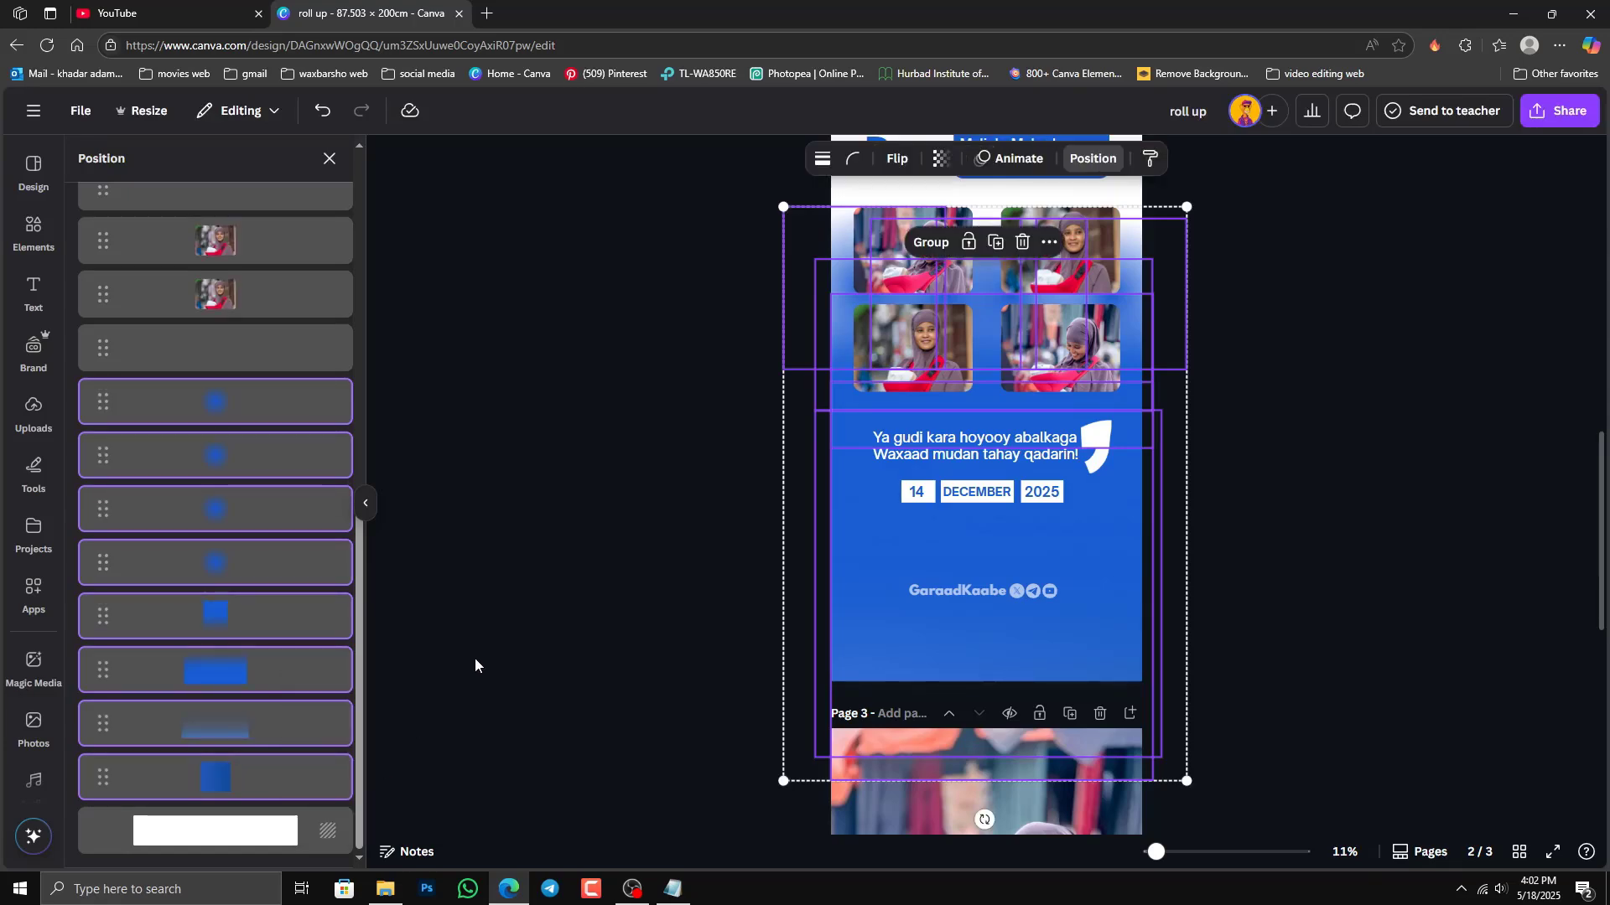
key("Escape")
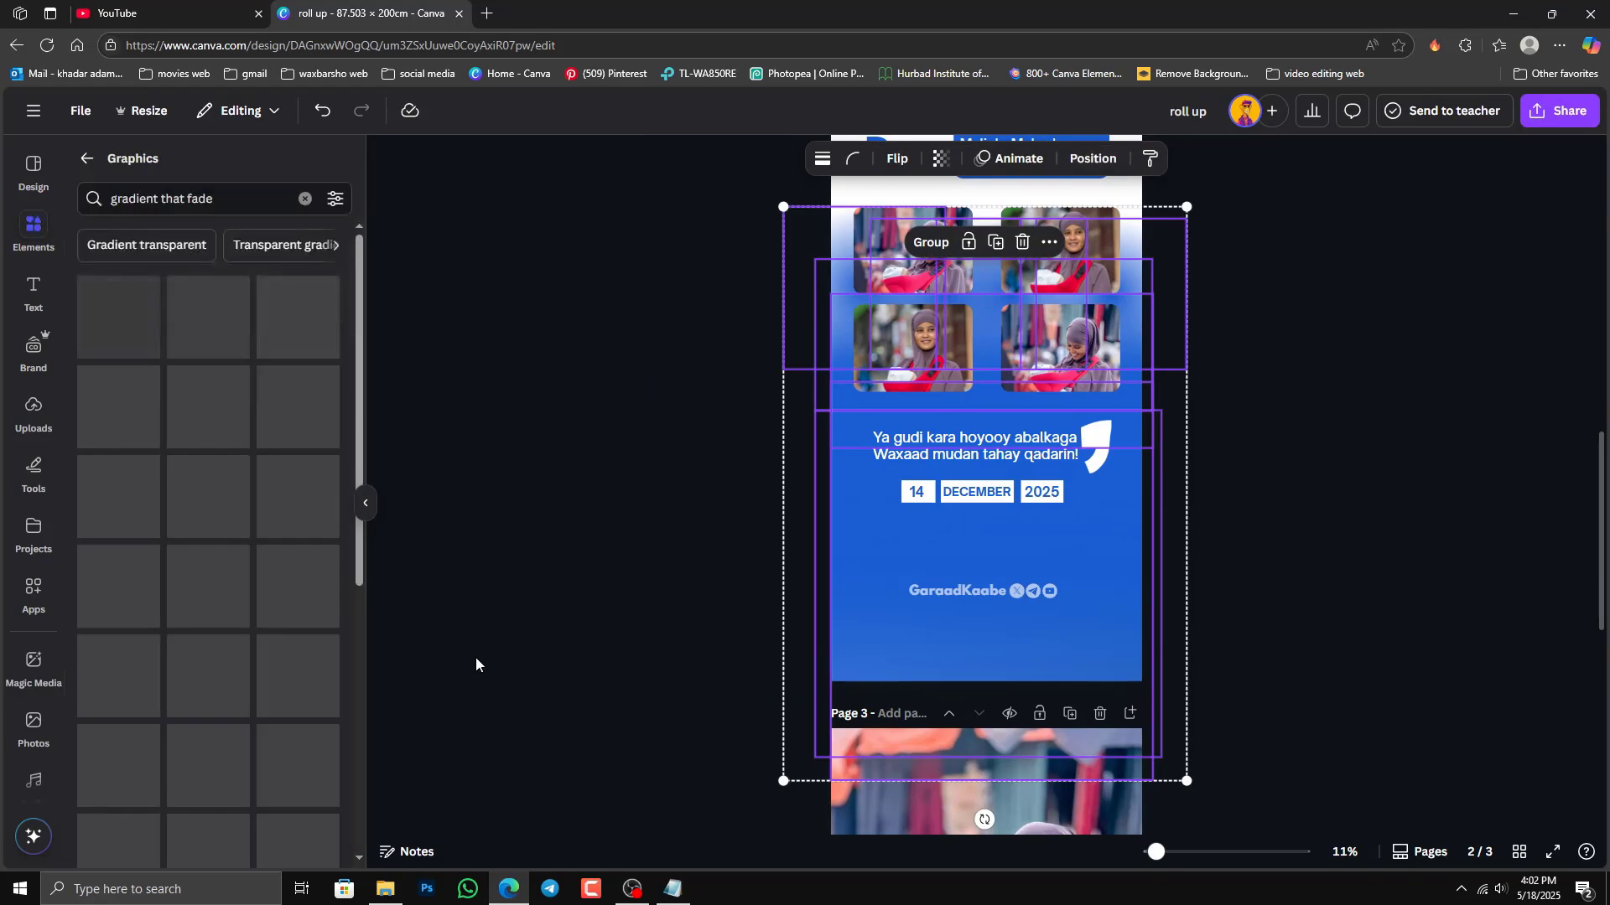
Step: Copy the wide blue fading gradient from page 2 to page 3 and place it over the photo's lower edge
left_click(1093, 158)
scroll(284, 645, "down", 5)
scroll(284, 646, "down", 4)
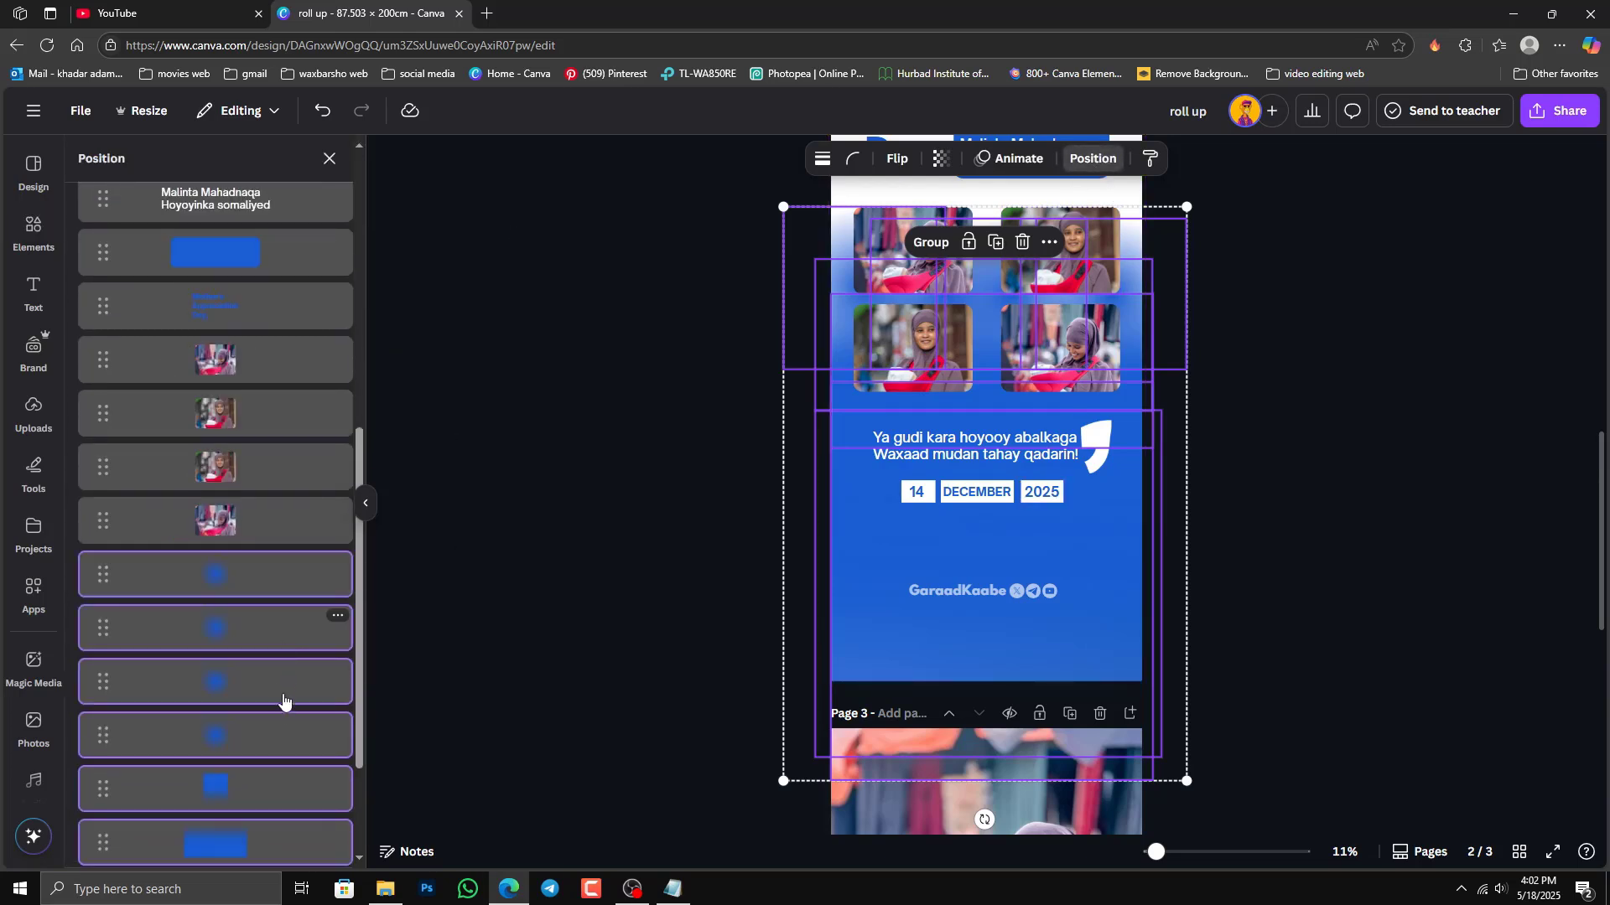
left_click(264, 678)
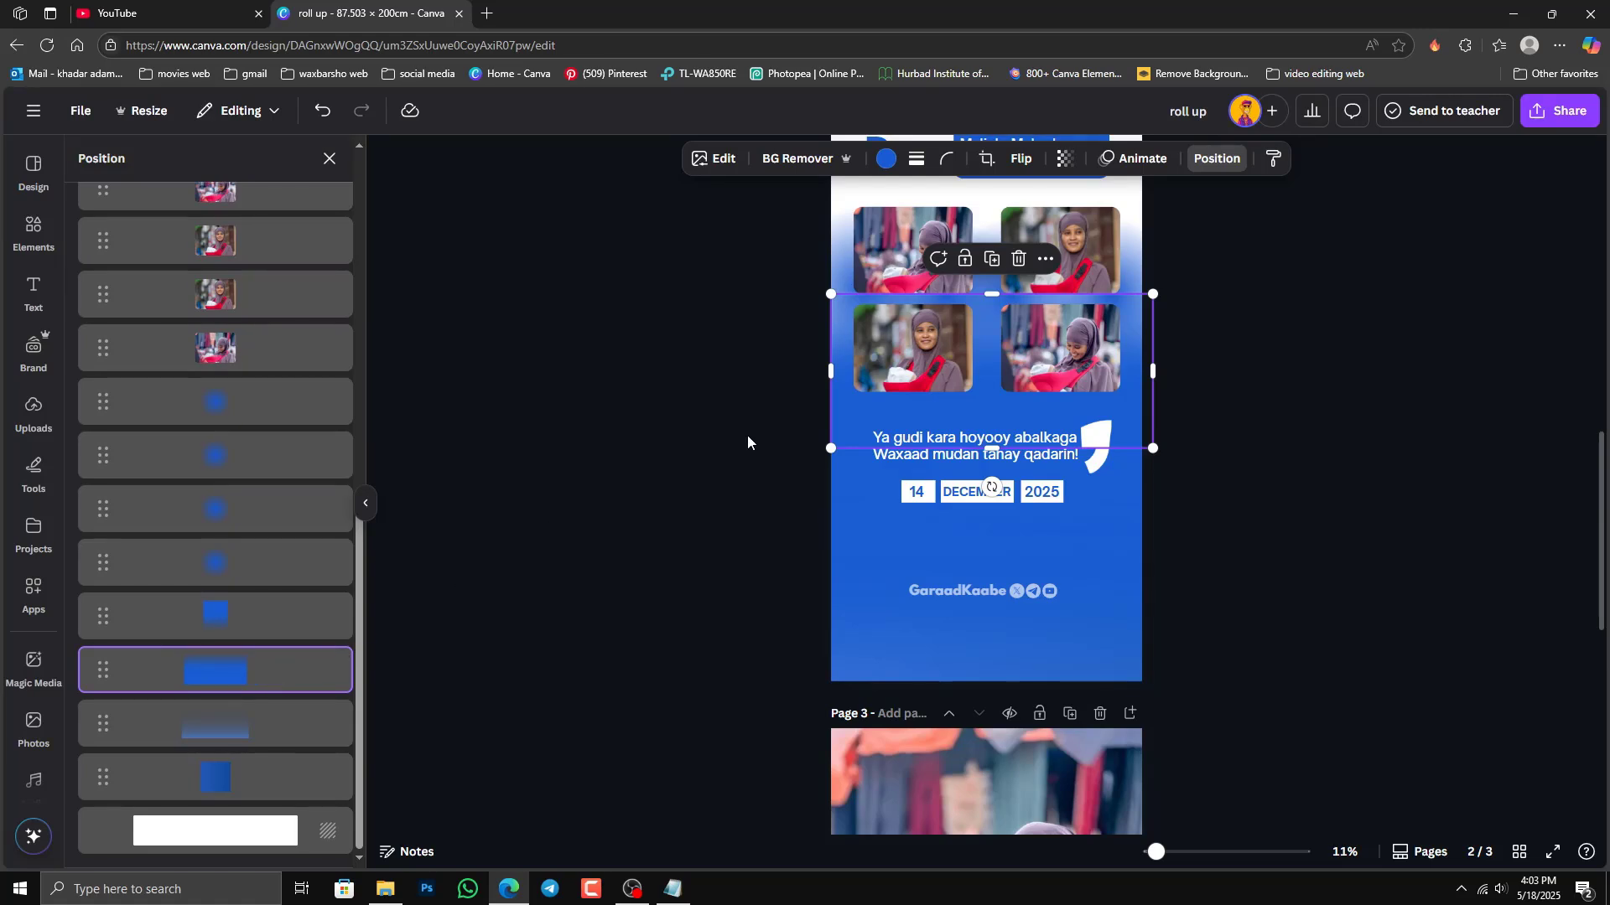
scroll(1373, 621, "down", 5)
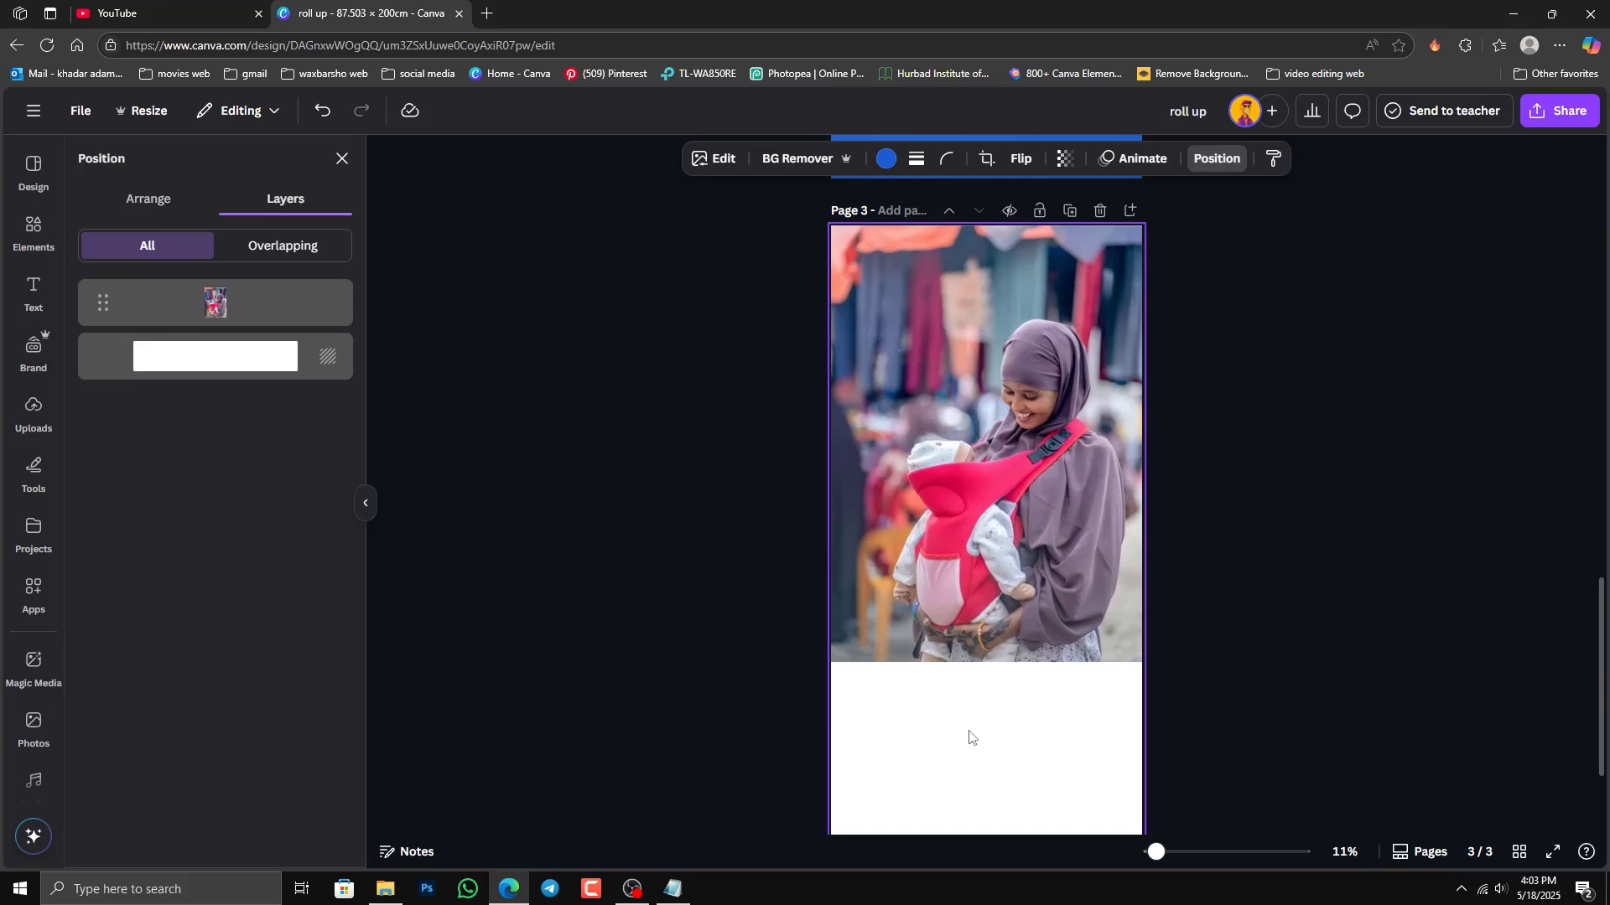
scroll(970, 738, "down", 2)
left_click(956, 660)
key("ctrl+v")
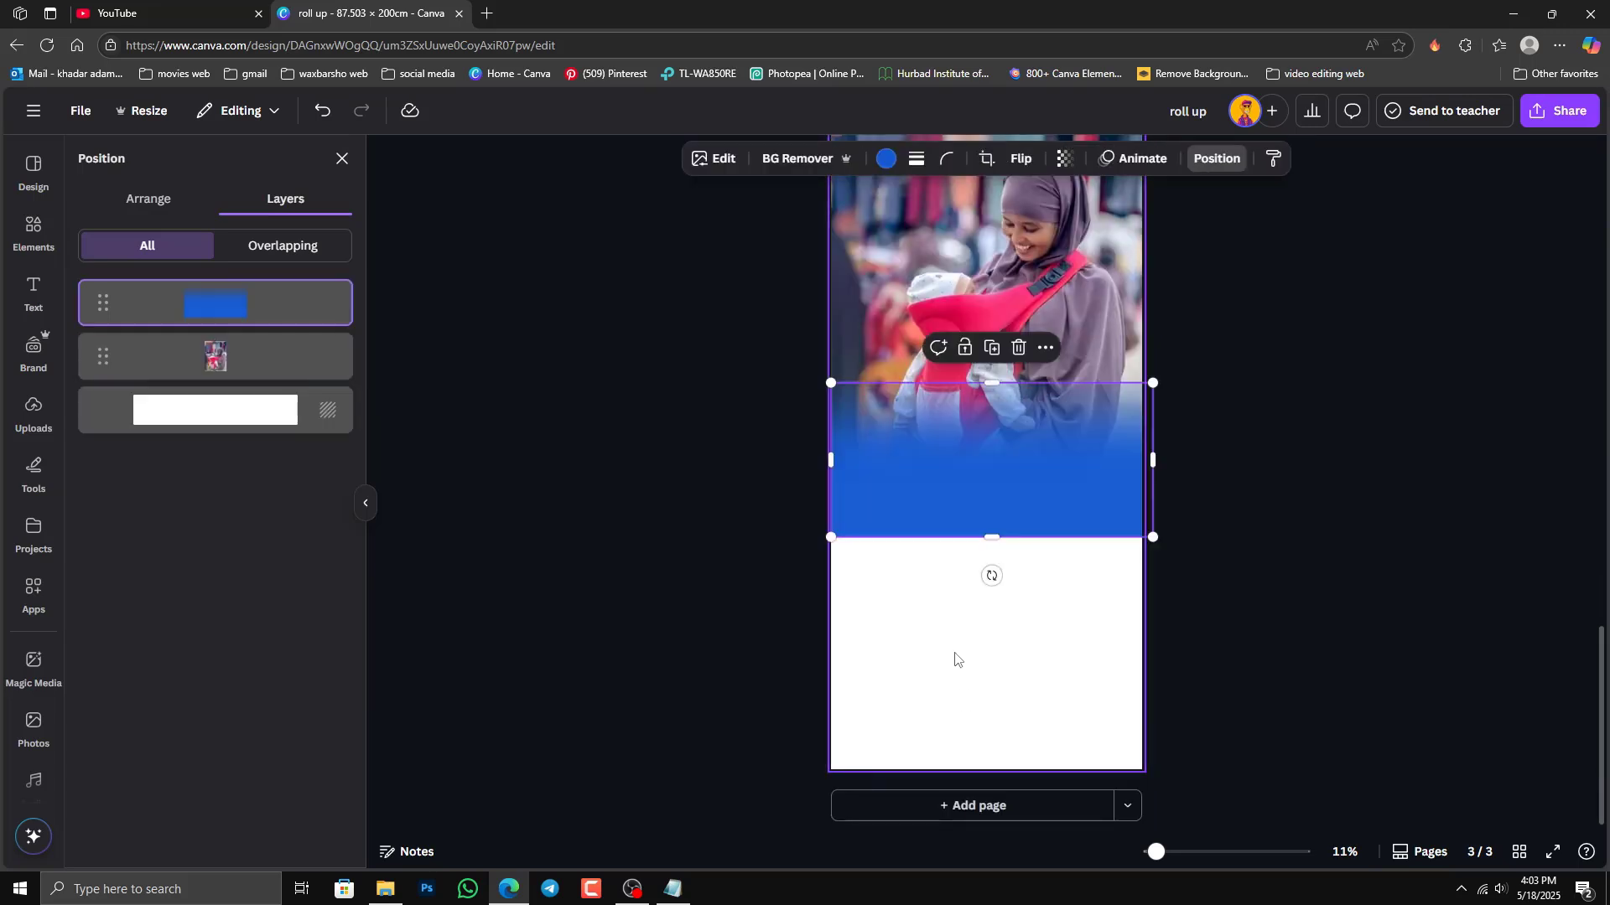
left_click_drag(1003, 510, 1004, 517)
key("Escape")
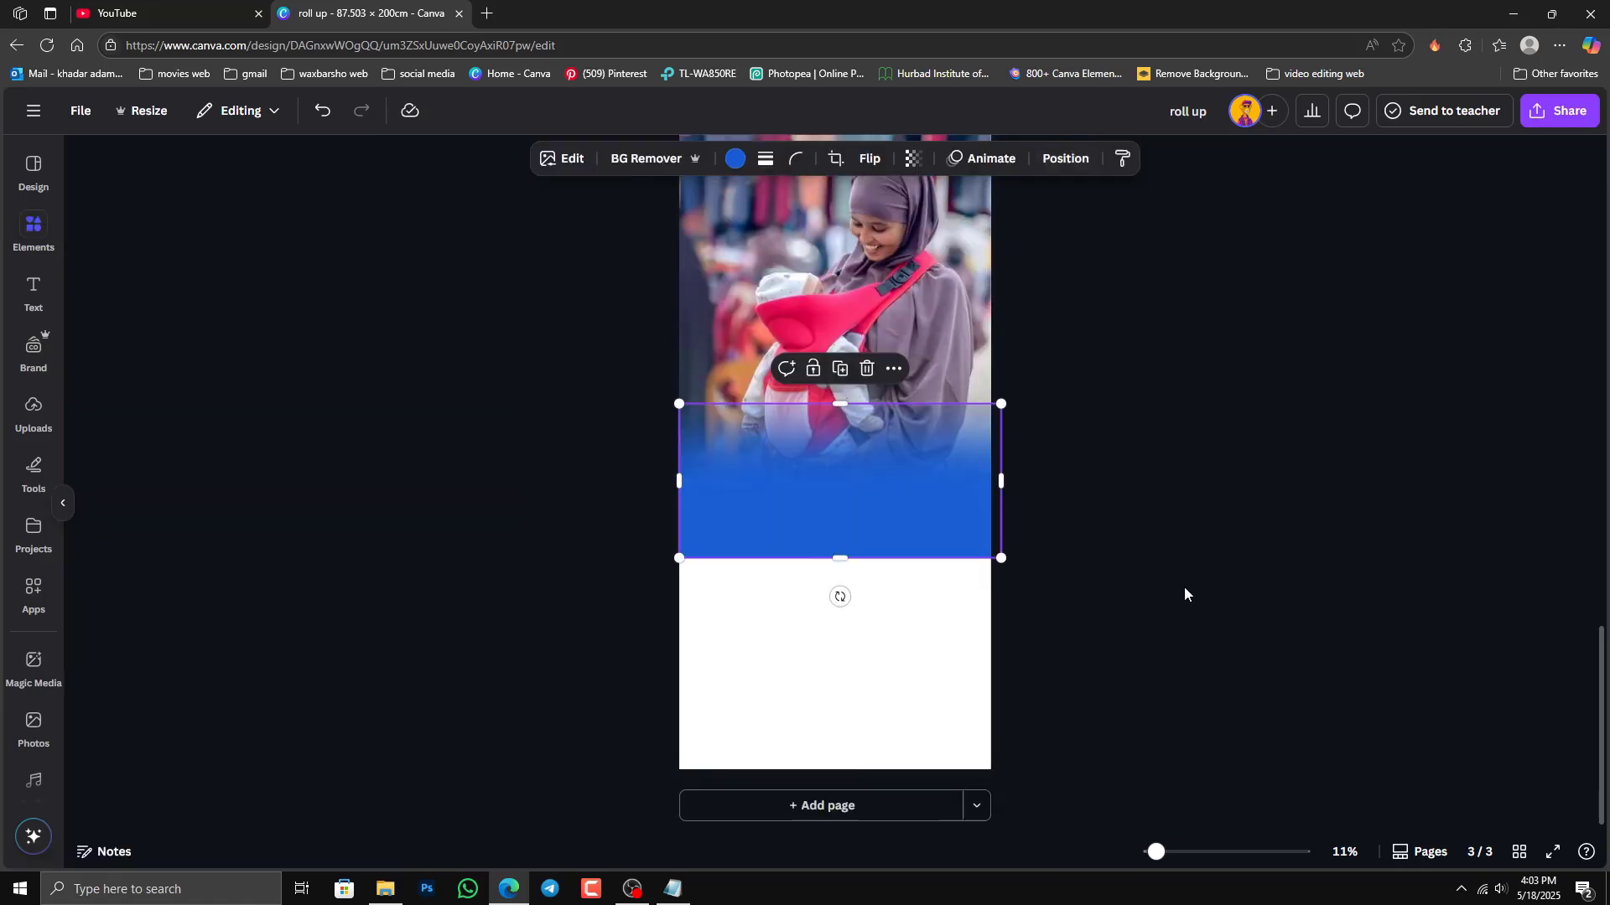
Step: Copy the large blue gradient from the foot of page 2 to page 3 and lower it to cover the white area below the photo
scroll(1136, 585, "up", 4)
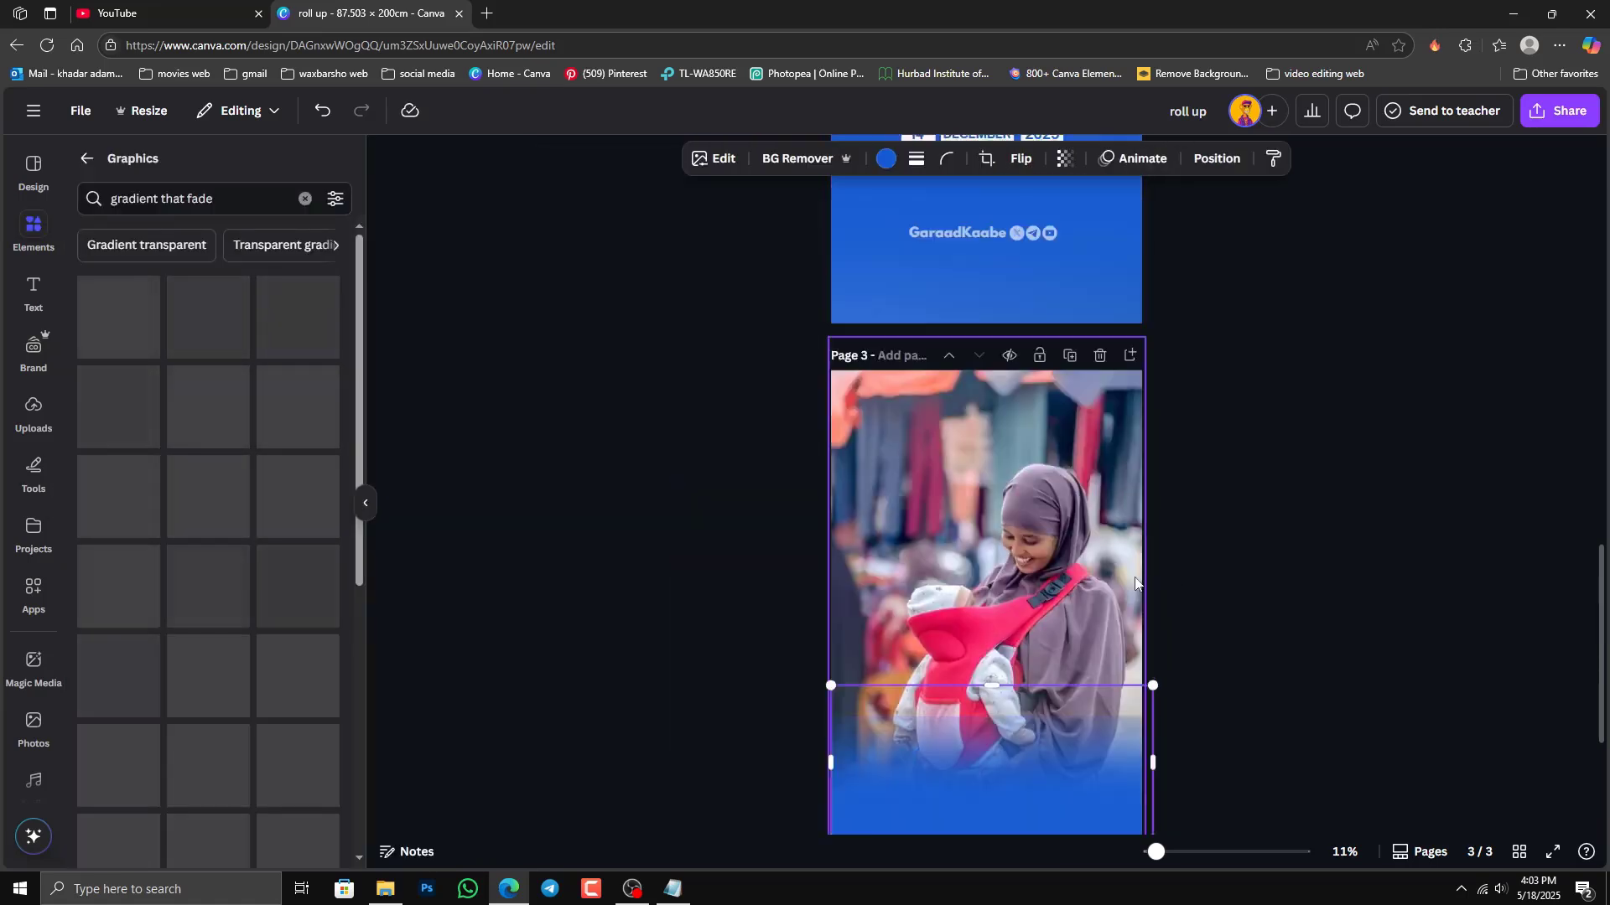
left_click(903, 289)
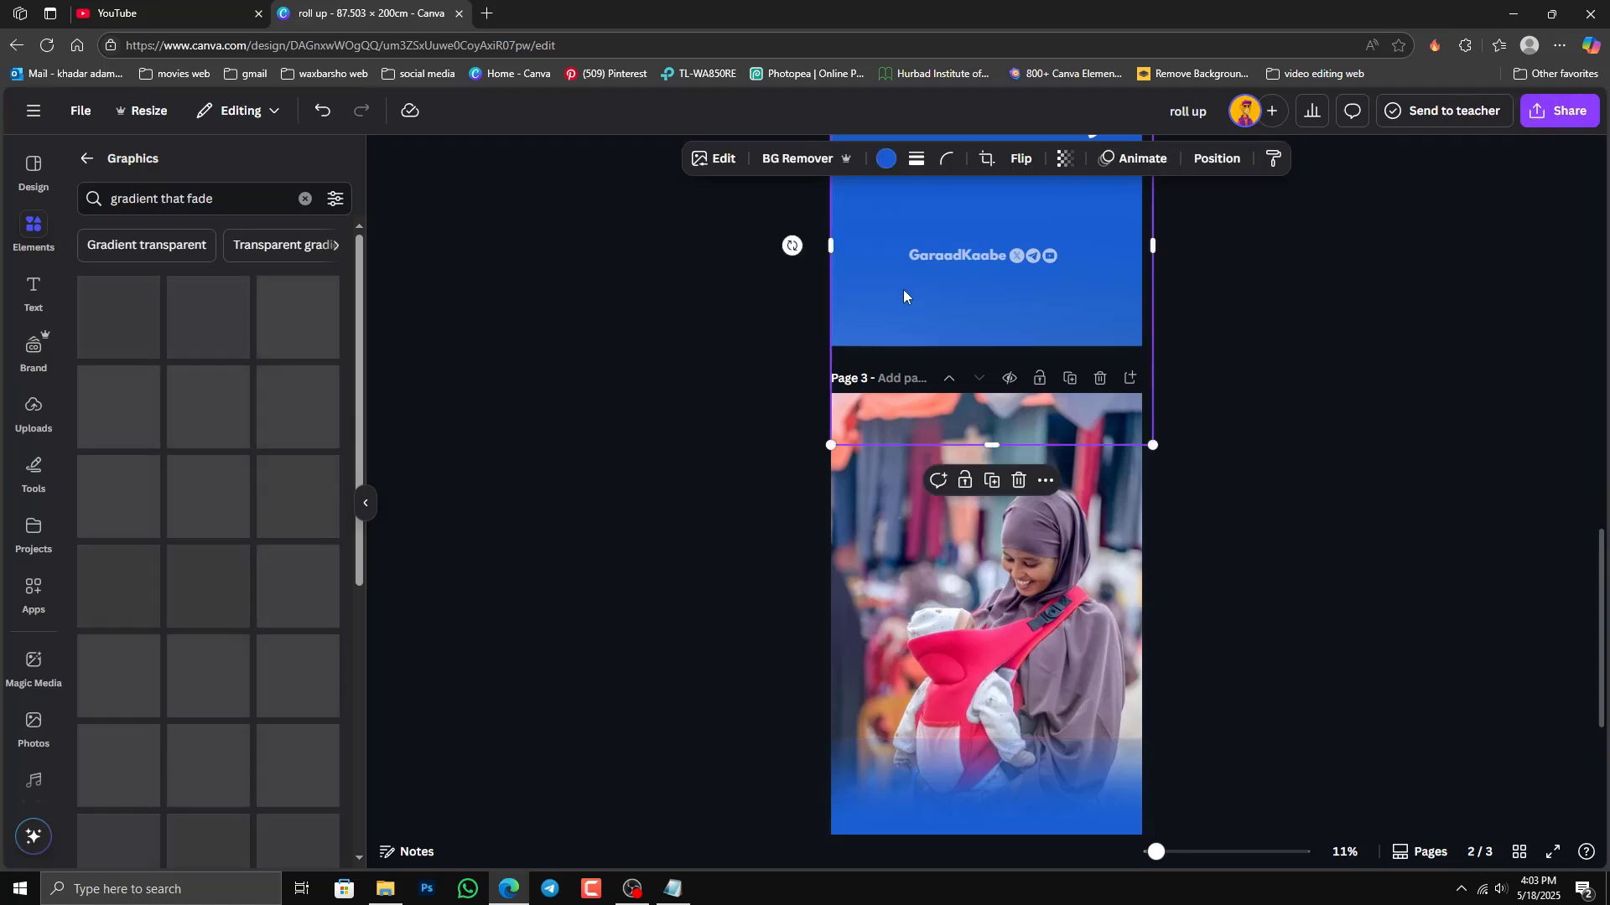
scroll(983, 666, "down", 4)
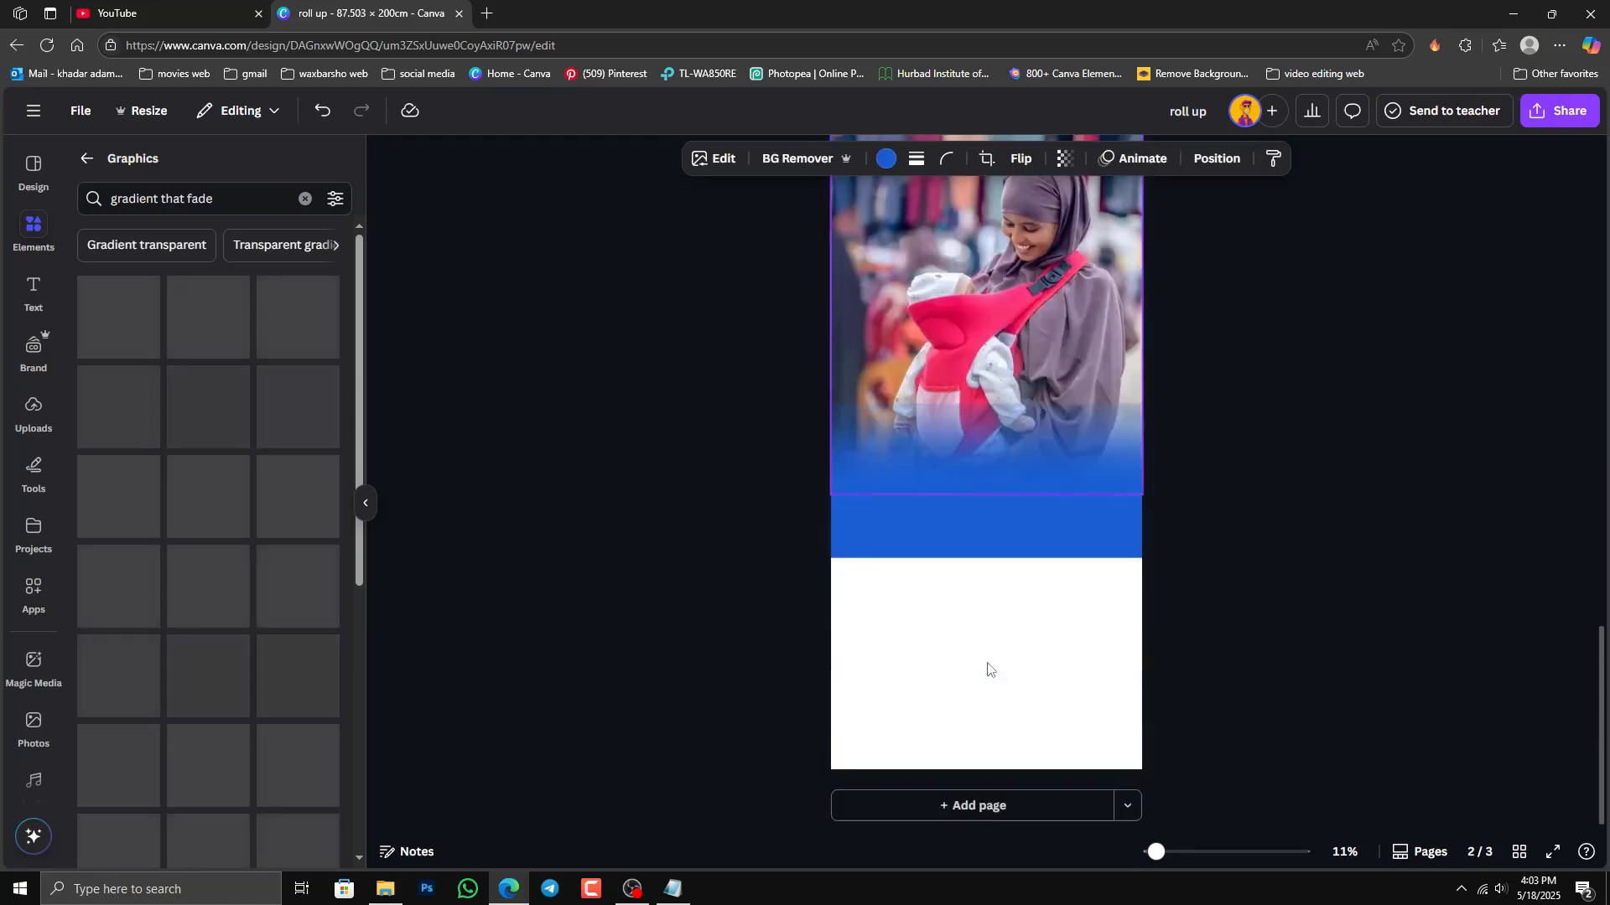
left_click(988, 669)
left_click(987, 662)
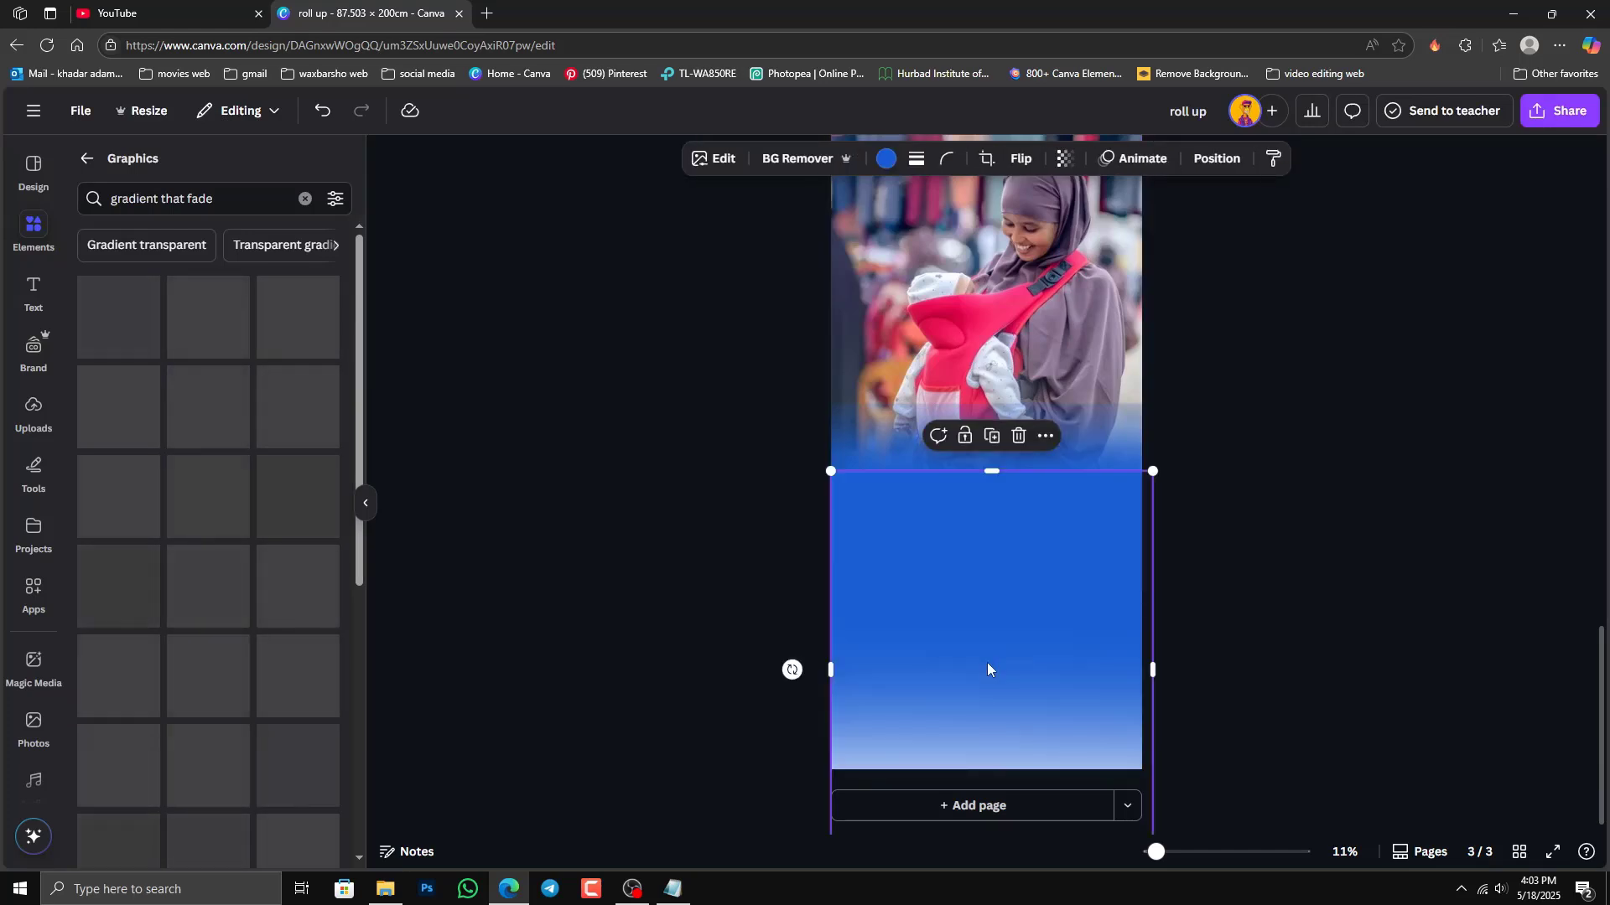
left_click_drag(991, 630, 984, 690)
left_click(1344, 590)
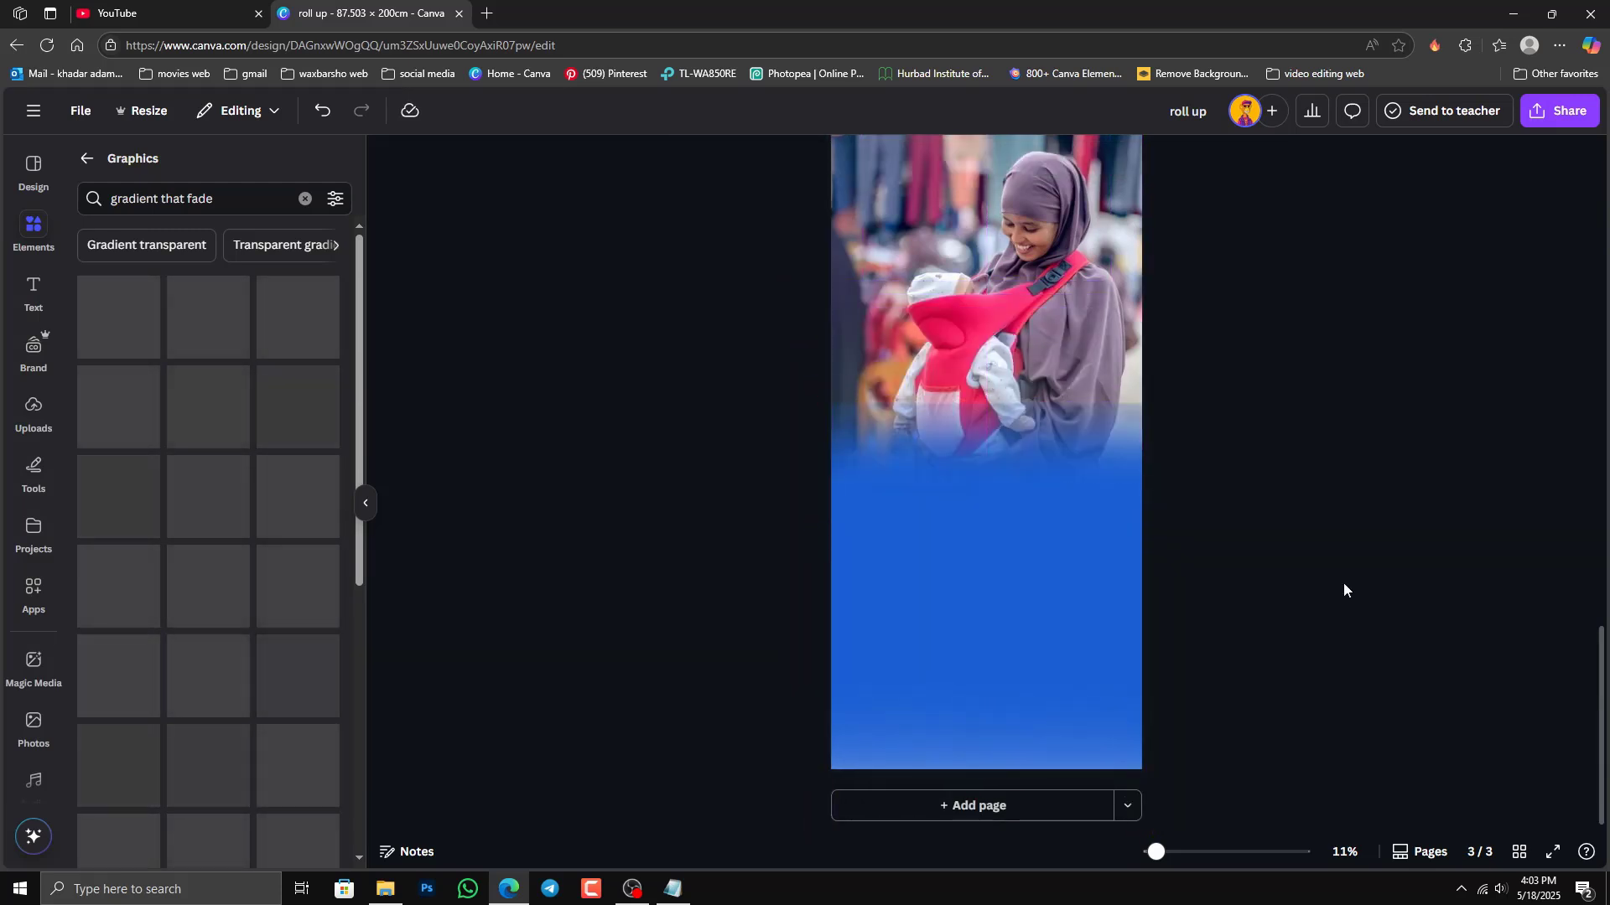
Step: Copy the round blue glow beside page 2's small photos to page 3 and move it down to the photo's lower-left edge
scroll(1186, 404, "up", 10)
scroll(1186, 396, "up", 2)
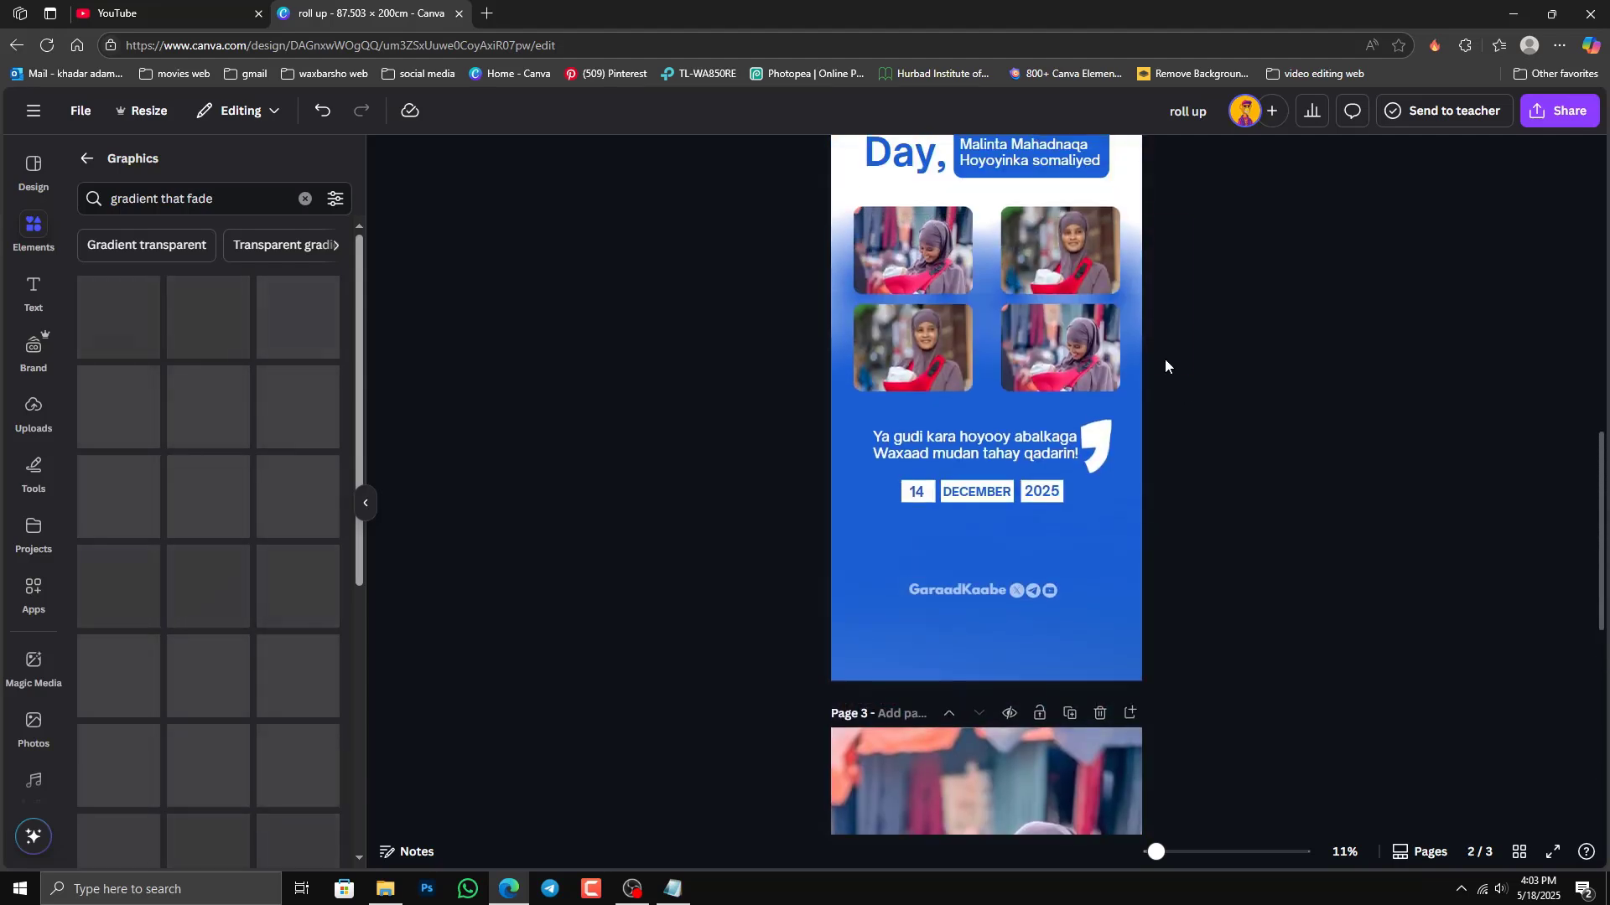
left_click(836, 270)
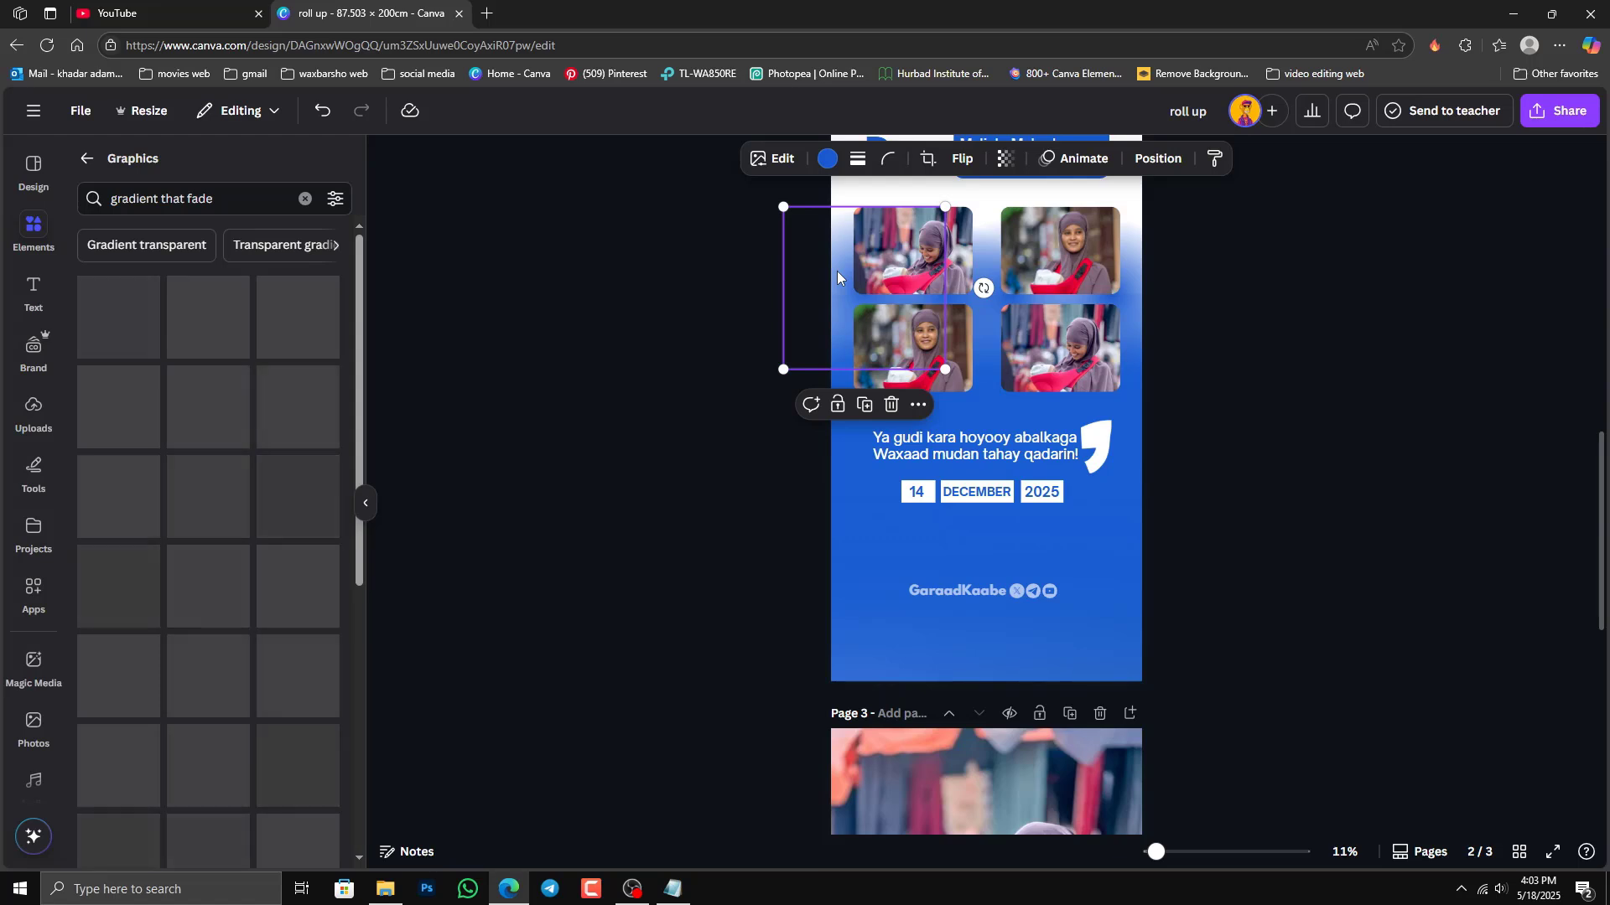
scroll(1123, 340, "down", 10)
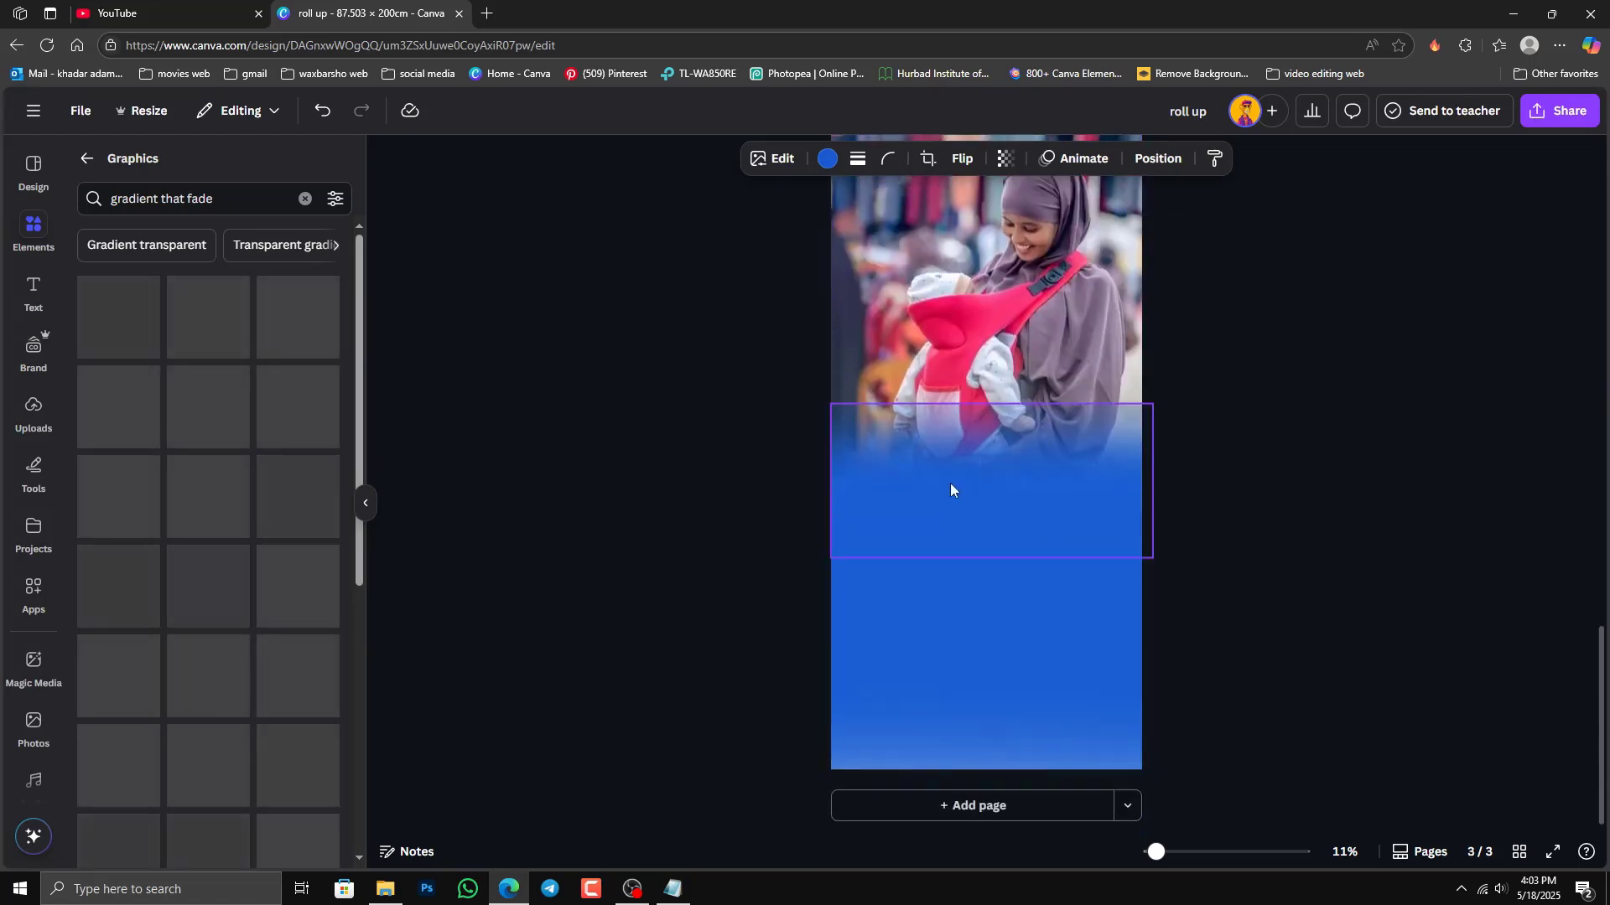
left_click(955, 359)
key("ctrl+v")
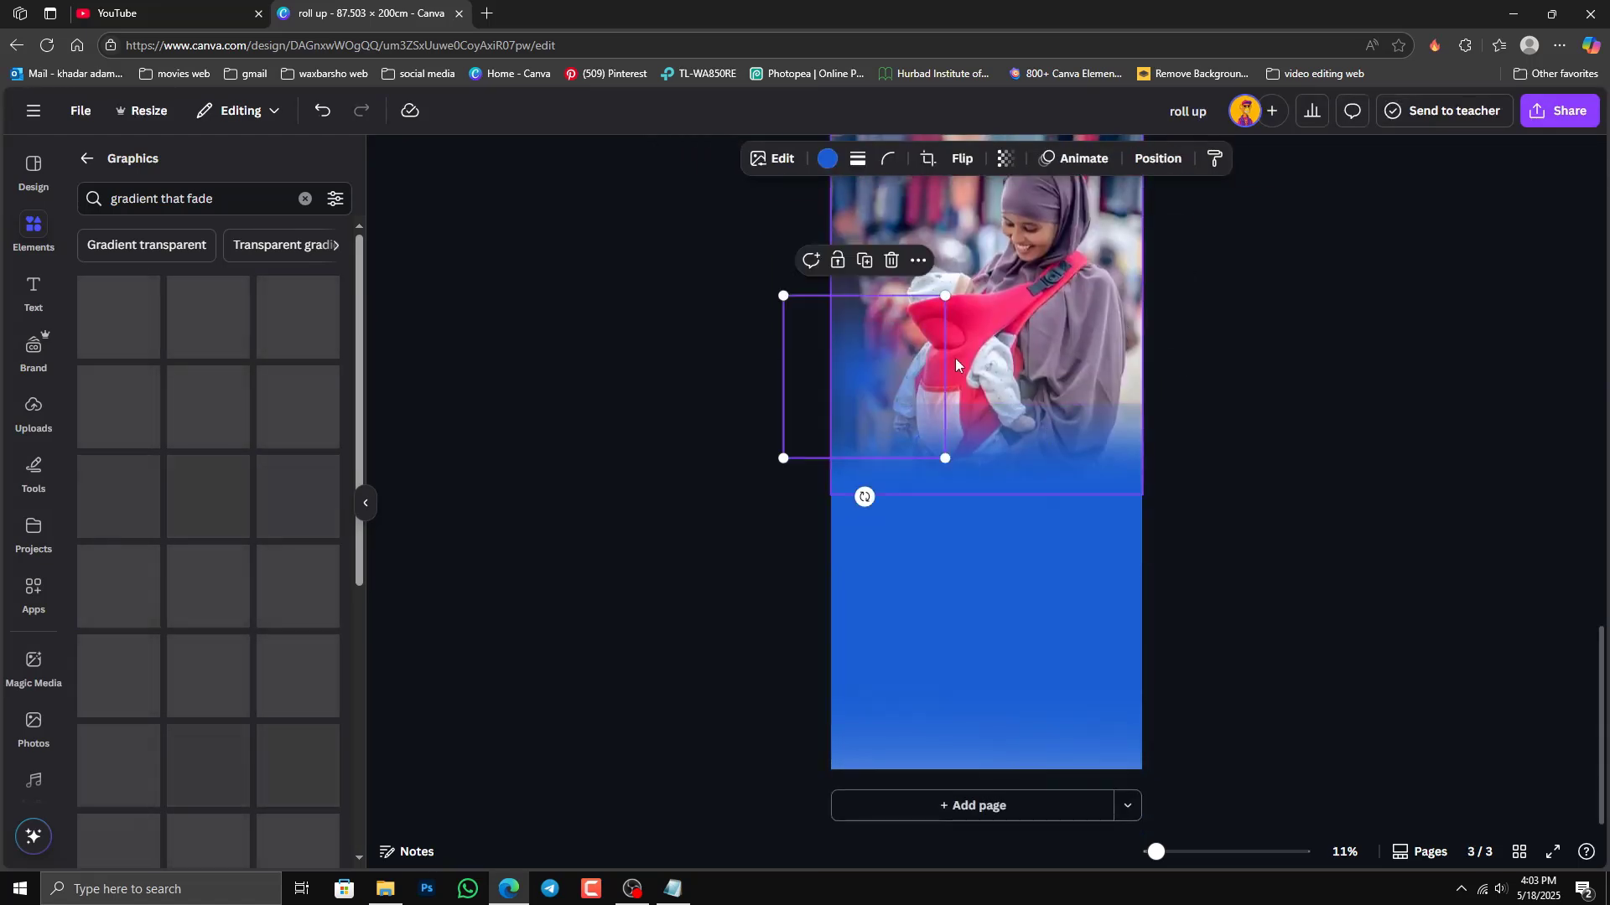
left_click_drag(876, 343, 880, 505)
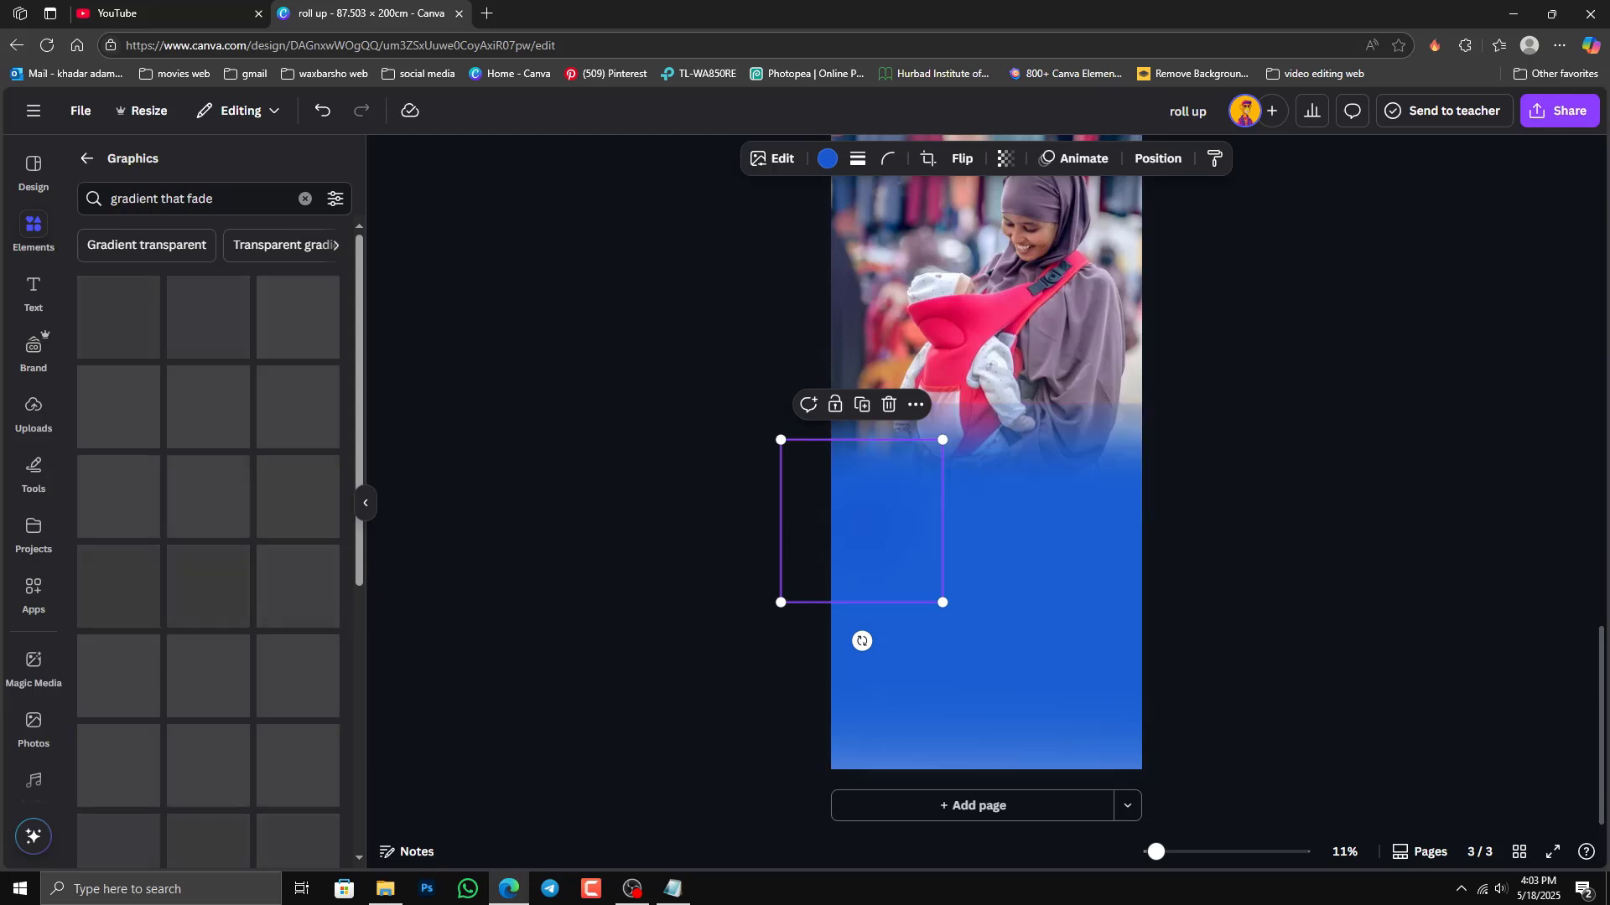
Step: Inspect the photo's fading edge up close and move the round blue glow up over the lower-left part of the photo
left_click_drag(1157, 852, 1218, 853)
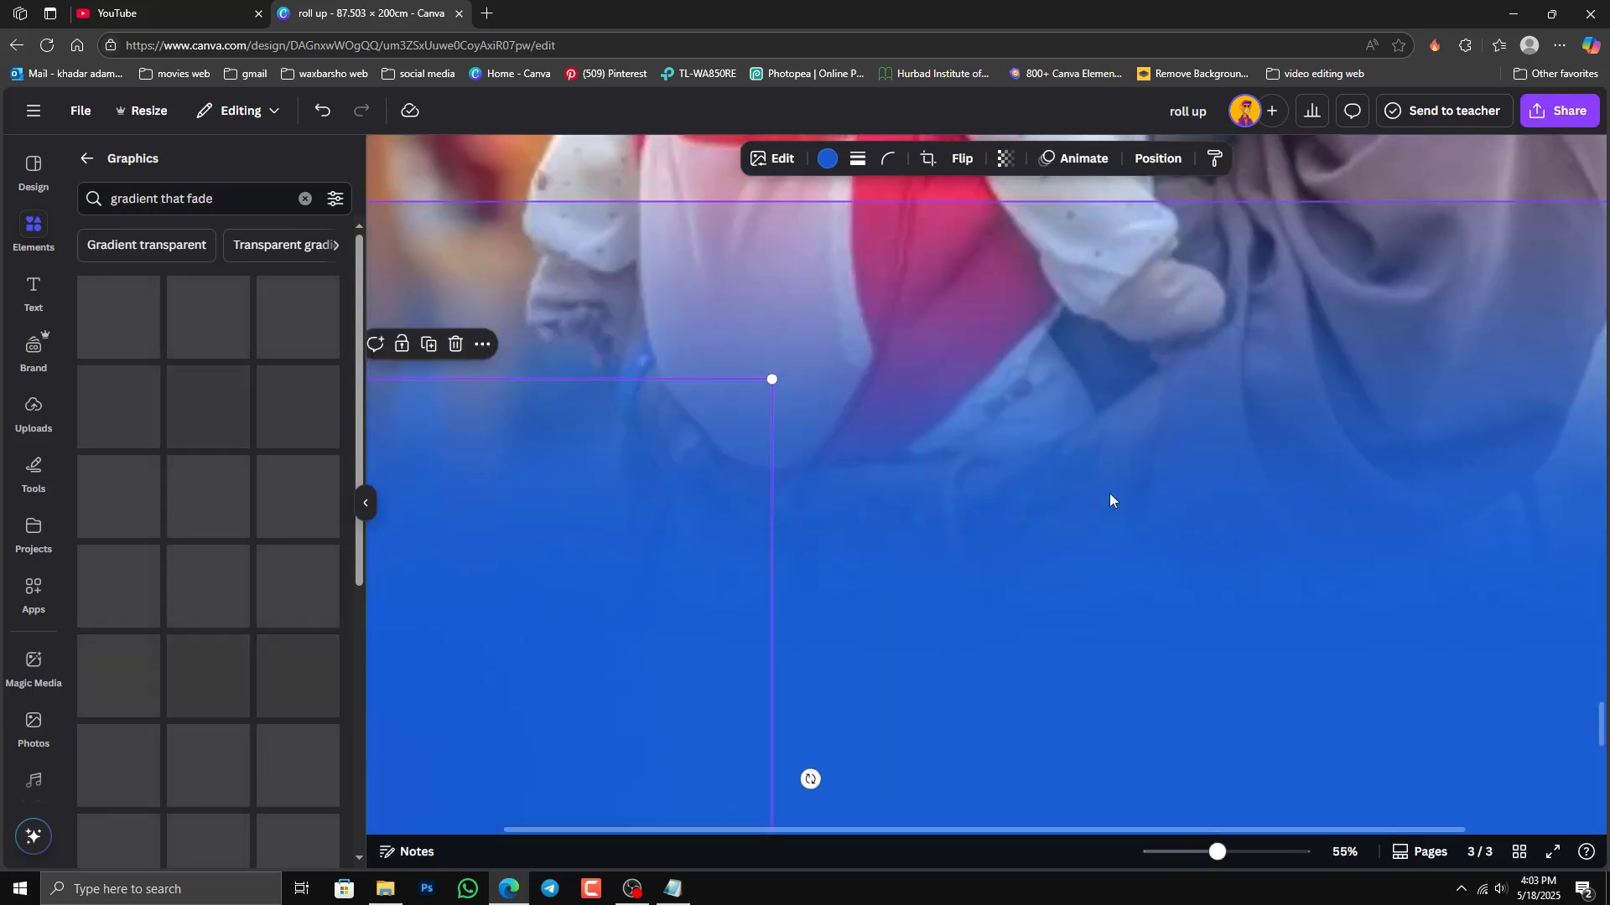
scroll(1109, 493, "up", 3)
left_click(1059, 352)
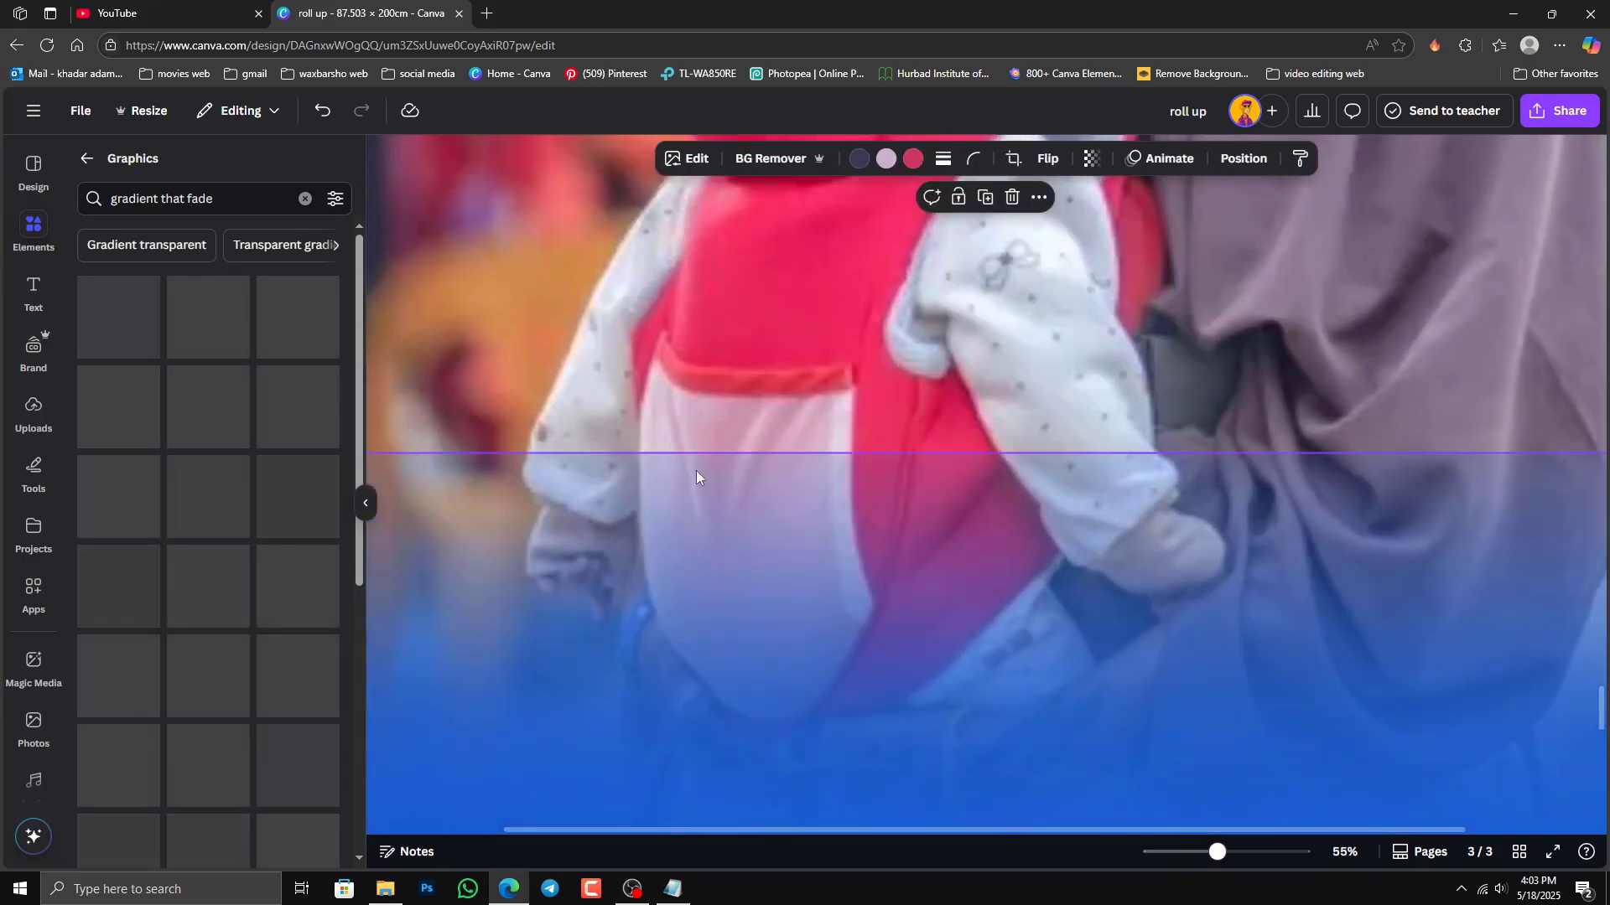
scroll(828, 450, "down", 2)
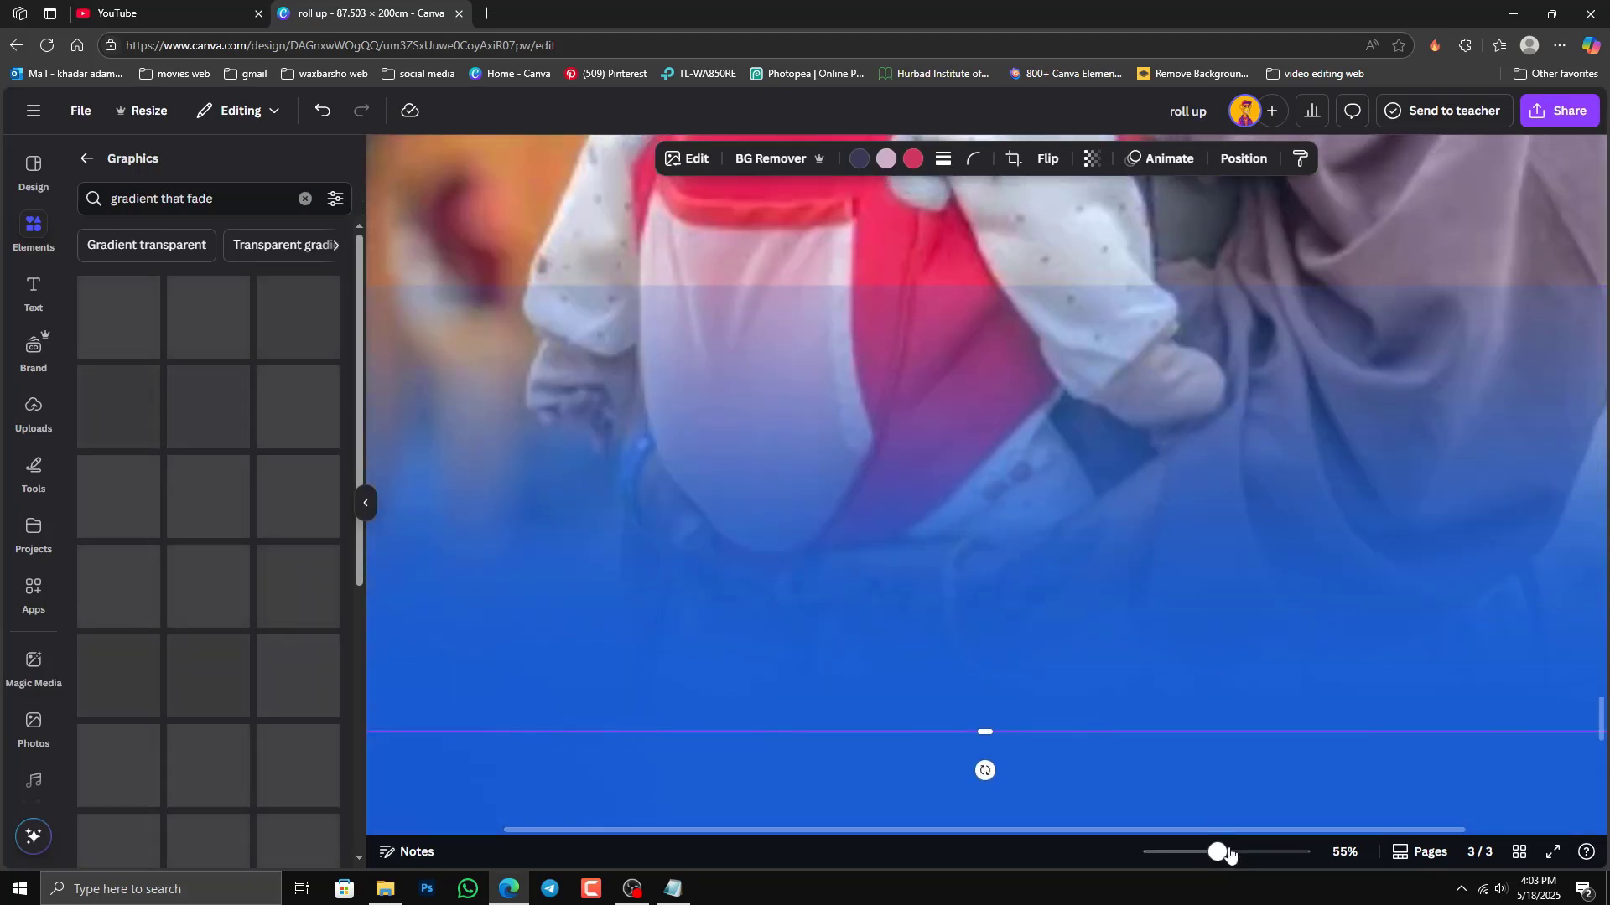
left_click_drag(1218, 852, 1172, 887)
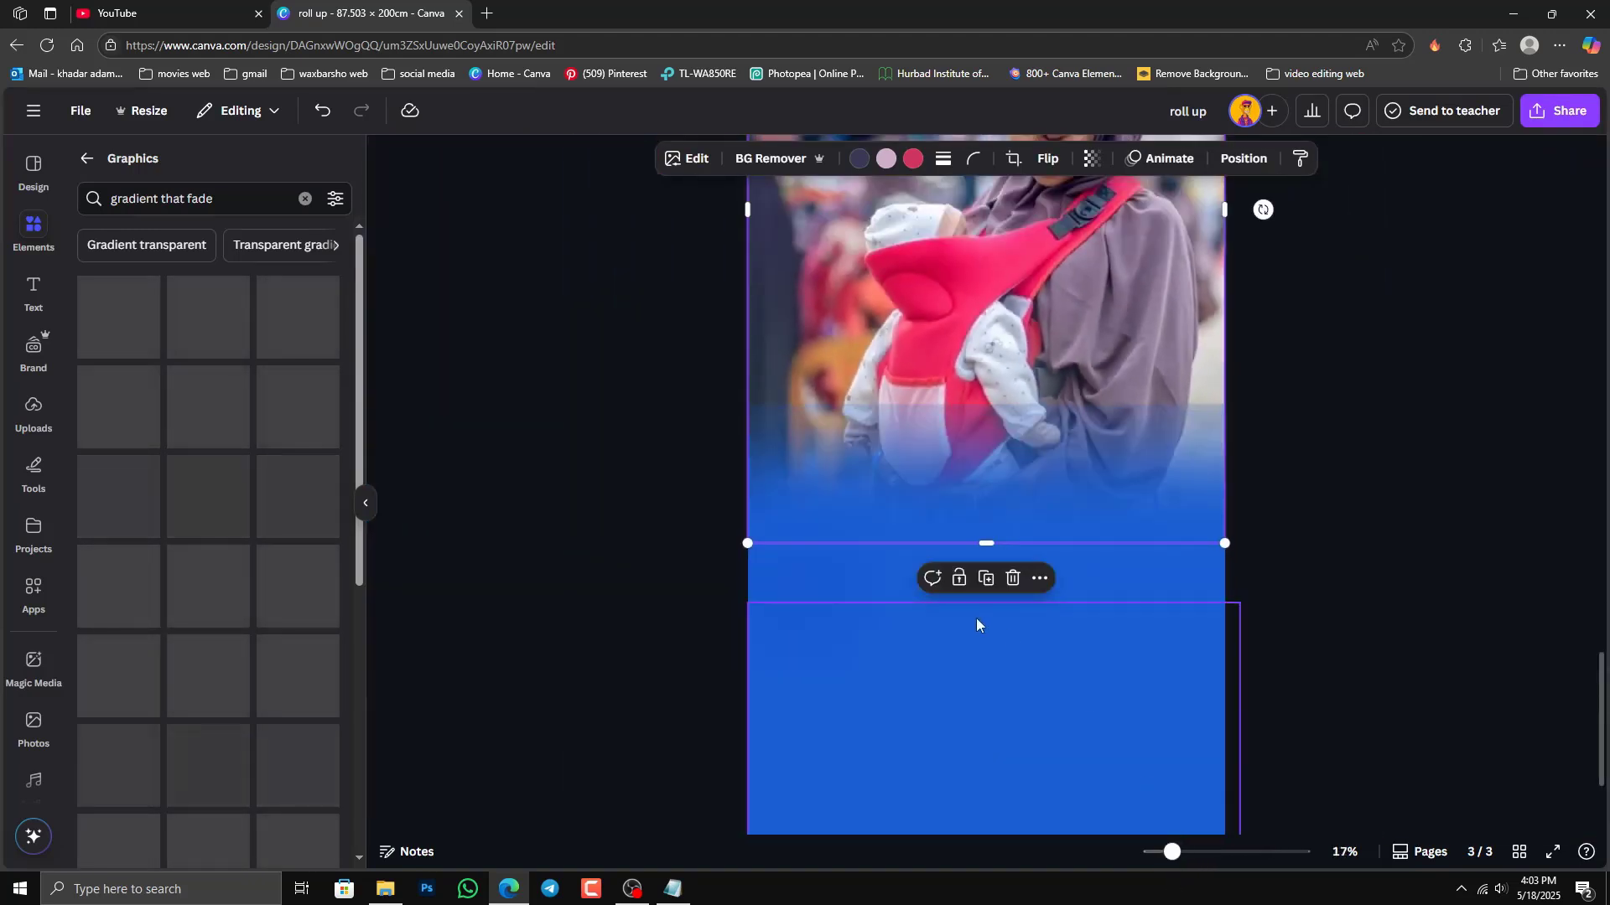
left_click(852, 594)
left_click_drag(858, 592, 883, 420)
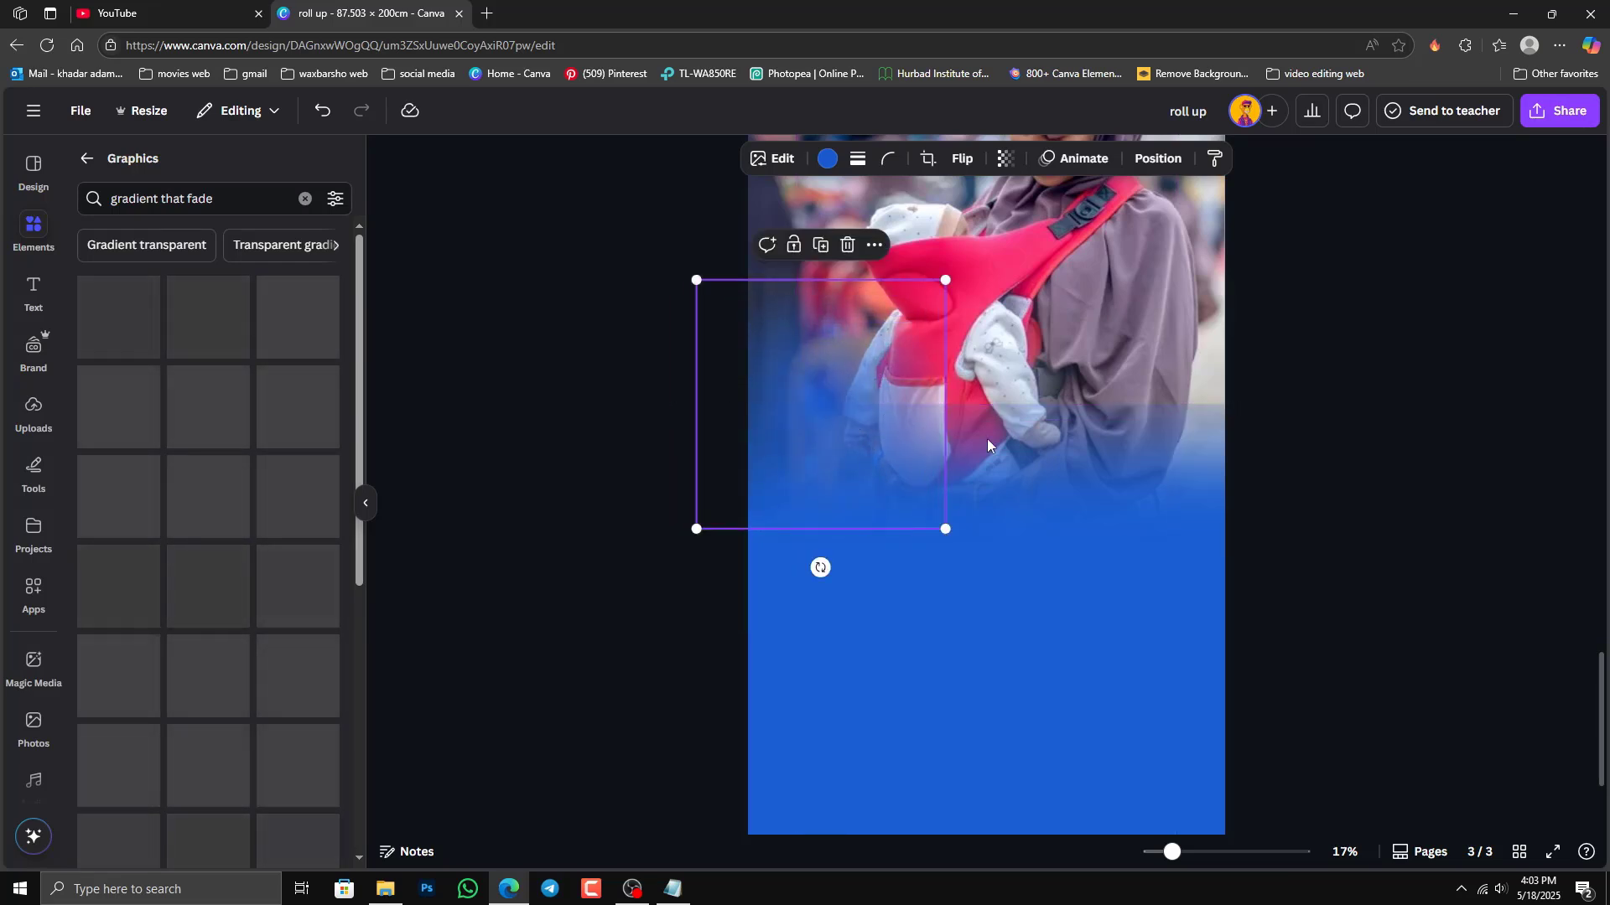
left_click(1345, 411)
left_click(830, 433)
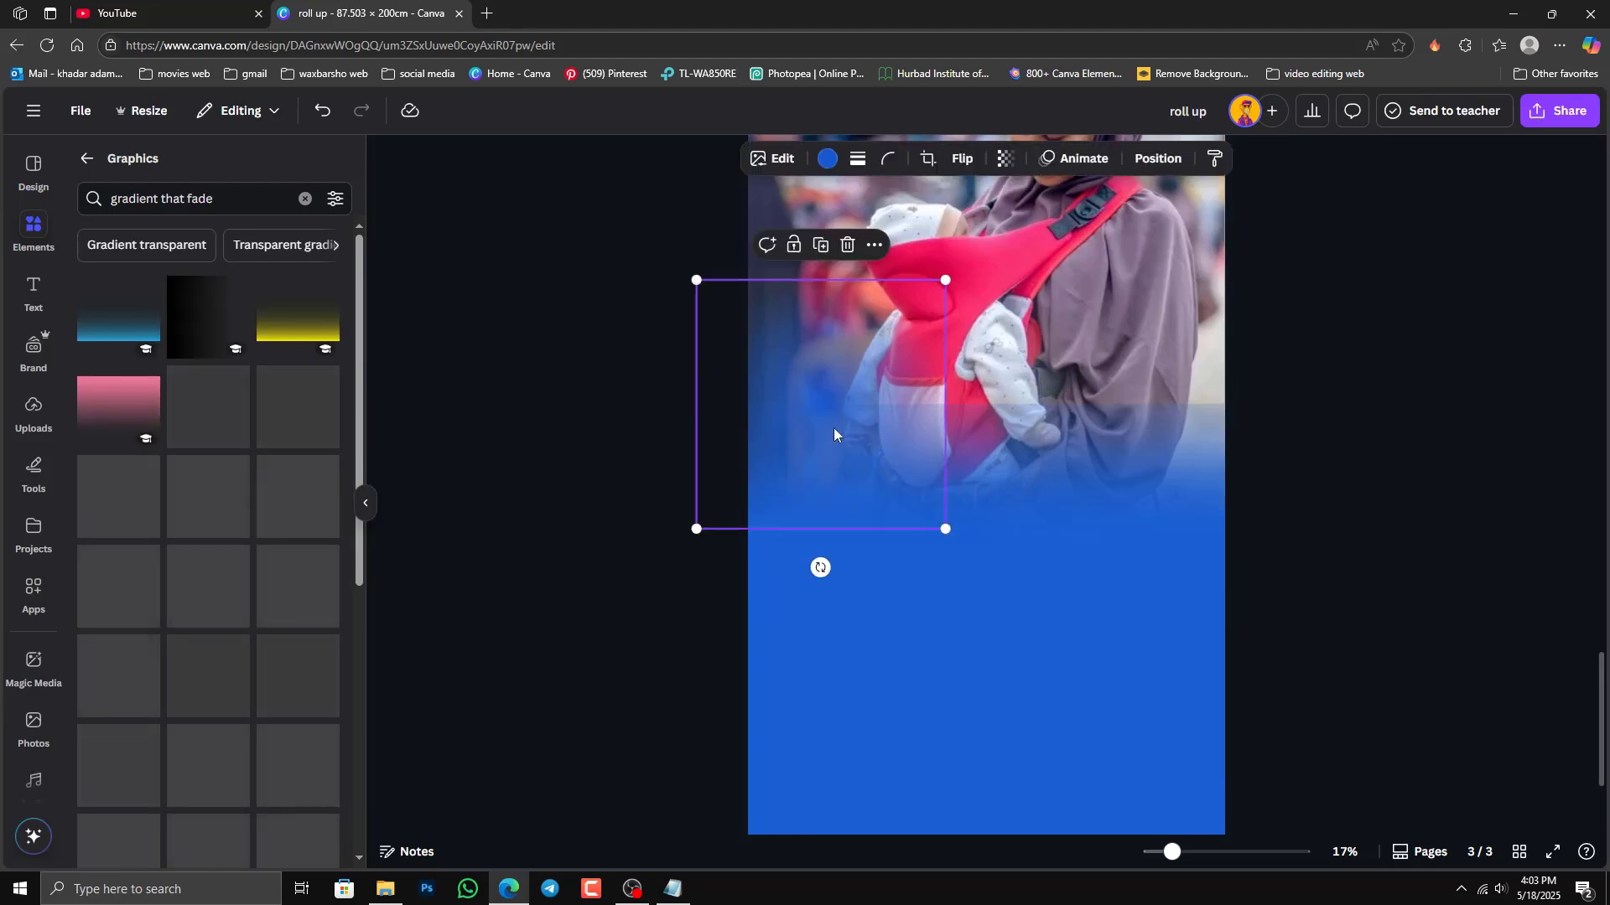
left_click_drag(833, 428, 857, 415)
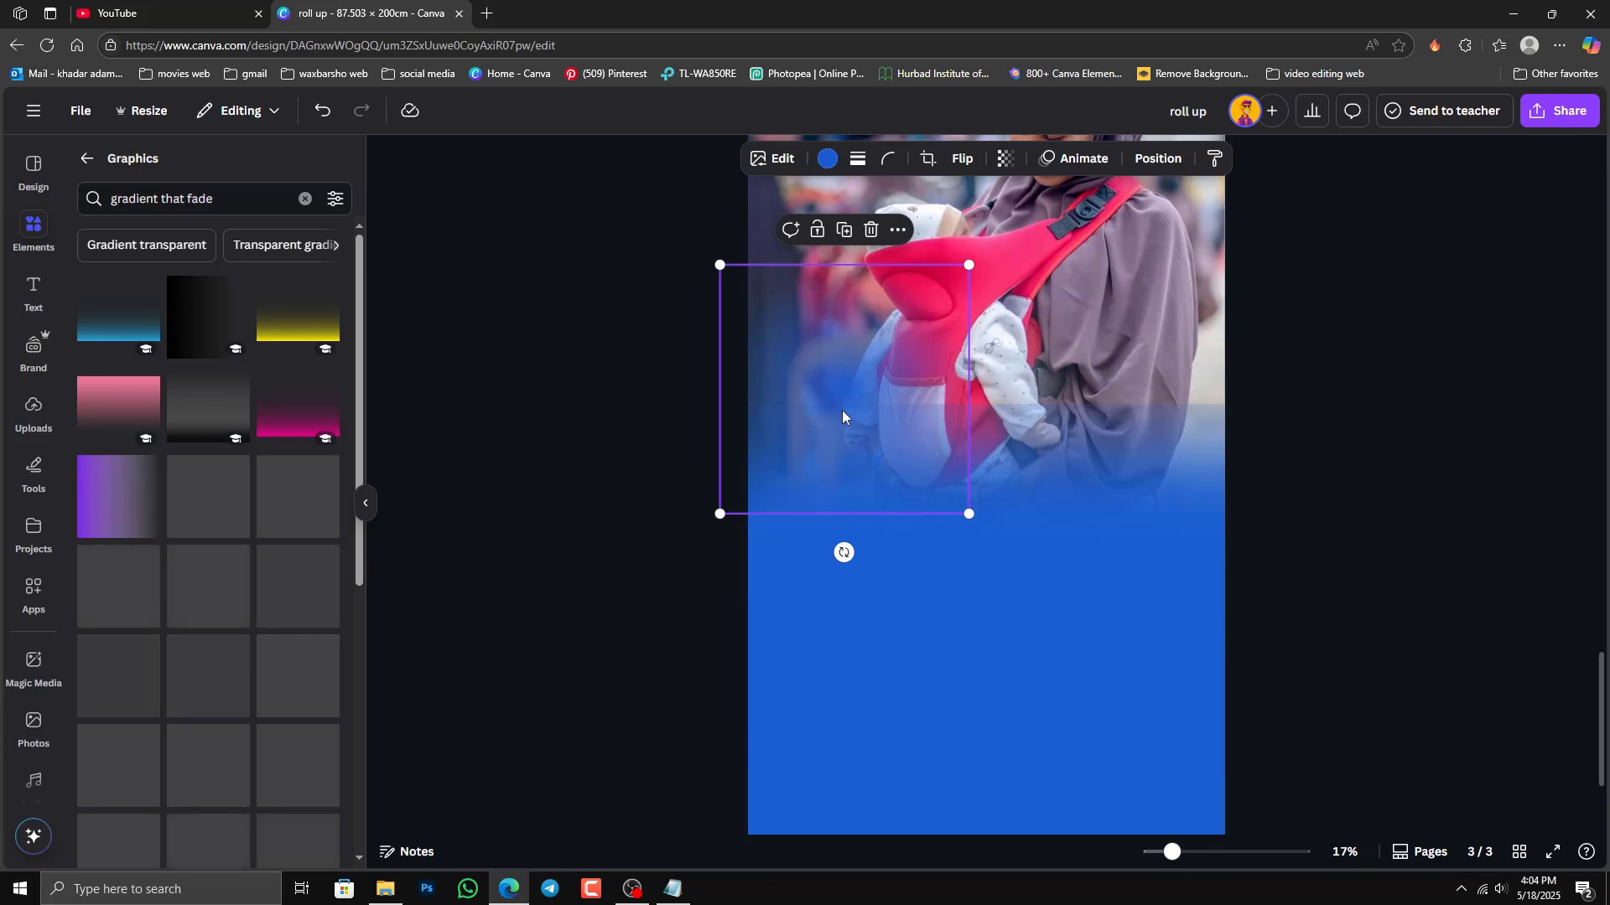
Step: Duplicate the round blue glow twice and spread the copies across the middle and right side of the photo's lower part
left_click(846, 238)
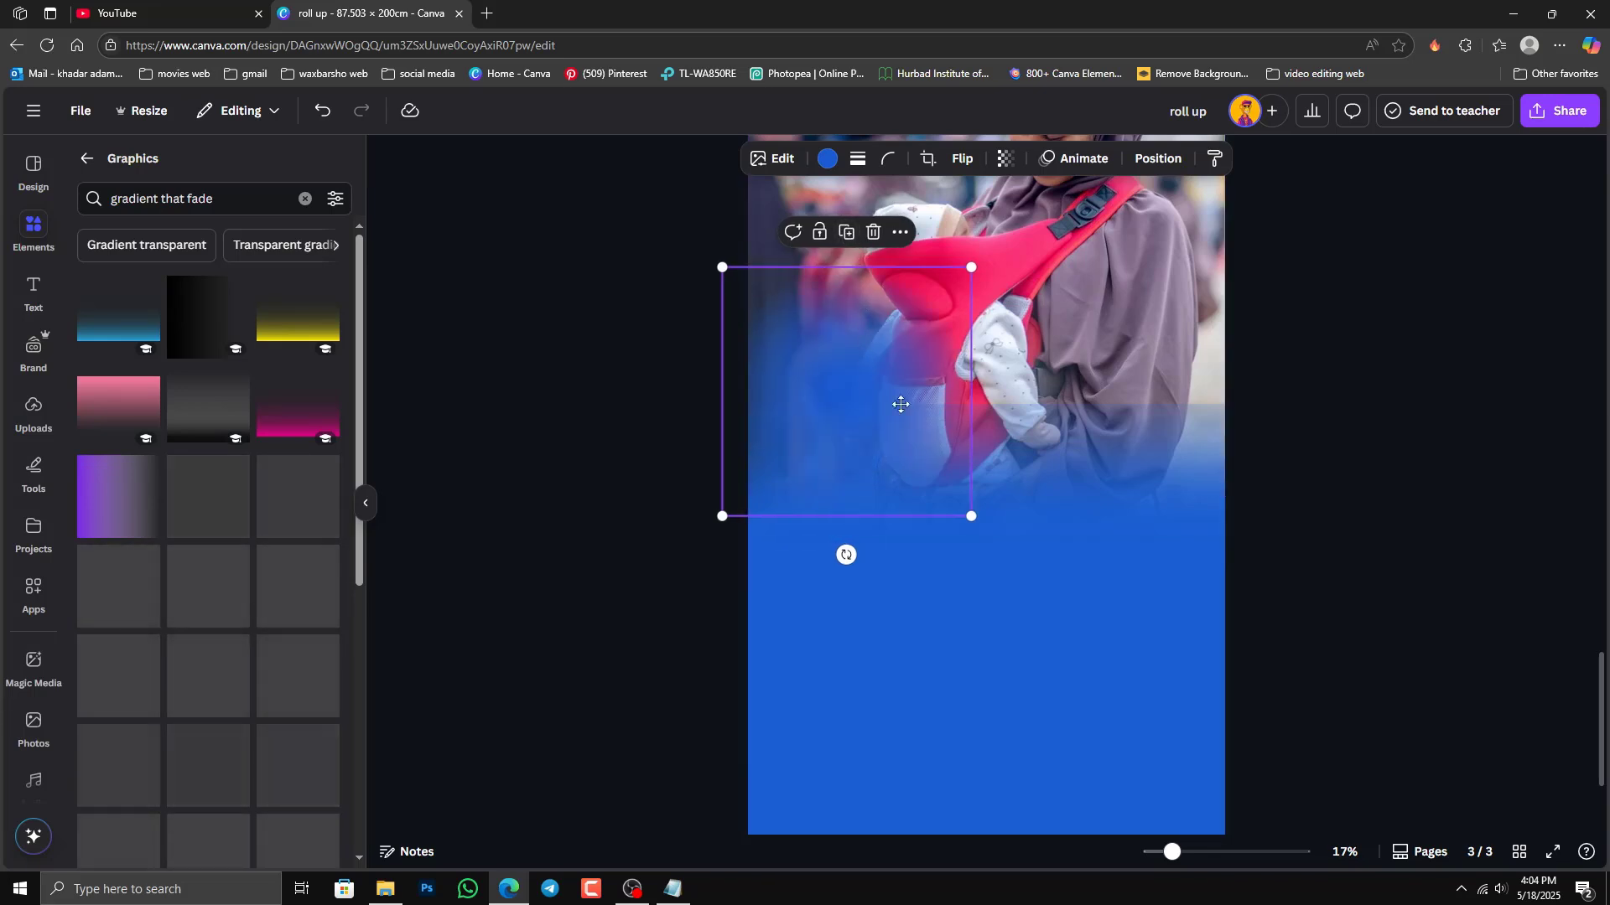
left_click_drag(902, 405, 1024, 376)
left_click(933, 230)
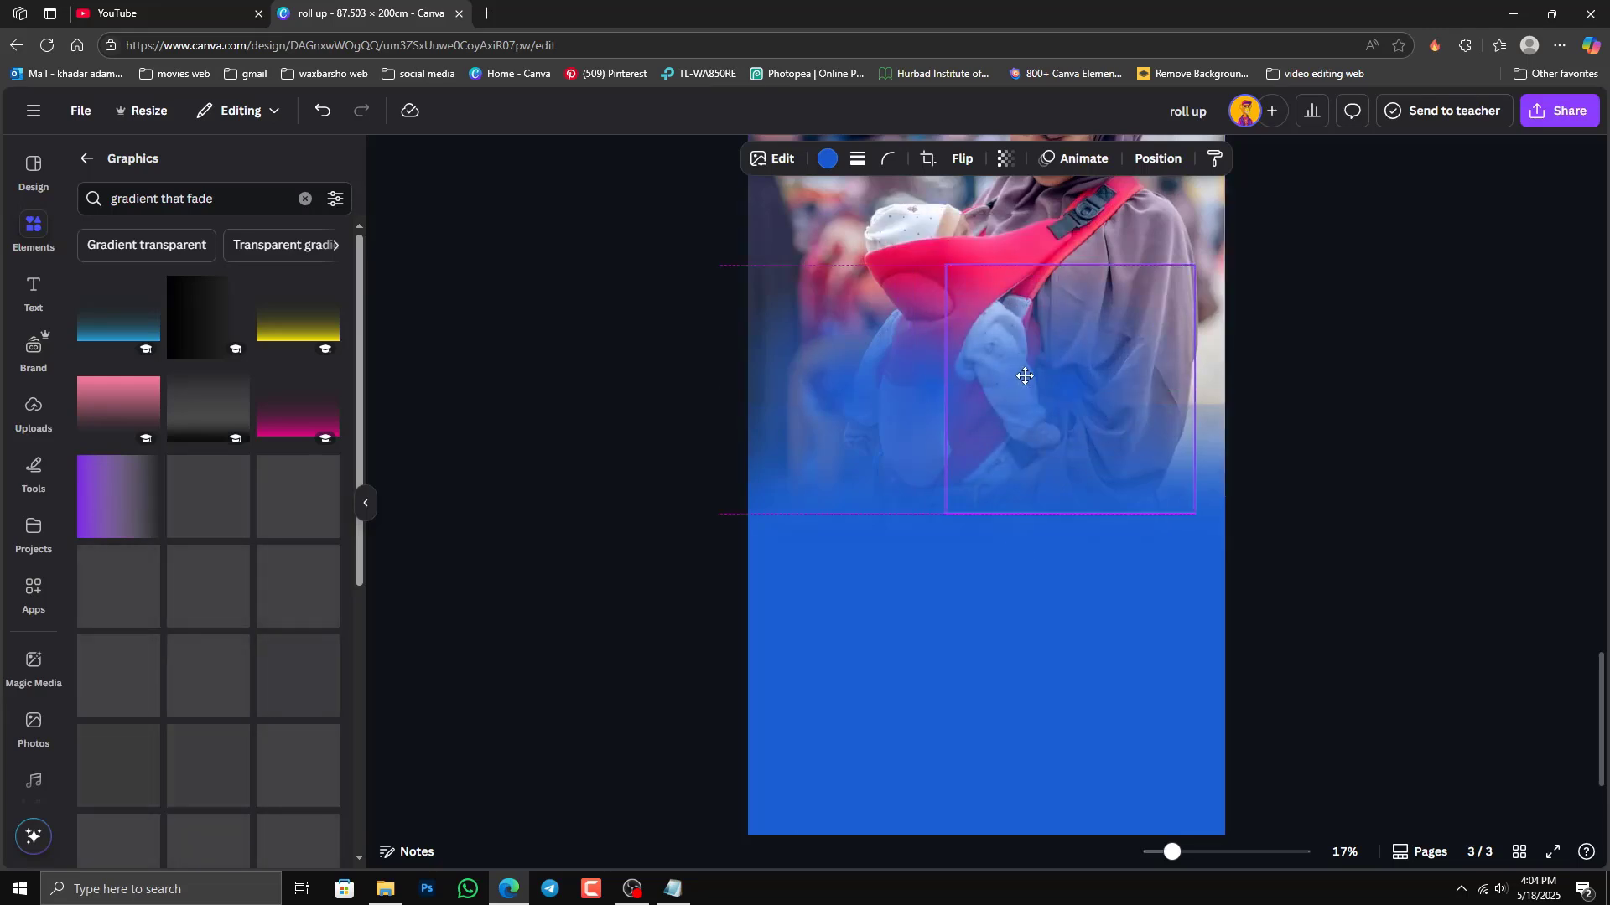
left_click_drag(951, 308, 1089, 309)
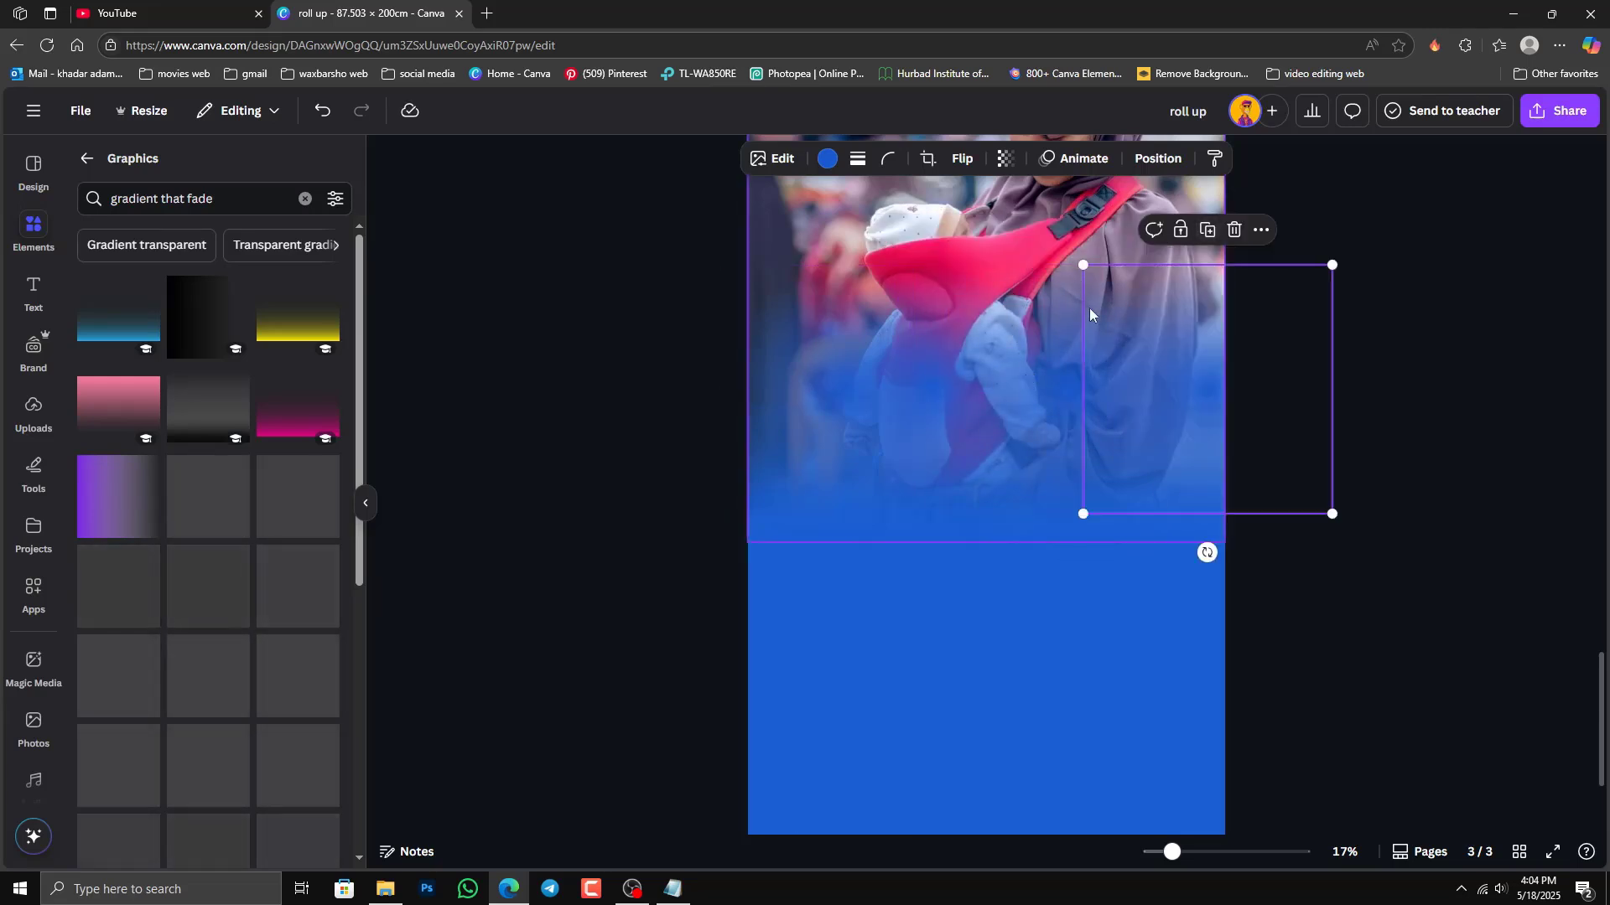
Step: Zoom out and compare page 3's photo fade and blue base with the finished banners on the pages above
left_click(1370, 388)
scroll(1333, 523, "up", 2)
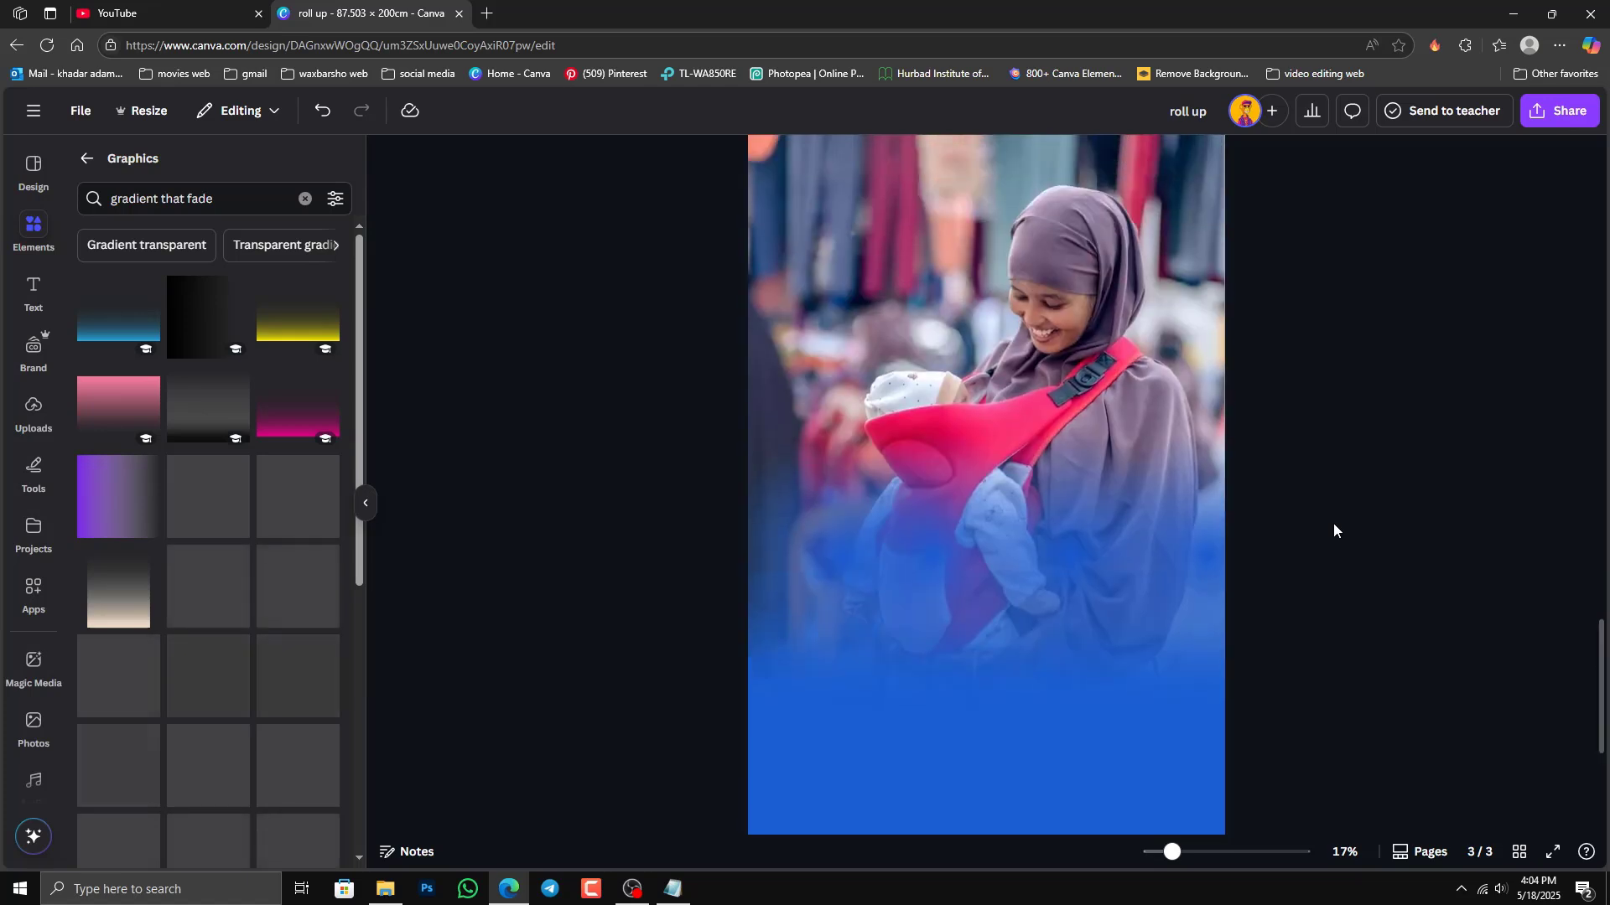
scroll(1375, 591, "down", 2)
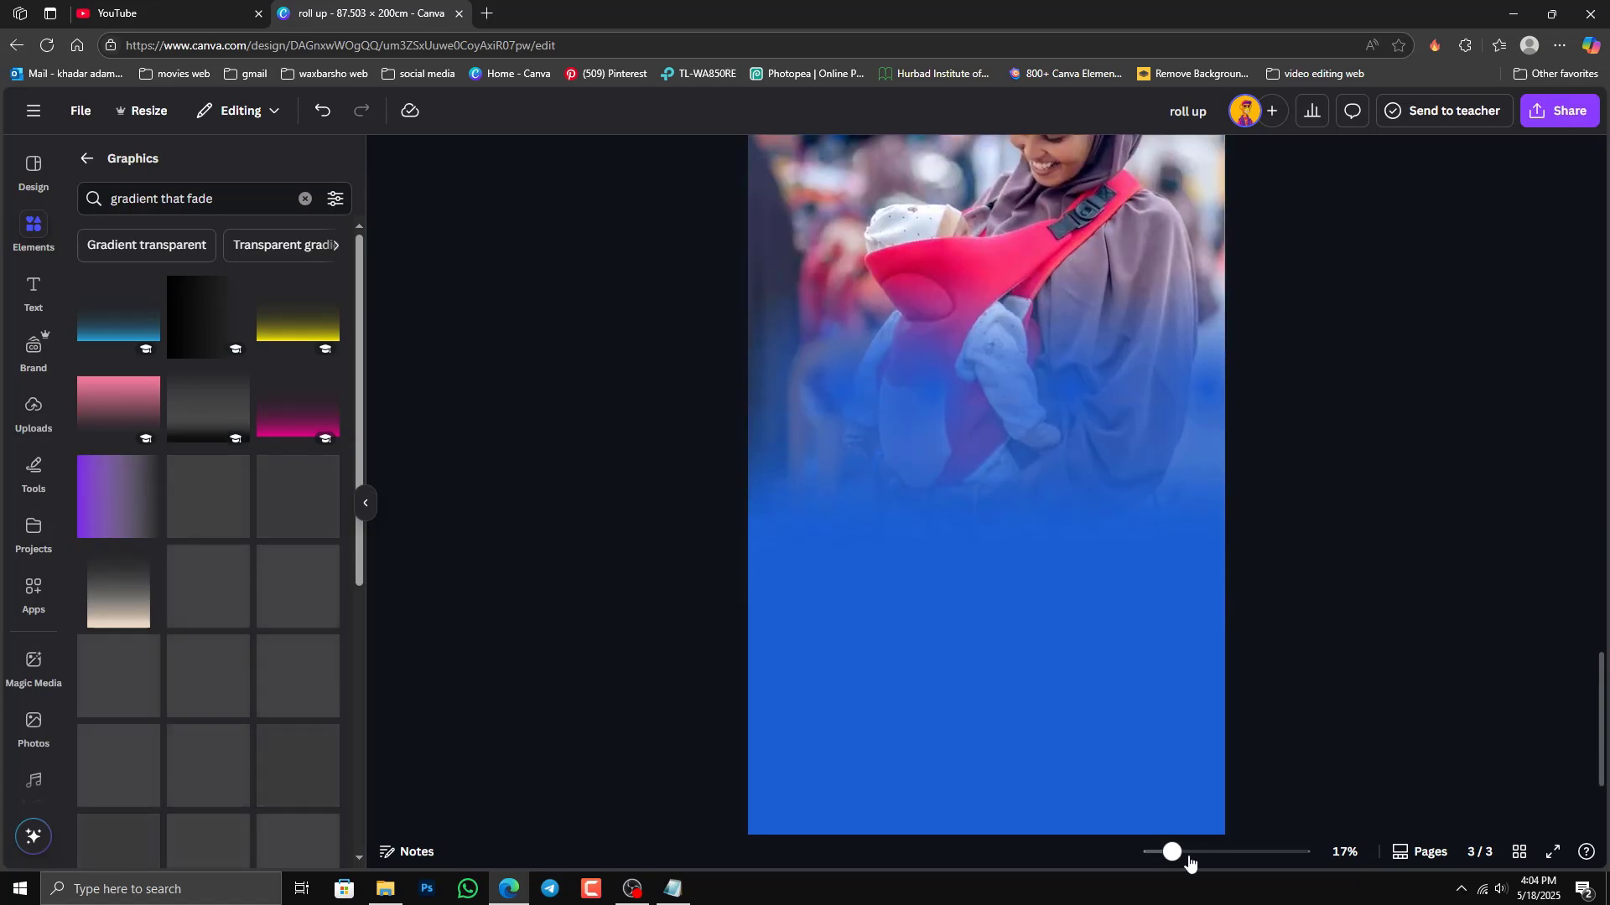
mouse_move(1172, 853)
left_mouse_down()
mouse_move(1201, 855)
mouse_move(1155, 857)
left_mouse_up()
scroll(1236, 649, "up", 6)
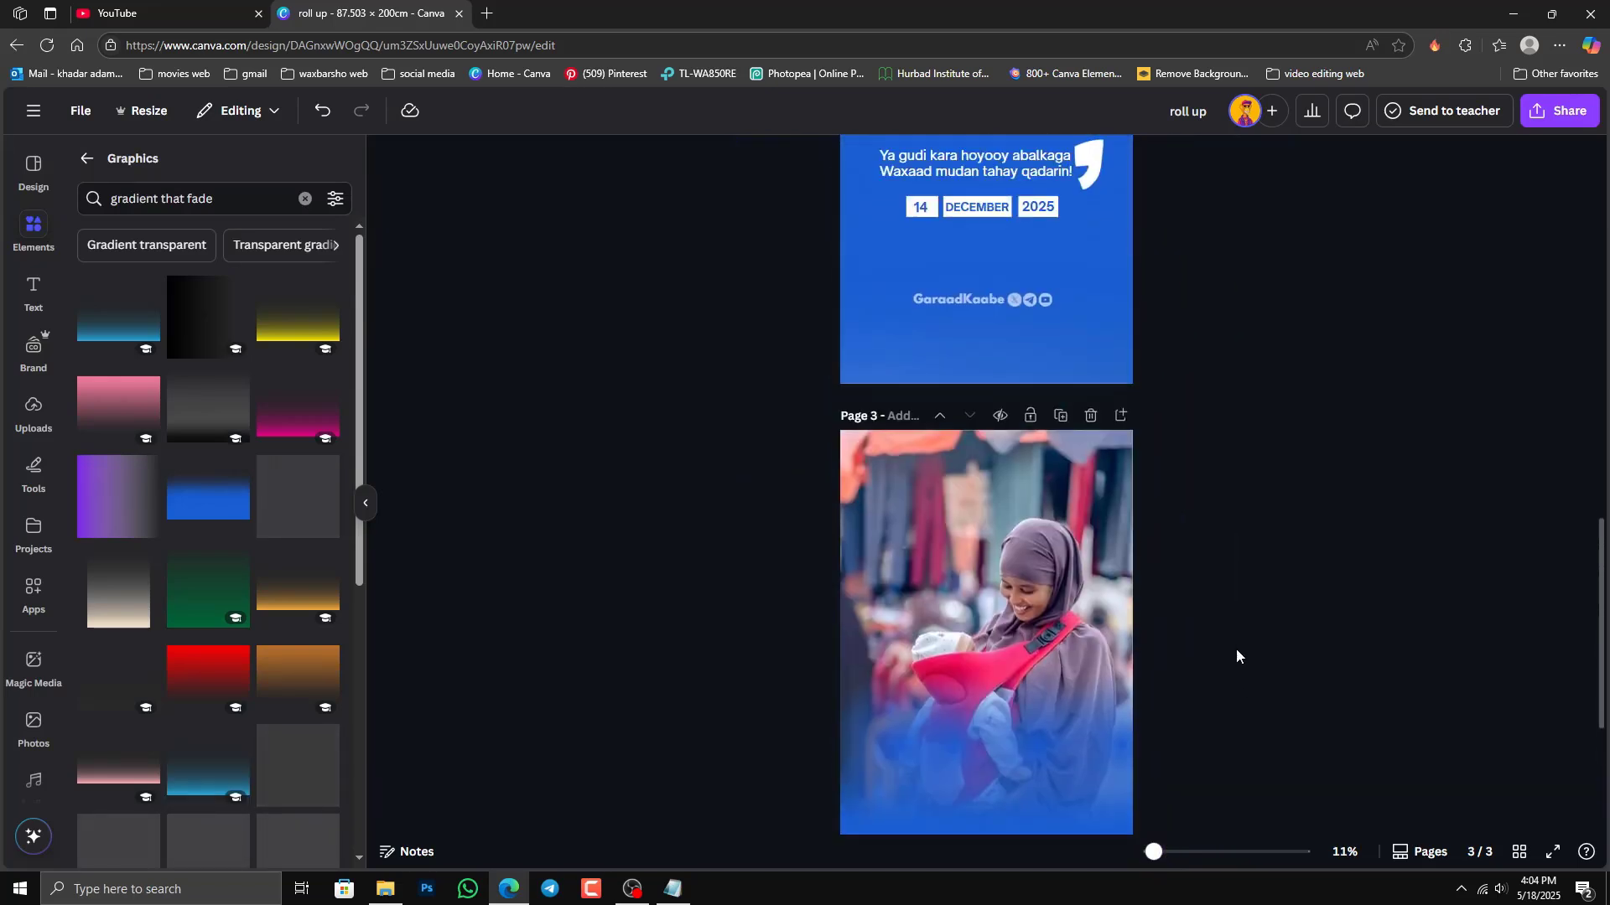
scroll(1237, 657, "up", 4)
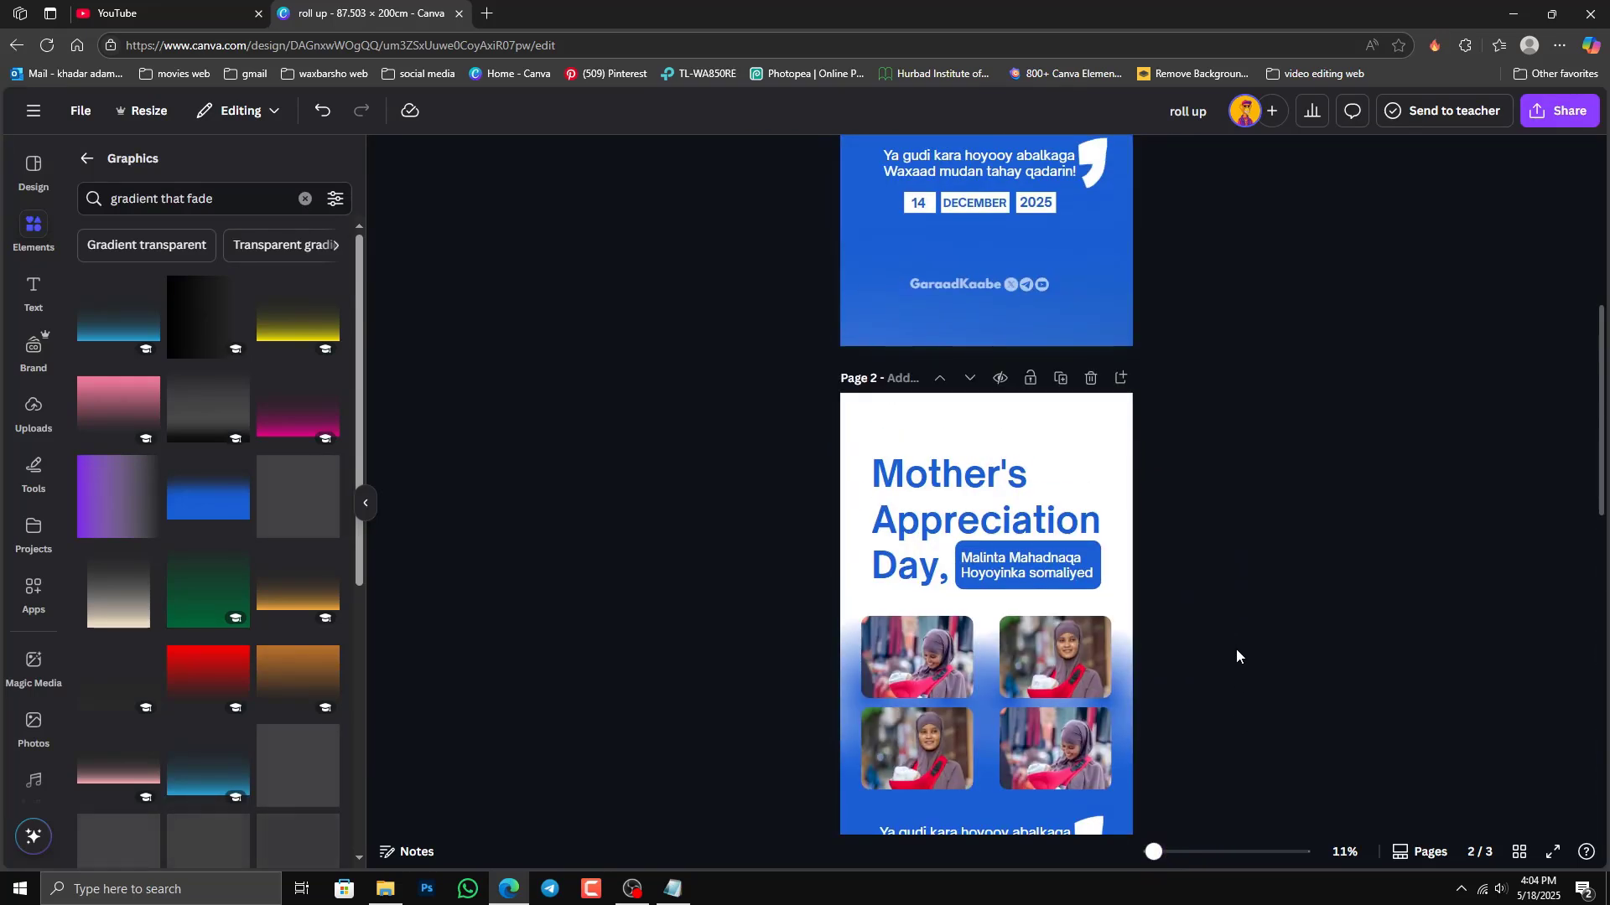
scroll(1237, 656, "down", 3)
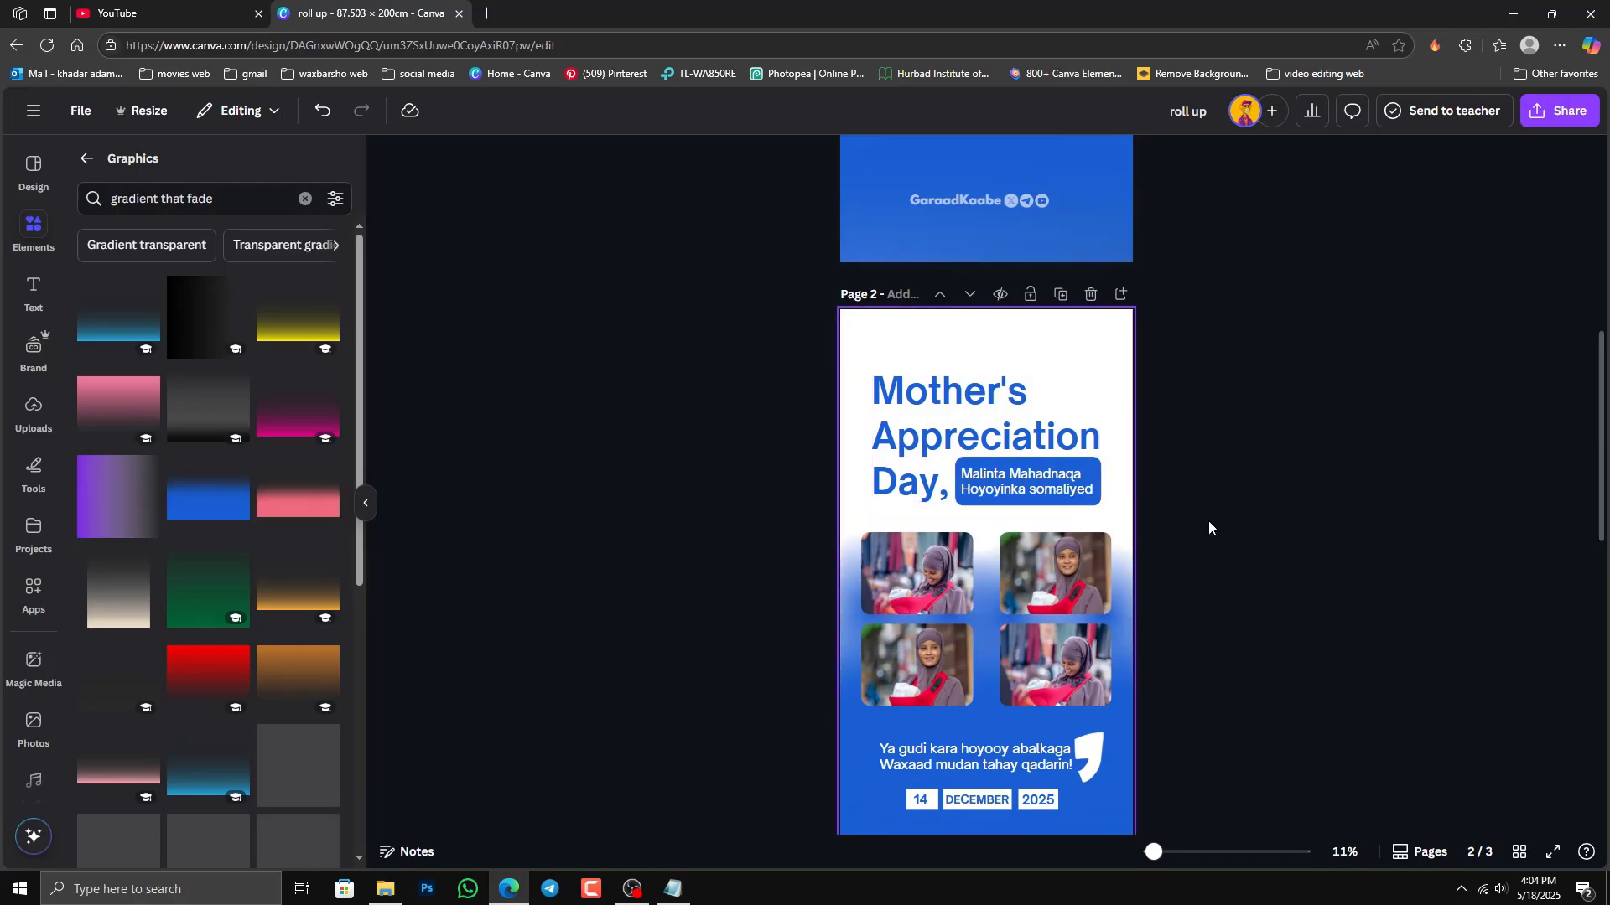
scroll(1215, 536, "down", 3)
scroll(1333, 444, "down", 7)
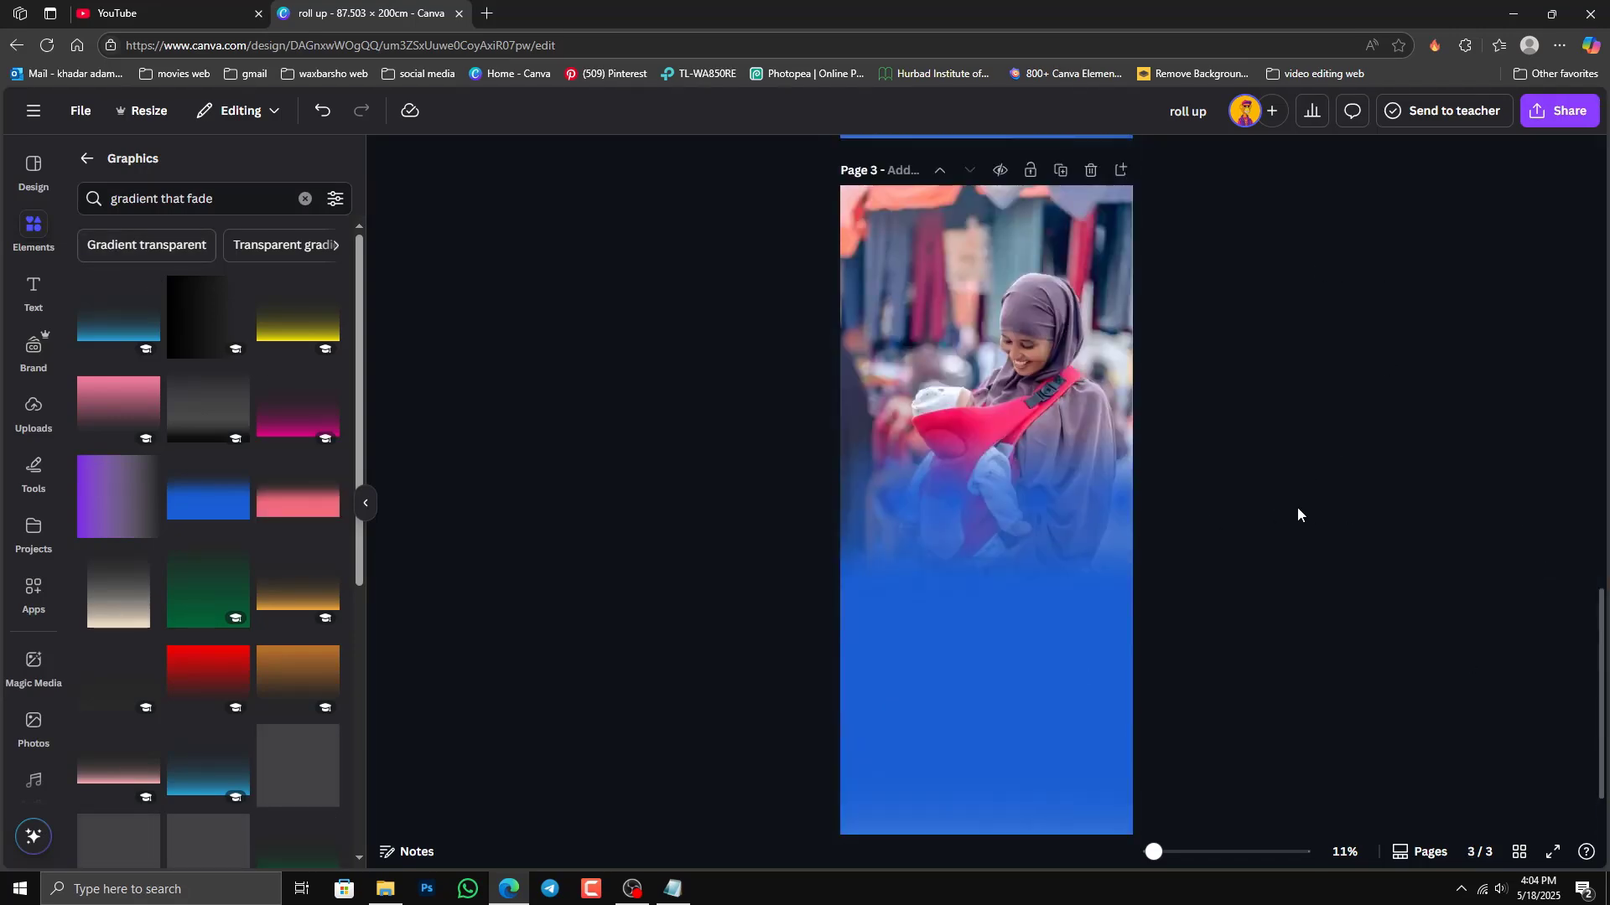
scroll(1229, 501, "down", 1)
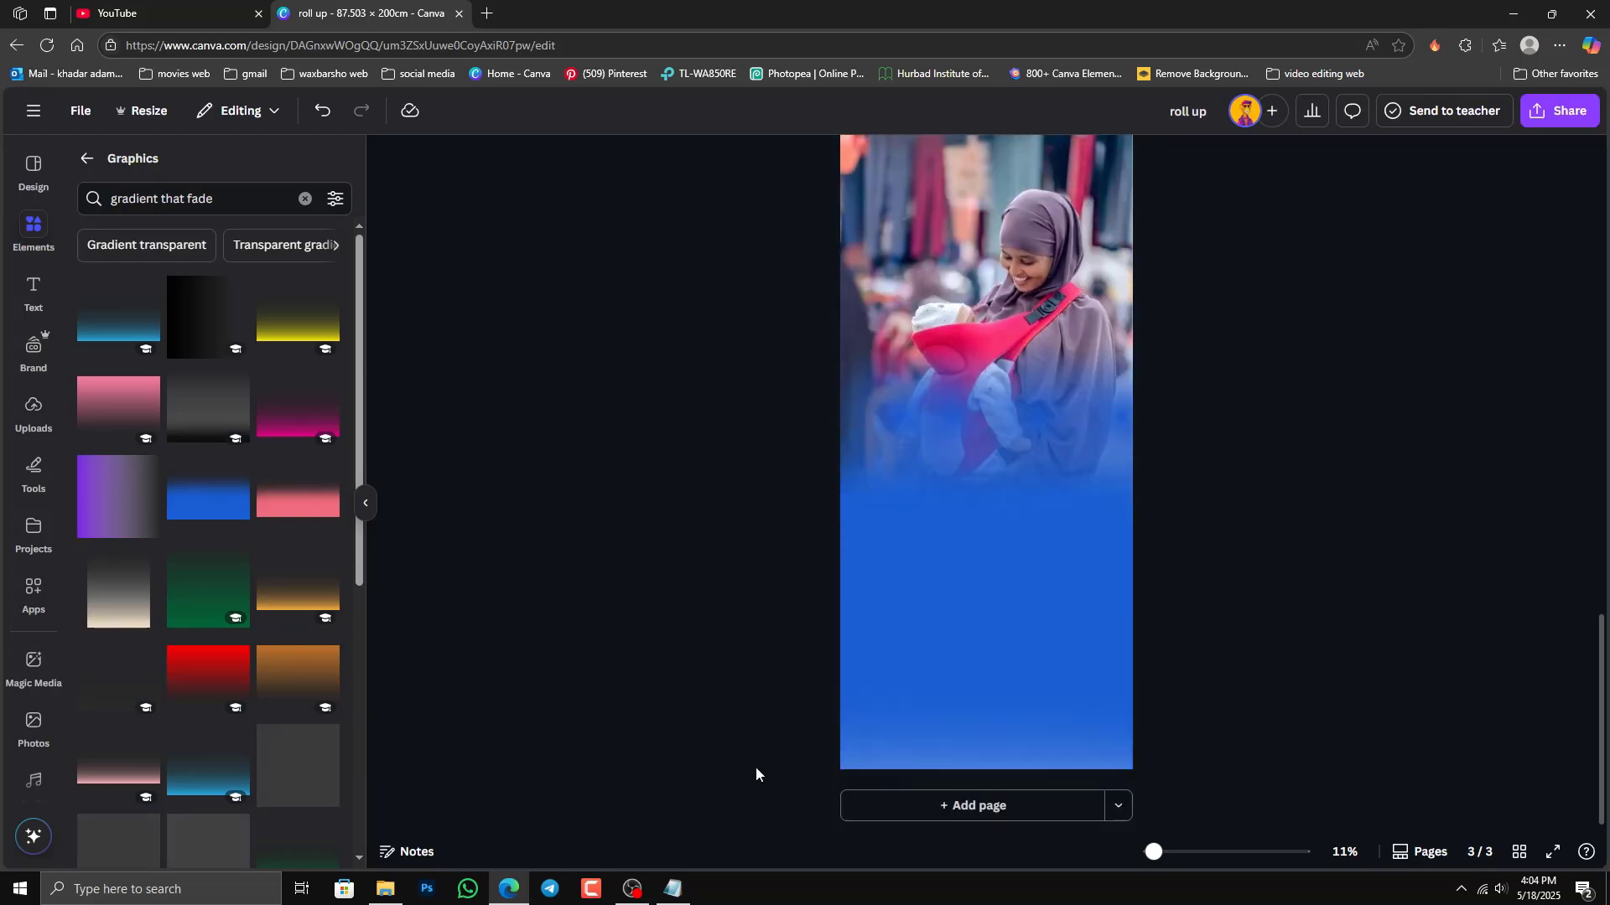
Step: Copy "Mother's Appreciation Day," from the Notepad file and add it as a heading on page 3 of the Canva design
left_click(672, 888)
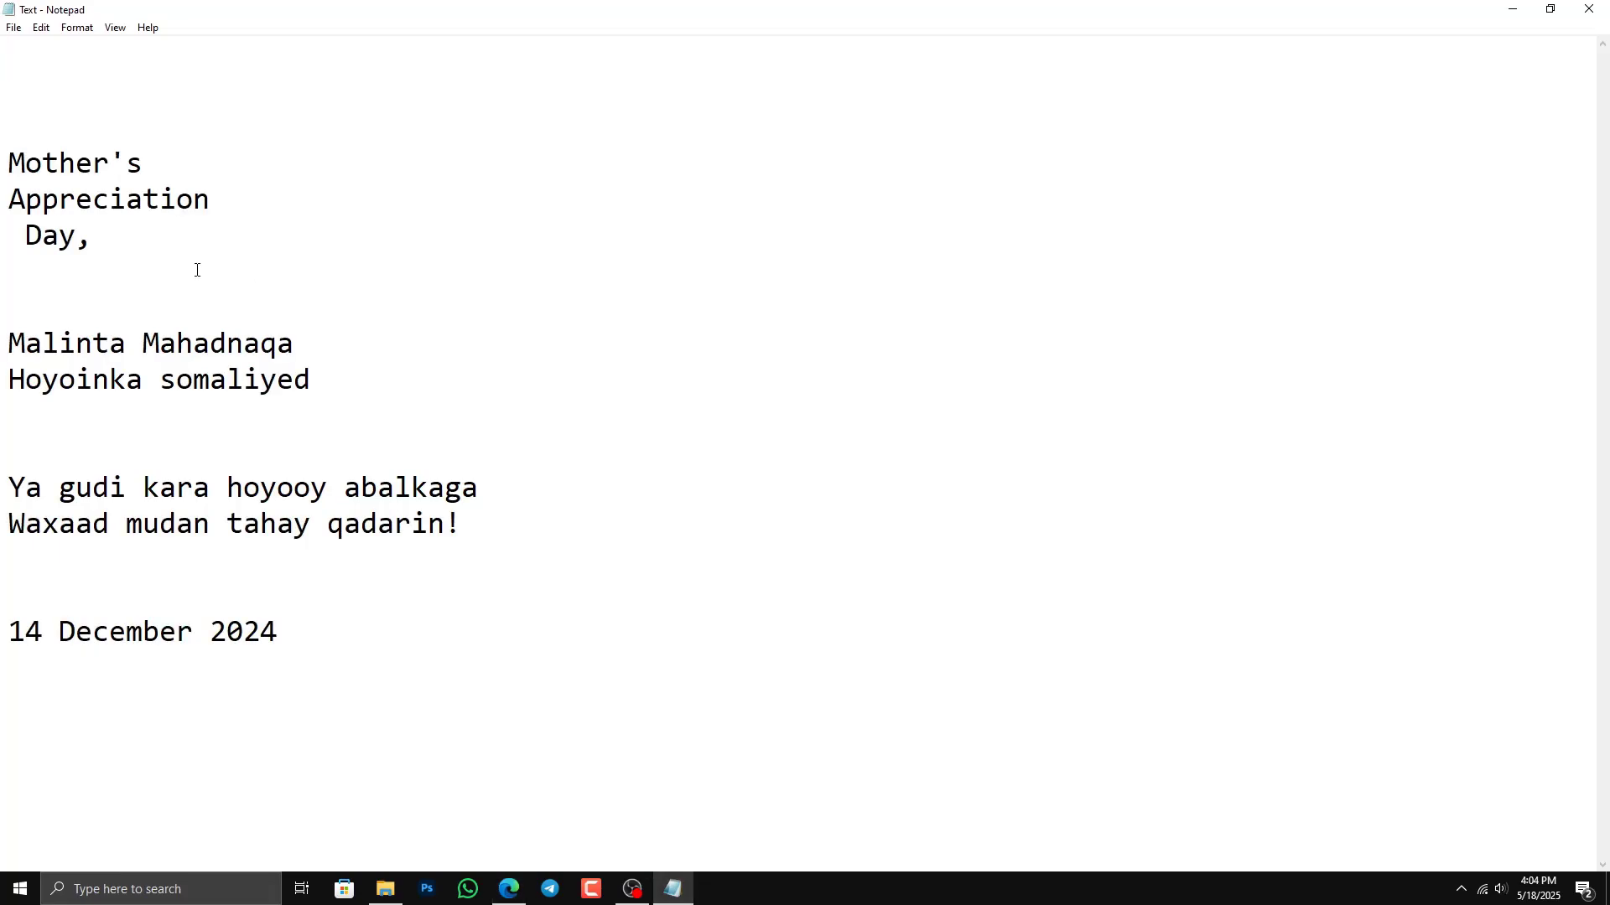
left_click_drag(95, 247, 23, 172)
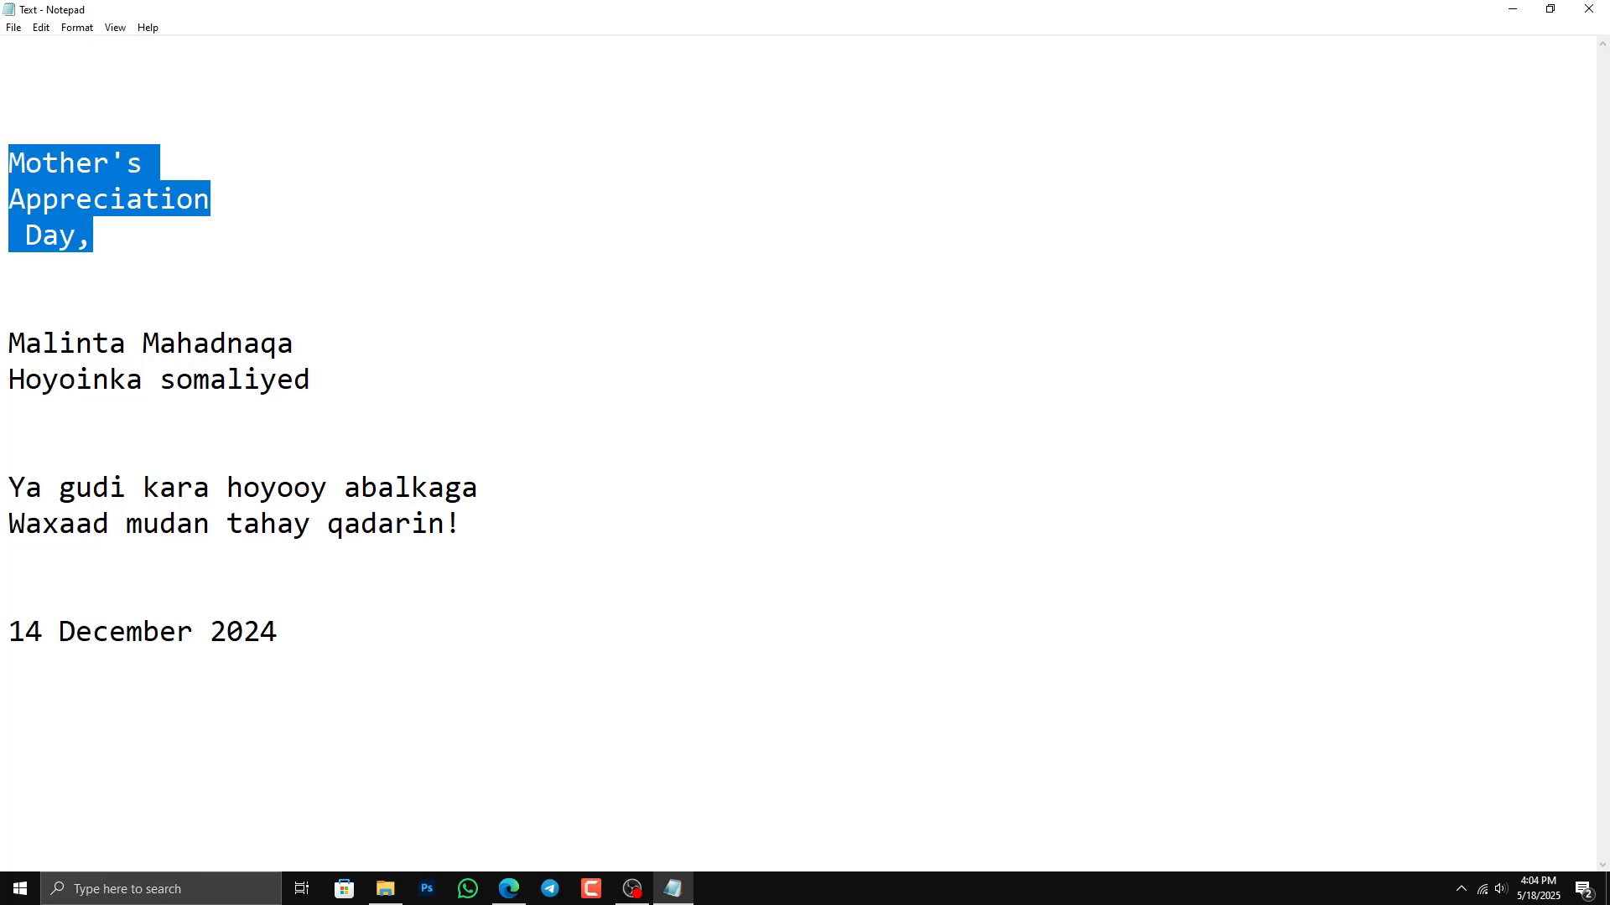
left_click(508, 889)
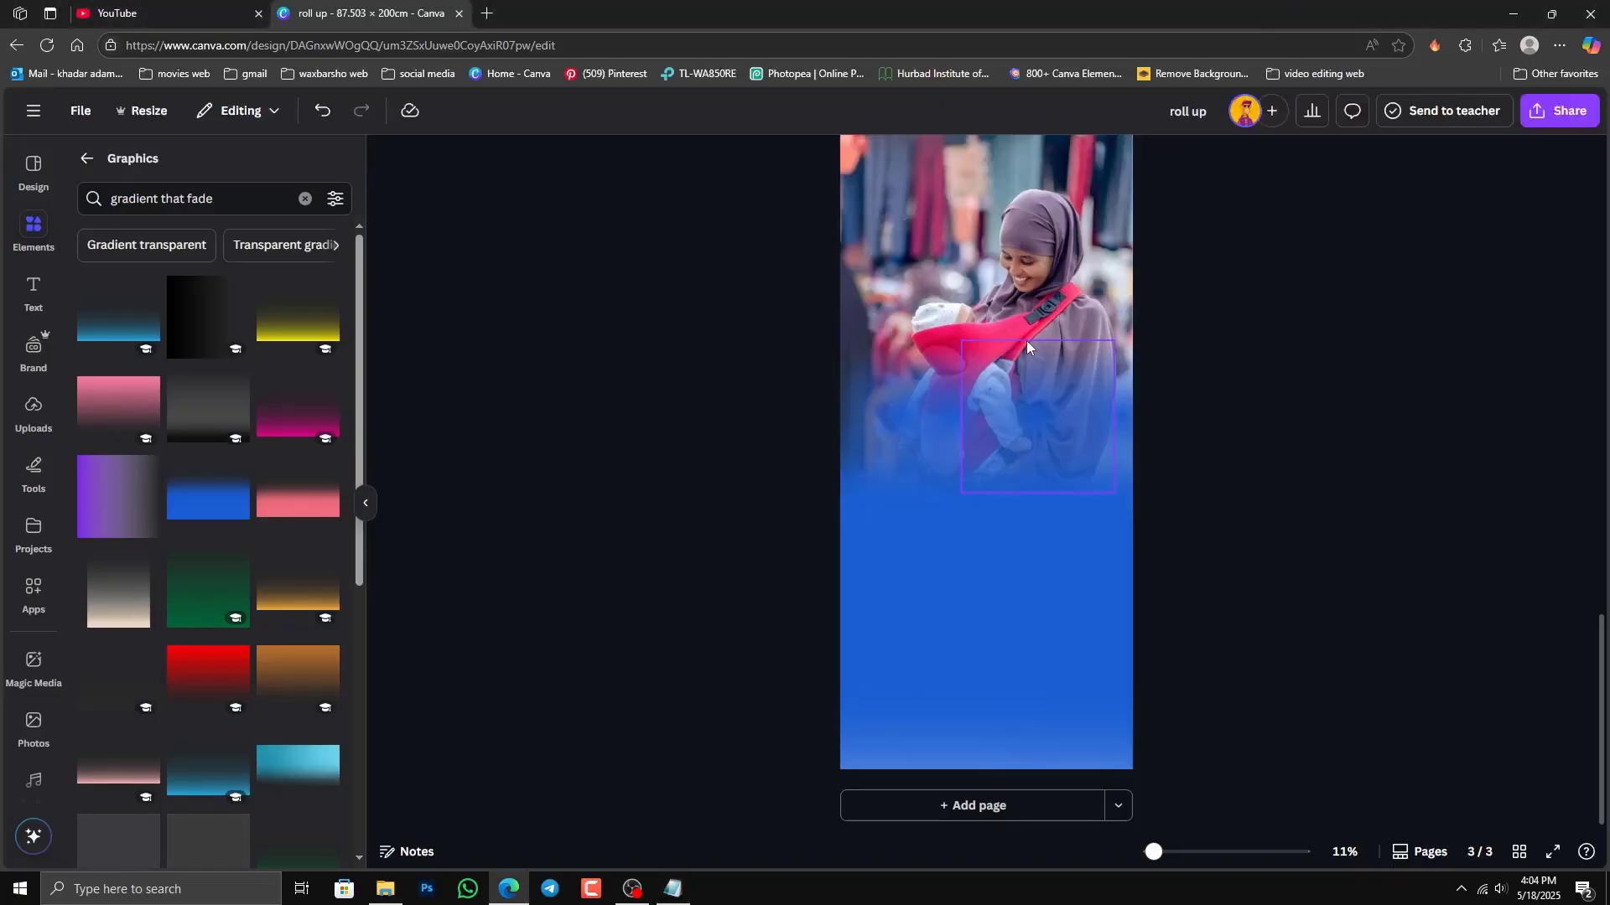
scroll(995, 373, "up", 1)
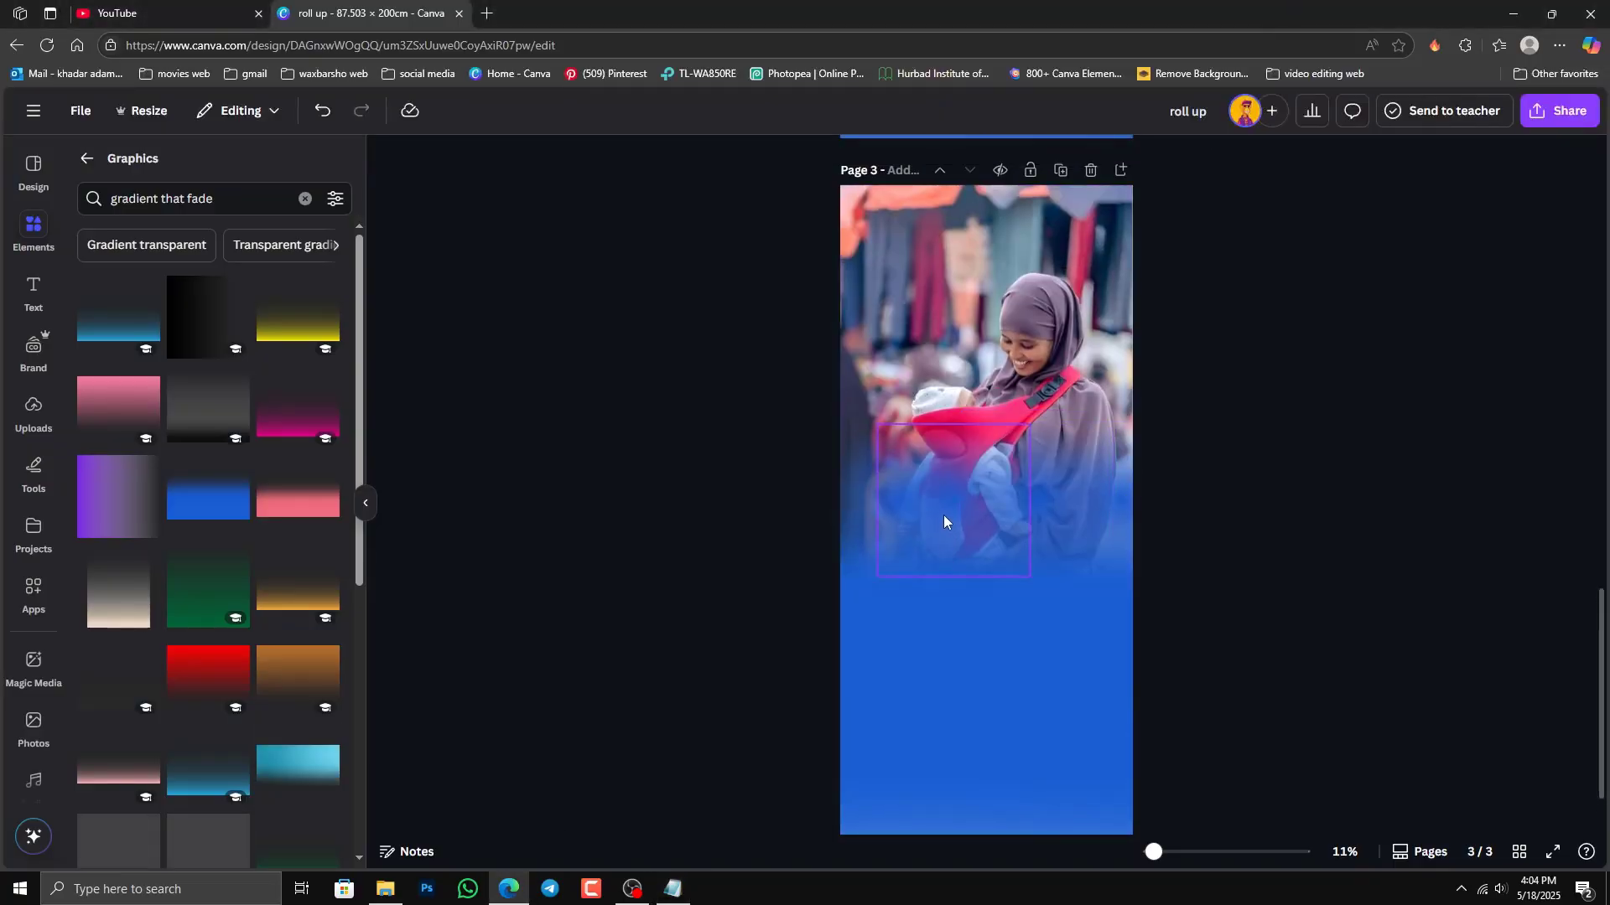
left_click(939, 570)
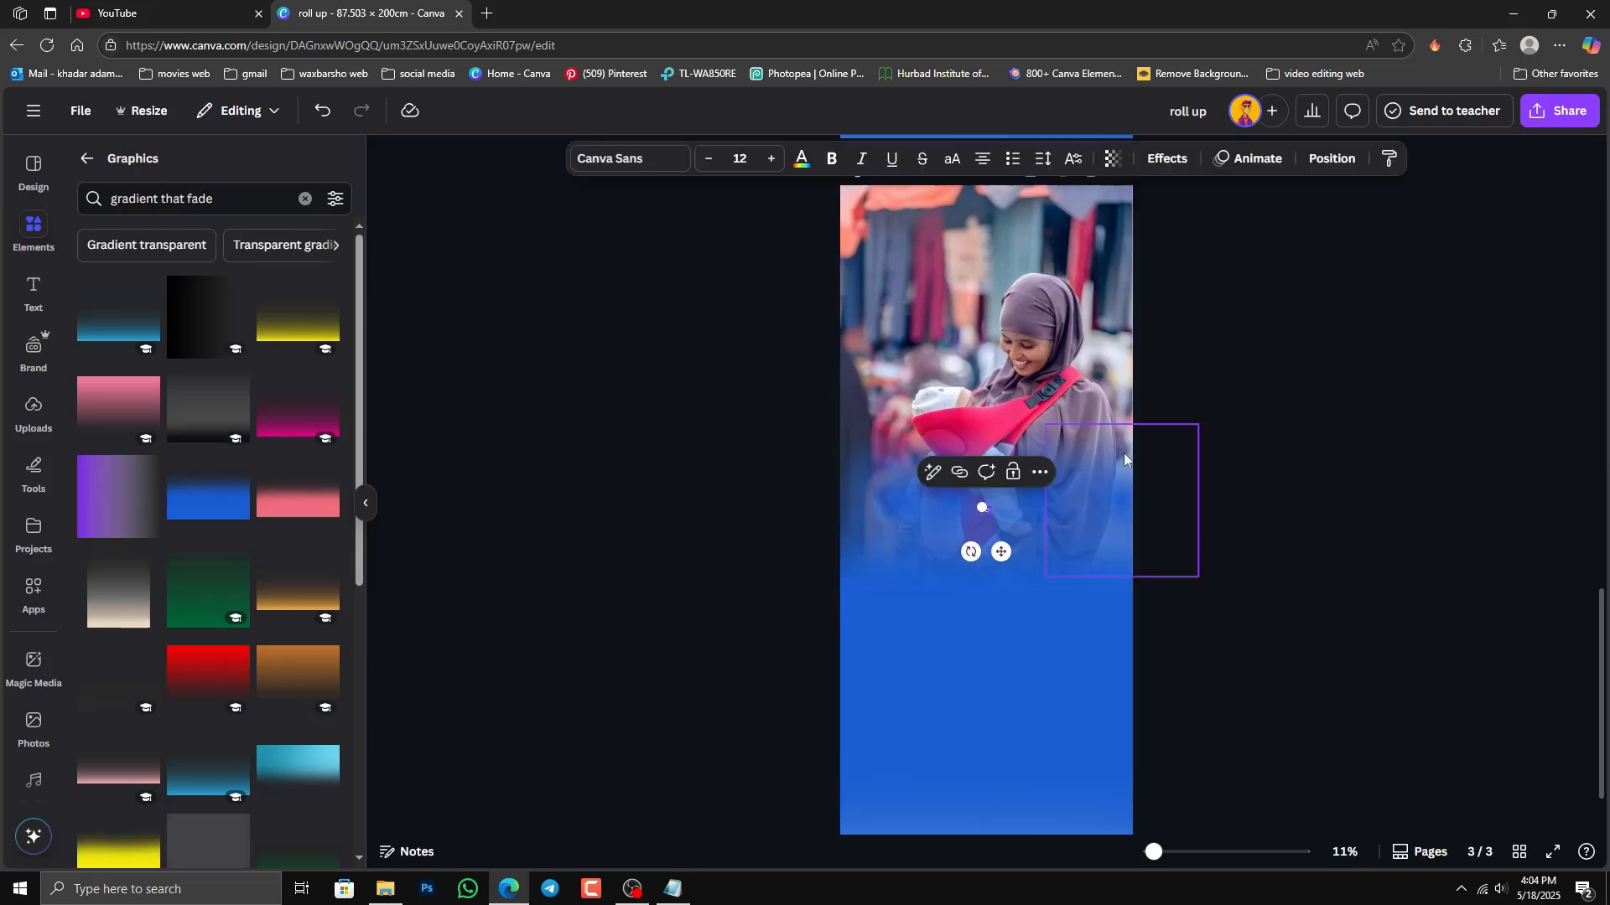
left_click(33, 290)
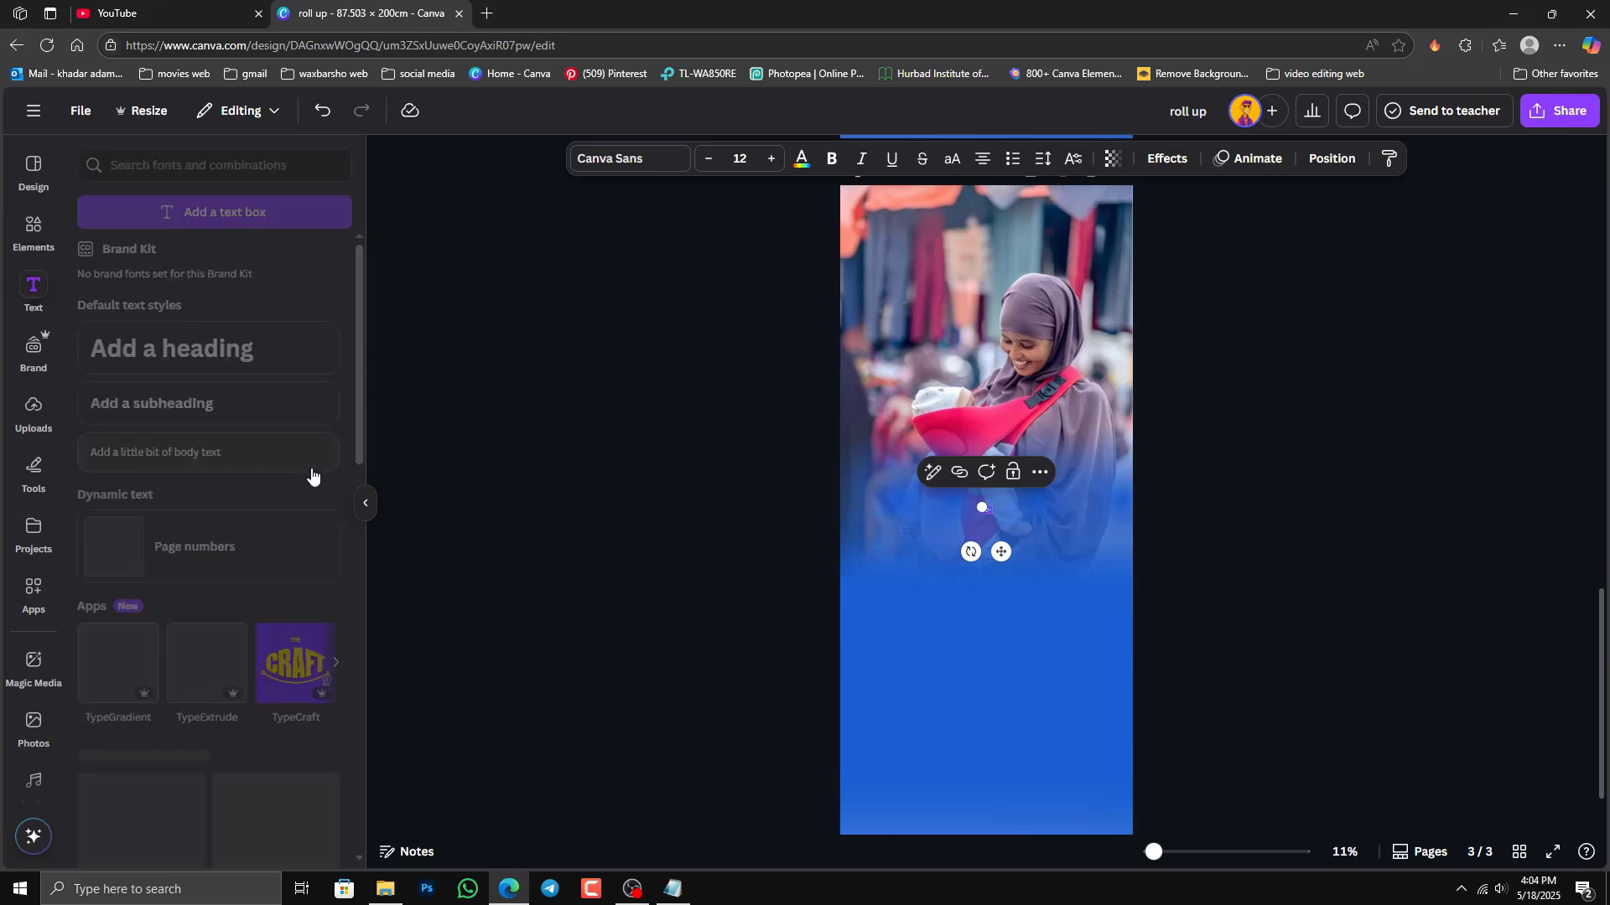
left_click(190, 358)
type("Mother's Appreciation Day,")
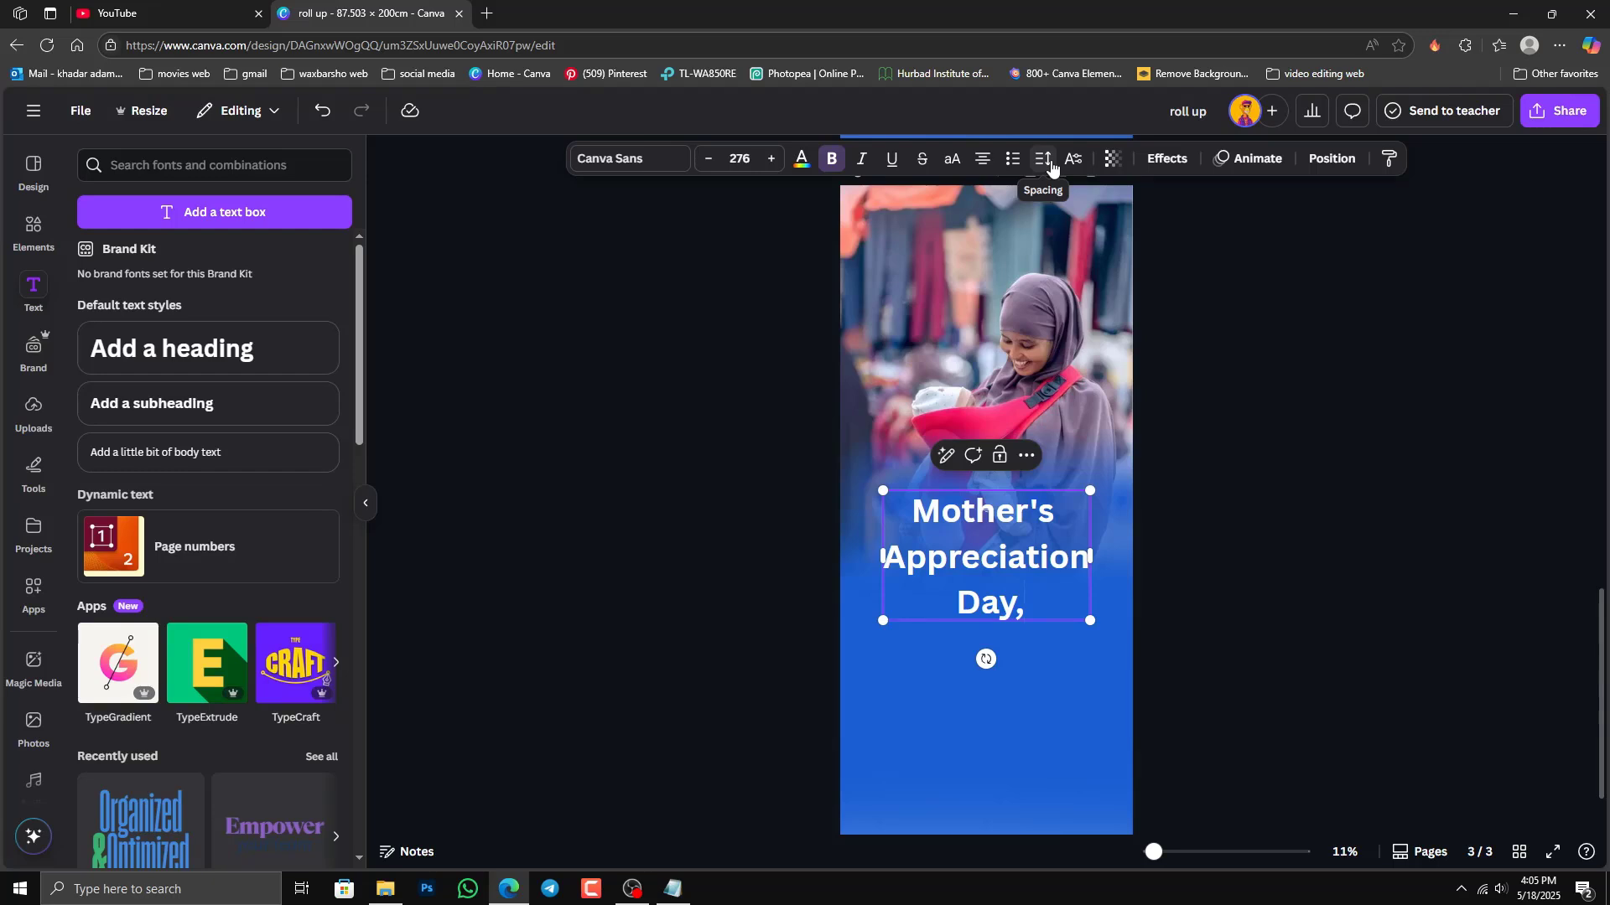
Step: Left-align all three lines of the "Mother's Appreciation Day," heading
left_click(987, 161)
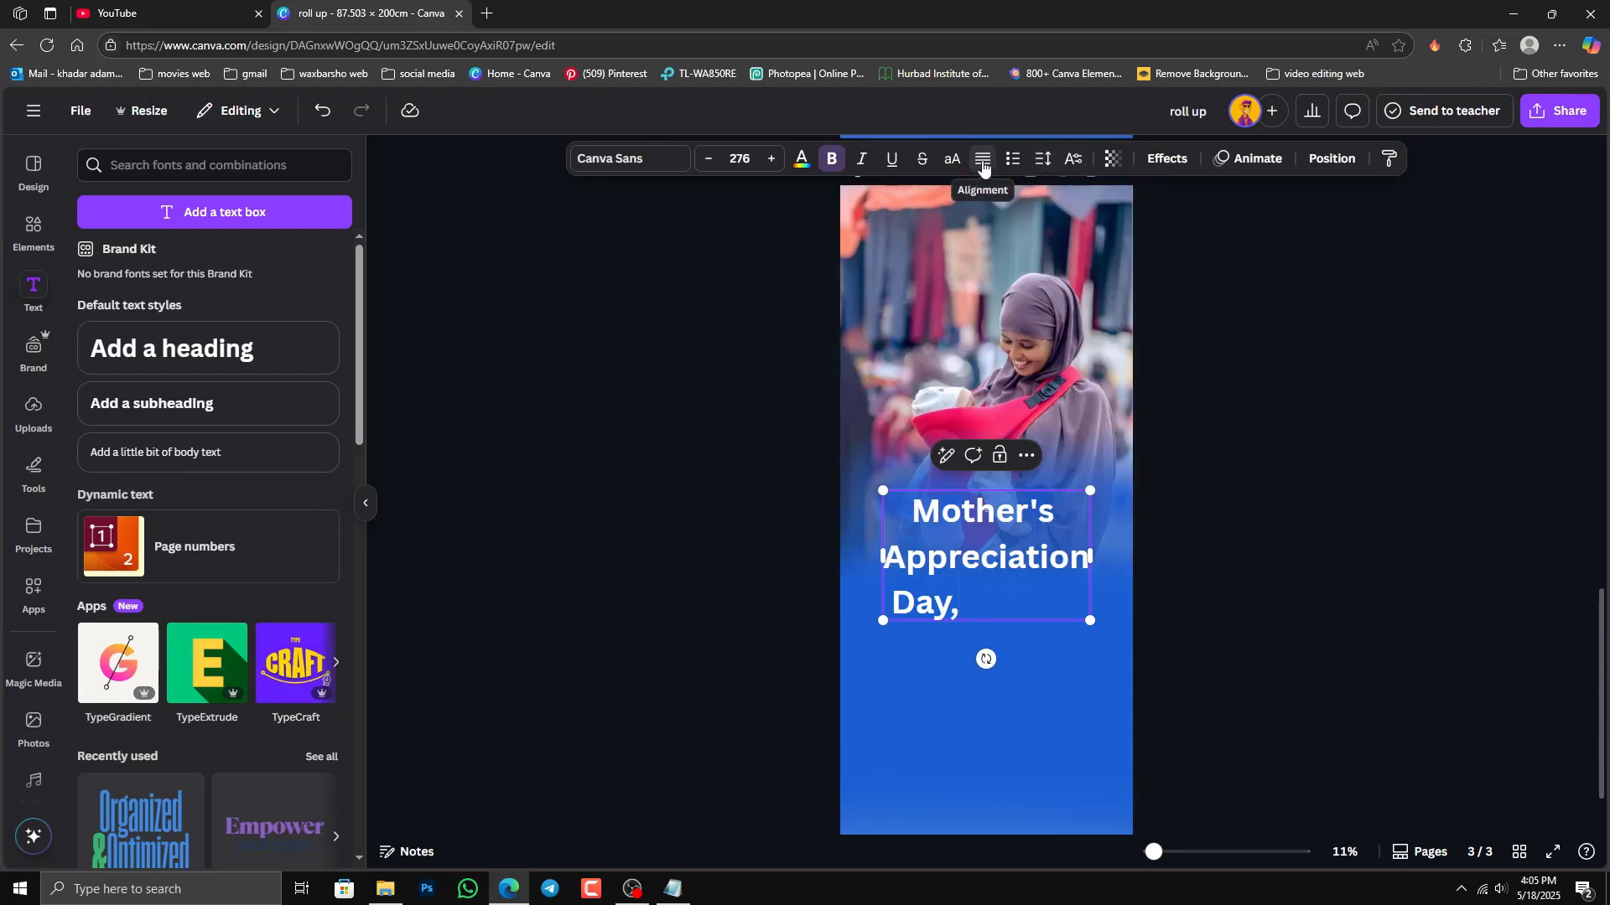
left_click_drag(963, 606, 910, 506)
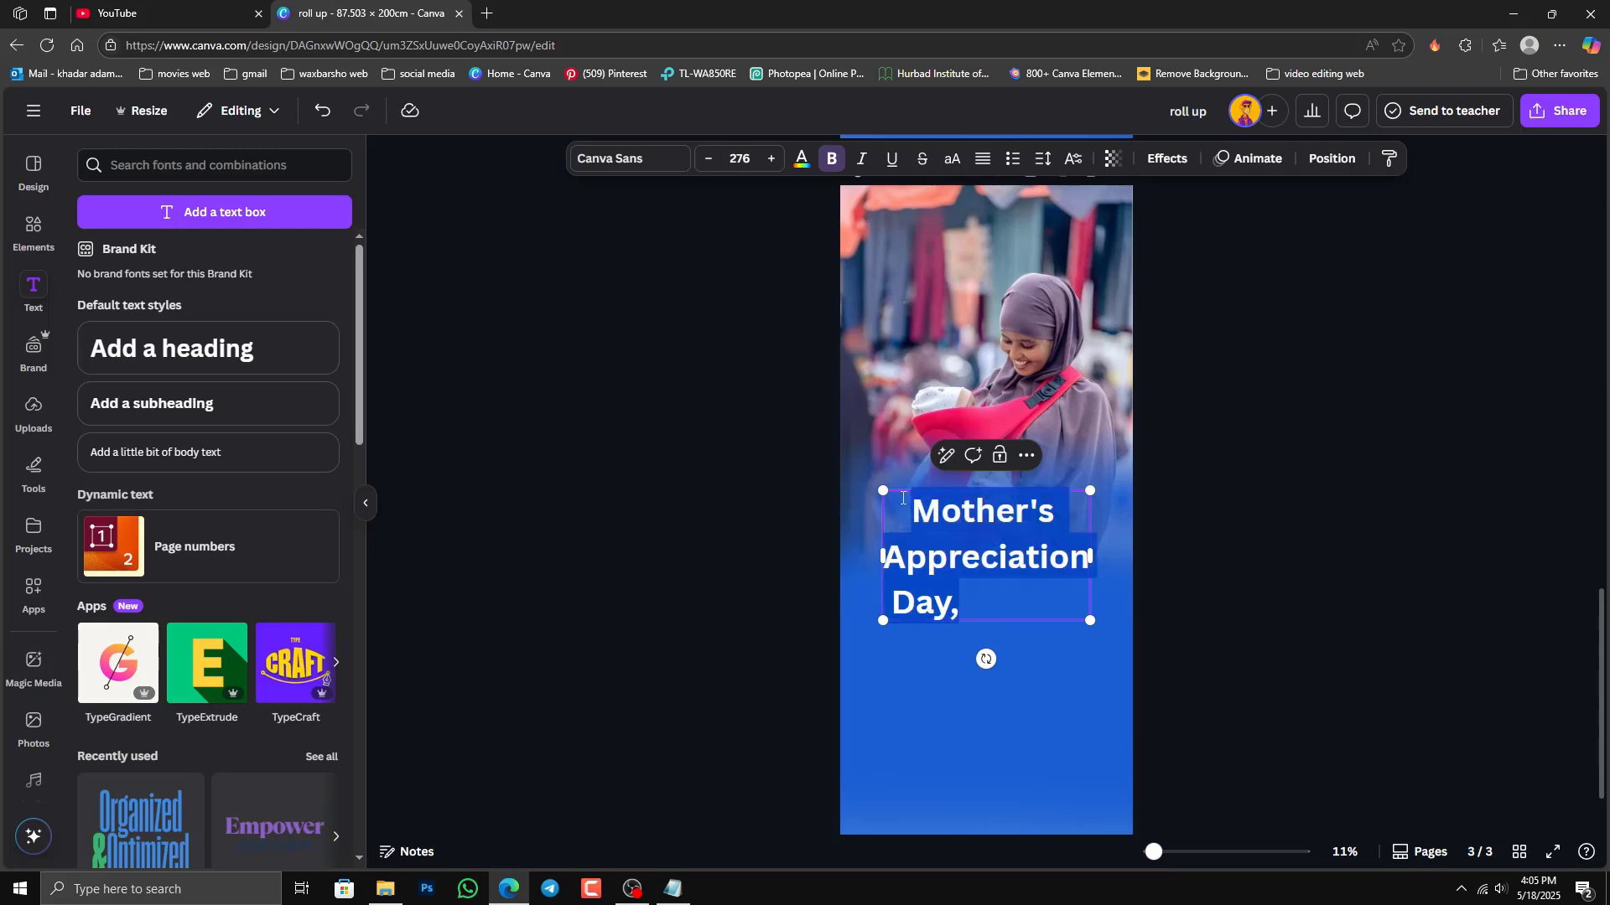
left_click(983, 161)
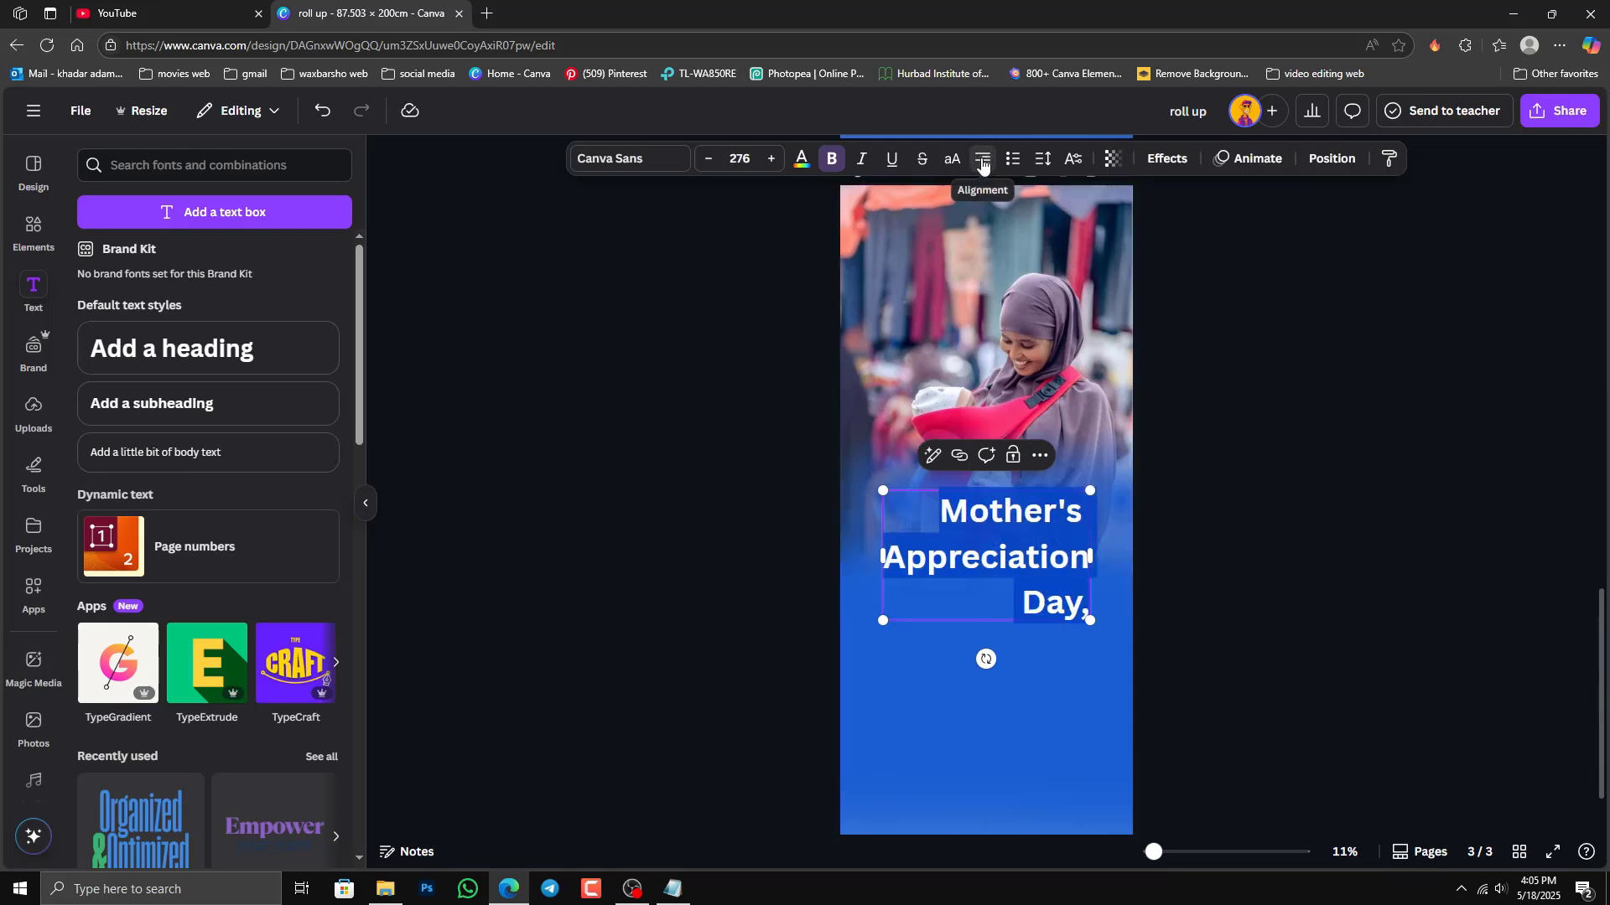
left_click(984, 162)
left_click(1258, 554)
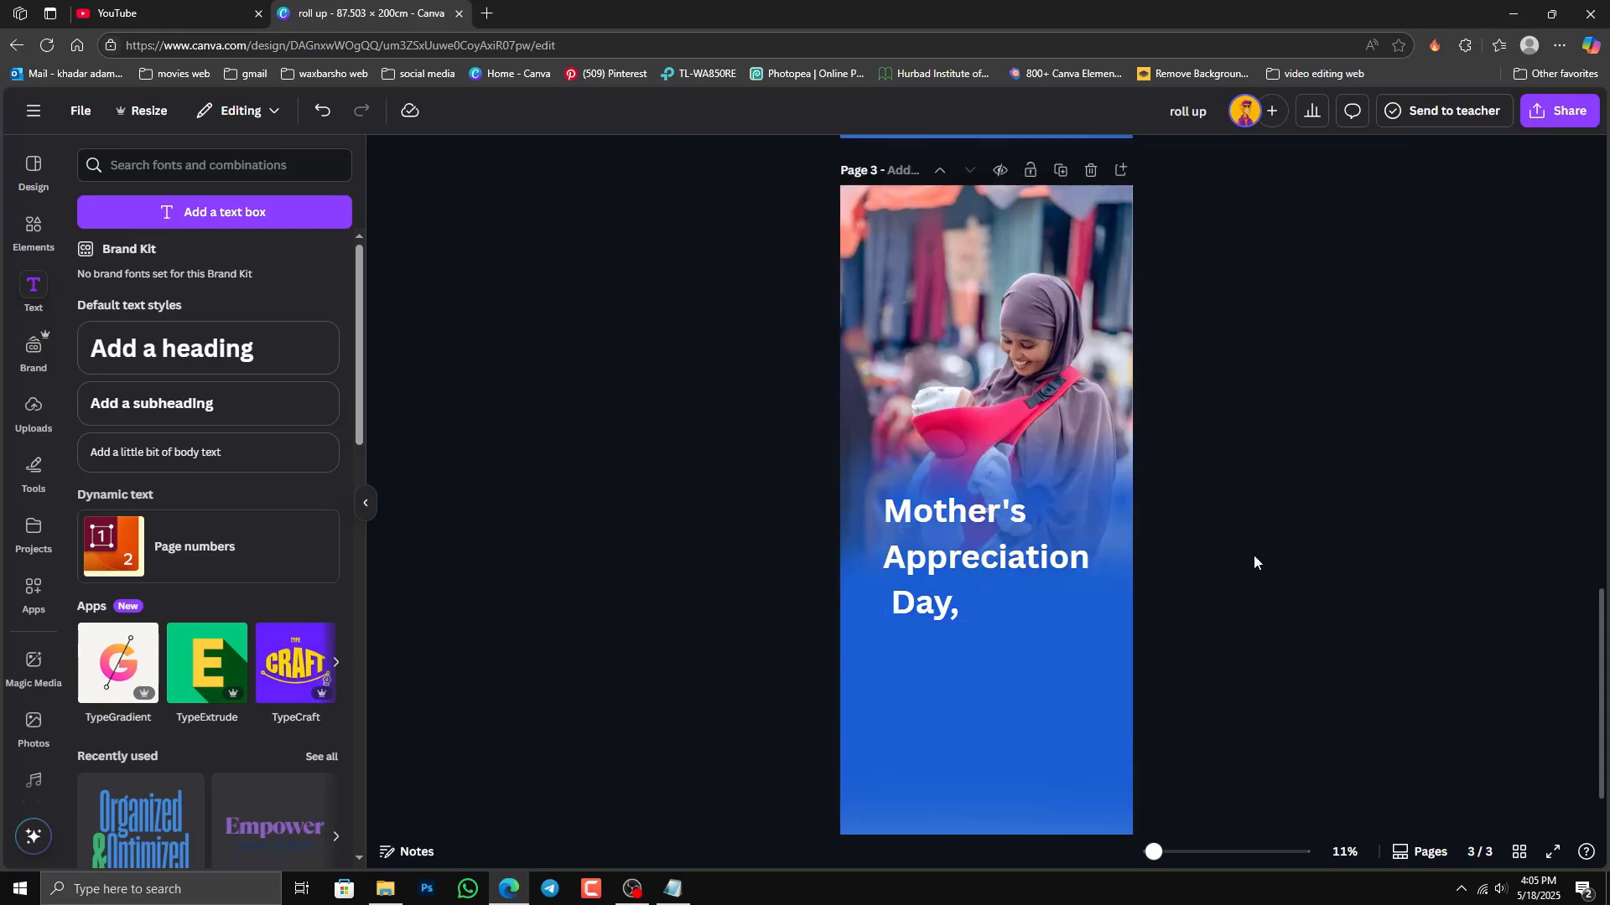
Step: Enlarge the heading to font size 310 and place it over the photo's lower faded edge
left_click(996, 547)
mouse_move(995, 549)
left_mouse_down()
mouse_move(995, 533)
mouse_move(1000, 549)
left_mouse_up()
scroll(1167, 517, "down", 1)
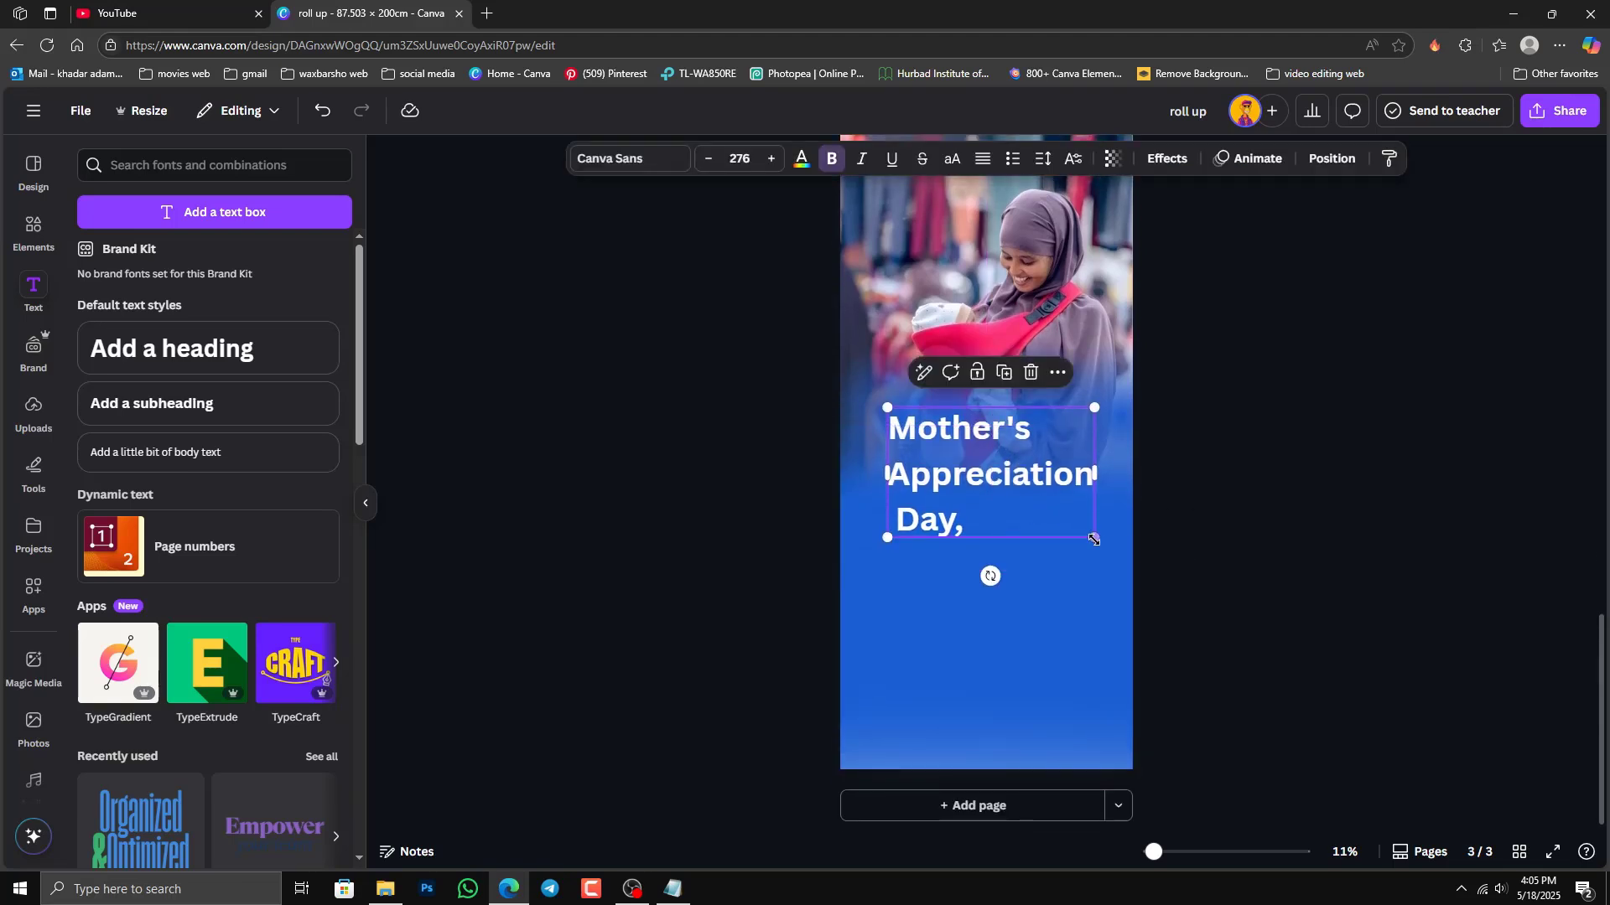
left_click_drag(1095, 539, 1164, 582)
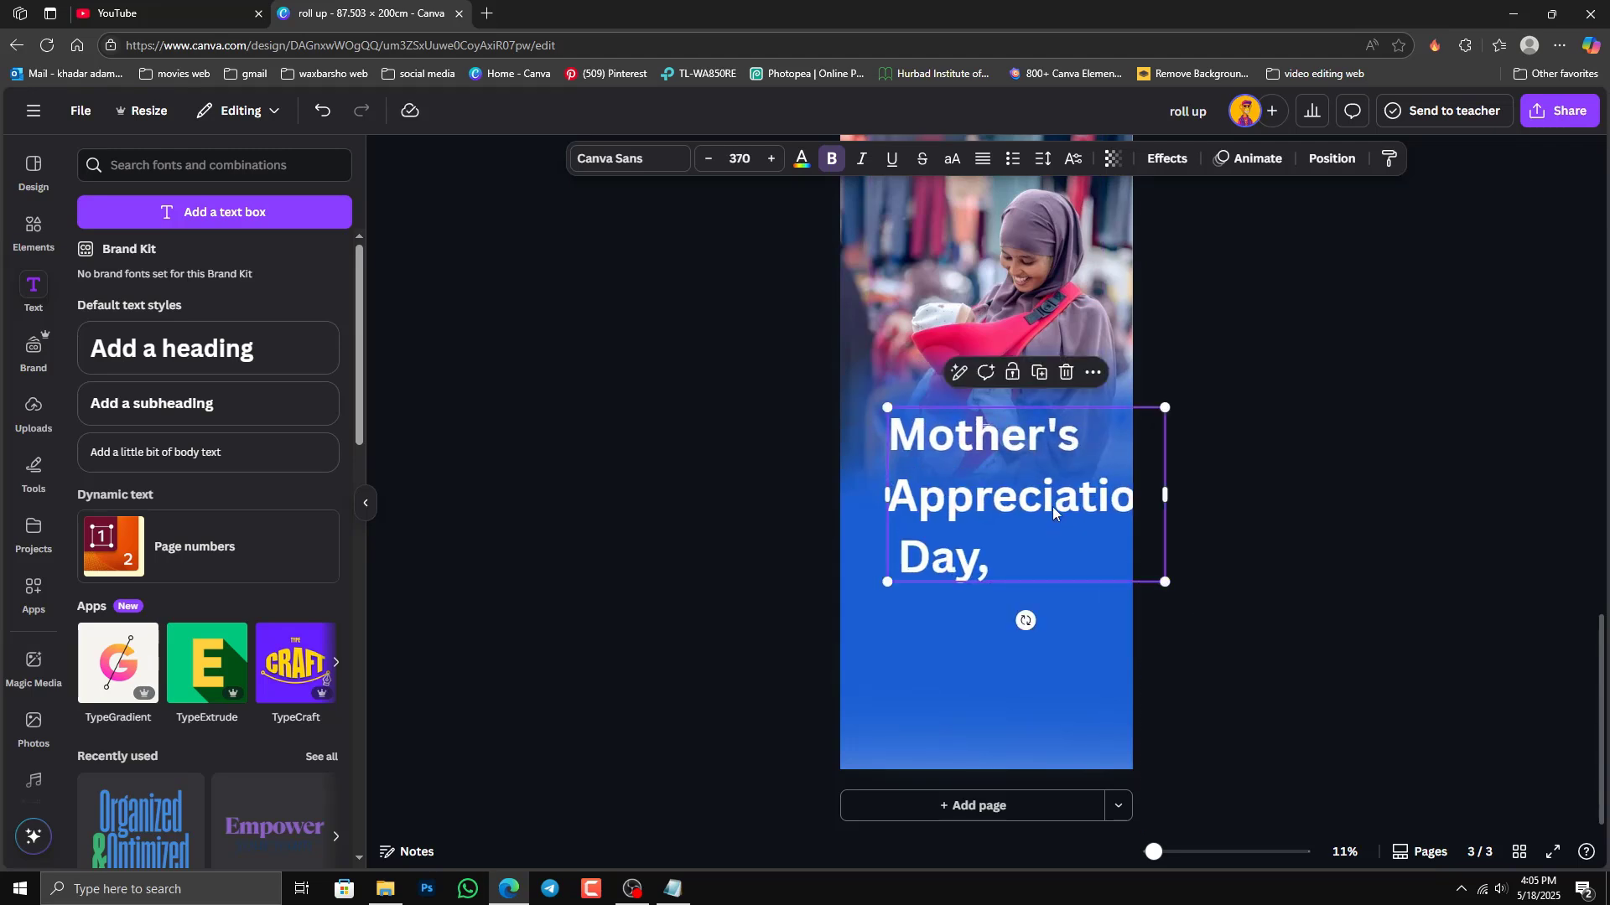
left_click_drag(1053, 511, 1014, 500)
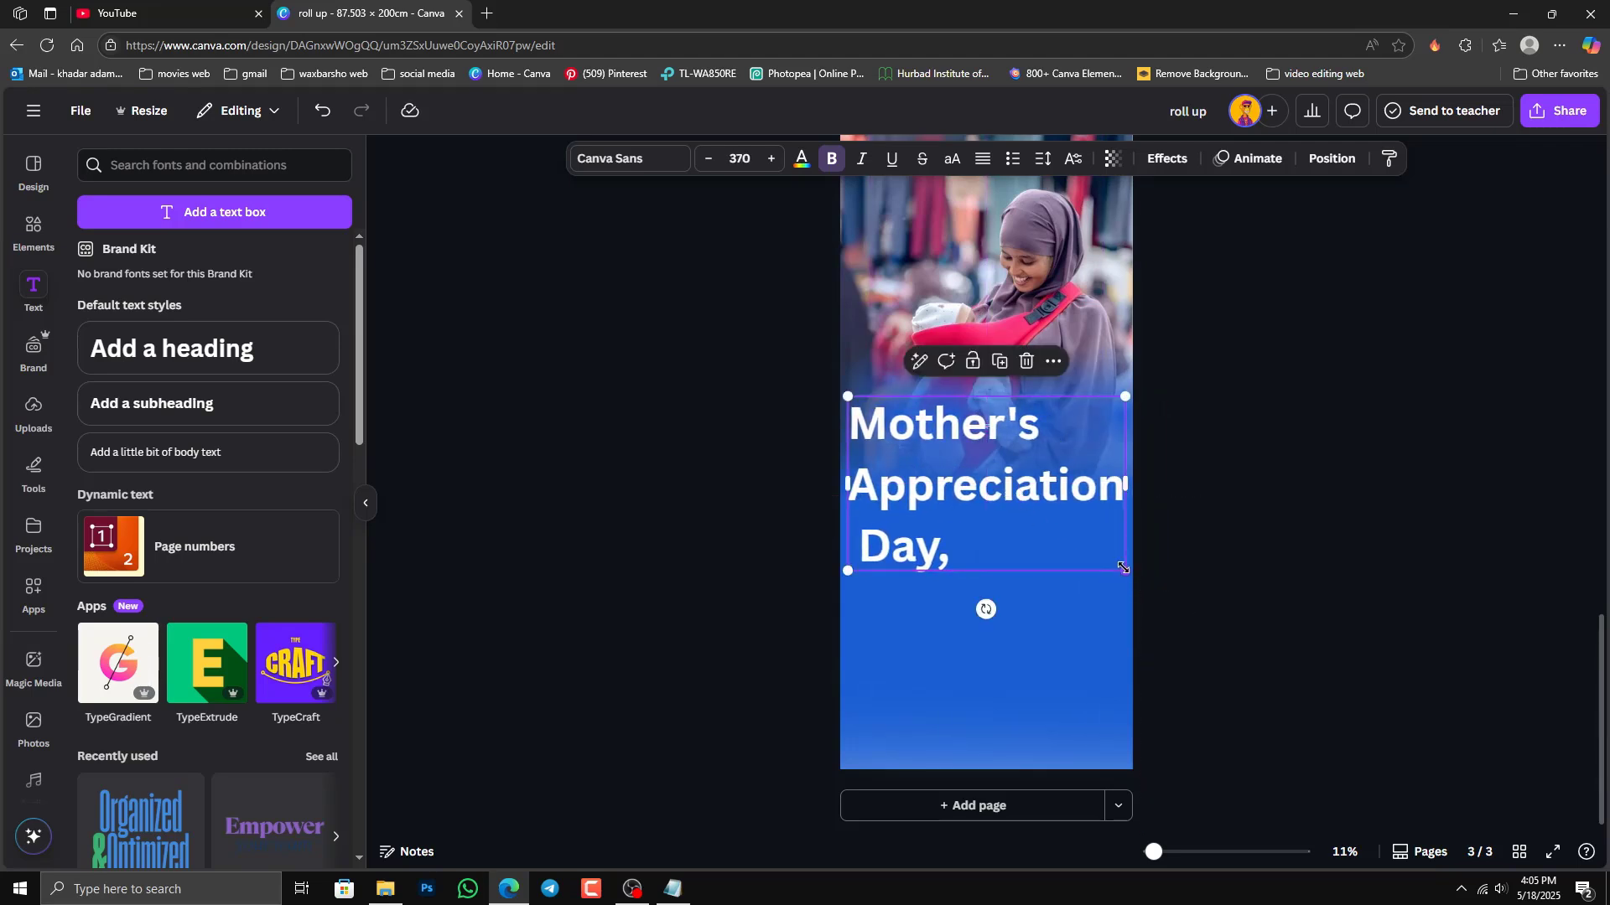
left_click_drag(1088, 552, 1082, 544)
left_click_drag(977, 471, 989, 517)
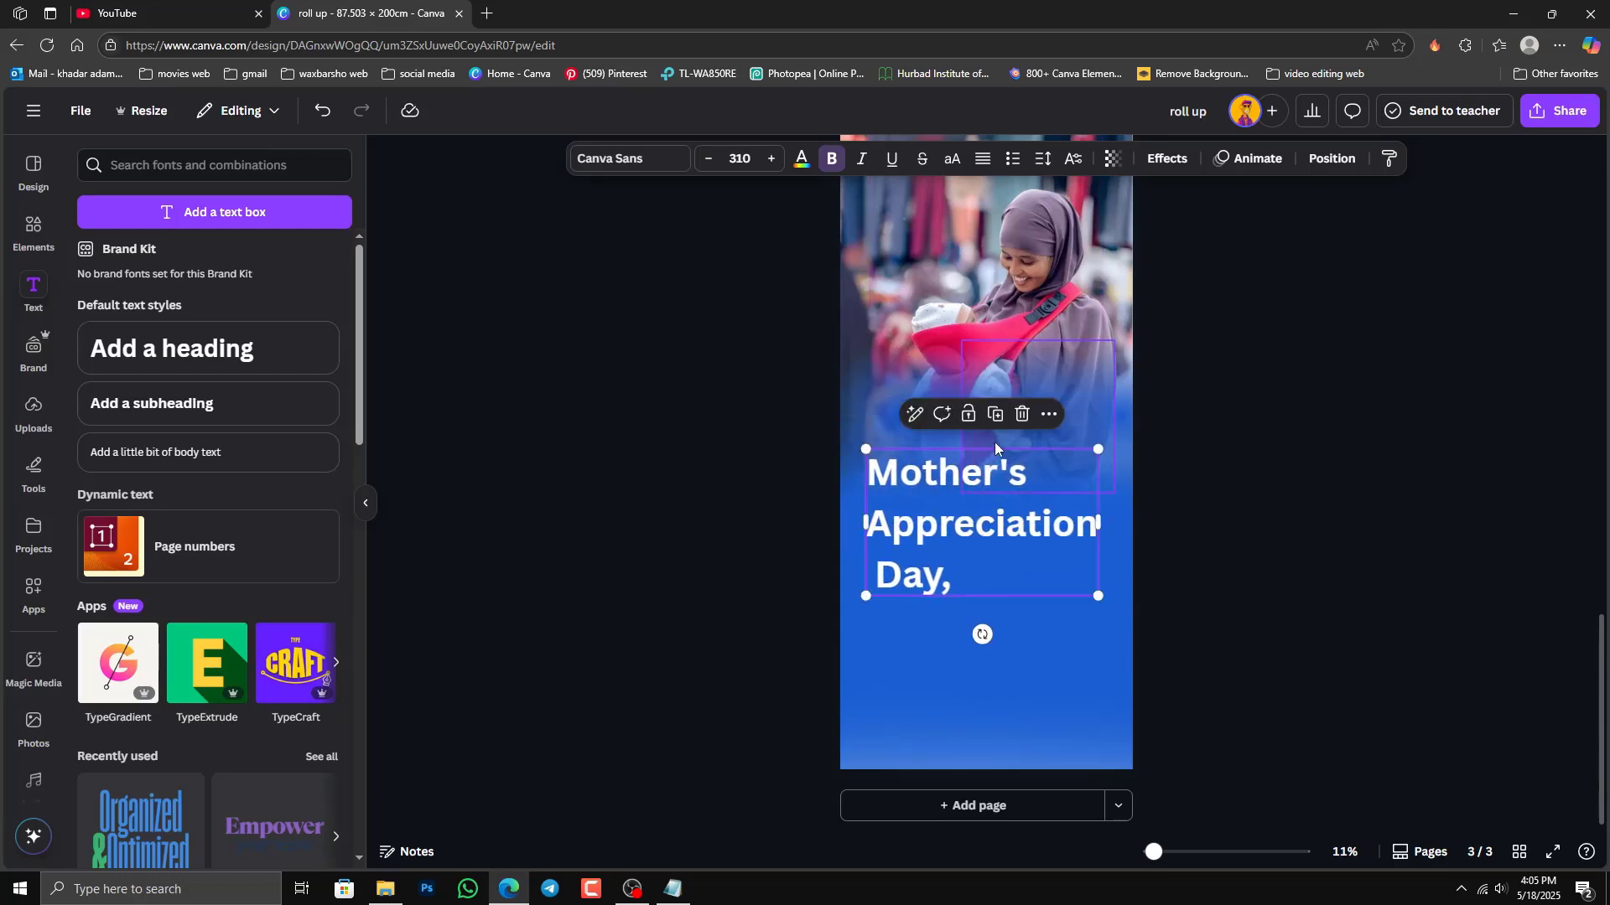
Step: Delete the stray empty text box above the heading and move the heading slightly up and to the right
left_click(1192, 423)
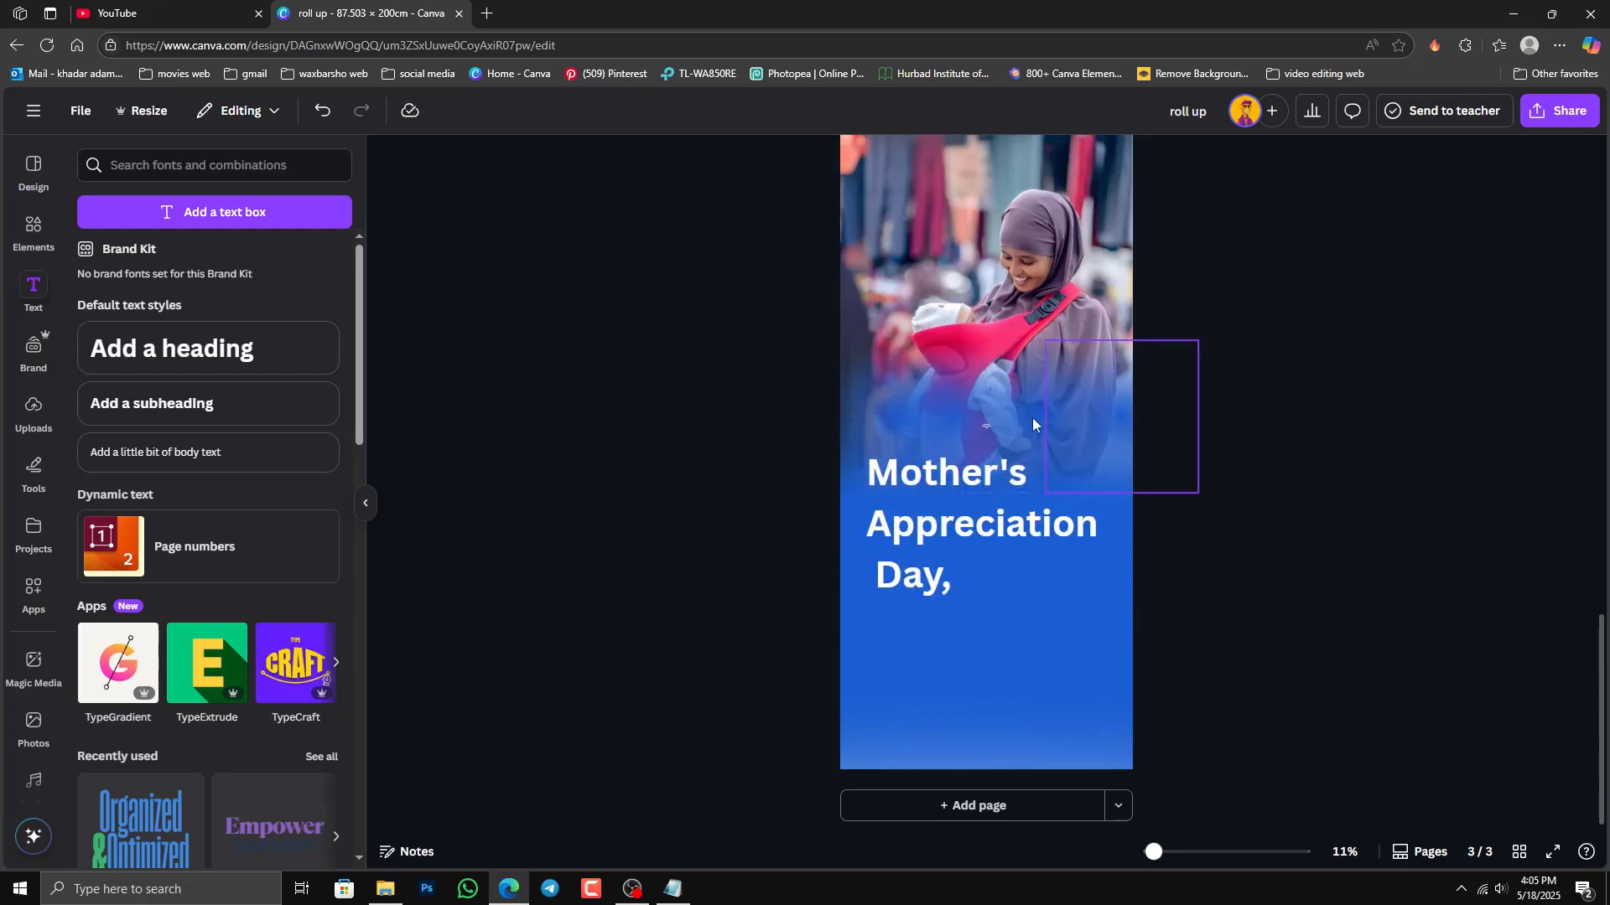
left_click(982, 432)
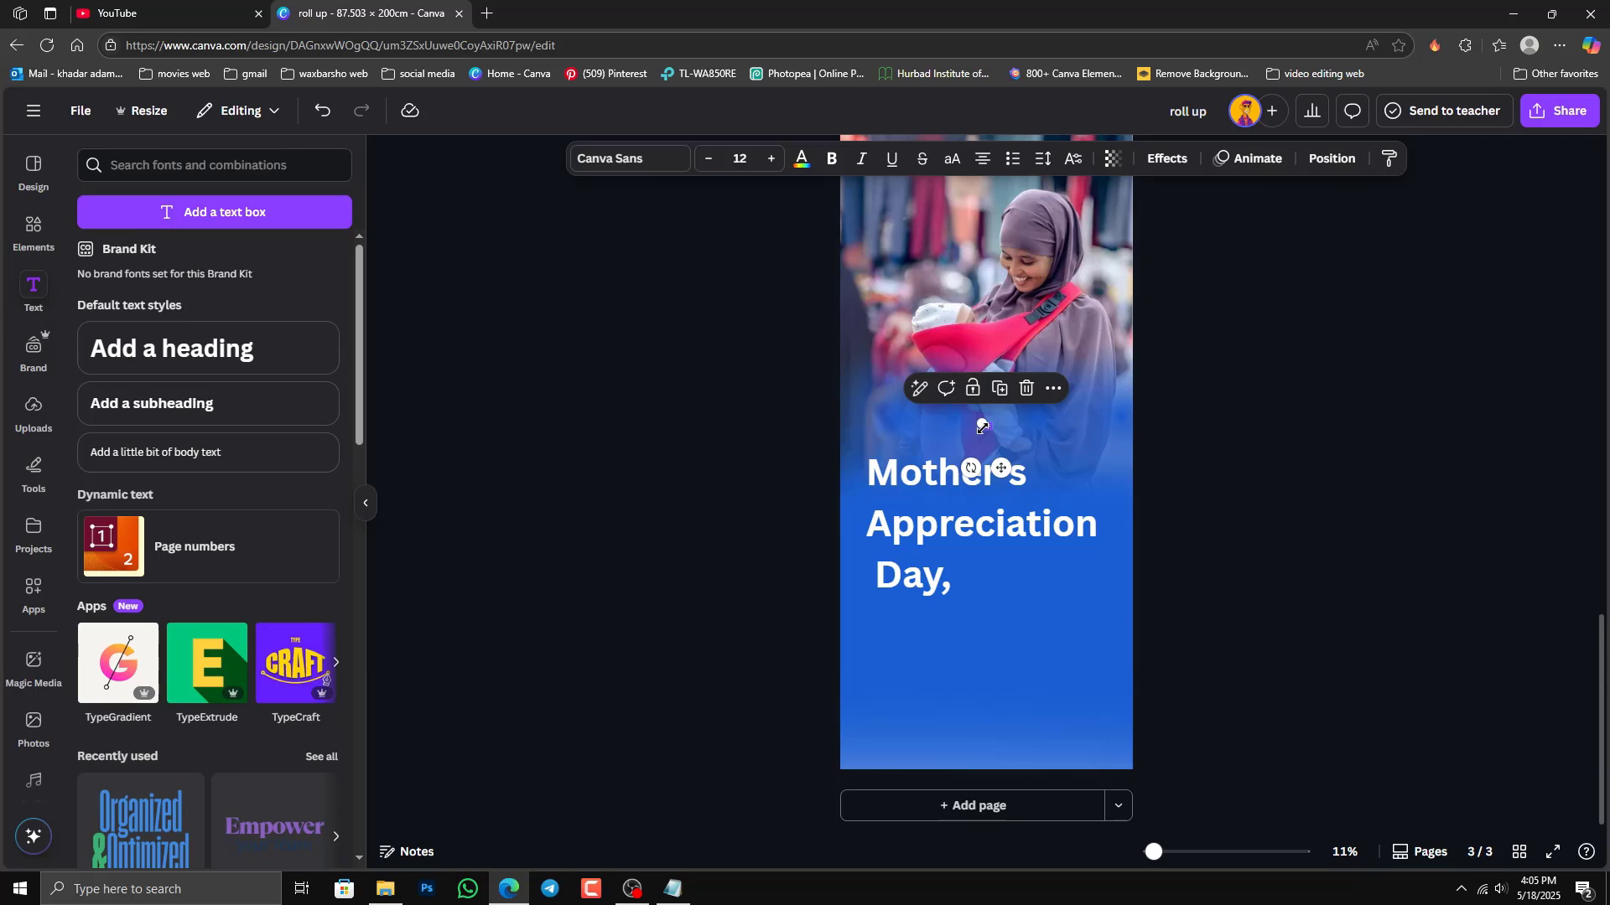
key("Delete")
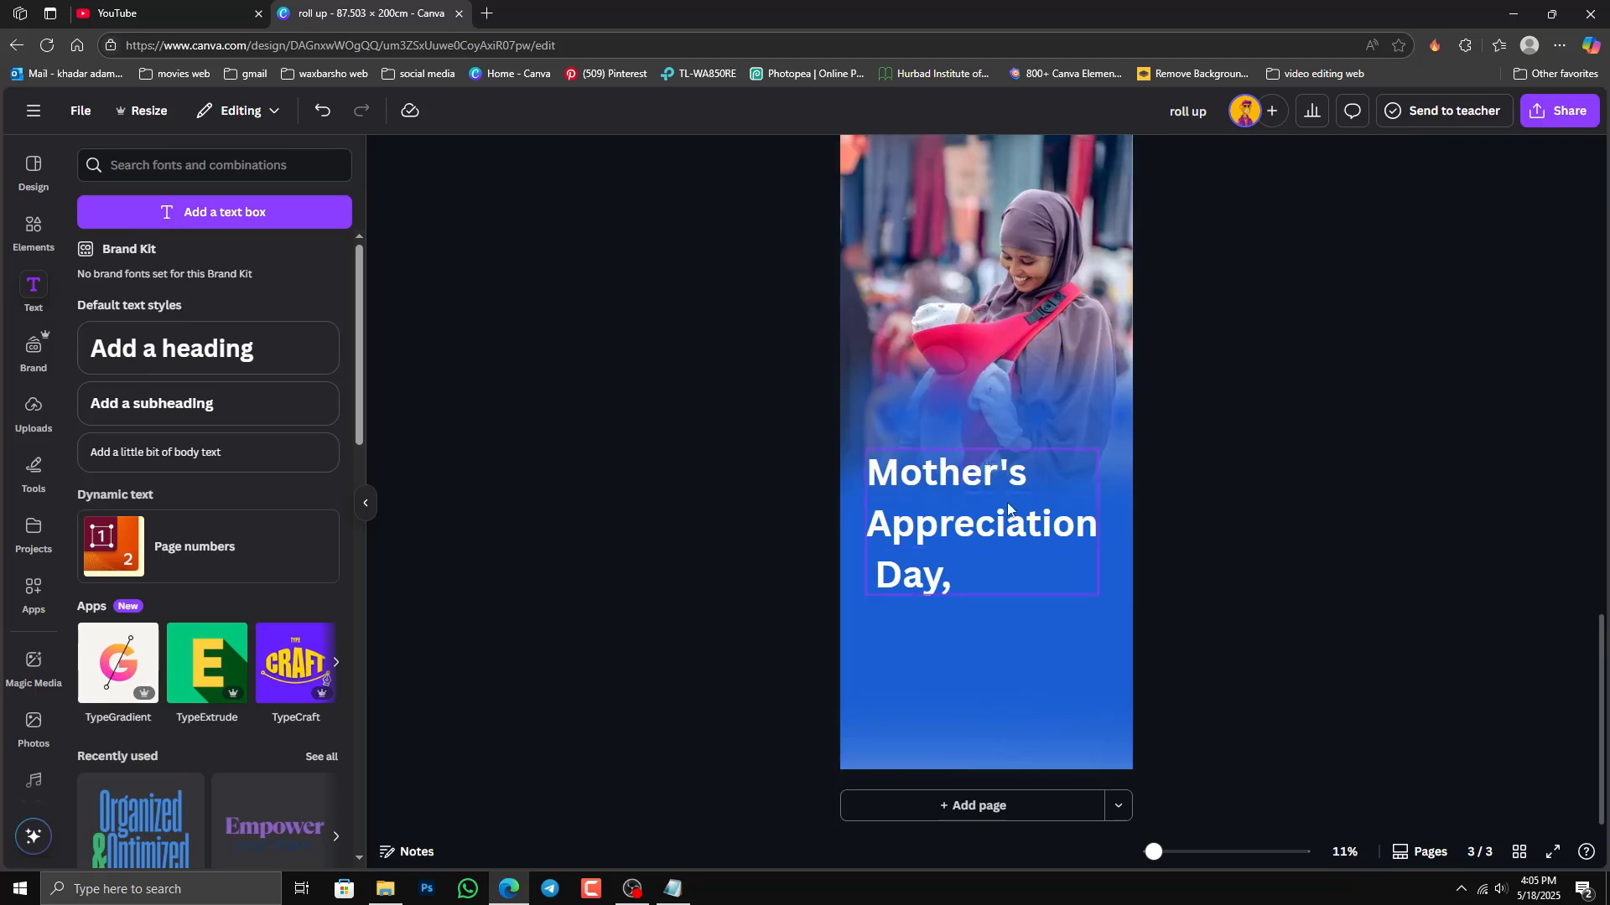
left_click_drag(1008, 505, 978, 475)
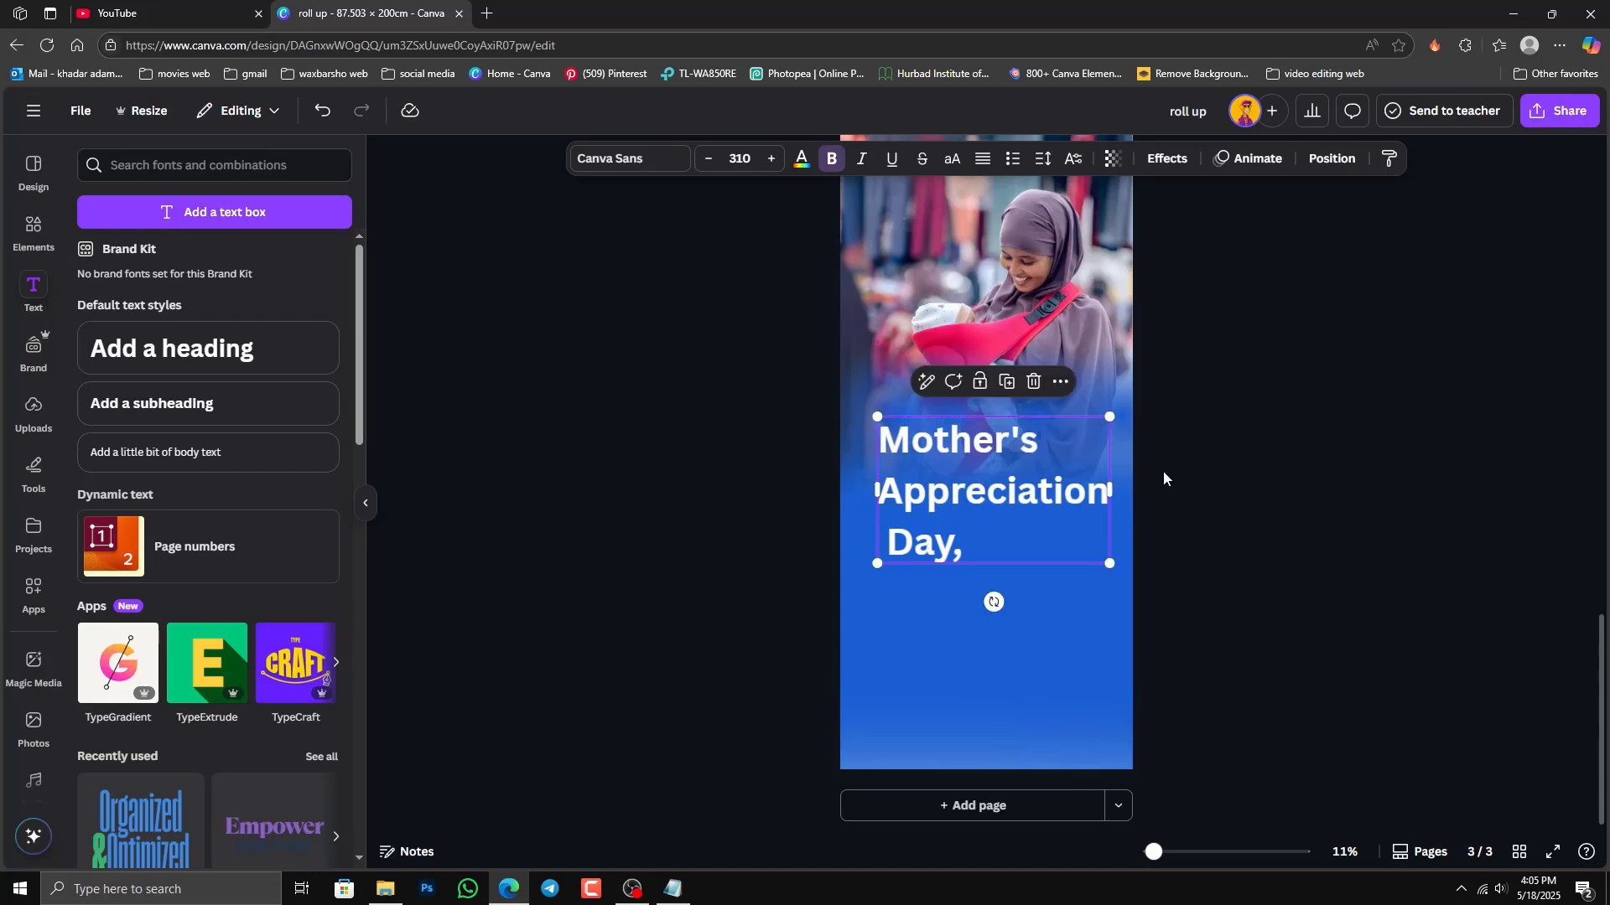
left_click(1329, 480)
Step: Check the blue text tag beside "Day," on page 2 and the matching text lines in Notepad
scroll(1289, 495, "up", 8)
scroll(1289, 501, "up", 2)
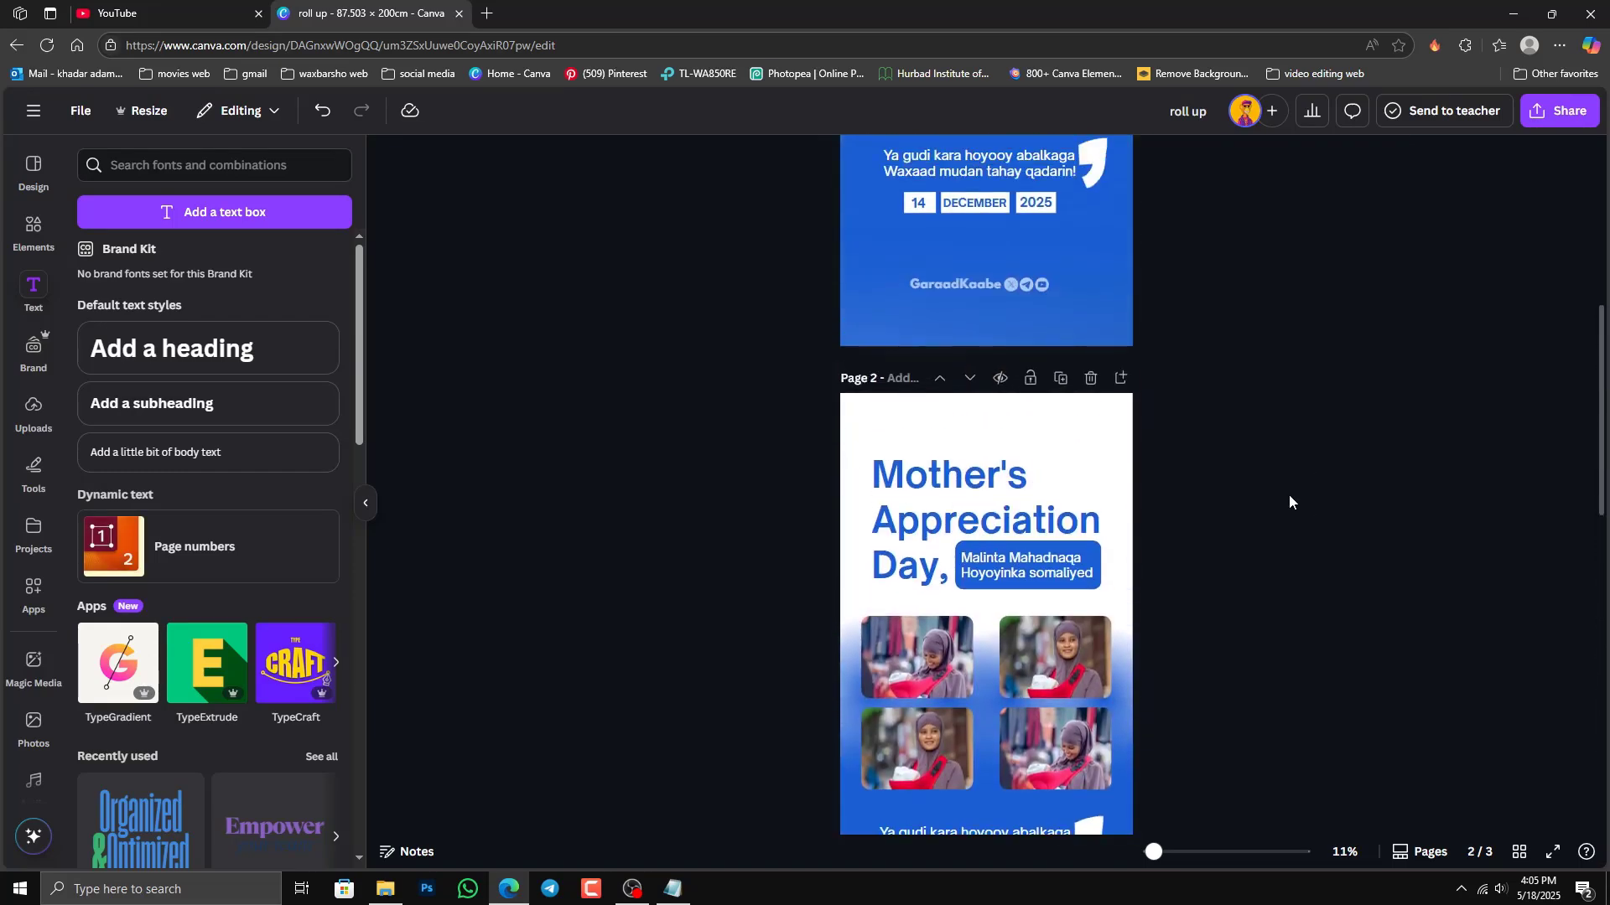
scroll(1280, 496, "down", 3)
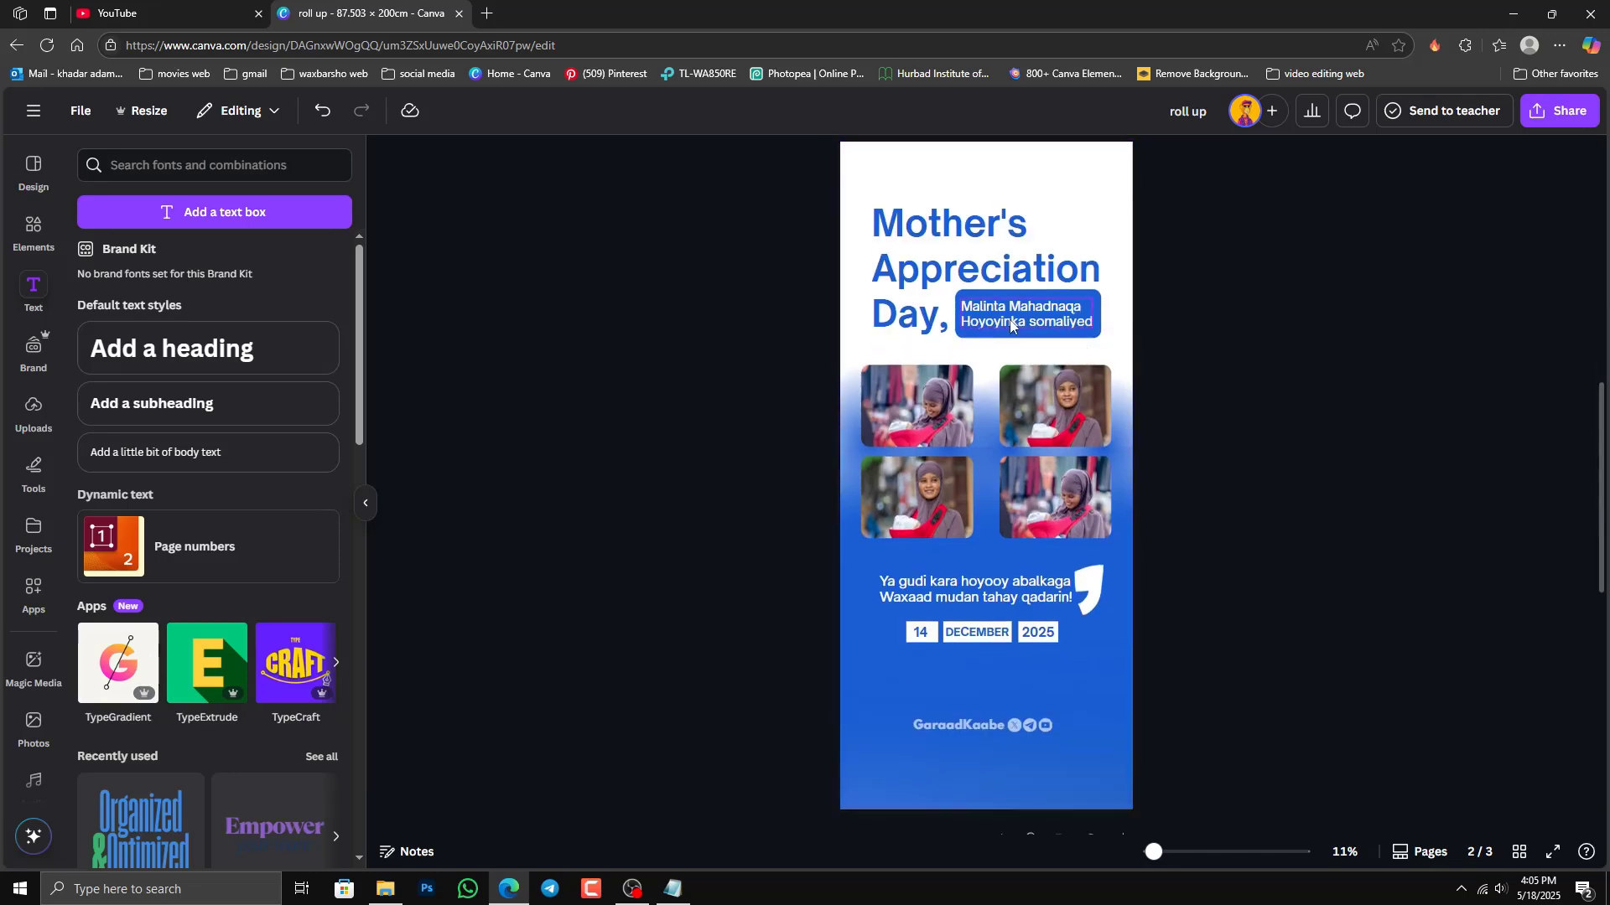
scroll(1010, 335, "down", 1)
left_click(674, 889)
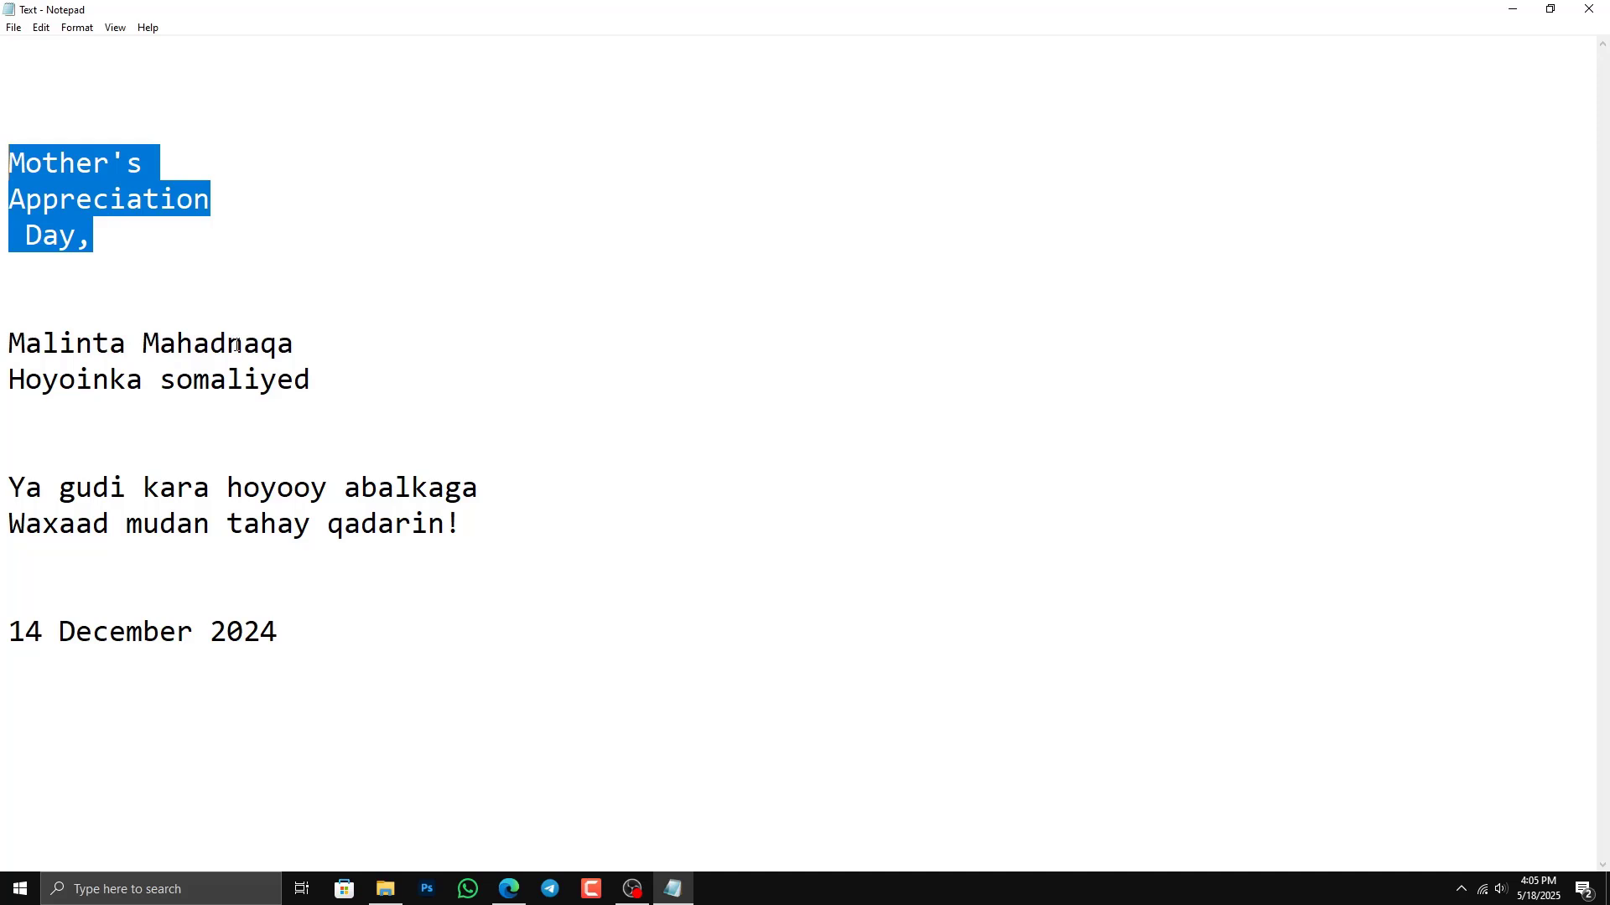
left_click(640, 897)
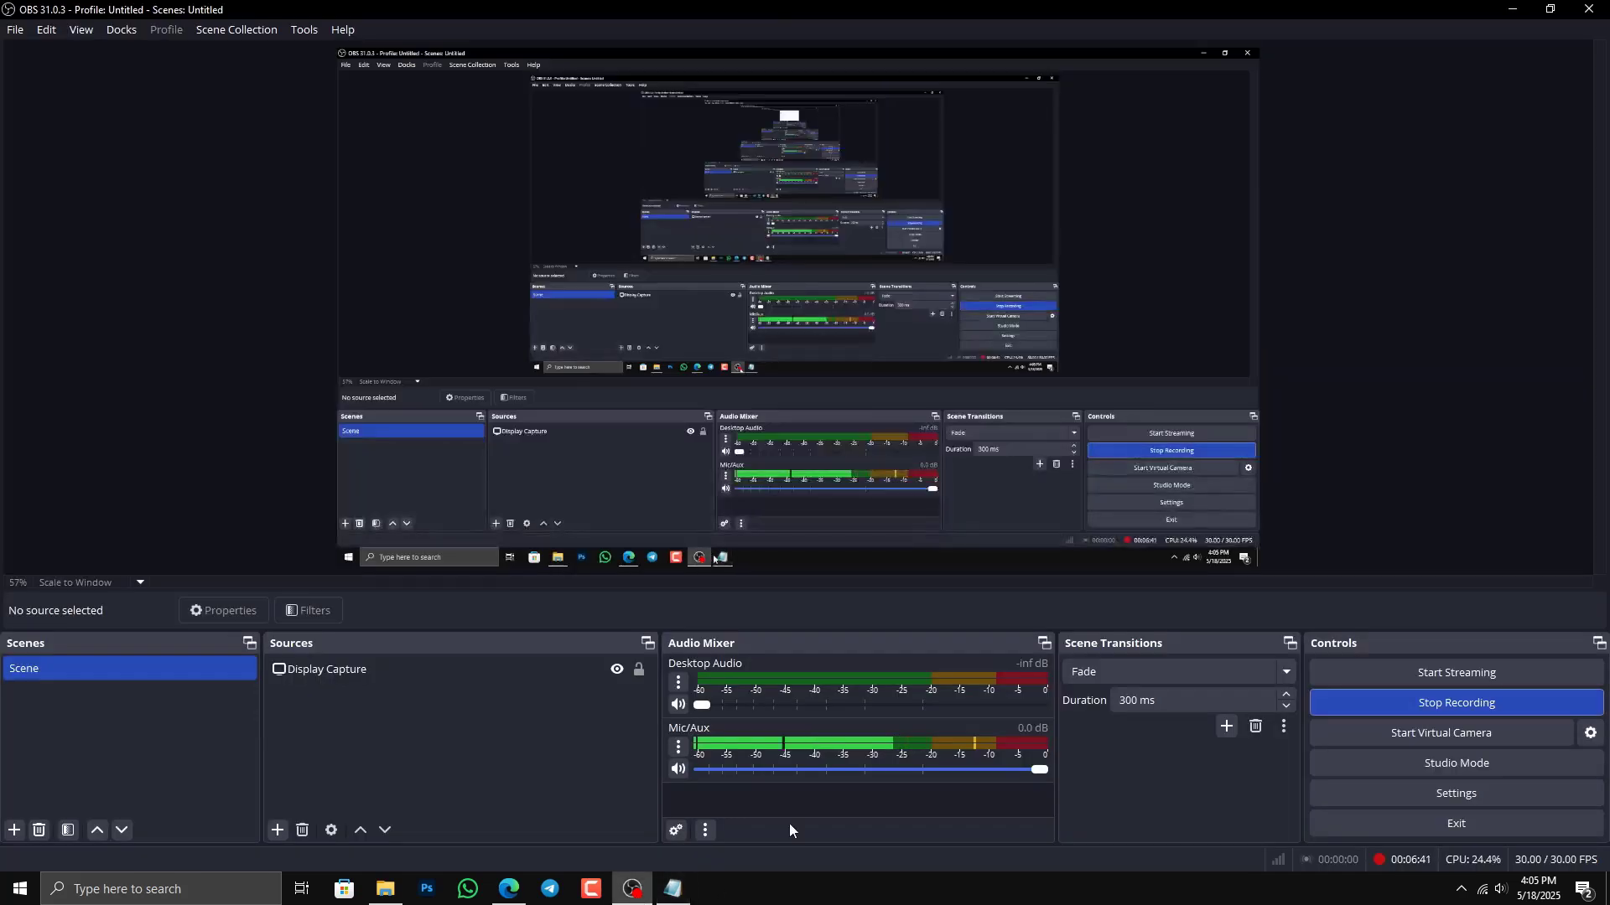
left_click(515, 895)
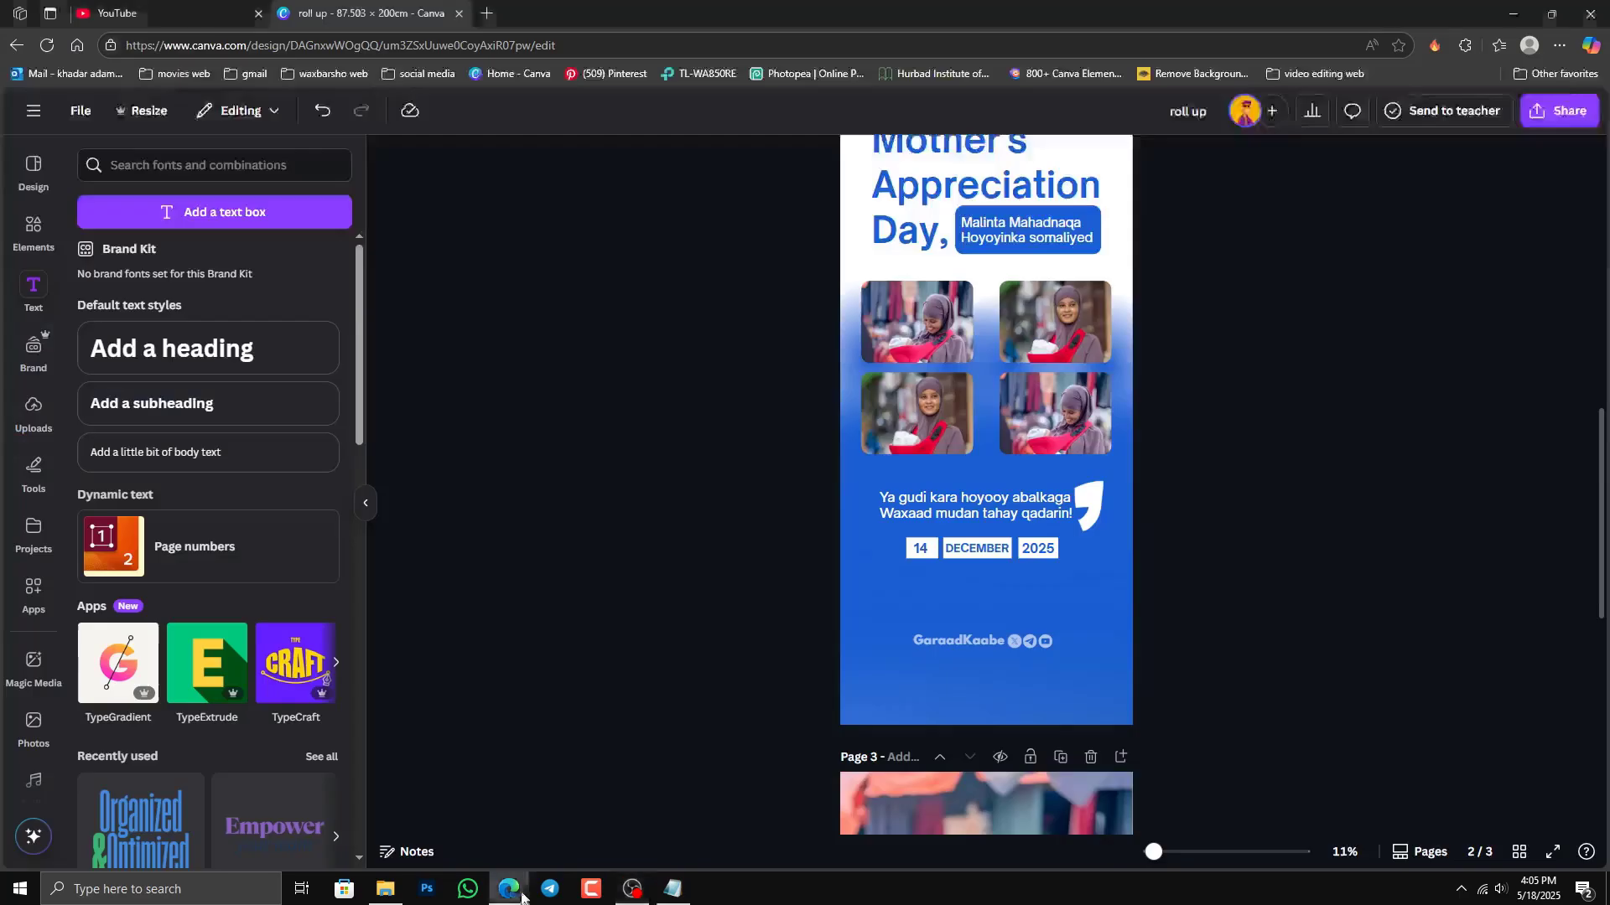
Step: Duplicate page 2's blue "Malinta Mahadnaqa Hoyoyinka somaliyed" tag with its text and move the copy onto the upper part of page 3's photo
scroll(1254, 342, "up", 1)
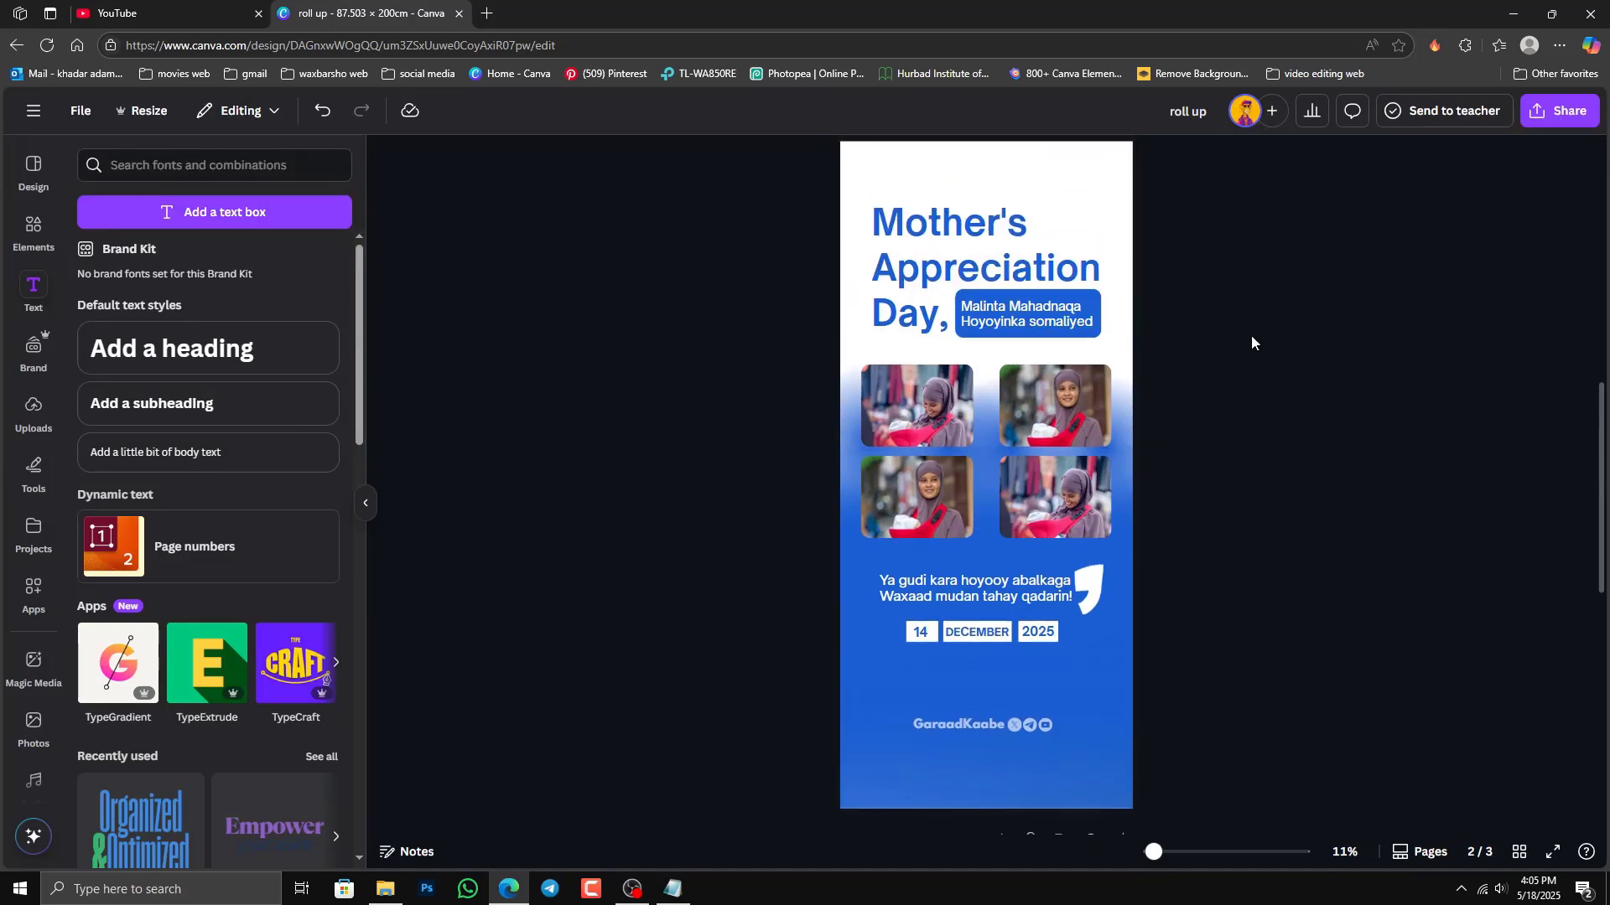
left_click(1020, 335)
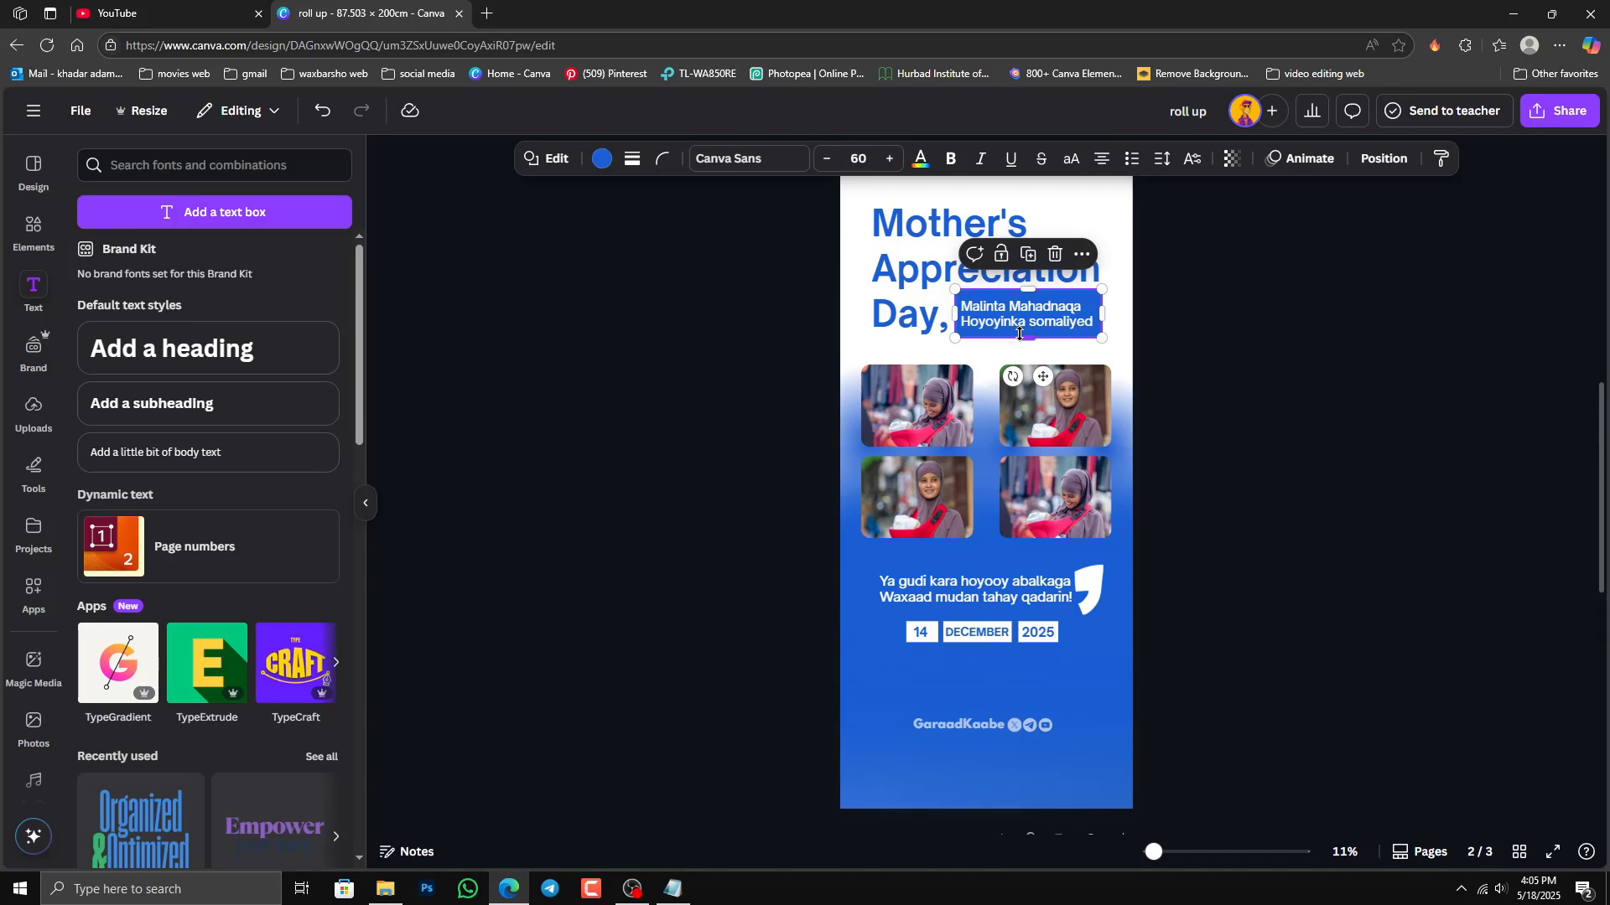
left_click(1037, 277, "shift")
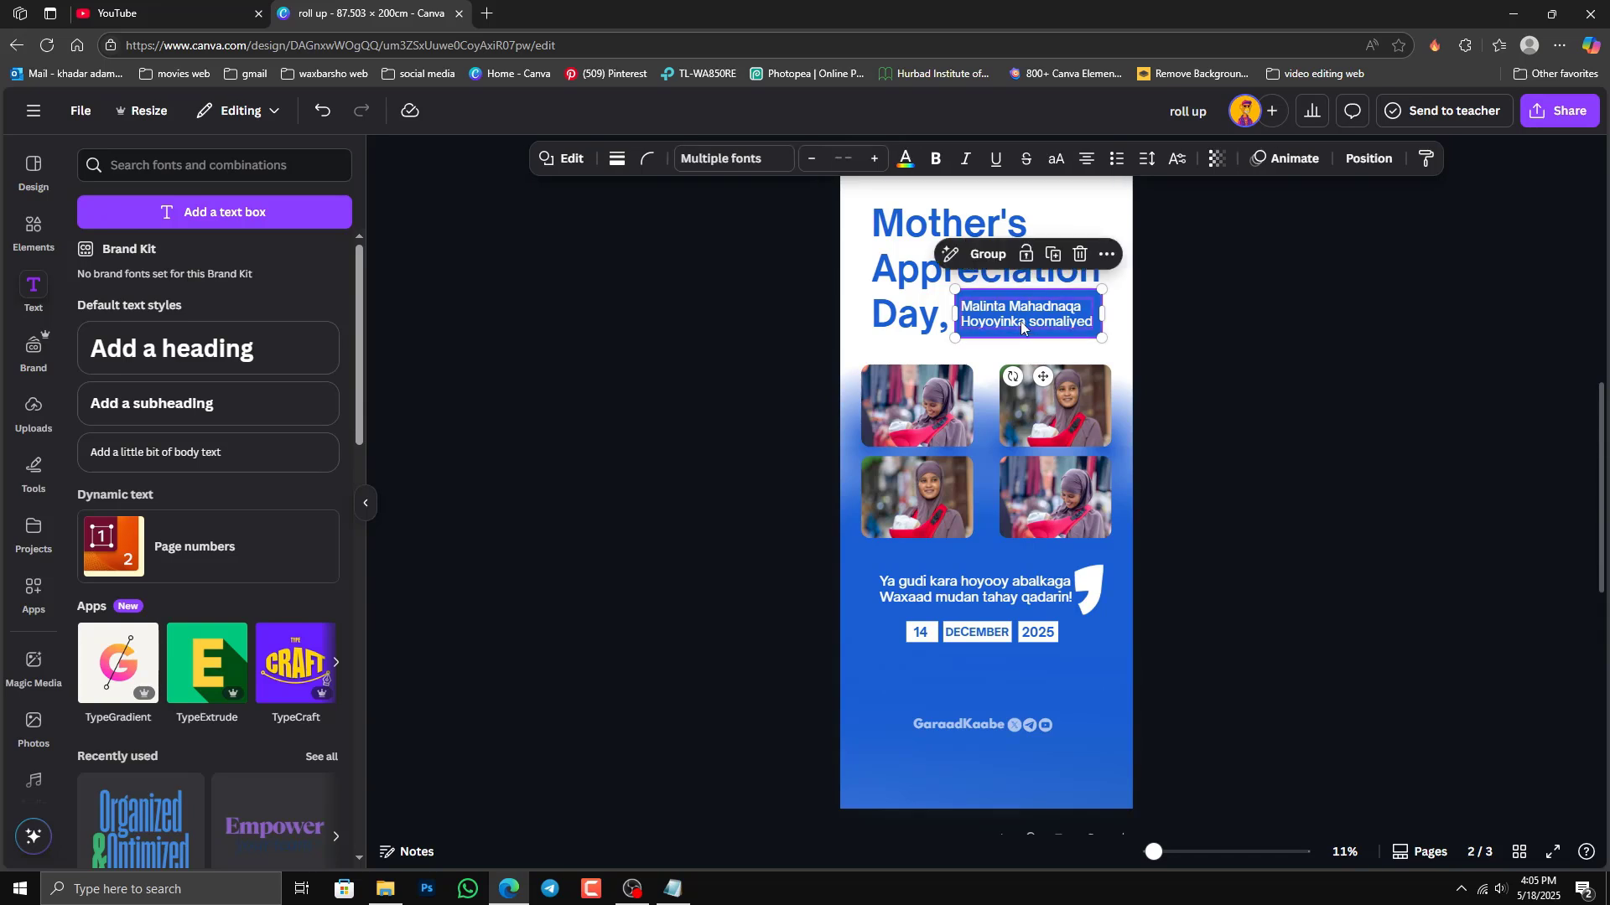
left_click(1055, 260)
left_click_drag(1045, 327, 1051, 828)
scroll(1298, 618, "down", 7)
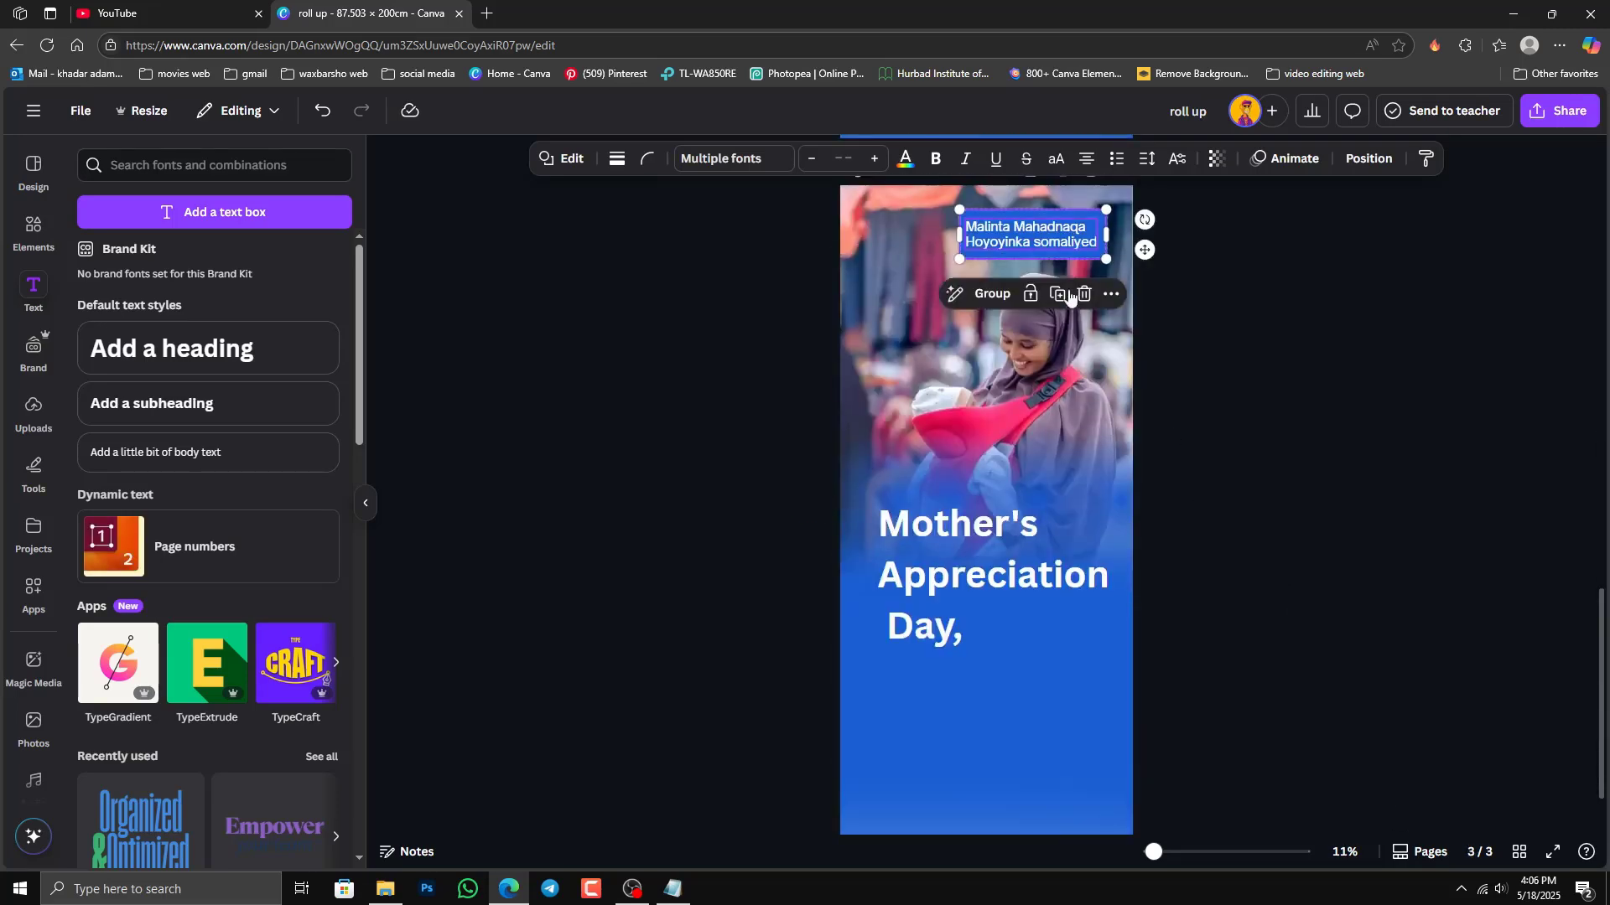
Step: Move the copied "Malinta Mahadnaqa Hoyoyinka somaliyed" tag down beside "Day," in page 3's heading
left_click_drag(1044, 251, 1049, 656)
left_click(1224, 605)
left_click(1083, 605)
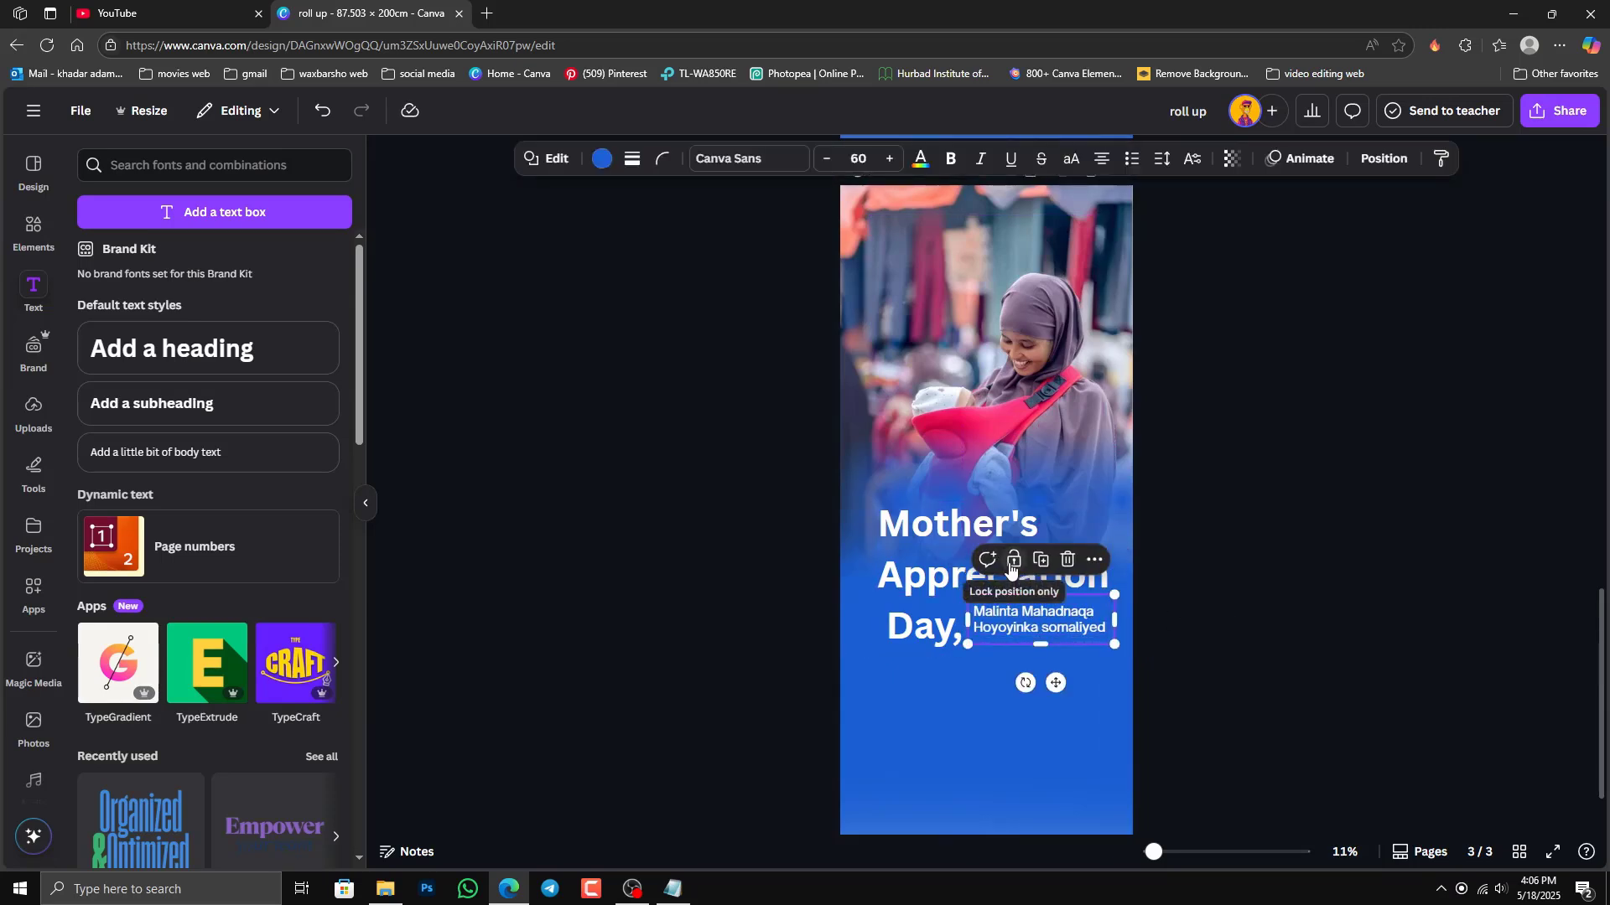
left_click(1187, 595)
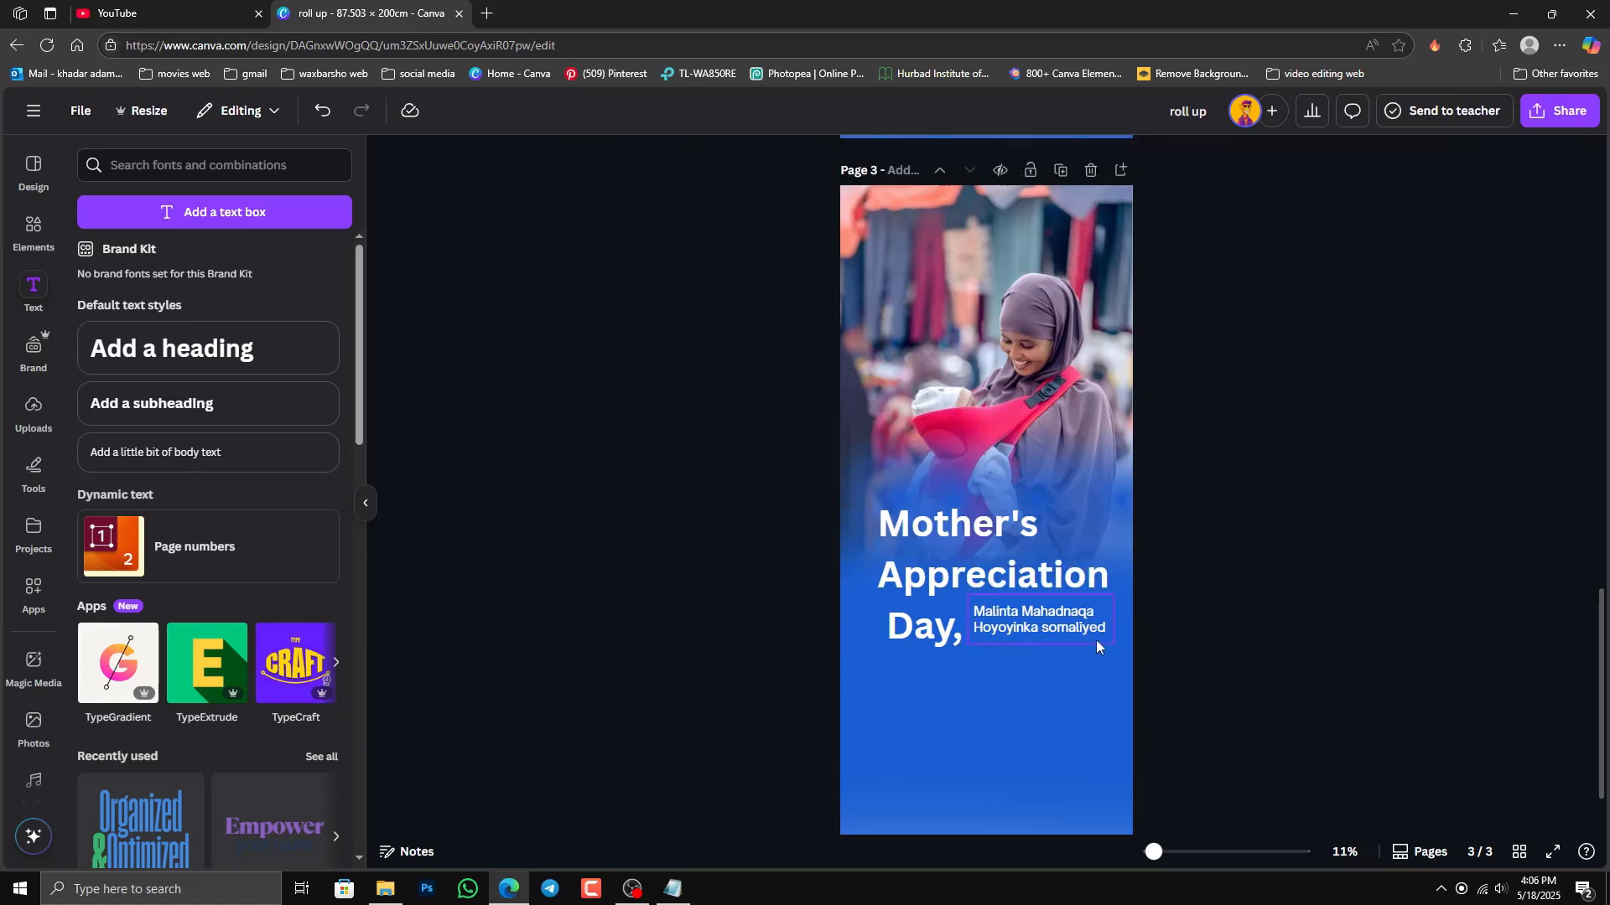
left_click(1093, 637)
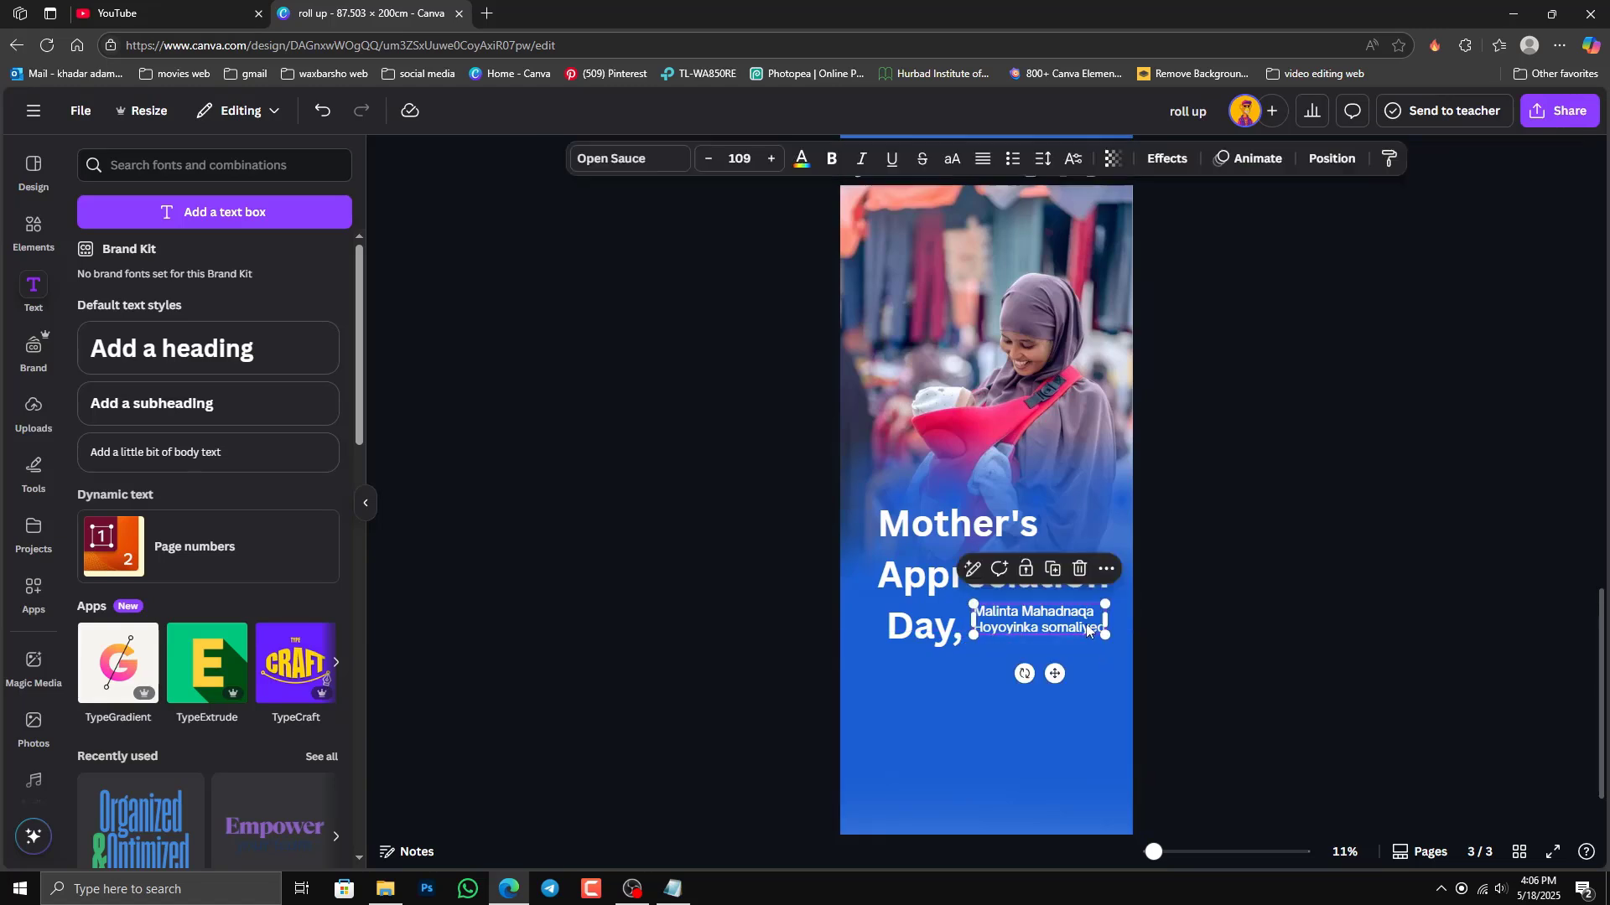
left_click(1245, 578)
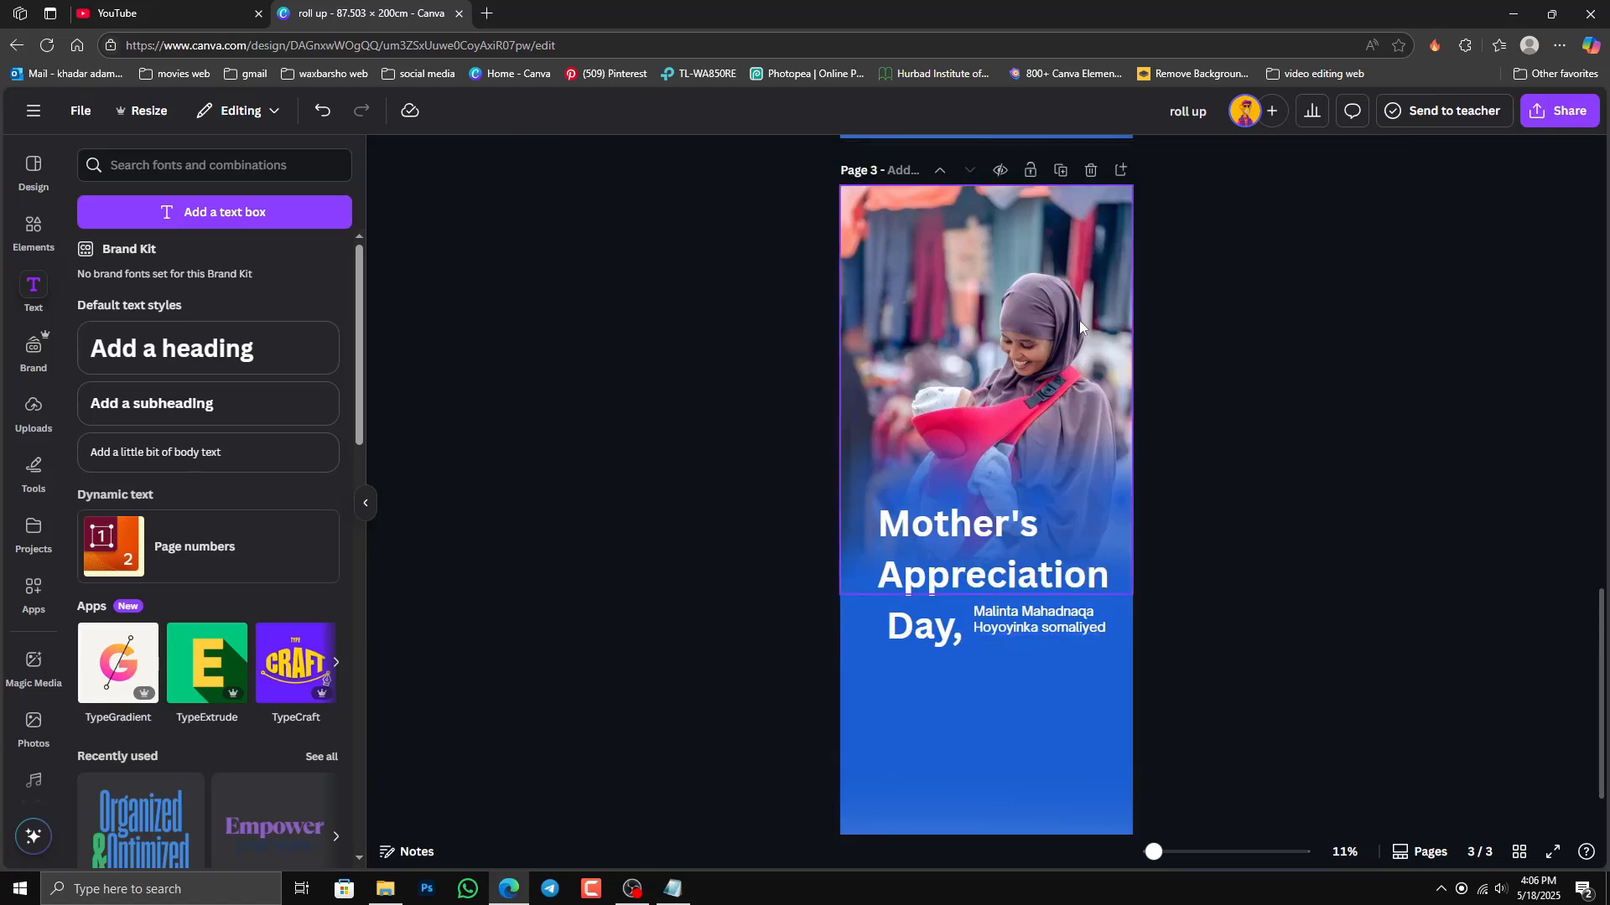
Step: Lock all six blue fade layers stacked between the photo and the heading on page 3
left_click(1109, 394)
left_click(1241, 161)
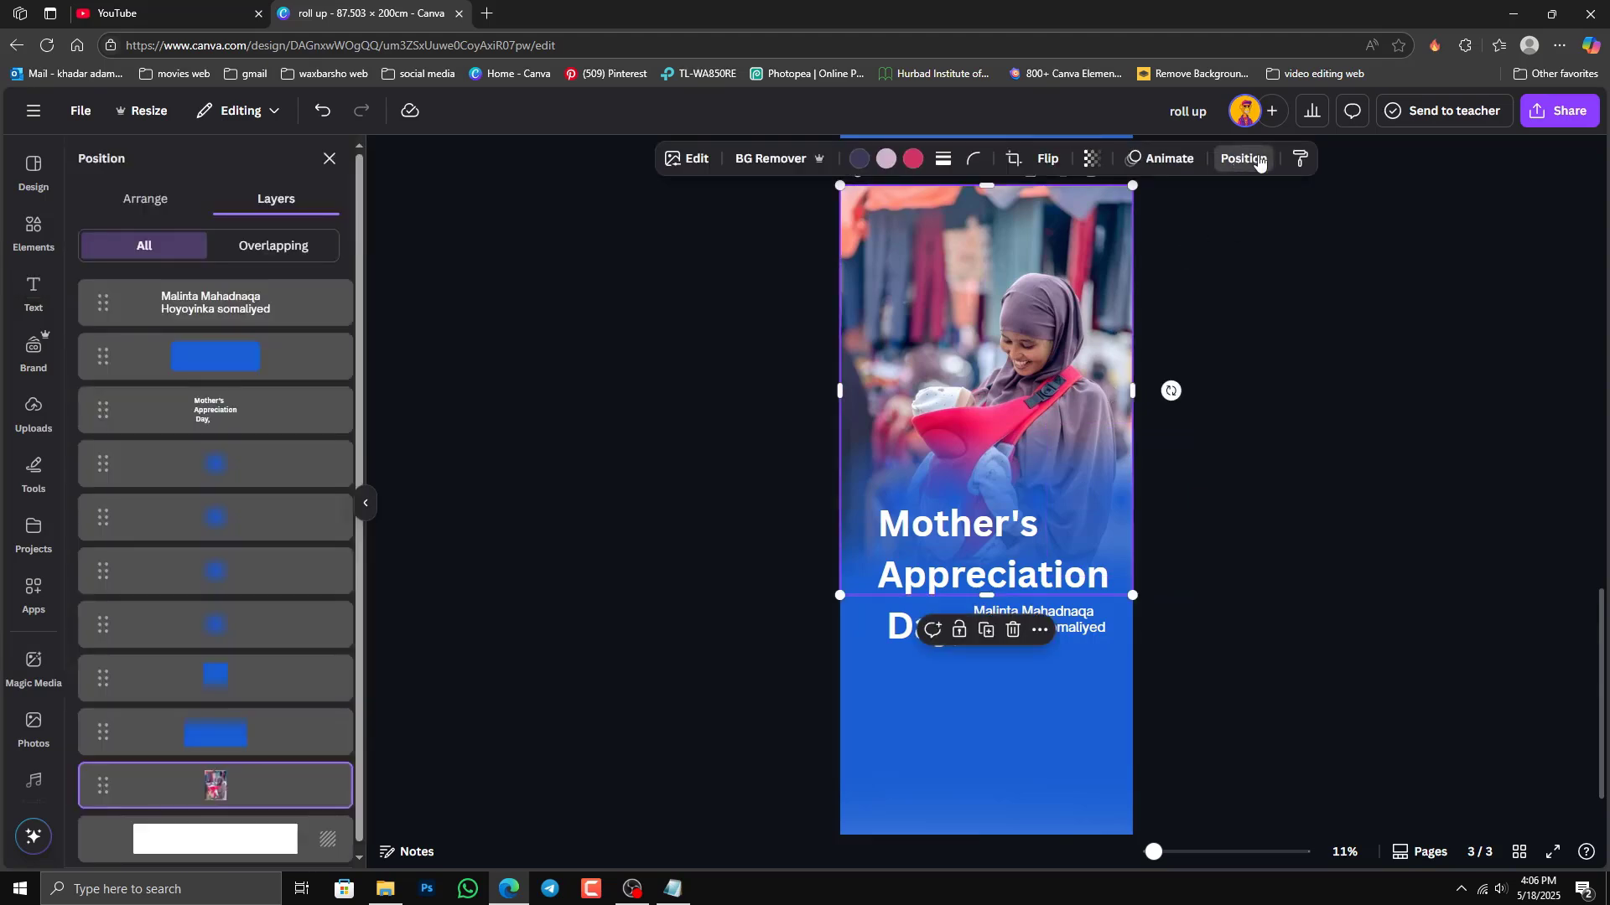
scroll(276, 366, "down", 1)
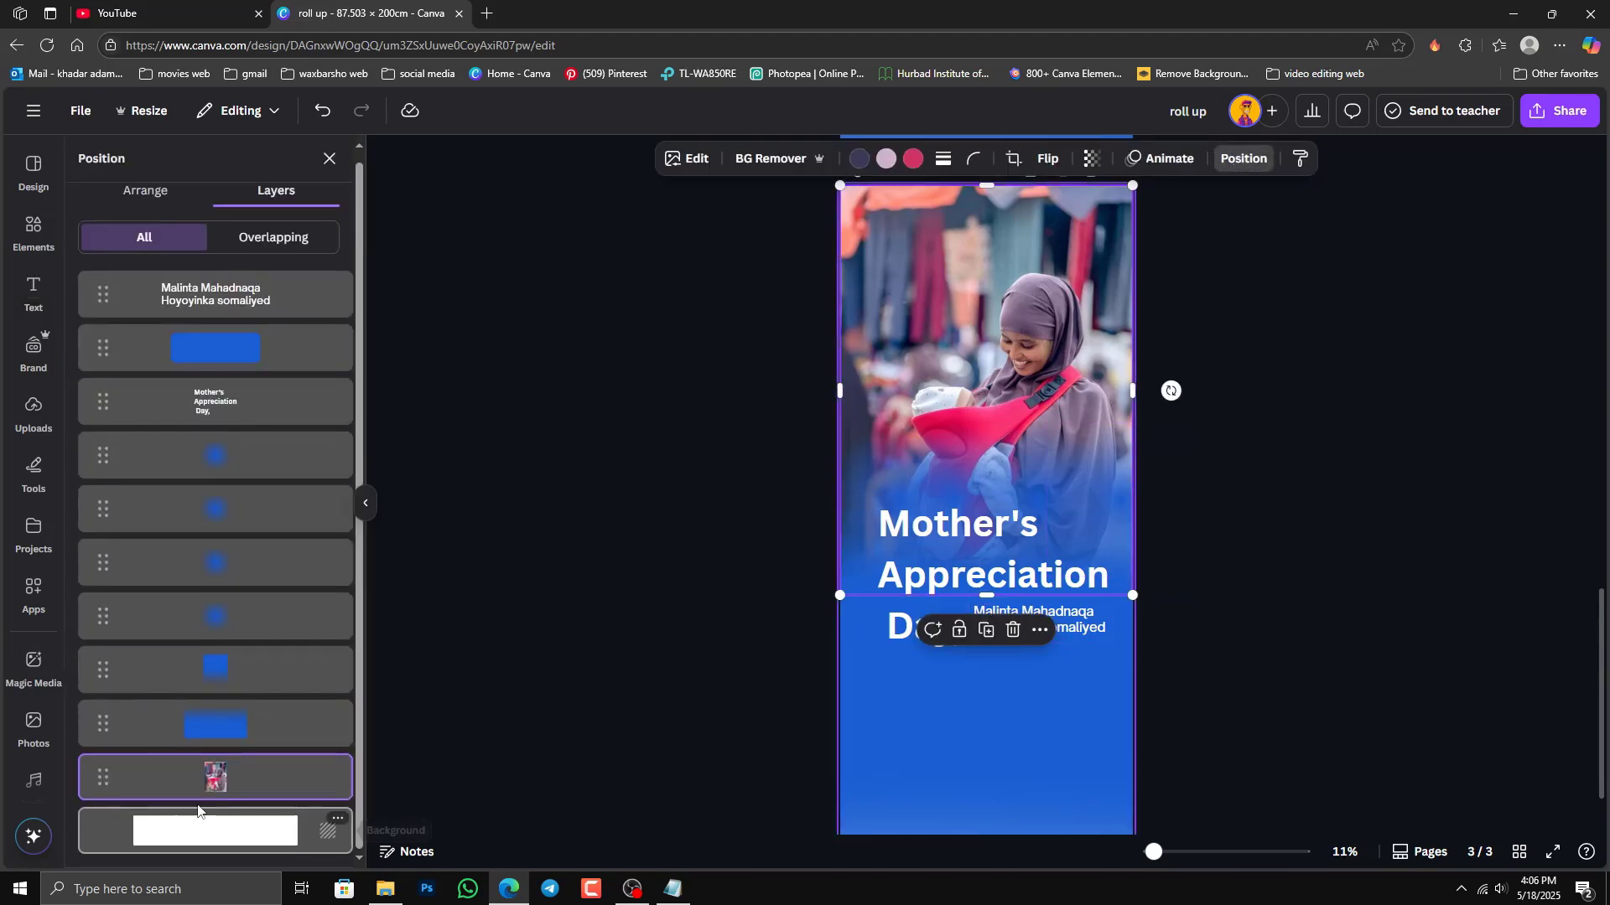
left_click(252, 738)
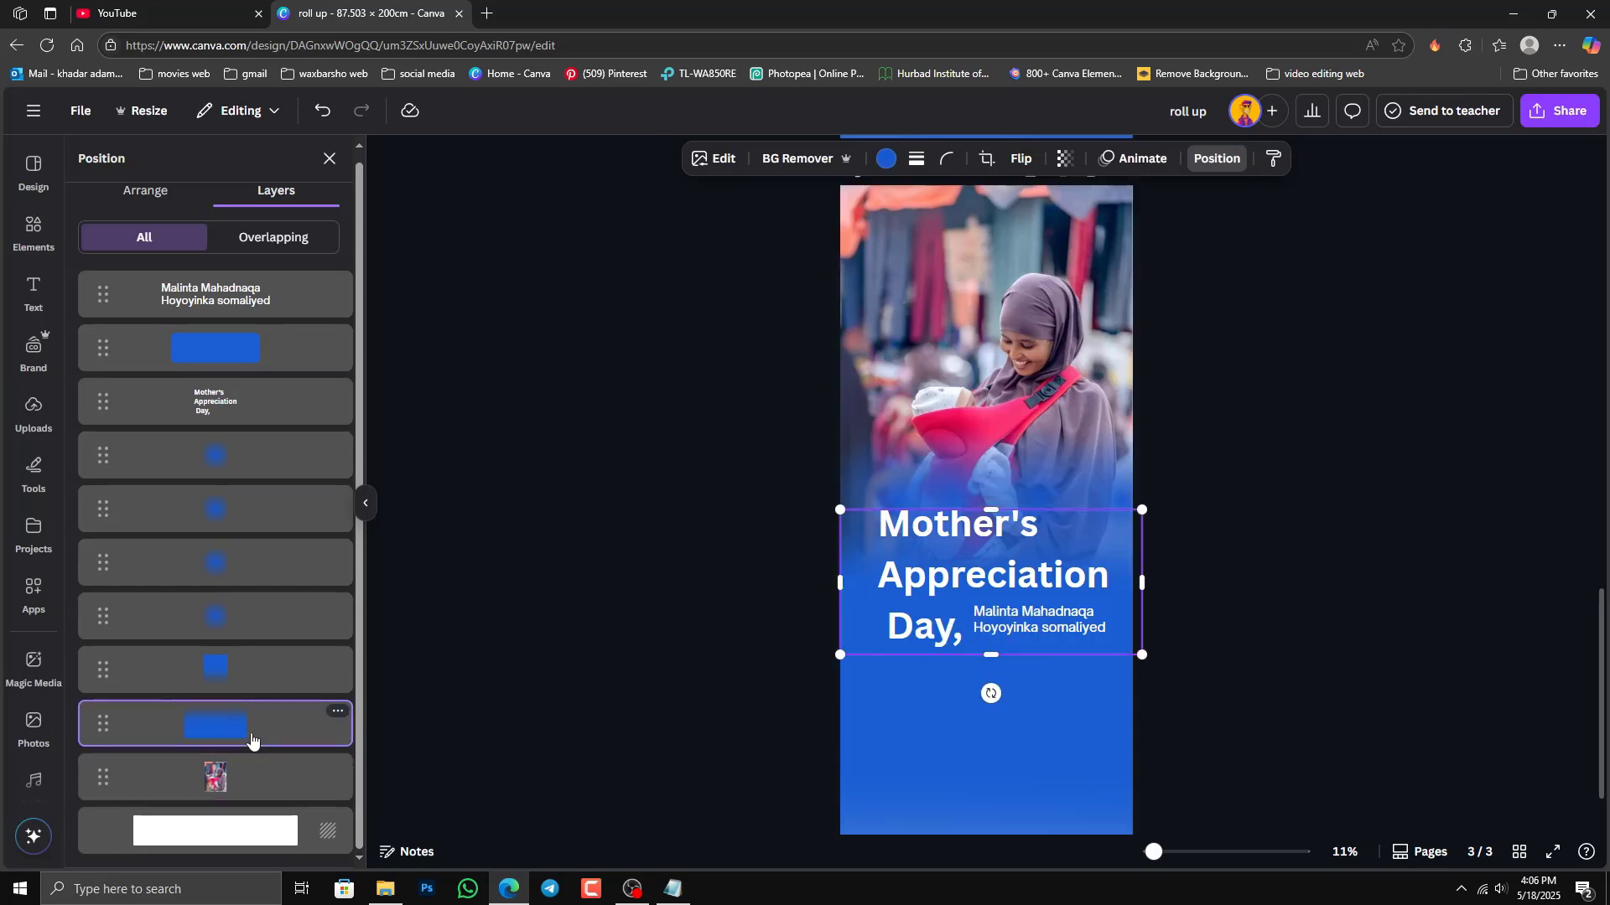
left_click(268, 471, "shift")
right_click(268, 471)
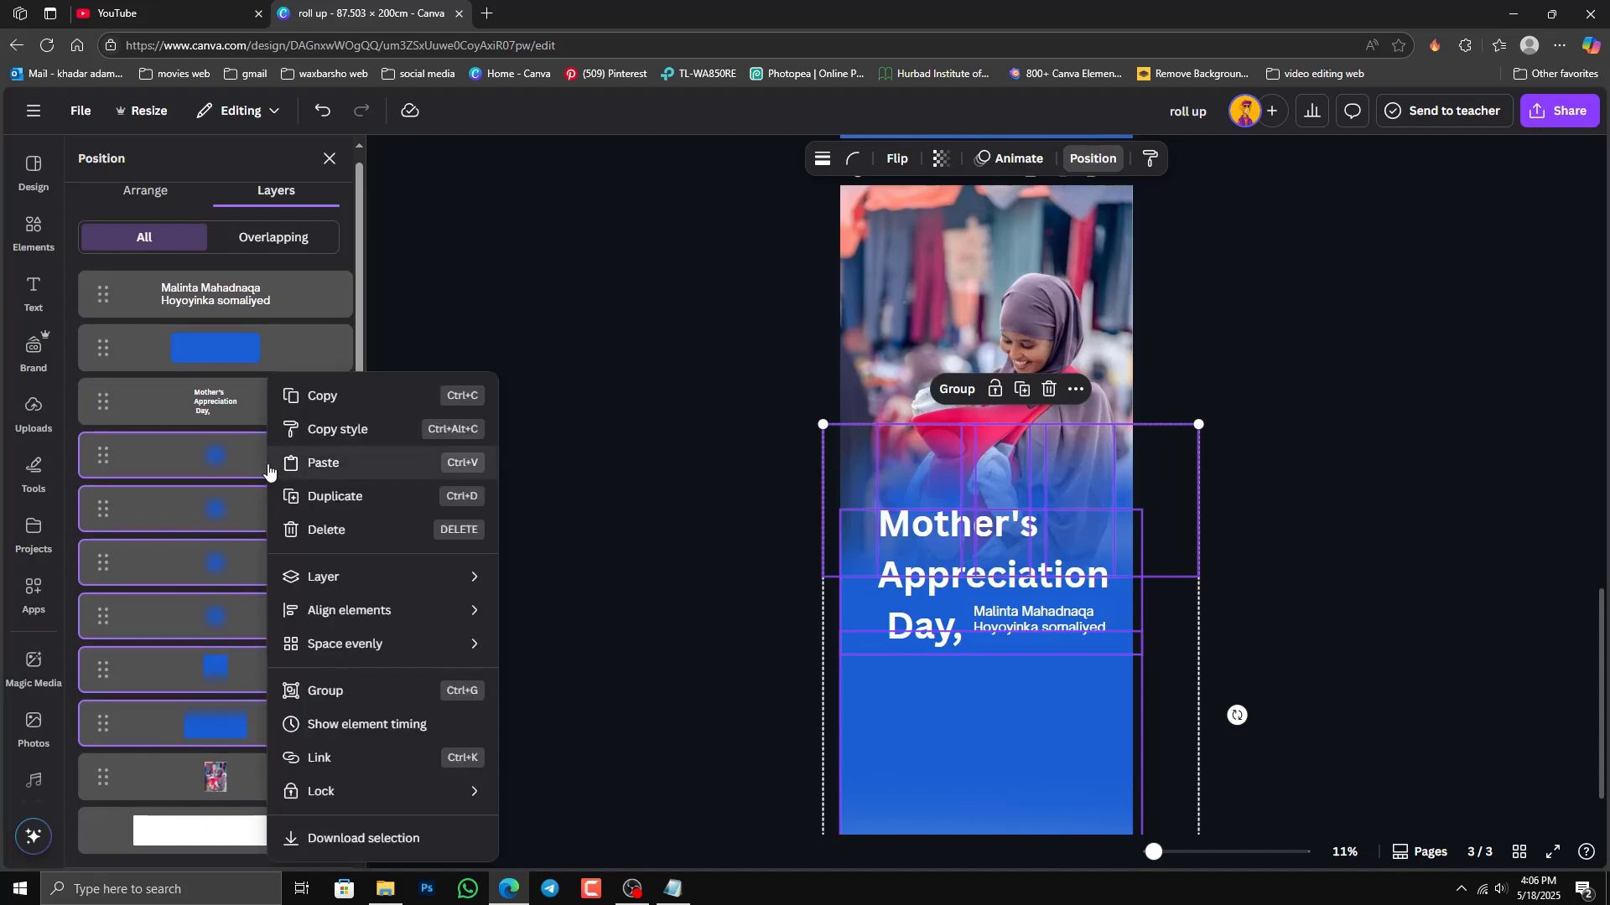
mouse_move(329, 792)
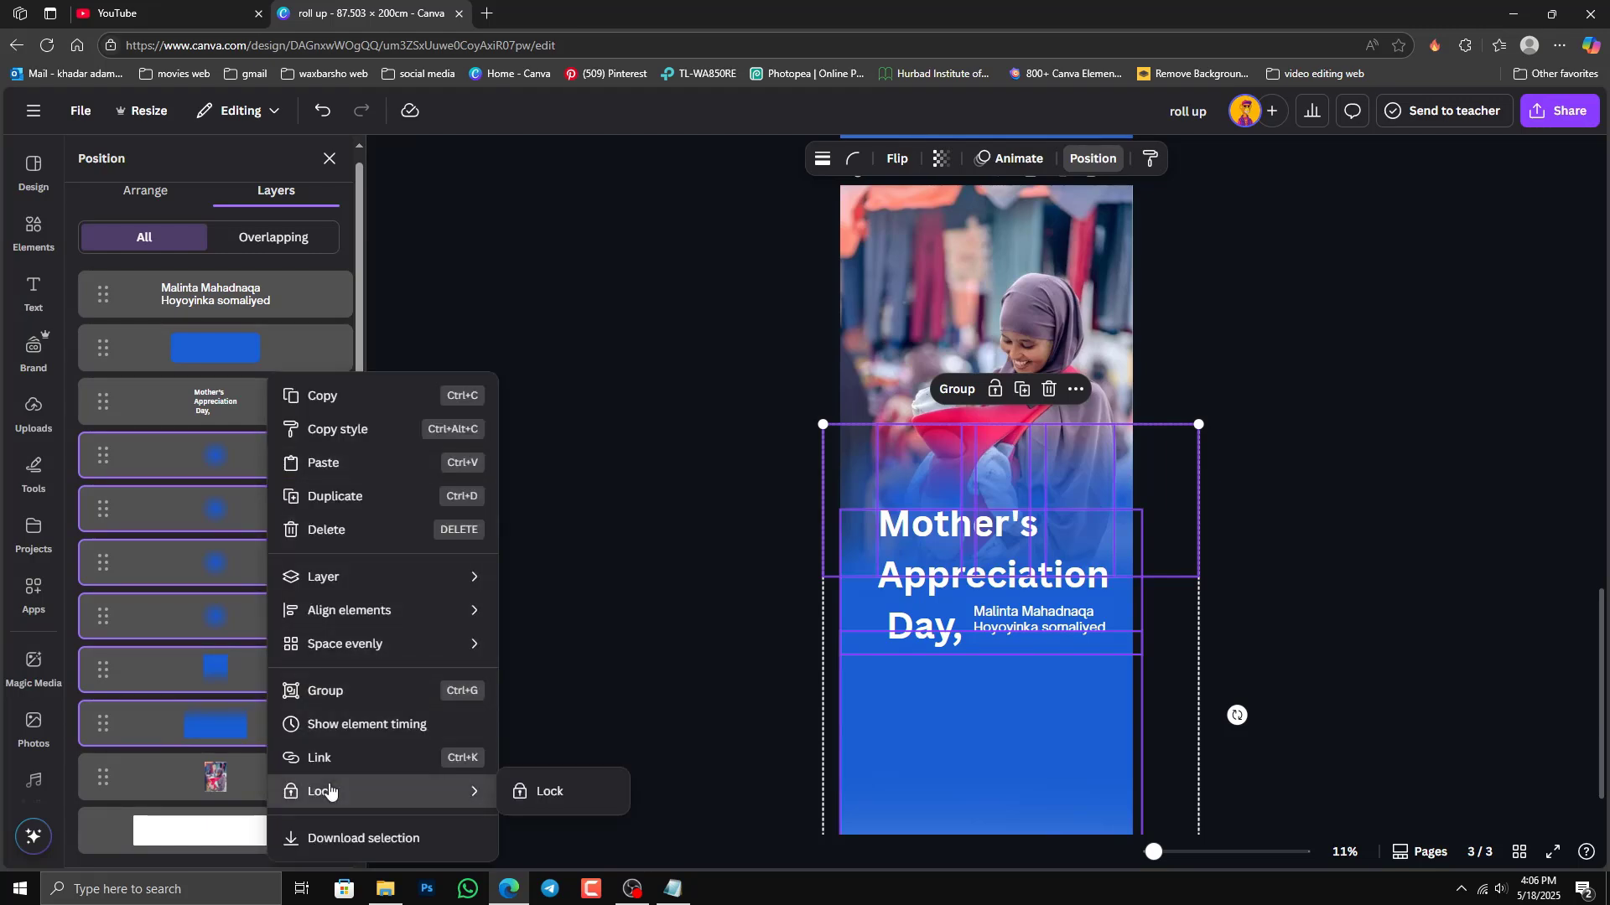
left_click(544, 791)
left_click(1357, 618)
scroll(1290, 592, "up", 1)
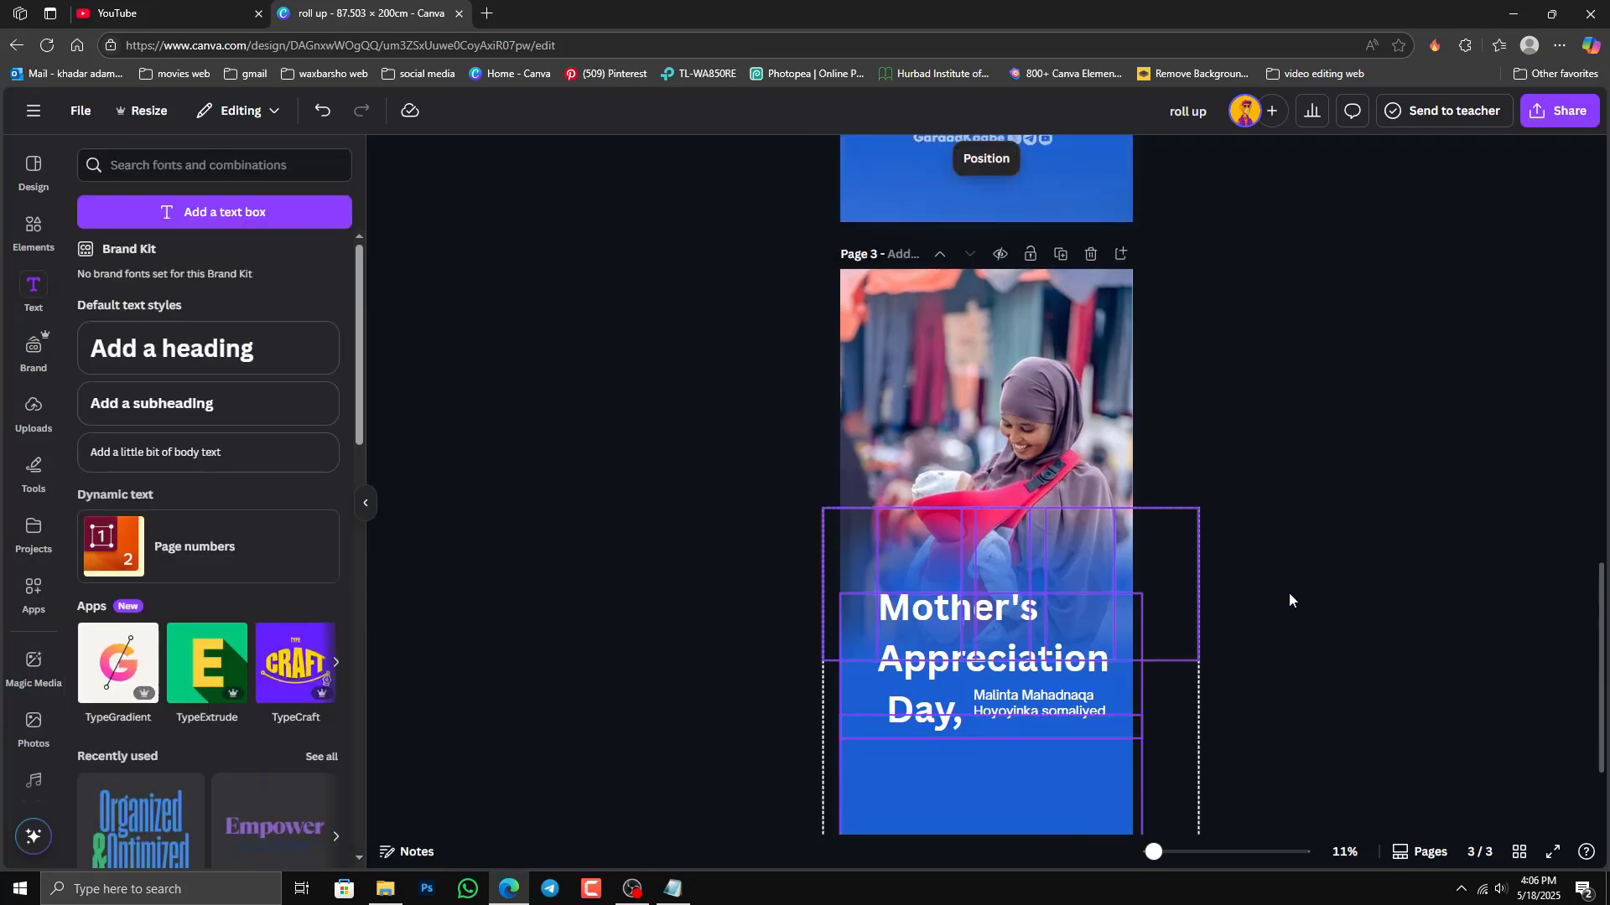
left_click(1289, 592)
scroll(1266, 578, "down", 2)
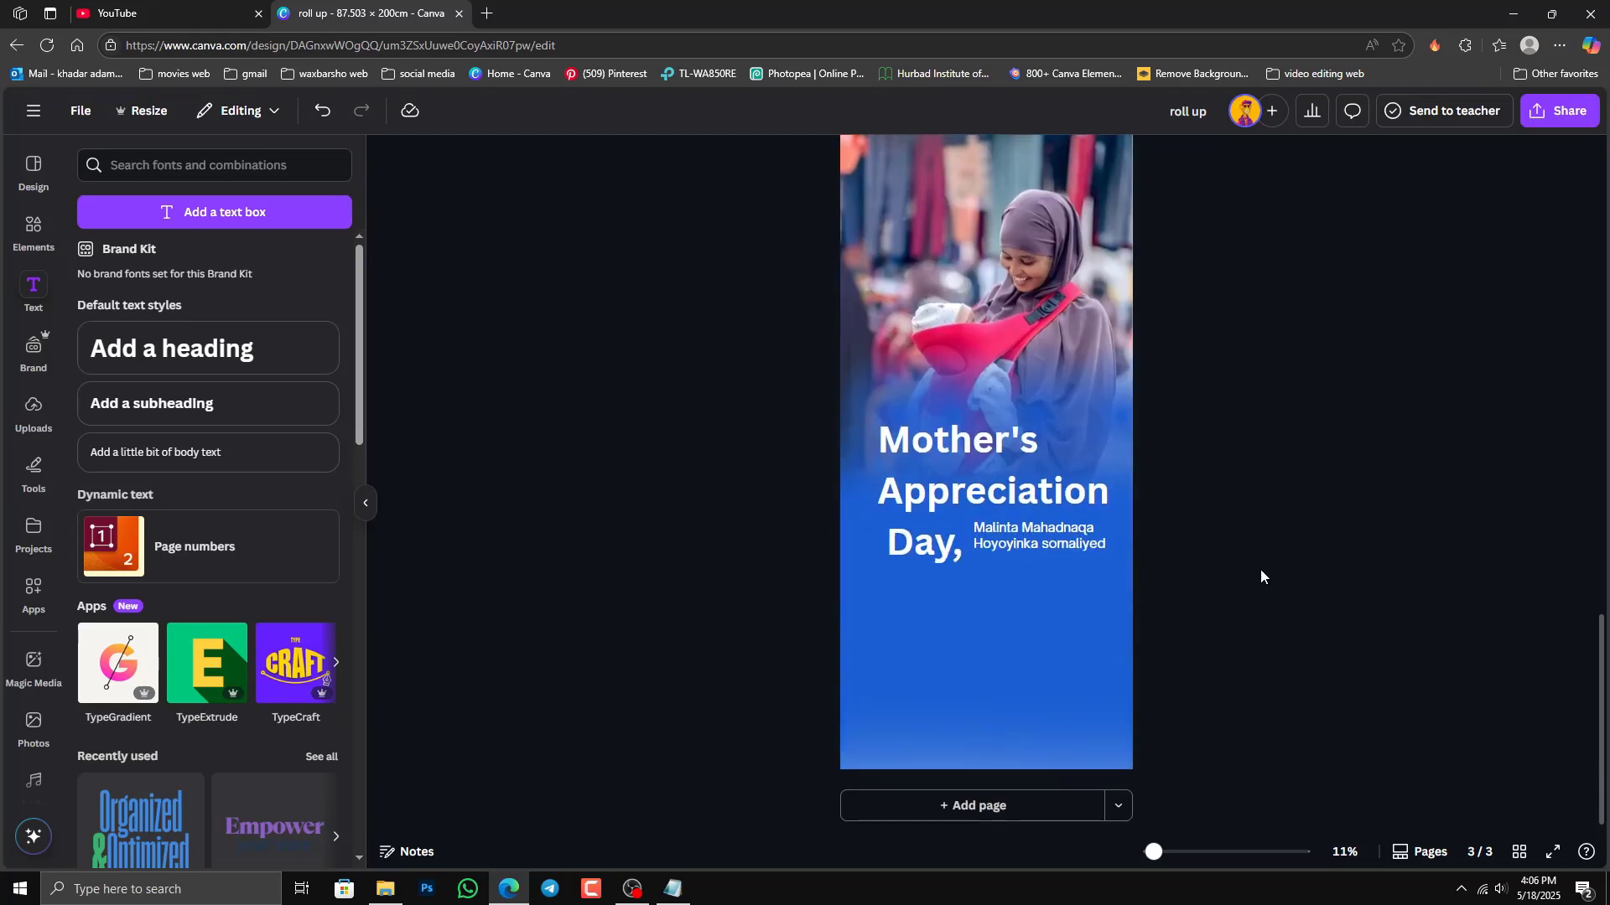
left_click(983, 532)
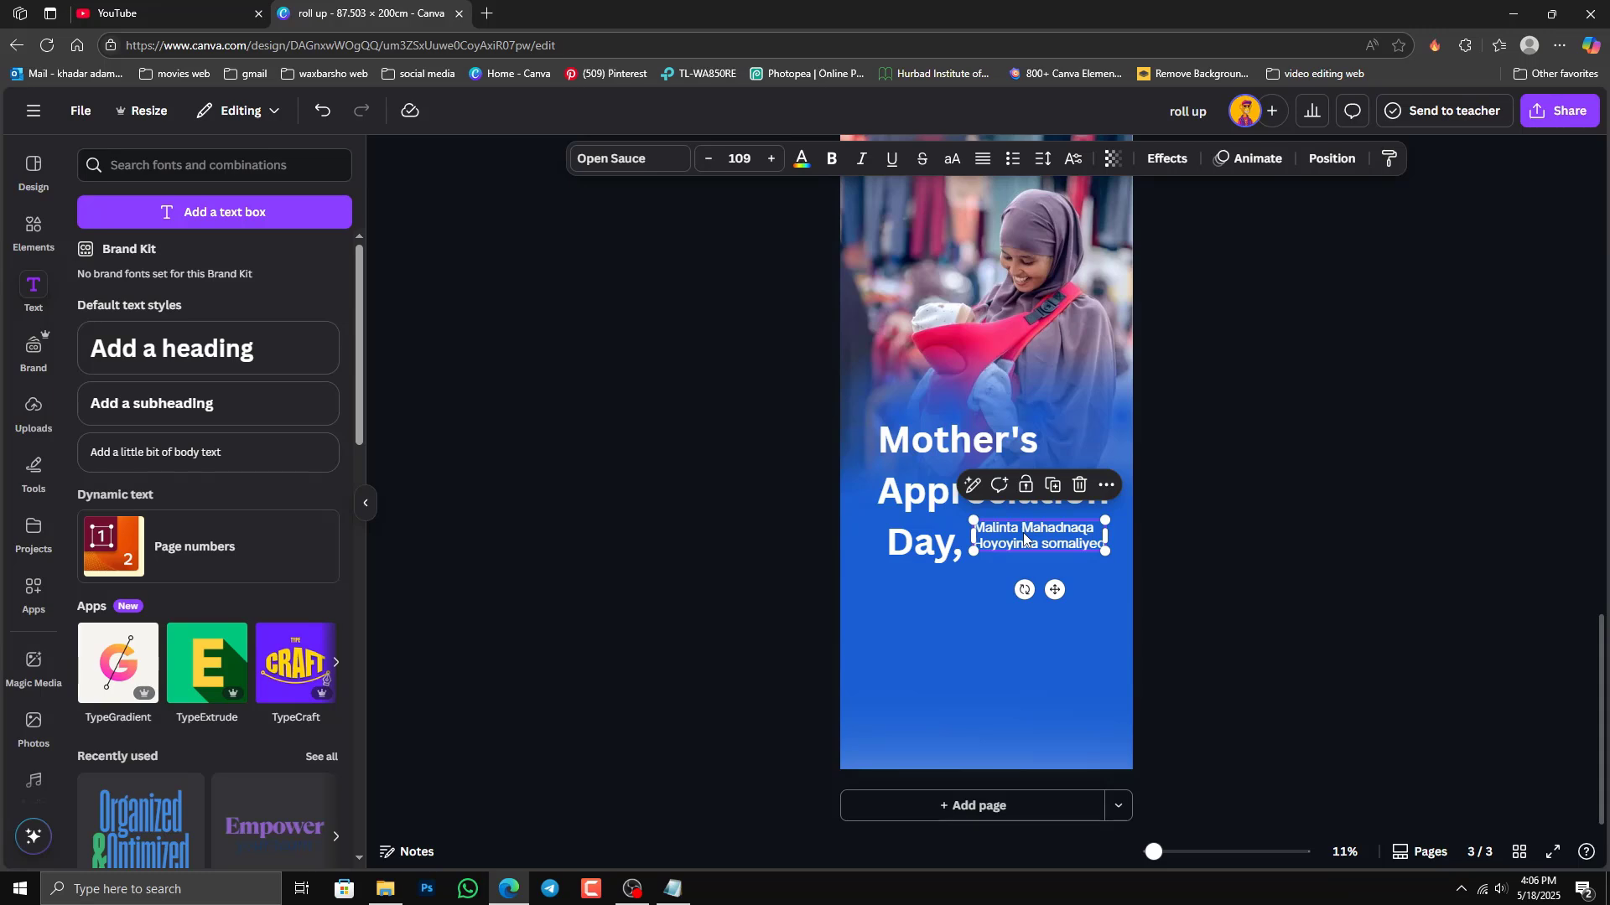
left_click(1006, 560)
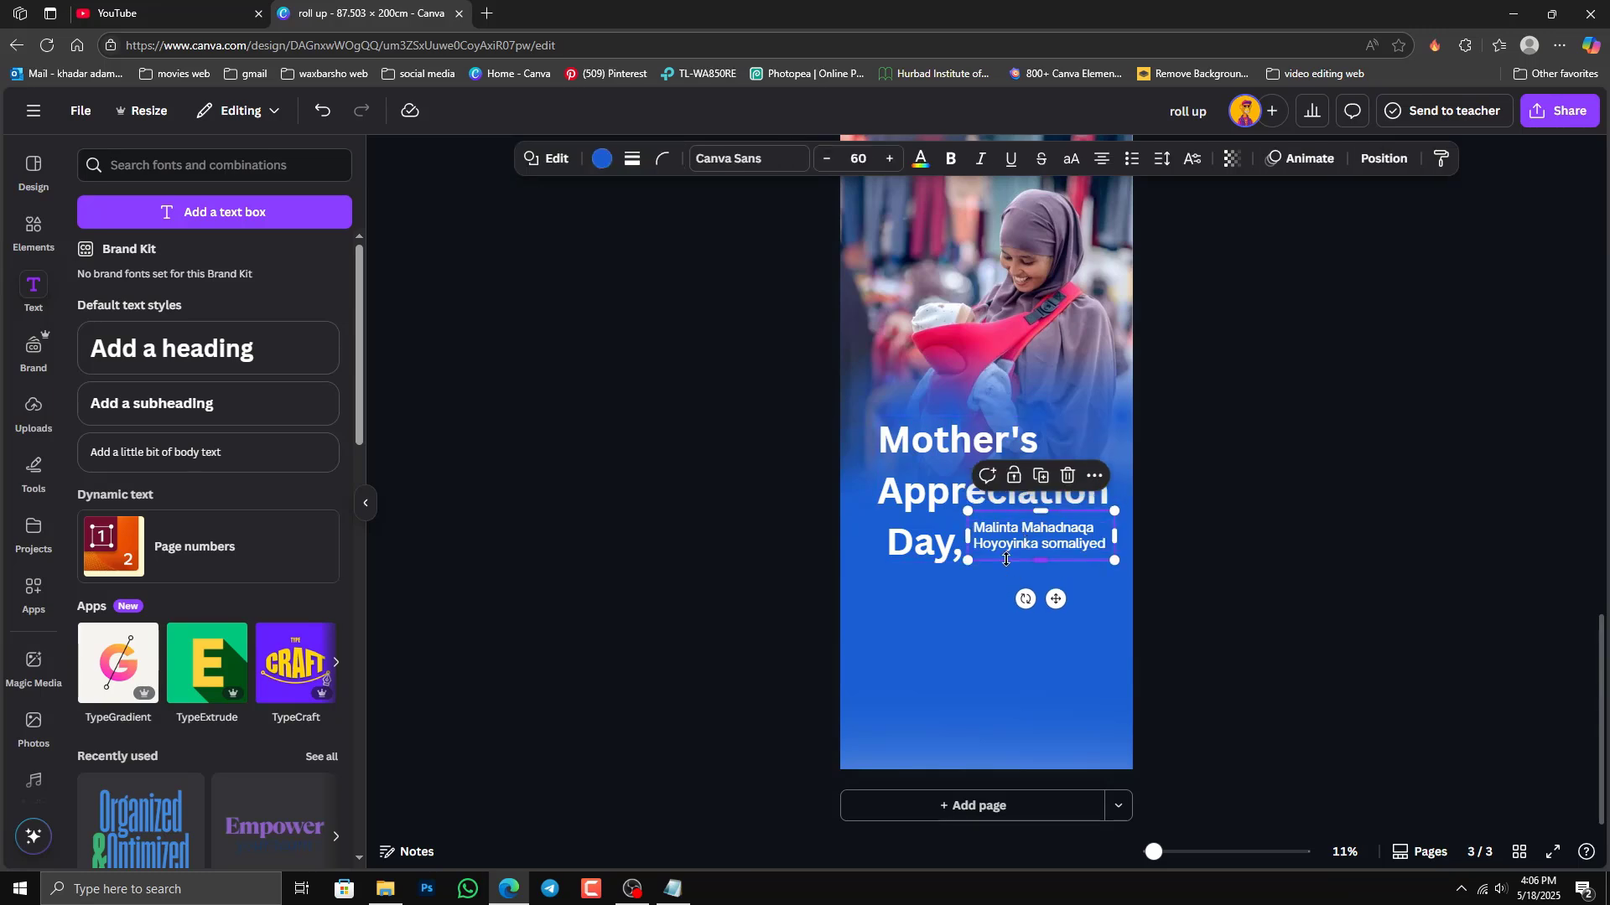
left_click(1015, 558)
right_click(1015, 558)
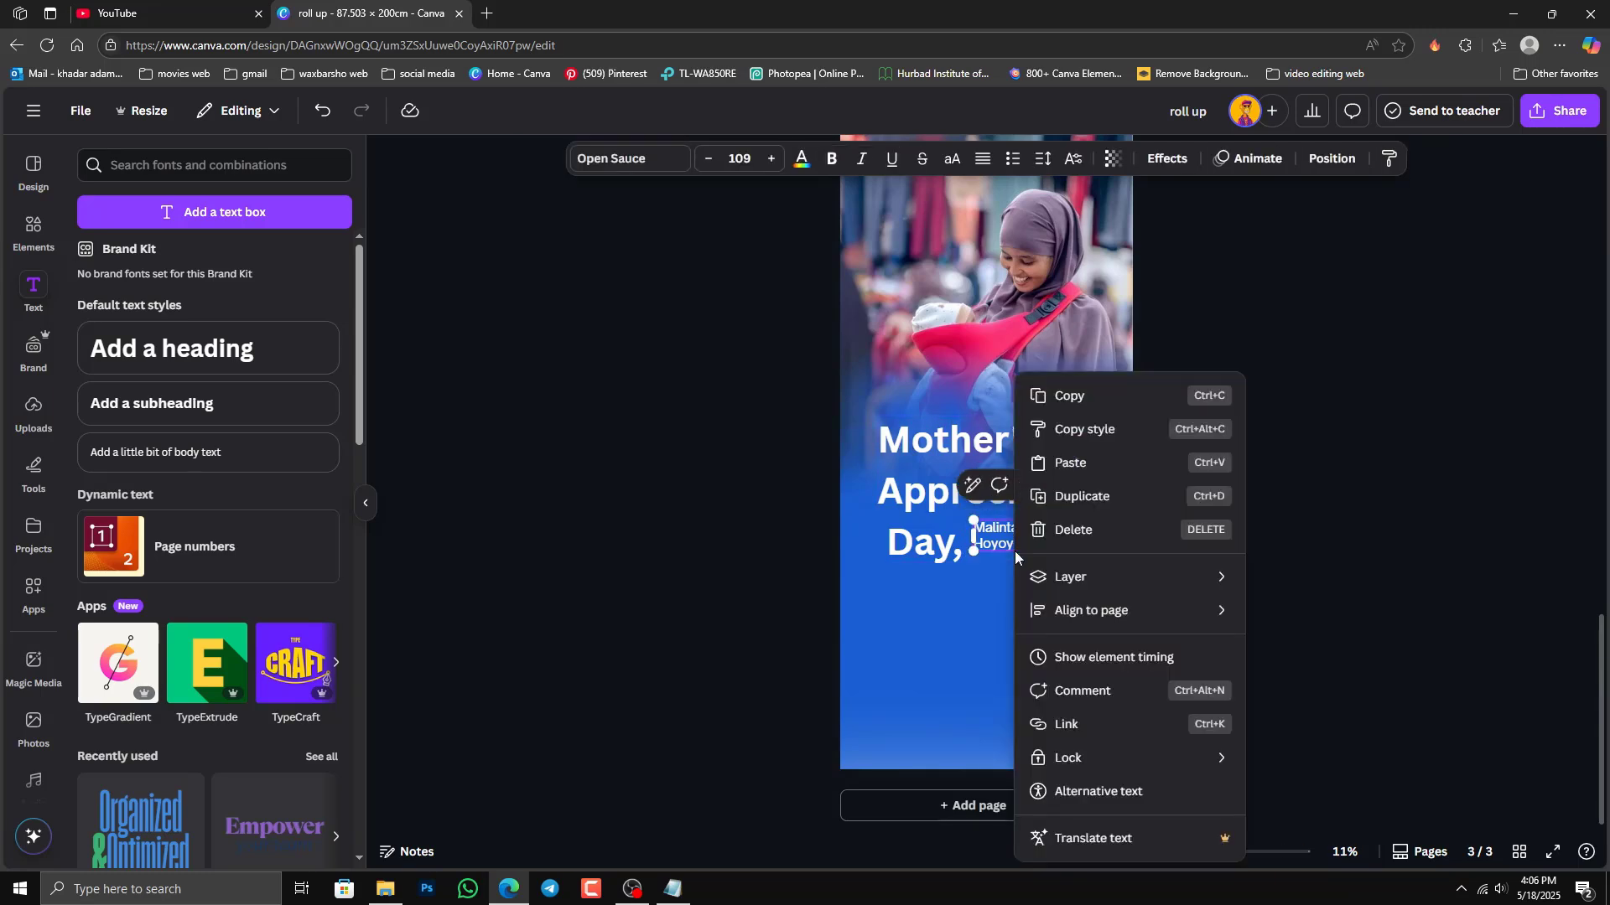
left_click(965, 605)
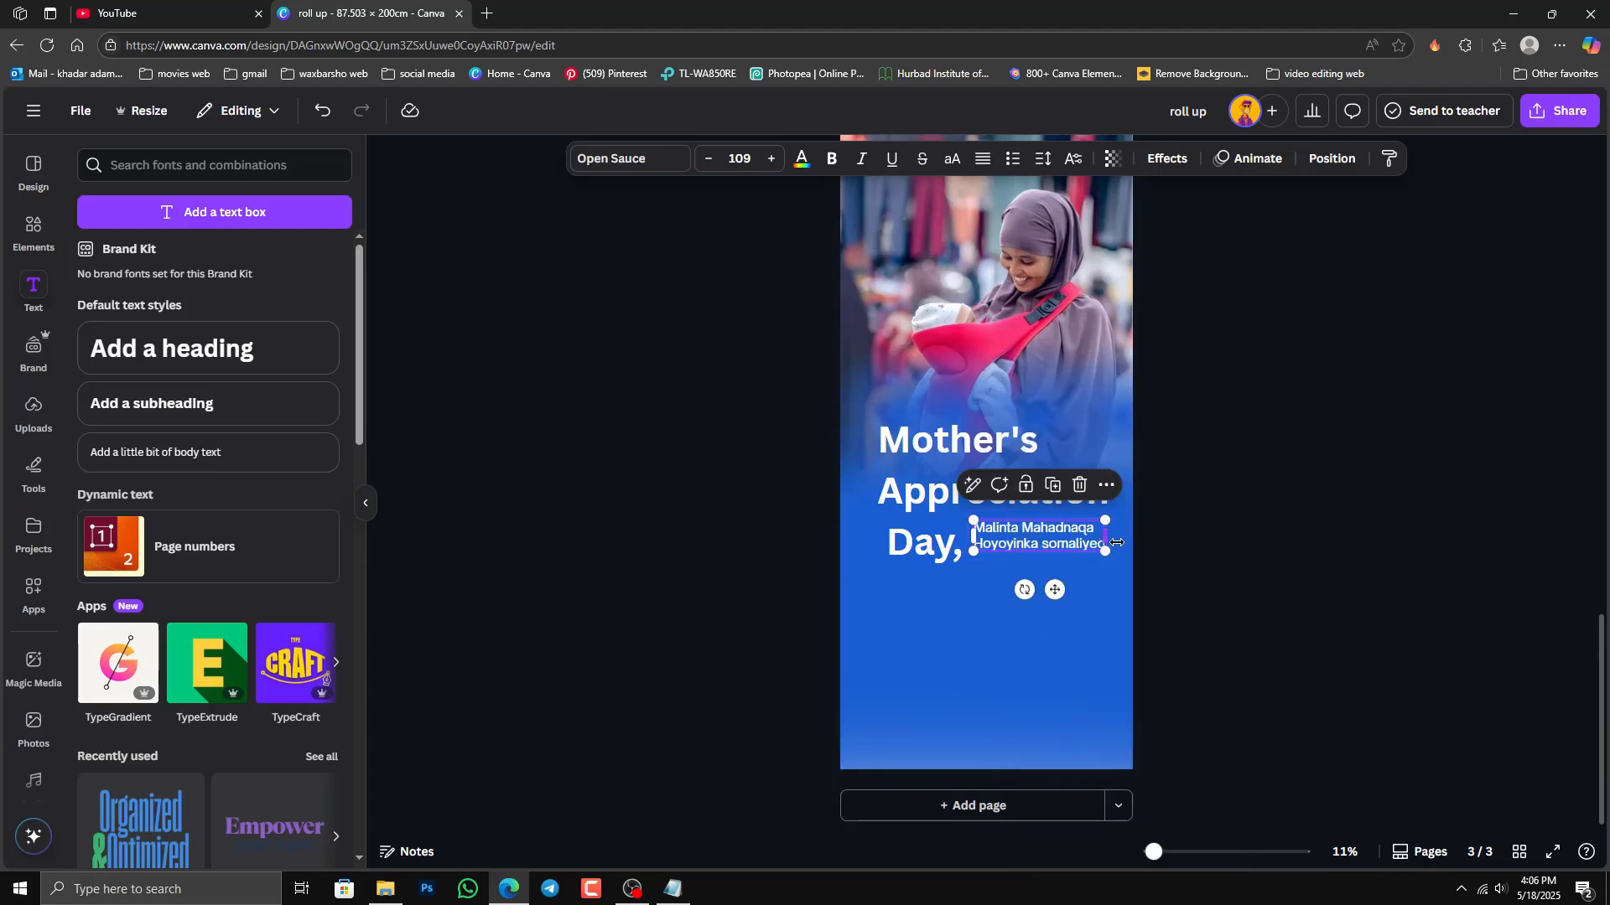
left_click(1194, 521)
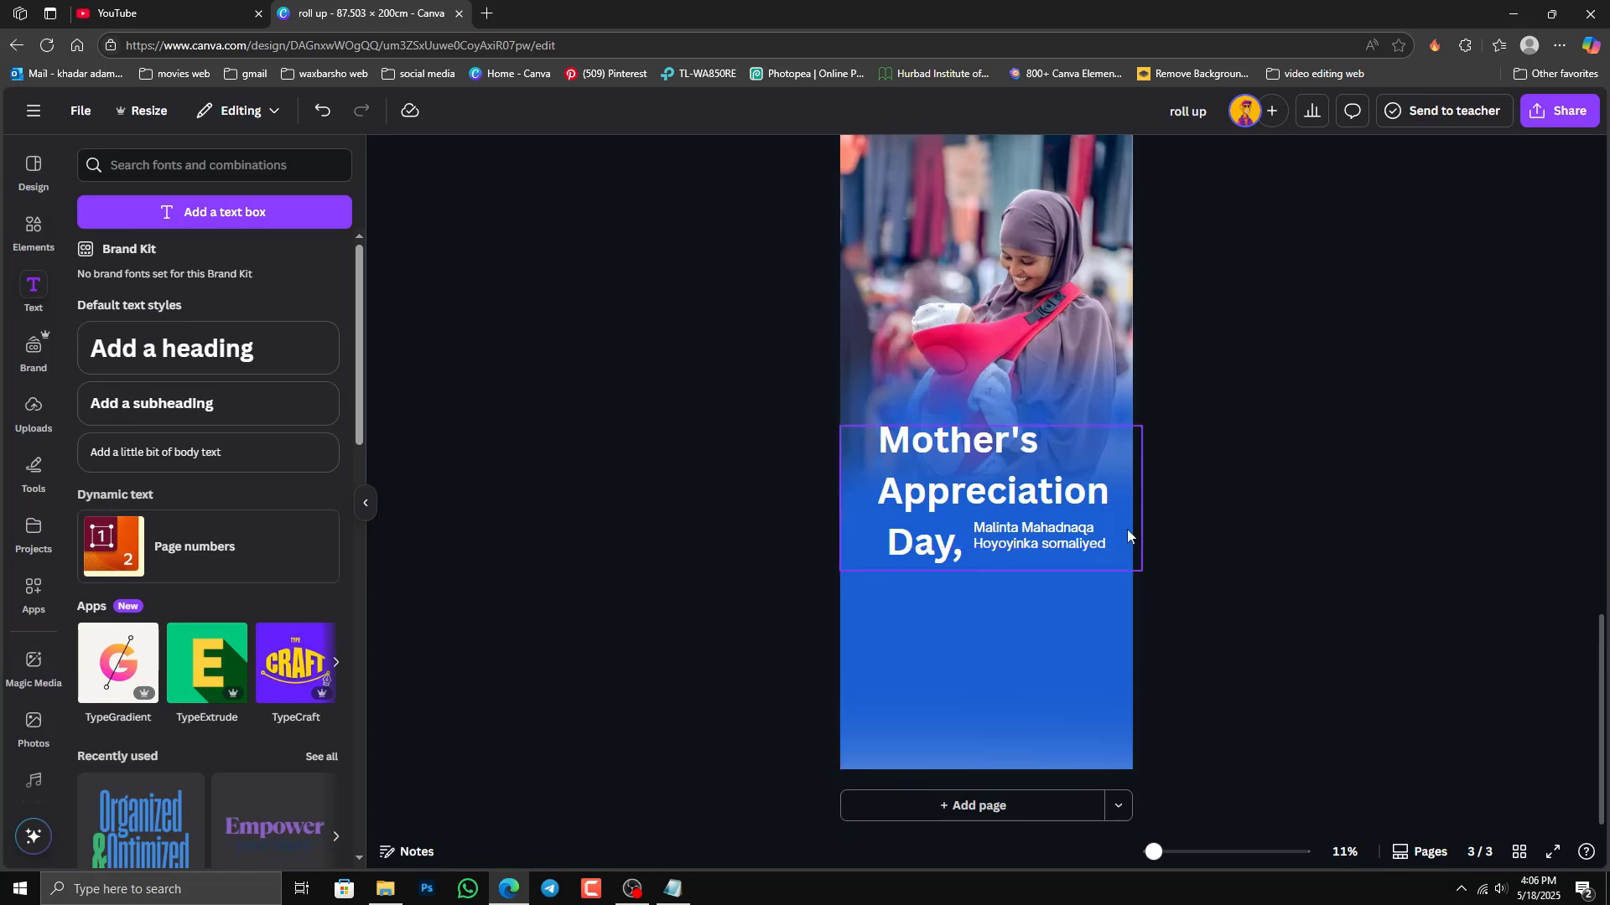
left_click(1048, 558)
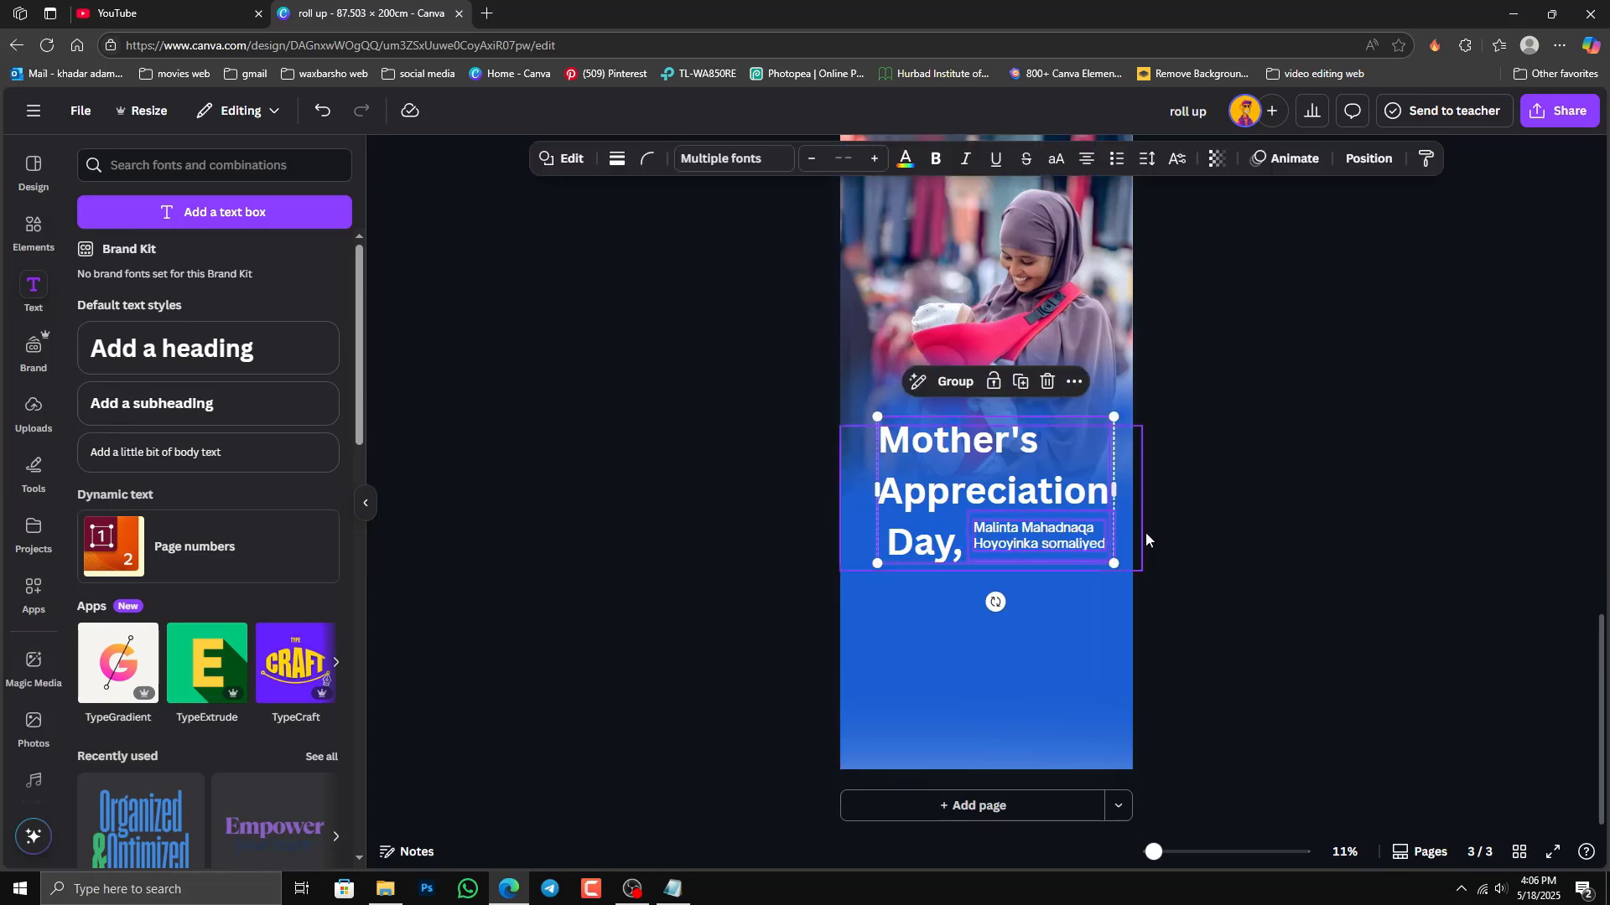
left_click(1146, 539)
left_click(1046, 529)
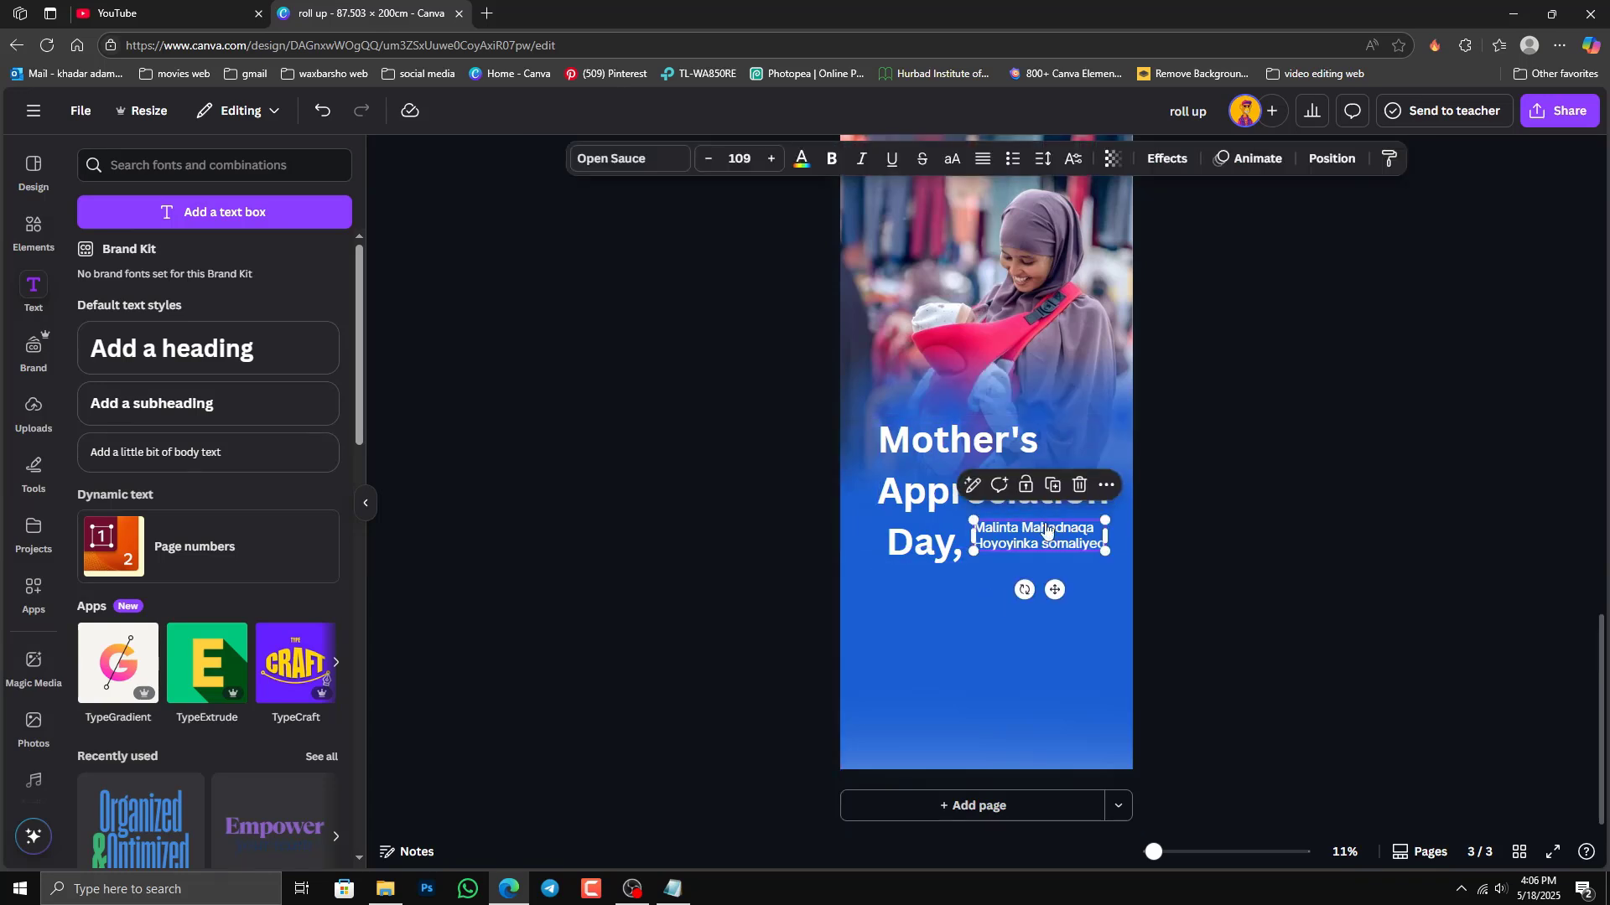
right_click(1046, 529)
left_click(1447, 516)
Step: Recolor the tag beside "Day," on page 3 with a white background shape and blue text
left_click(1018, 552)
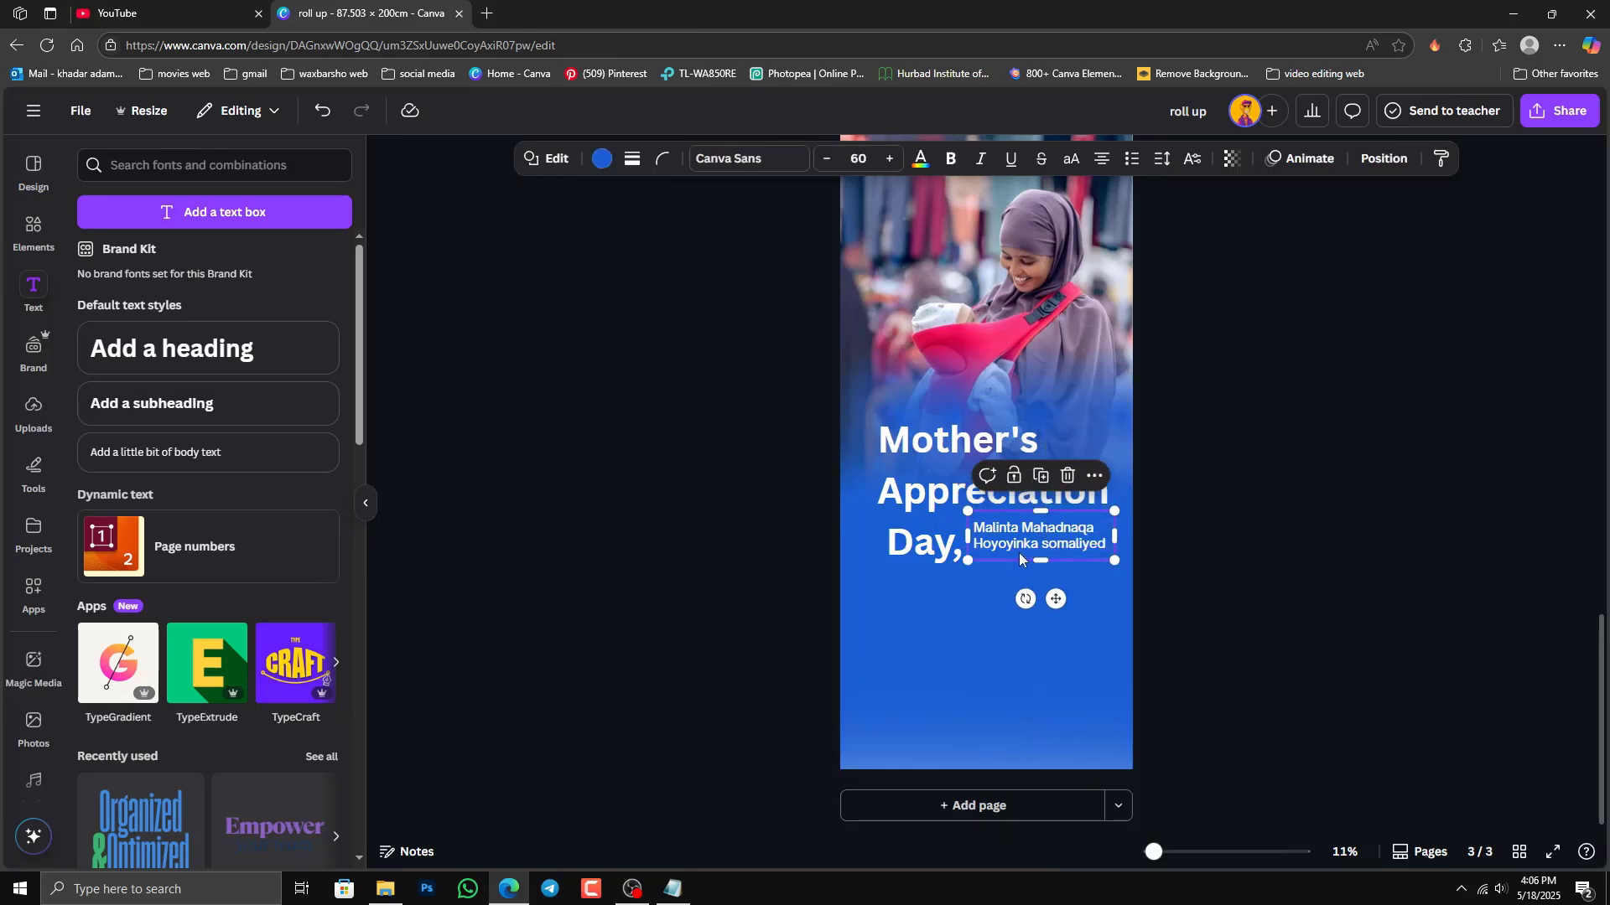
left_click(605, 160)
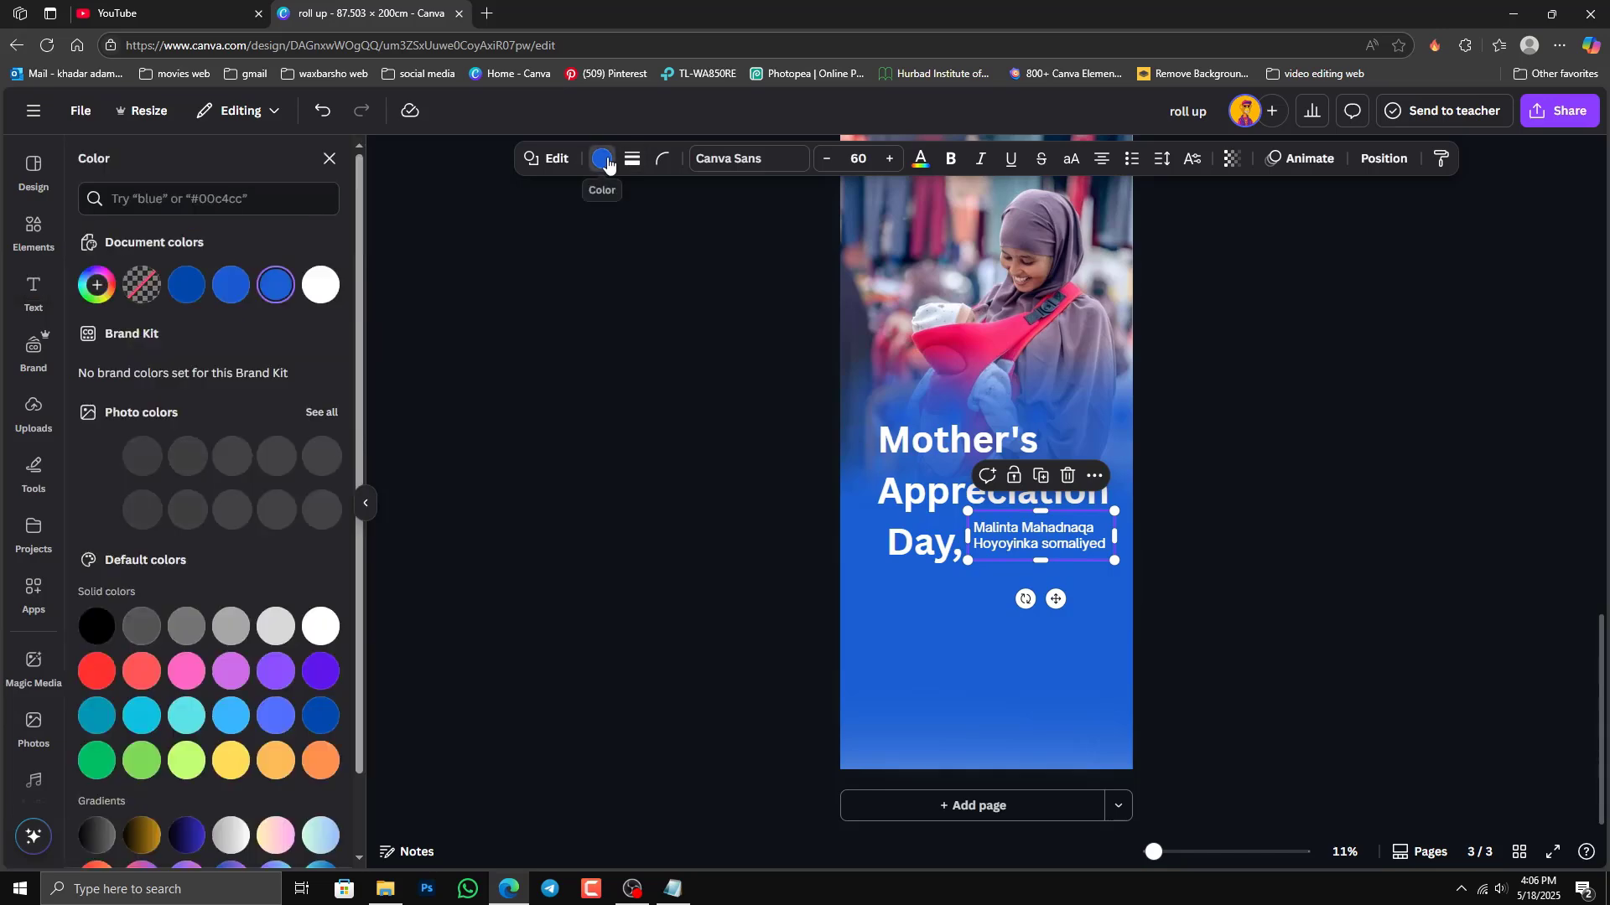
left_click(323, 288)
left_click(1012, 543)
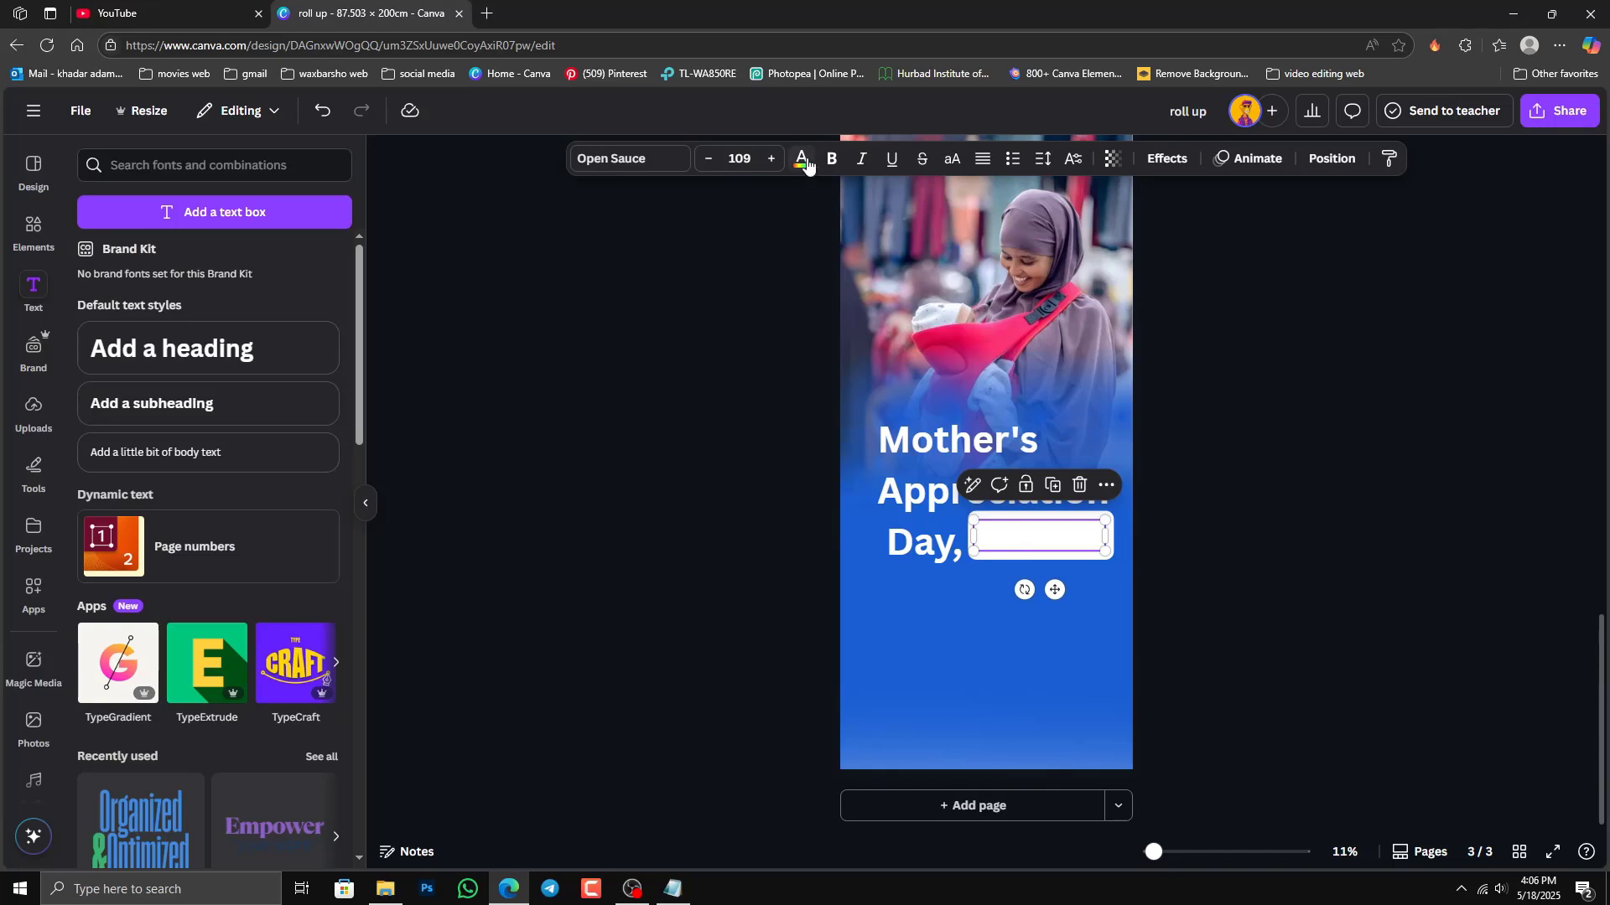
left_click(803, 161)
left_click(238, 286)
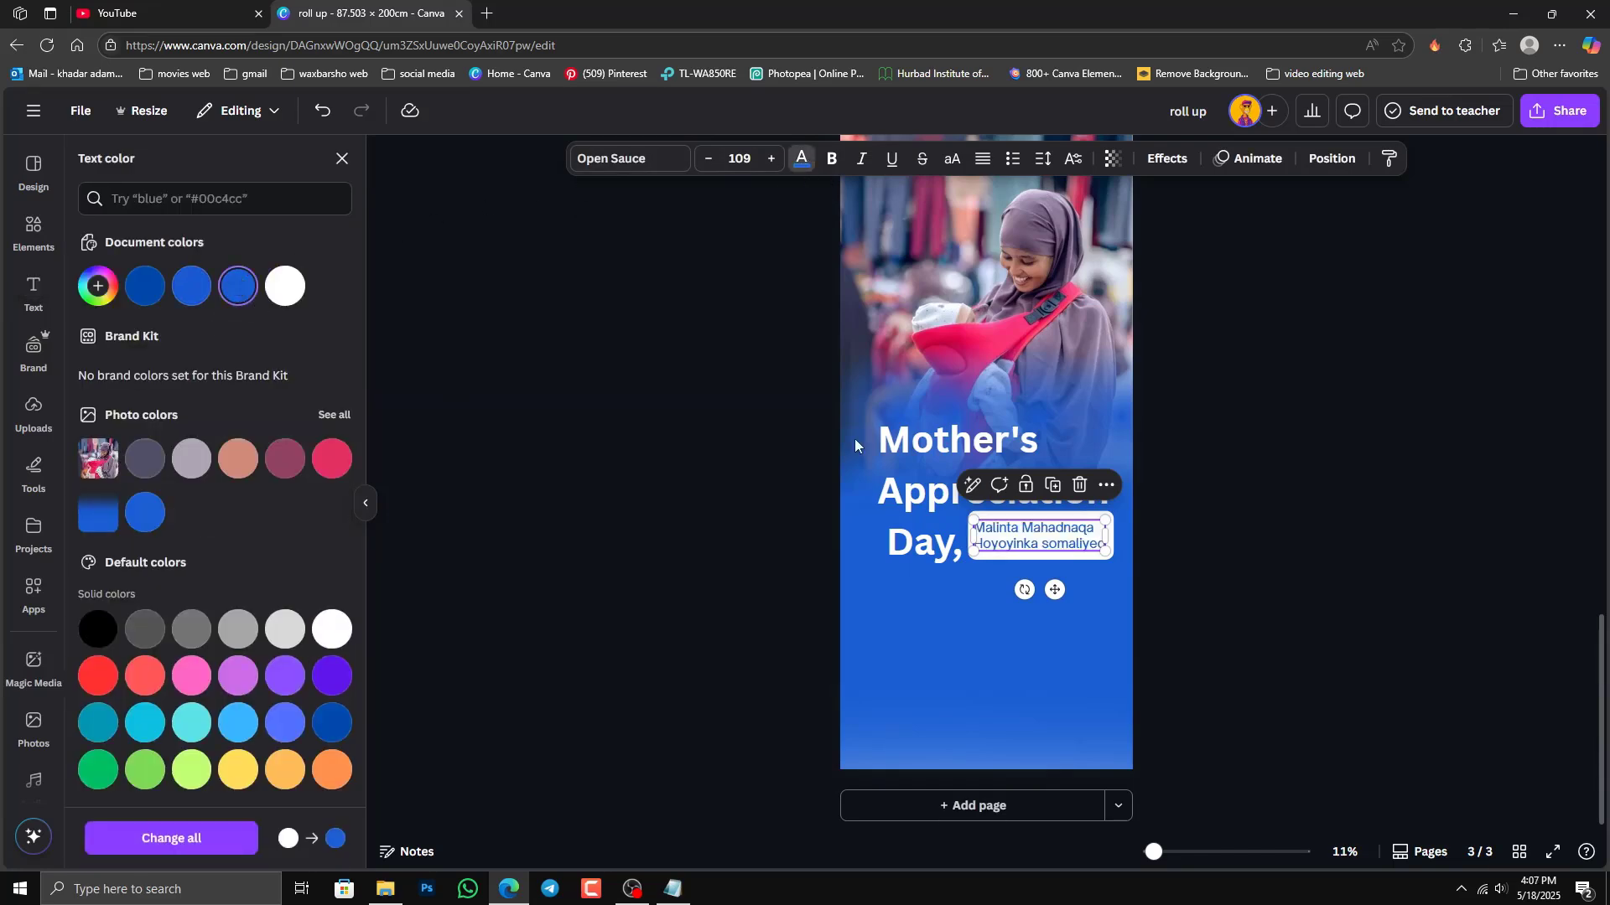
left_click(1194, 567)
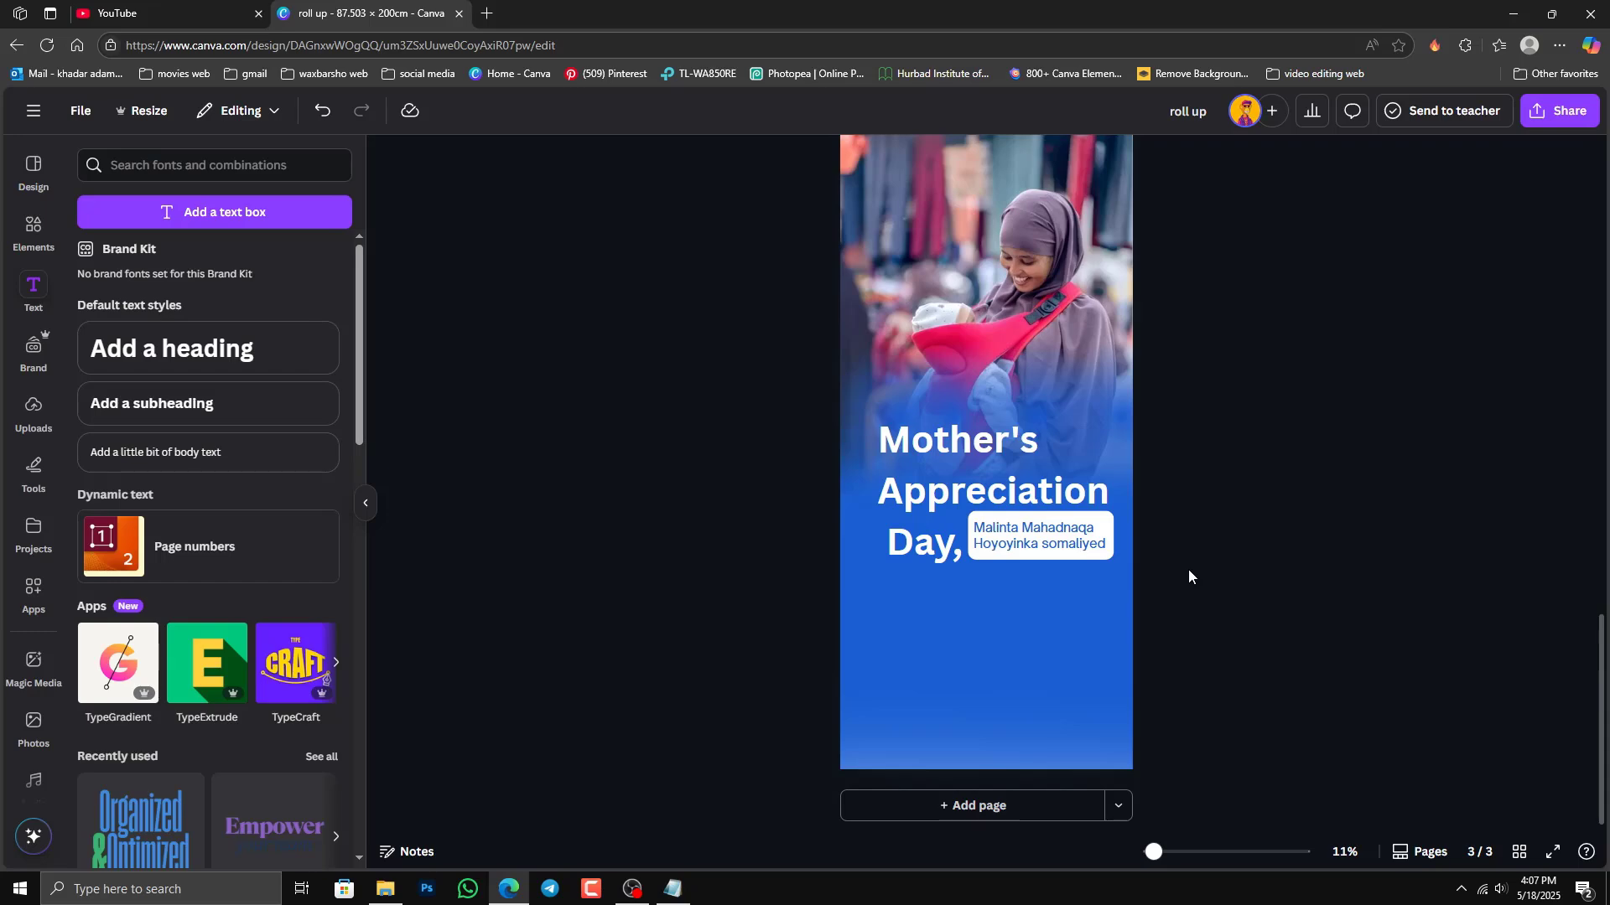
Step: Check the quote text and comma mark below page 1's heading against the matching lines in Notepad
scroll(1189, 569, "up", 5)
scroll(1188, 568, "up", 10)
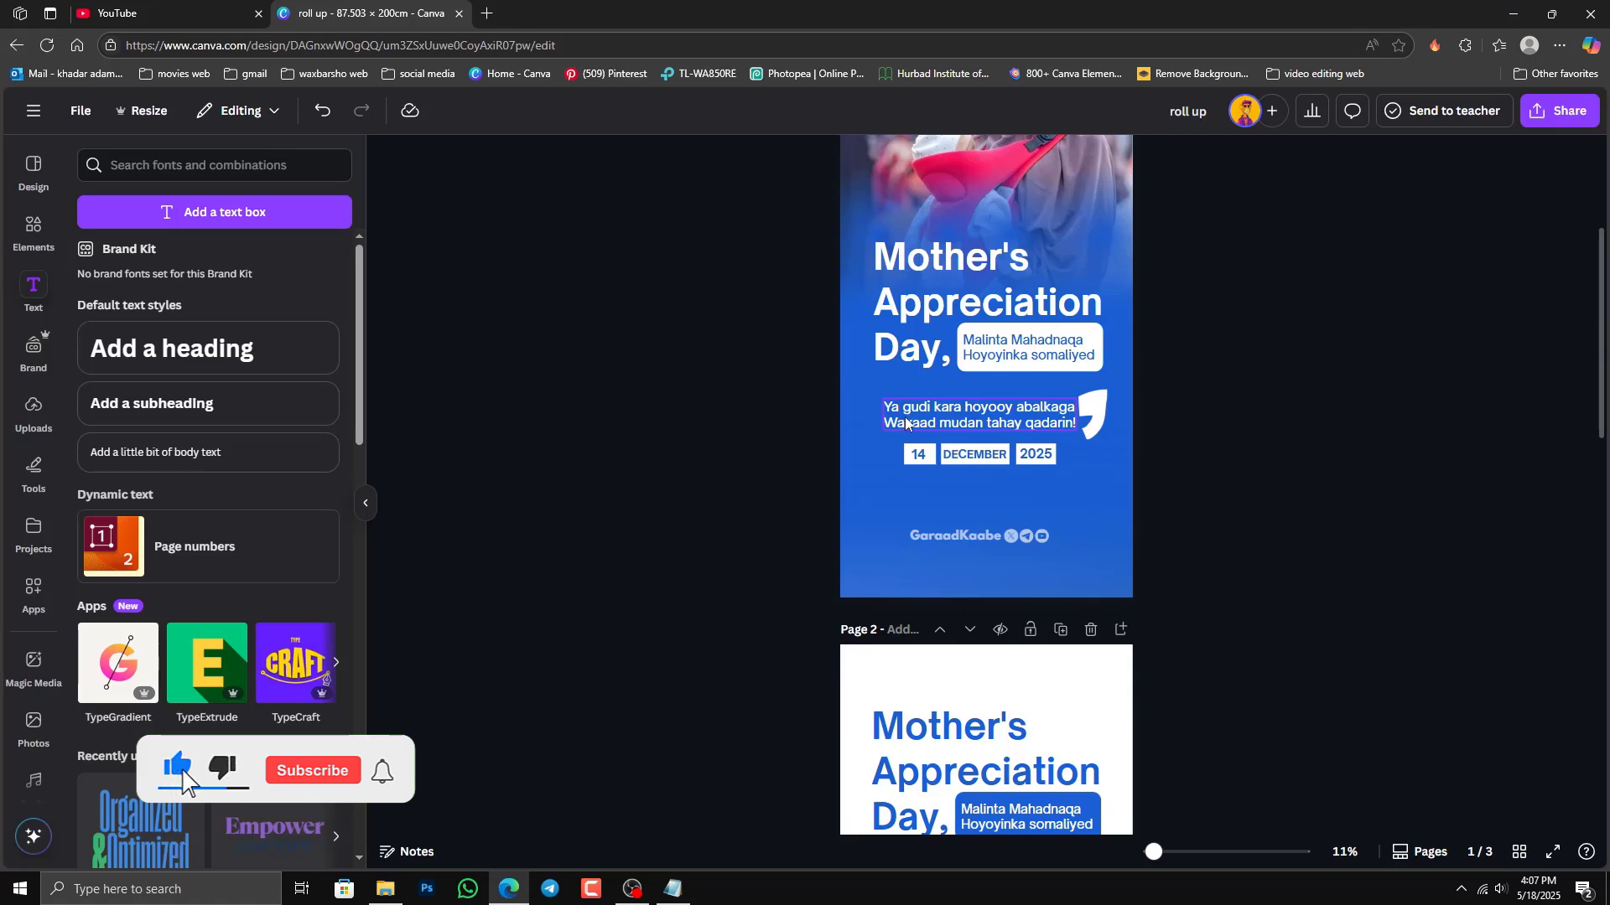
key("alt+Tab")
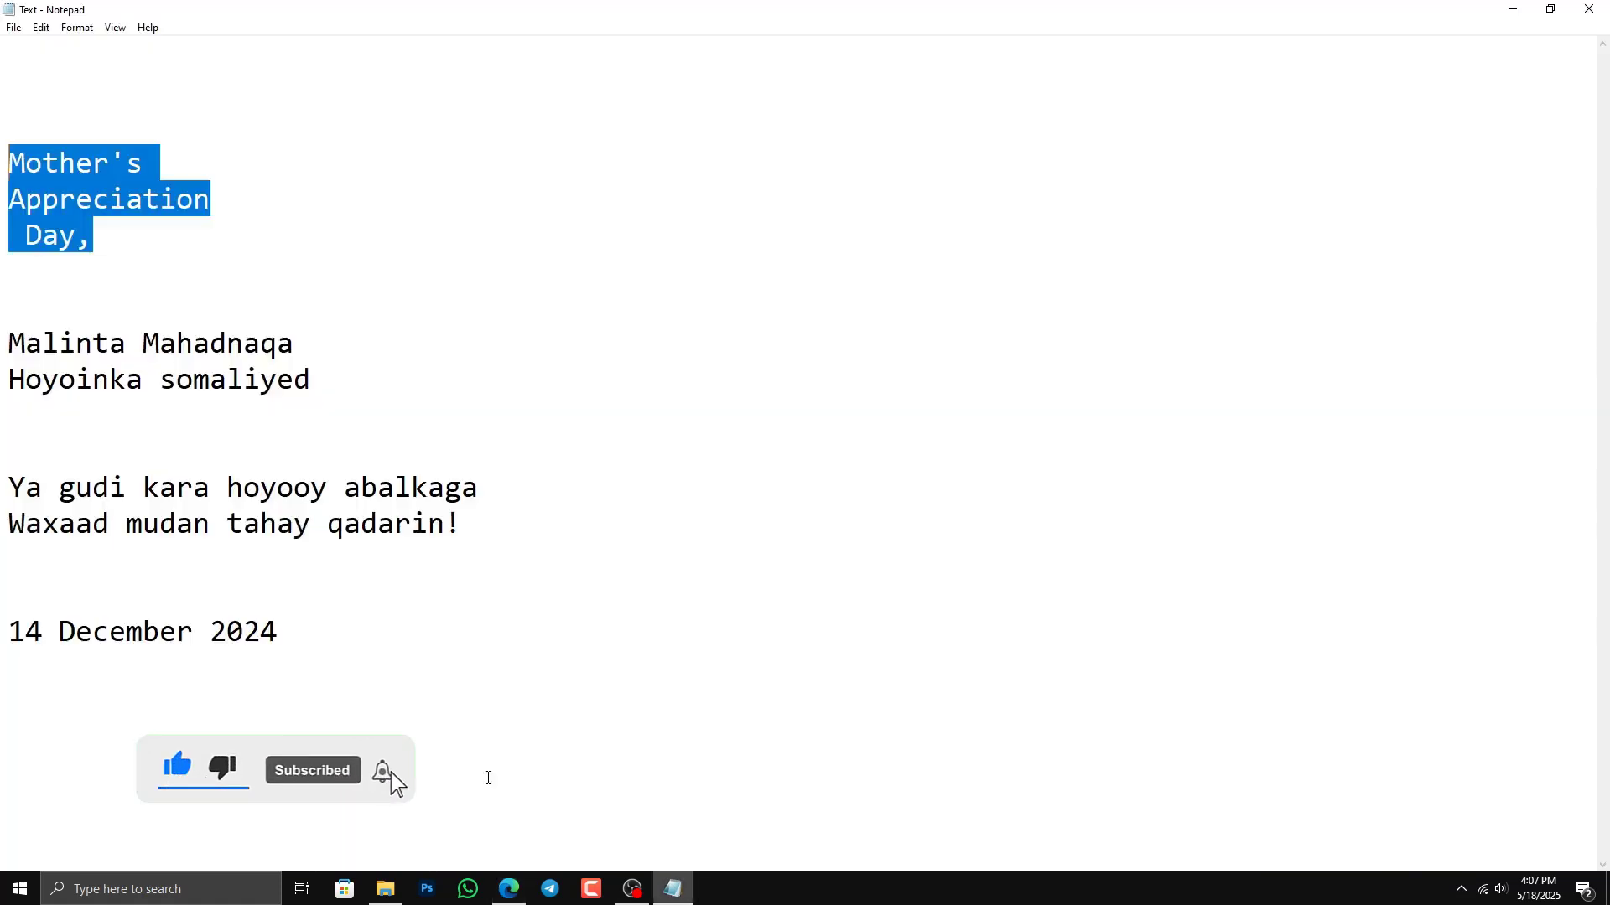
left_click(508, 891)
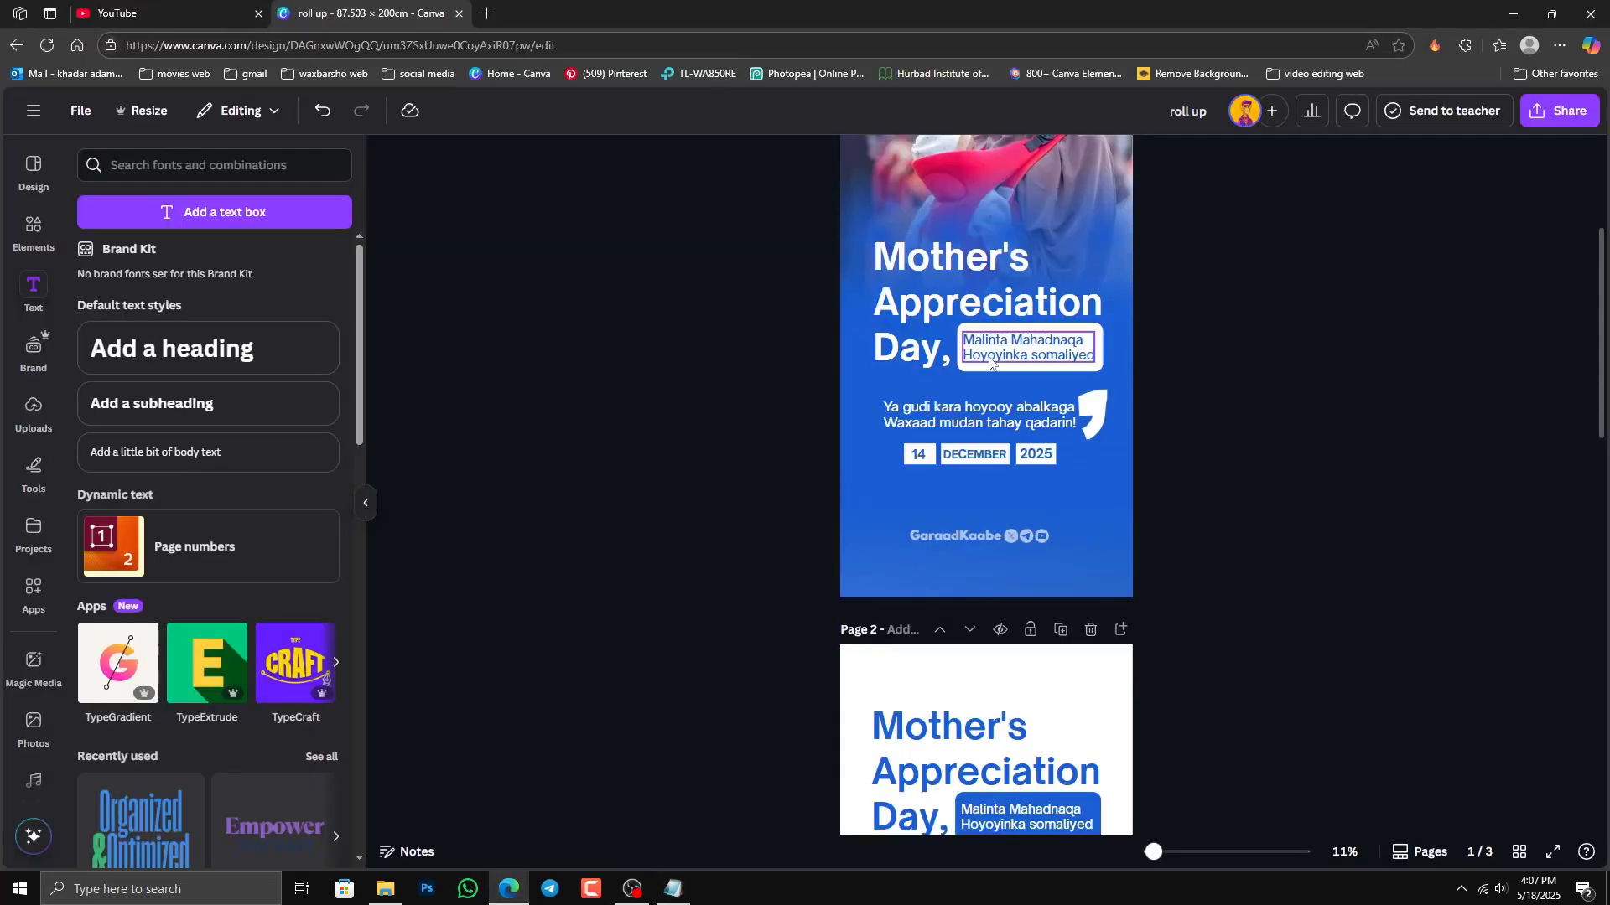
left_click(1098, 417)
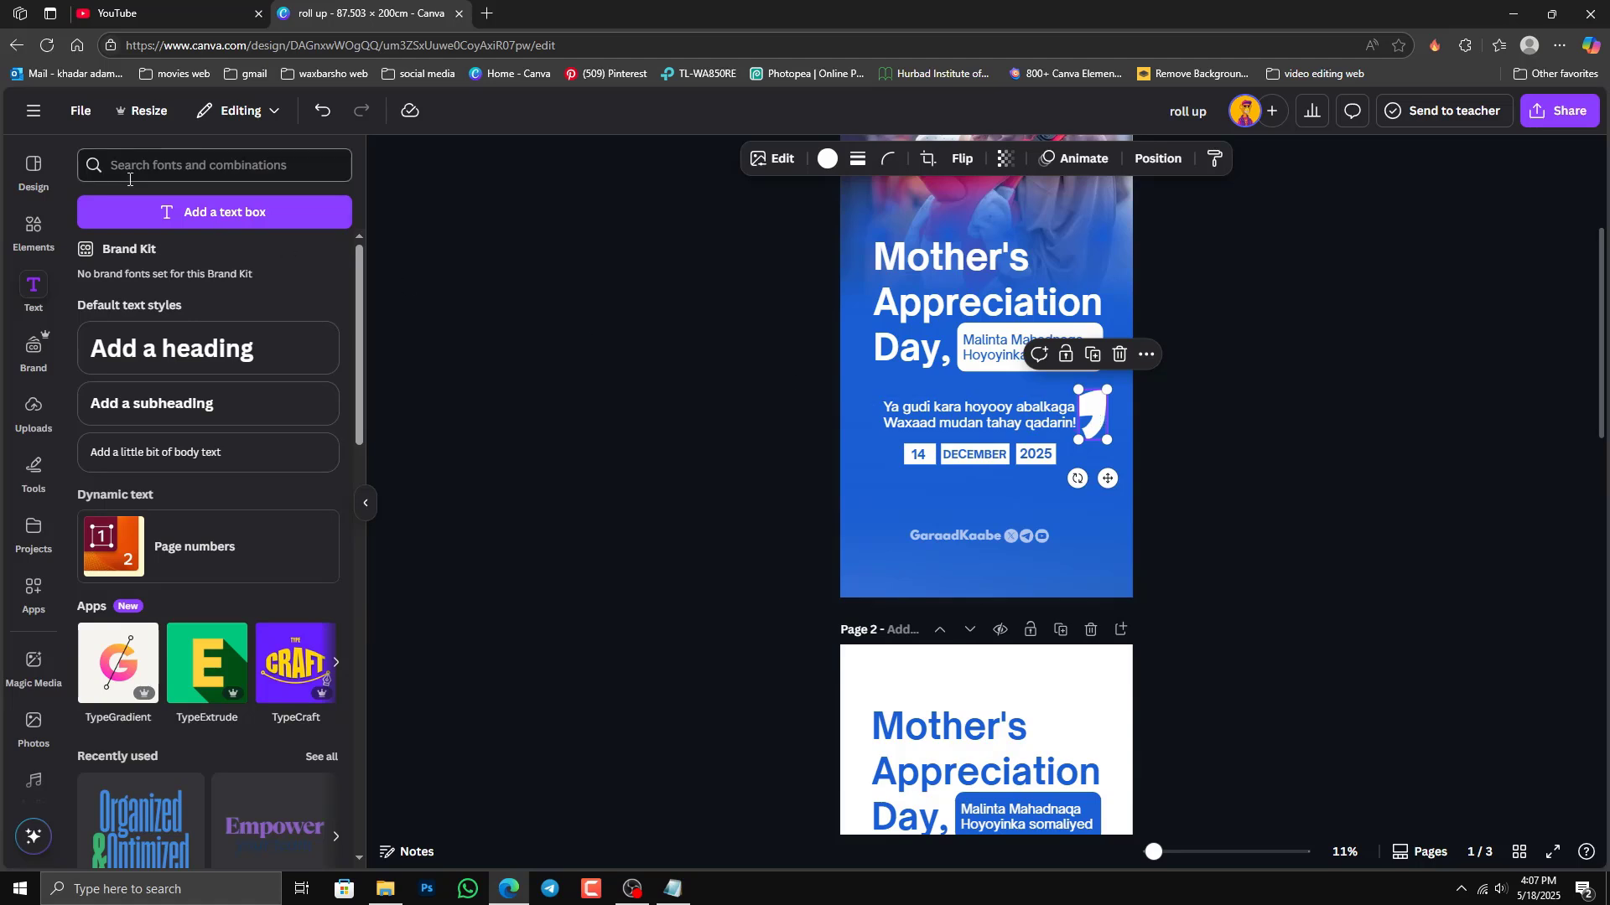
Step: Search for "," among the graphics and across all elements to find a comma mark
left_click(34, 231)
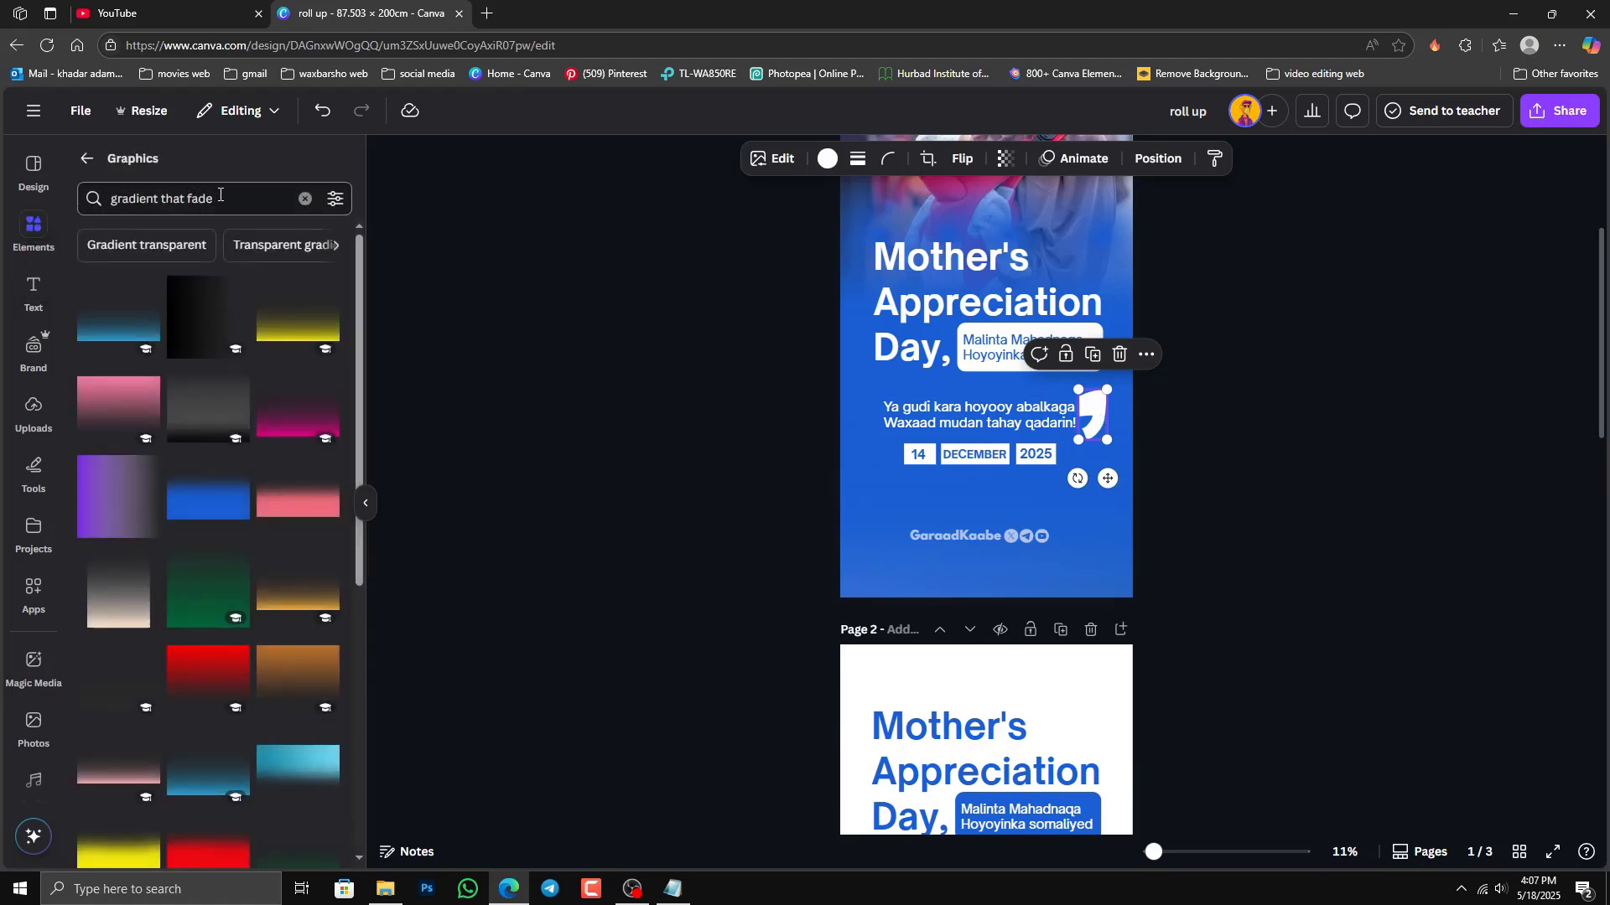
left_click(215, 198)
key("BackSpace")
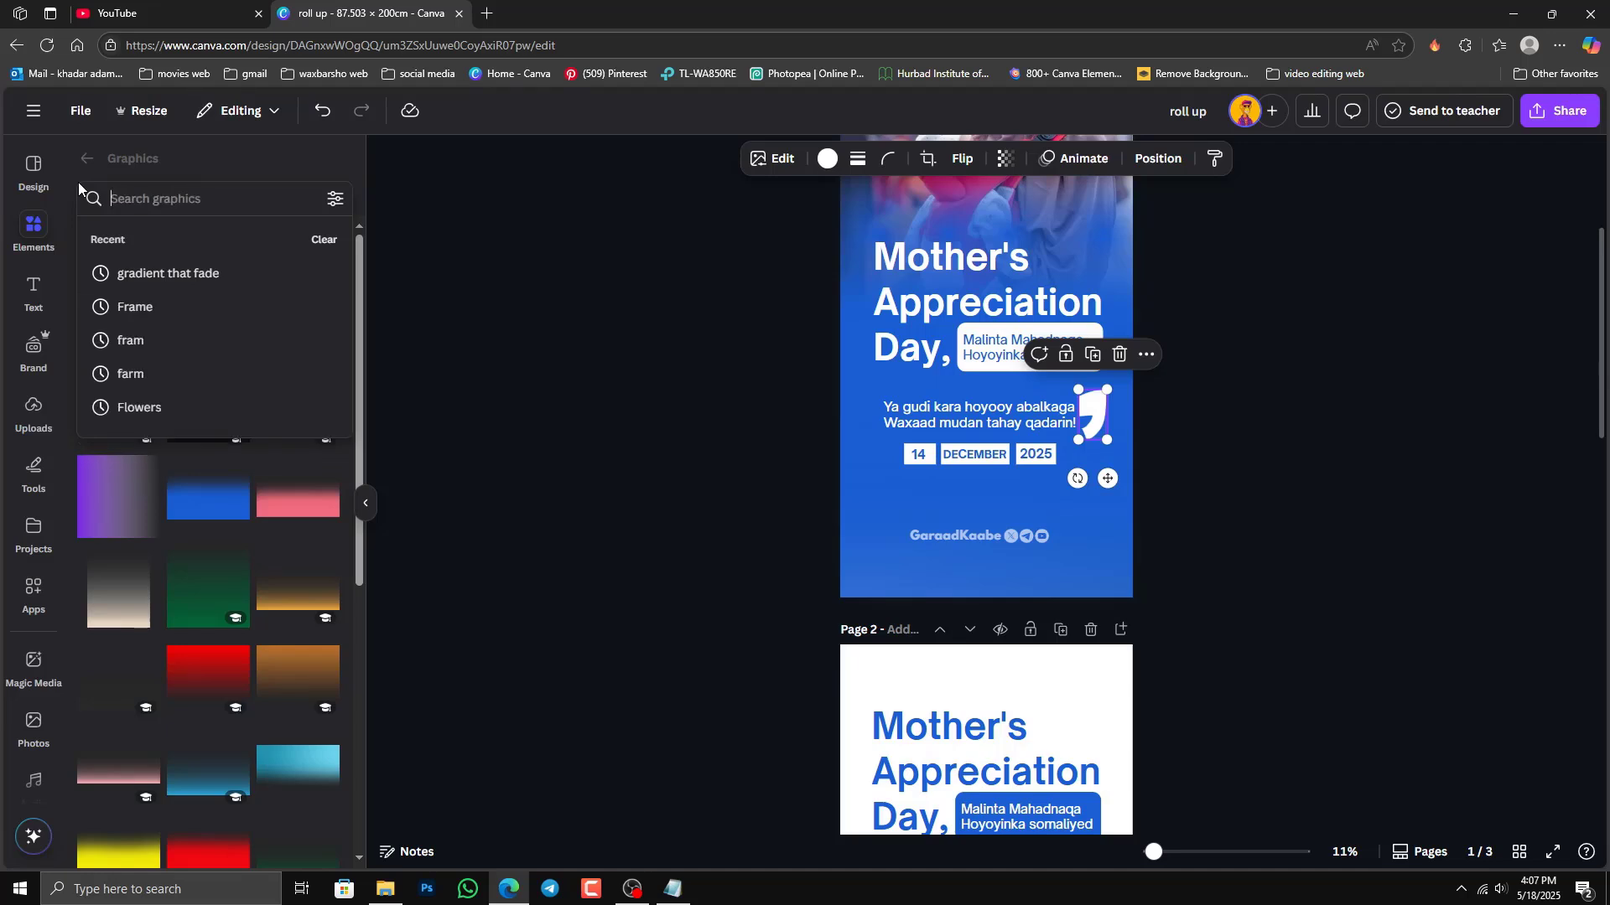
type(",")
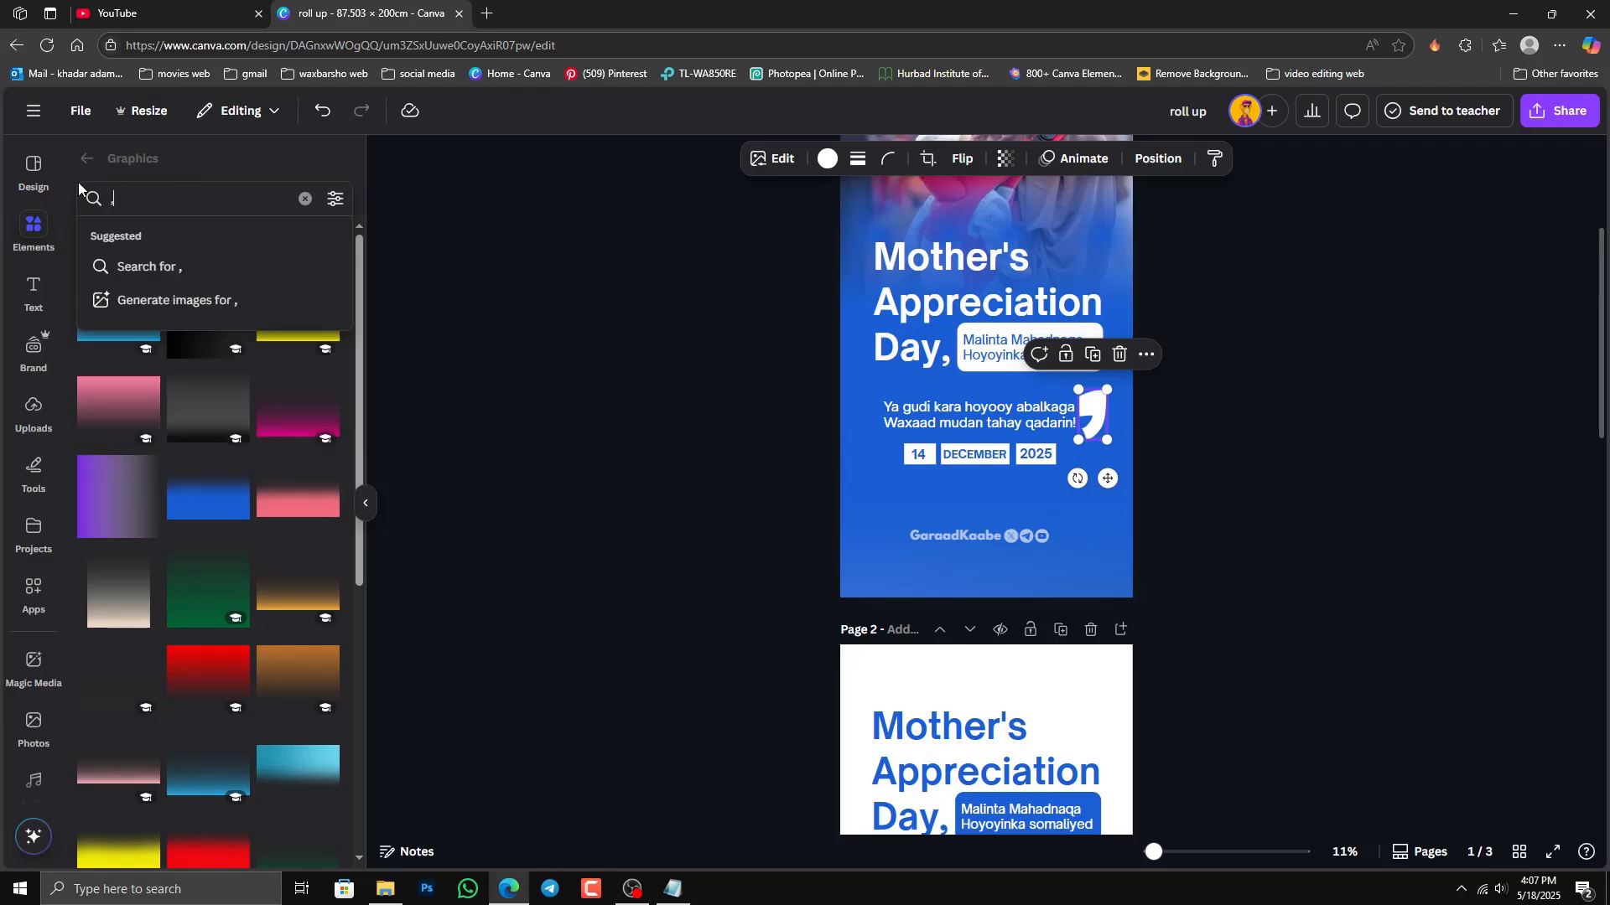
key("Return")
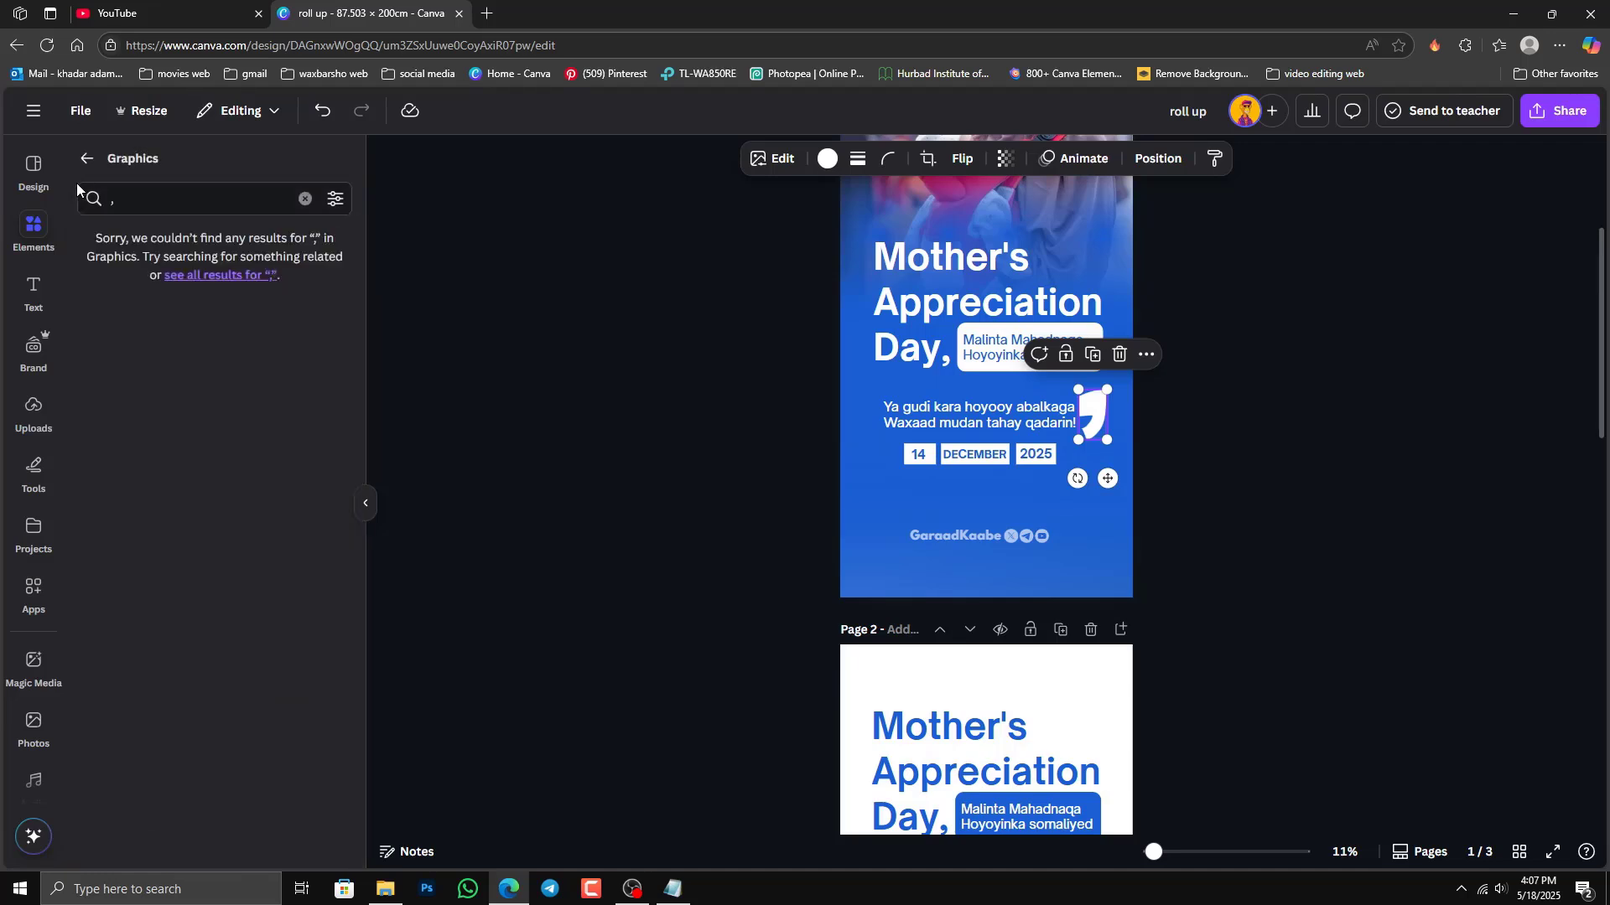
left_click(86, 158)
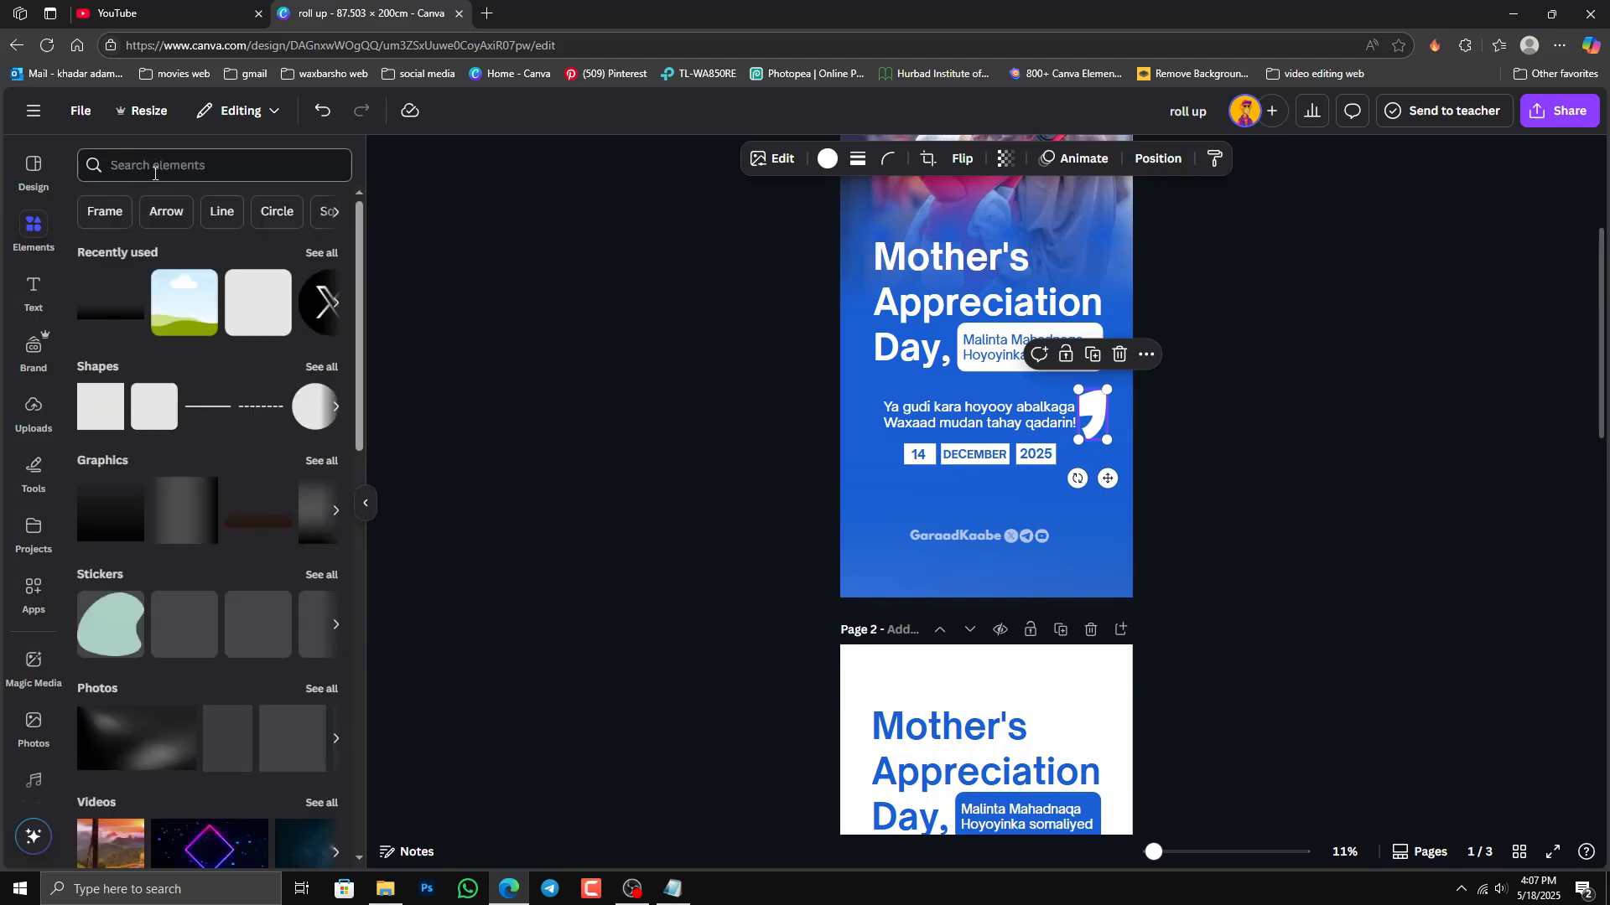
left_click(156, 167)
type(",")
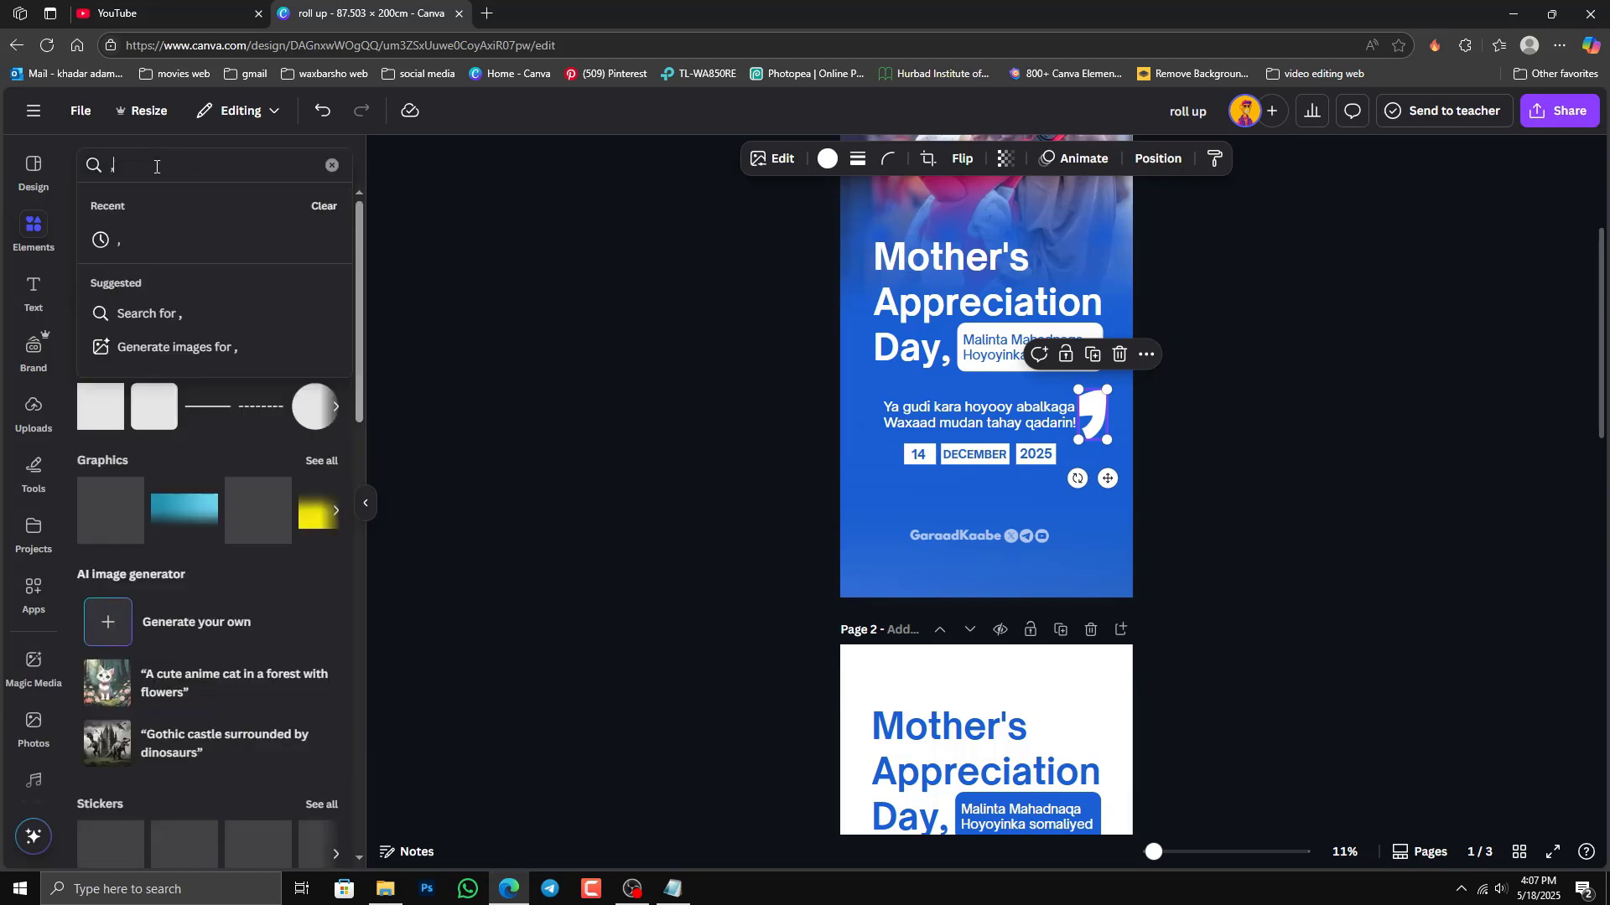
key("Return")
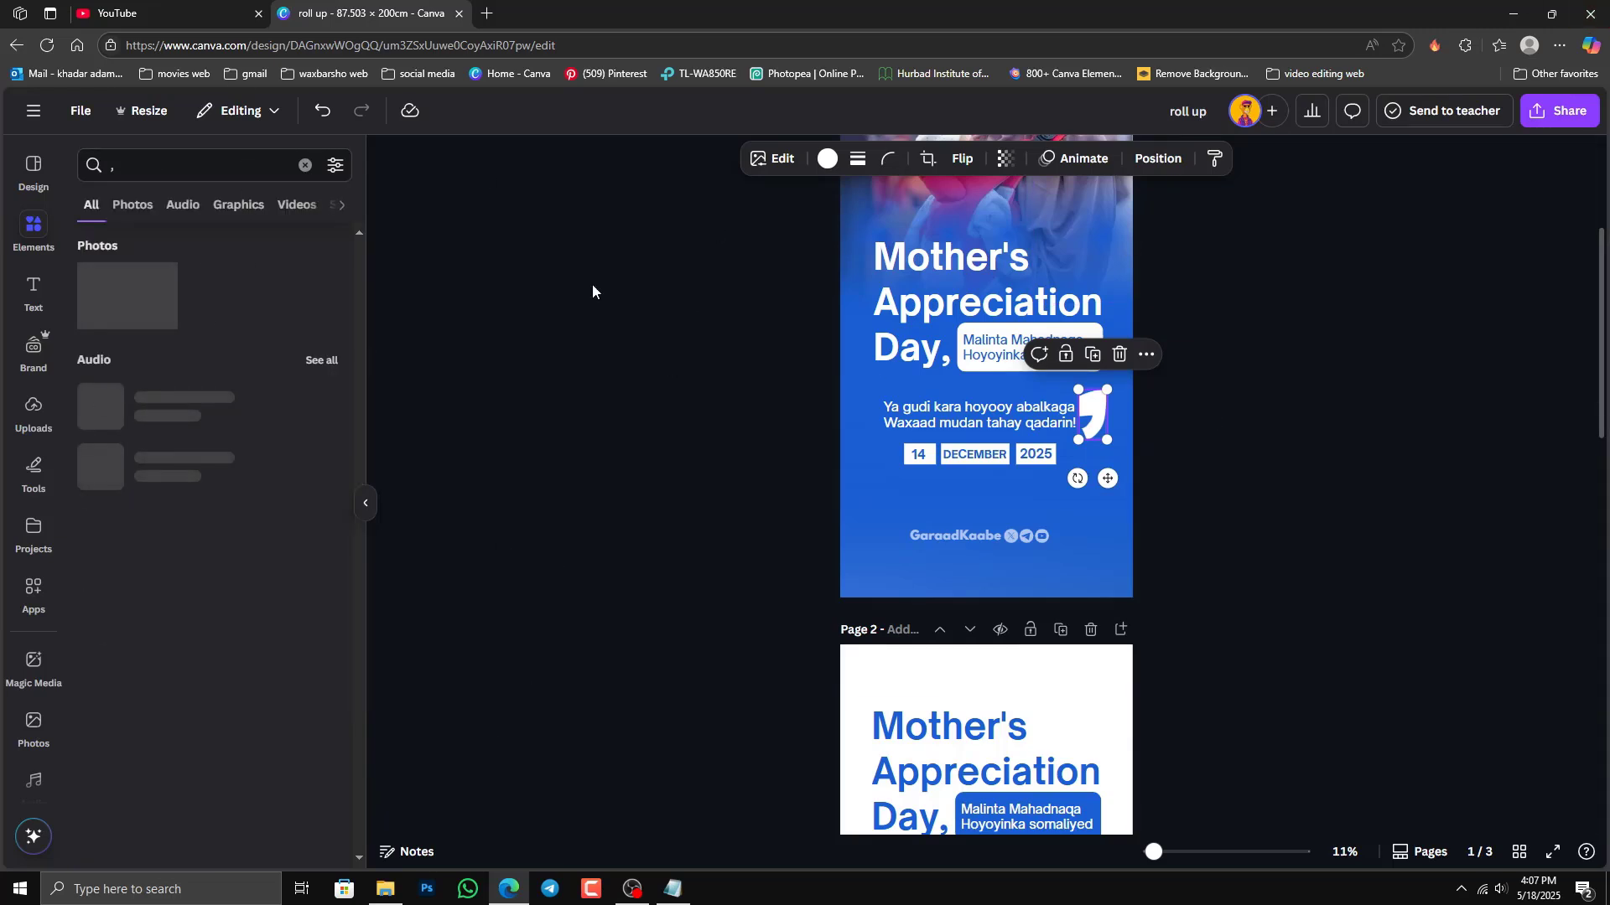
Step: Copy the quote text and comma mark from page 1 and paste them onto page 3
left_click(1221, 480)
left_click(1102, 421)
left_click(984, 422, "shift")
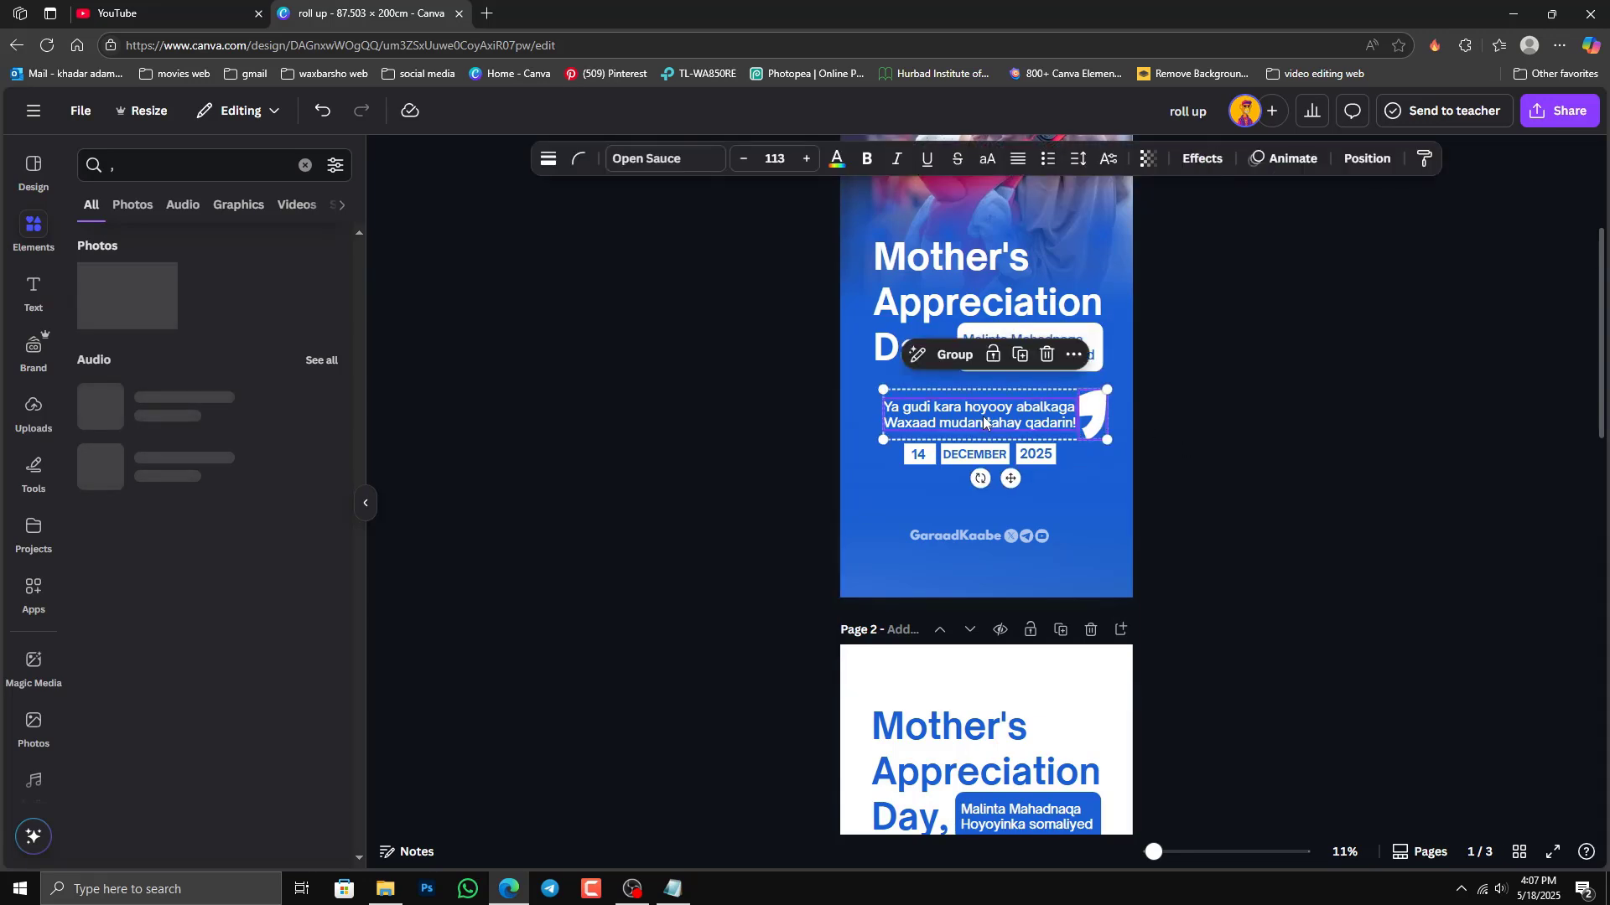
scroll(1345, 545, "down", 15)
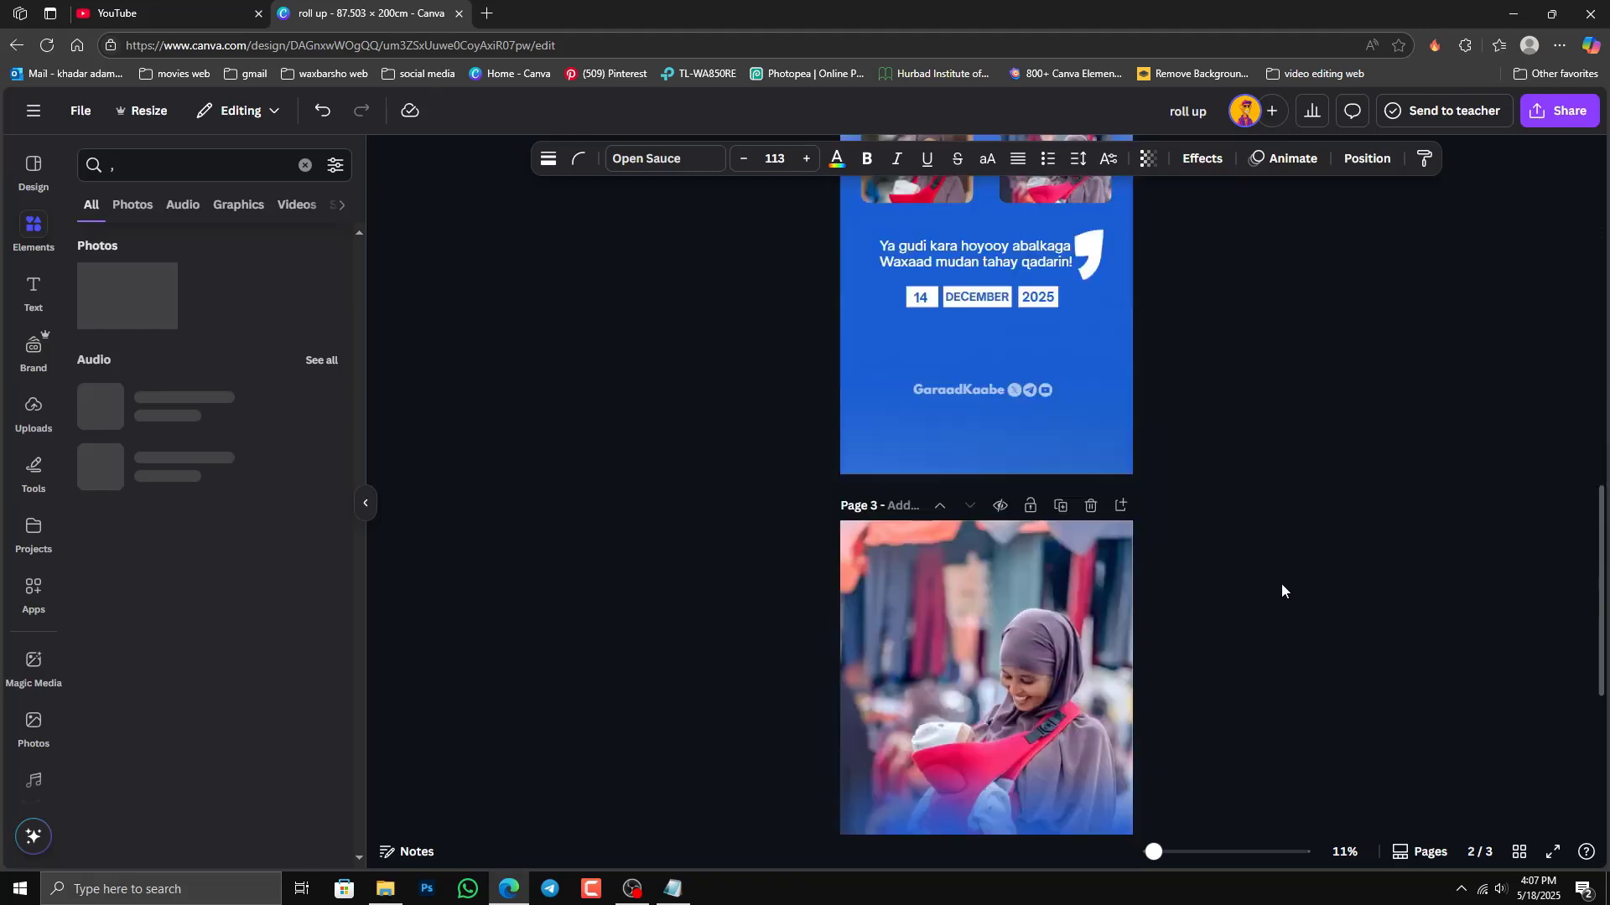
left_click(945, 642)
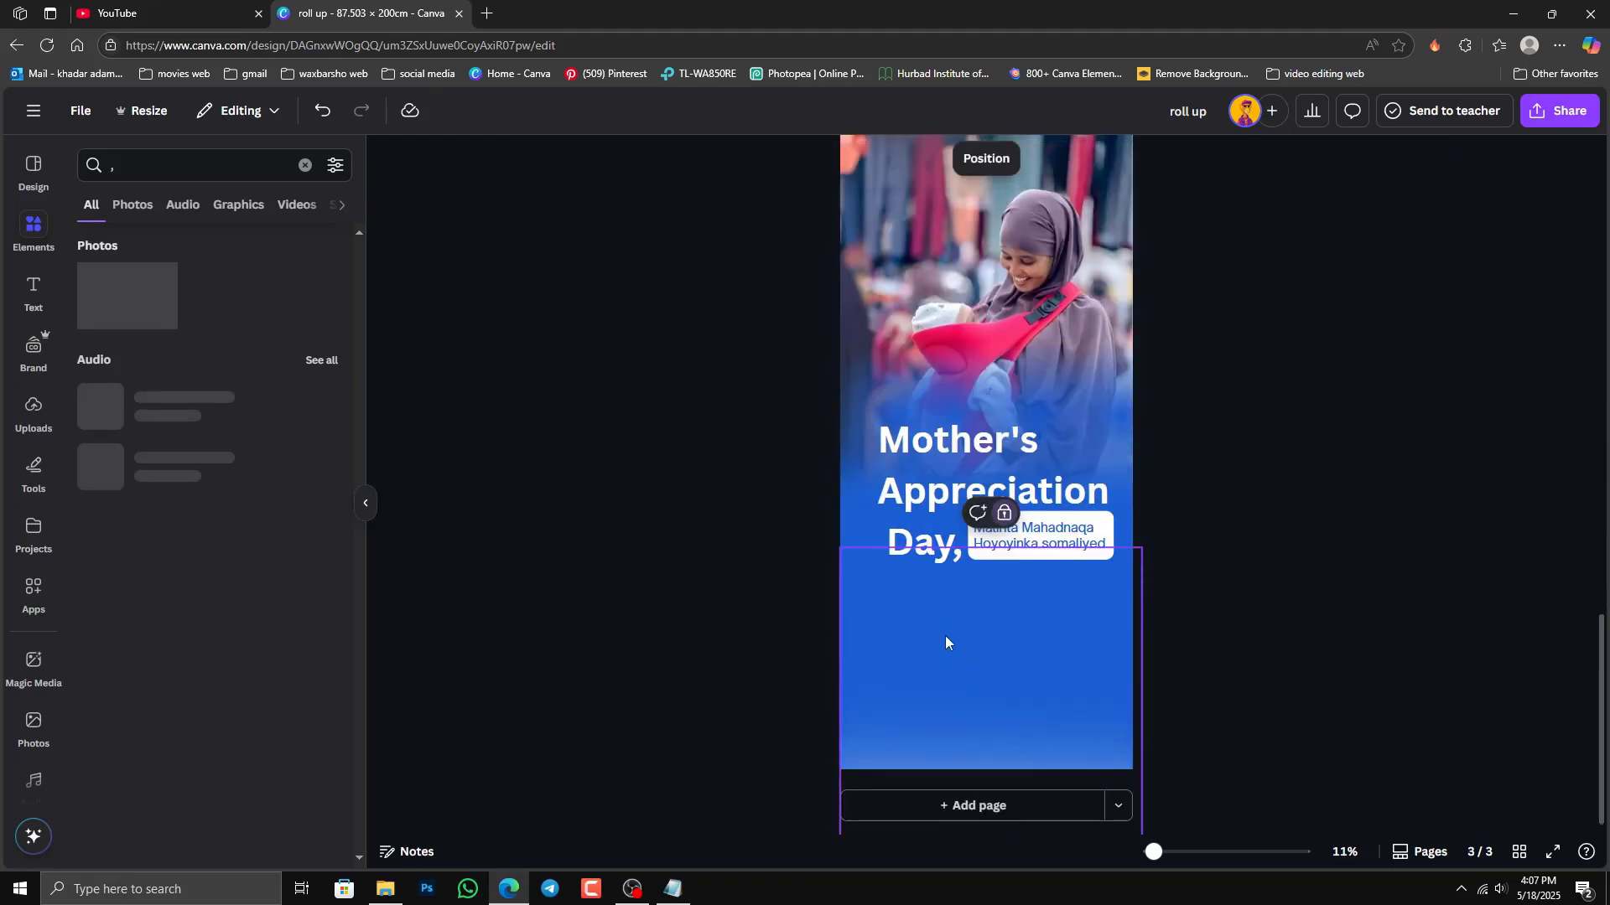
key("ctrl+v")
left_click(1337, 577)
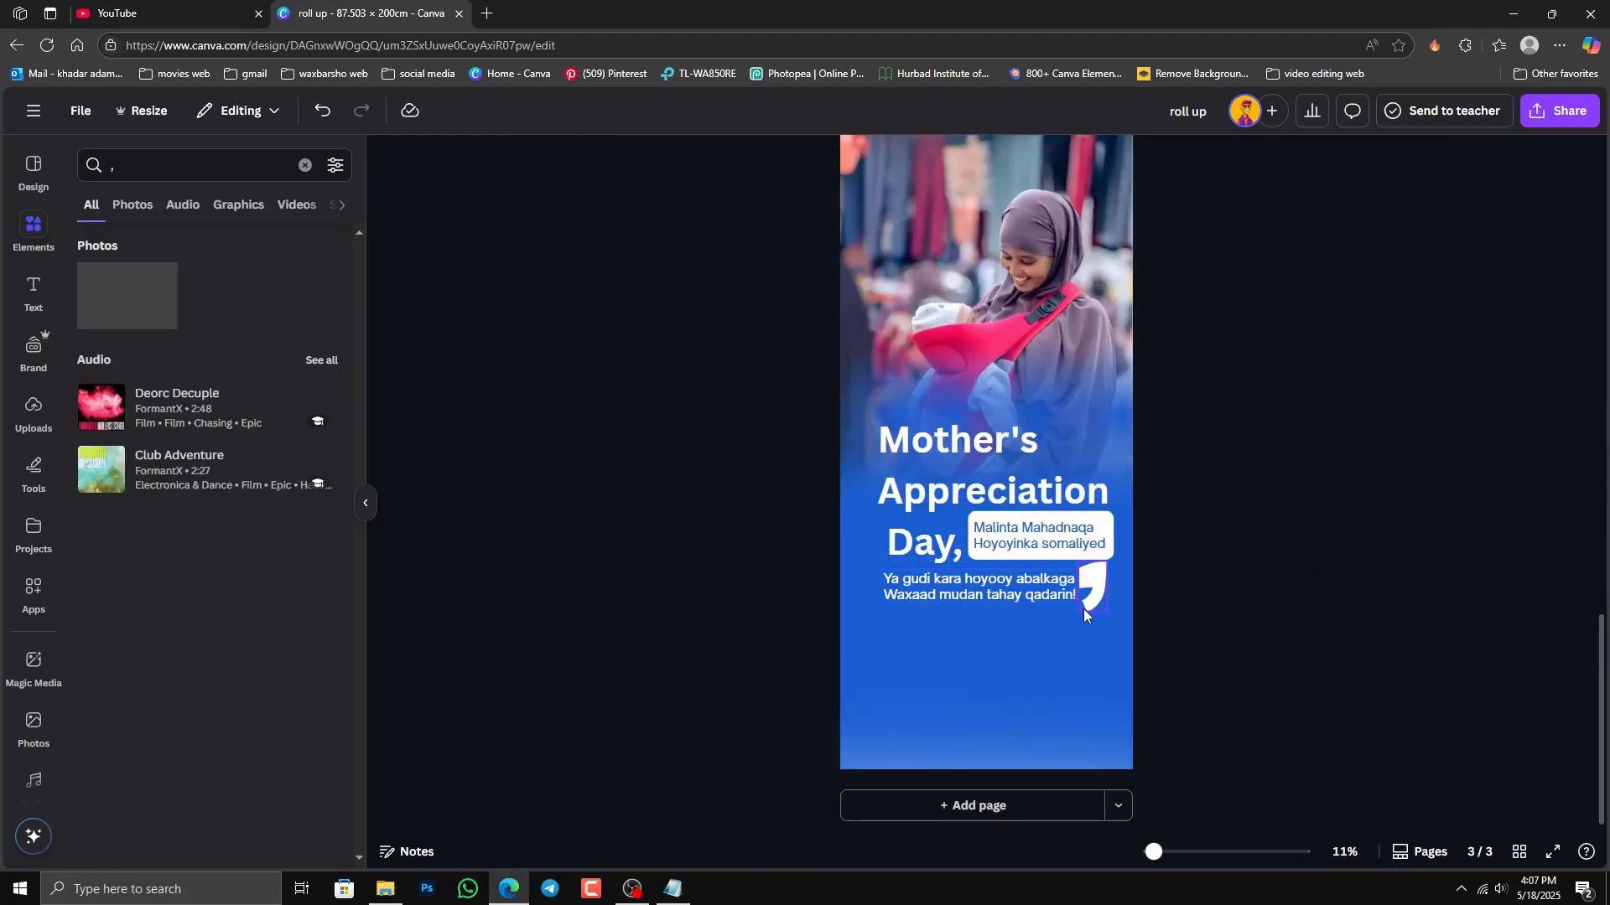
Step: Move the pasted quote and comma mark slightly down on page 3, just below the white text tag
left_click(1085, 597)
left_click_drag(1083, 592, 1028, 616)
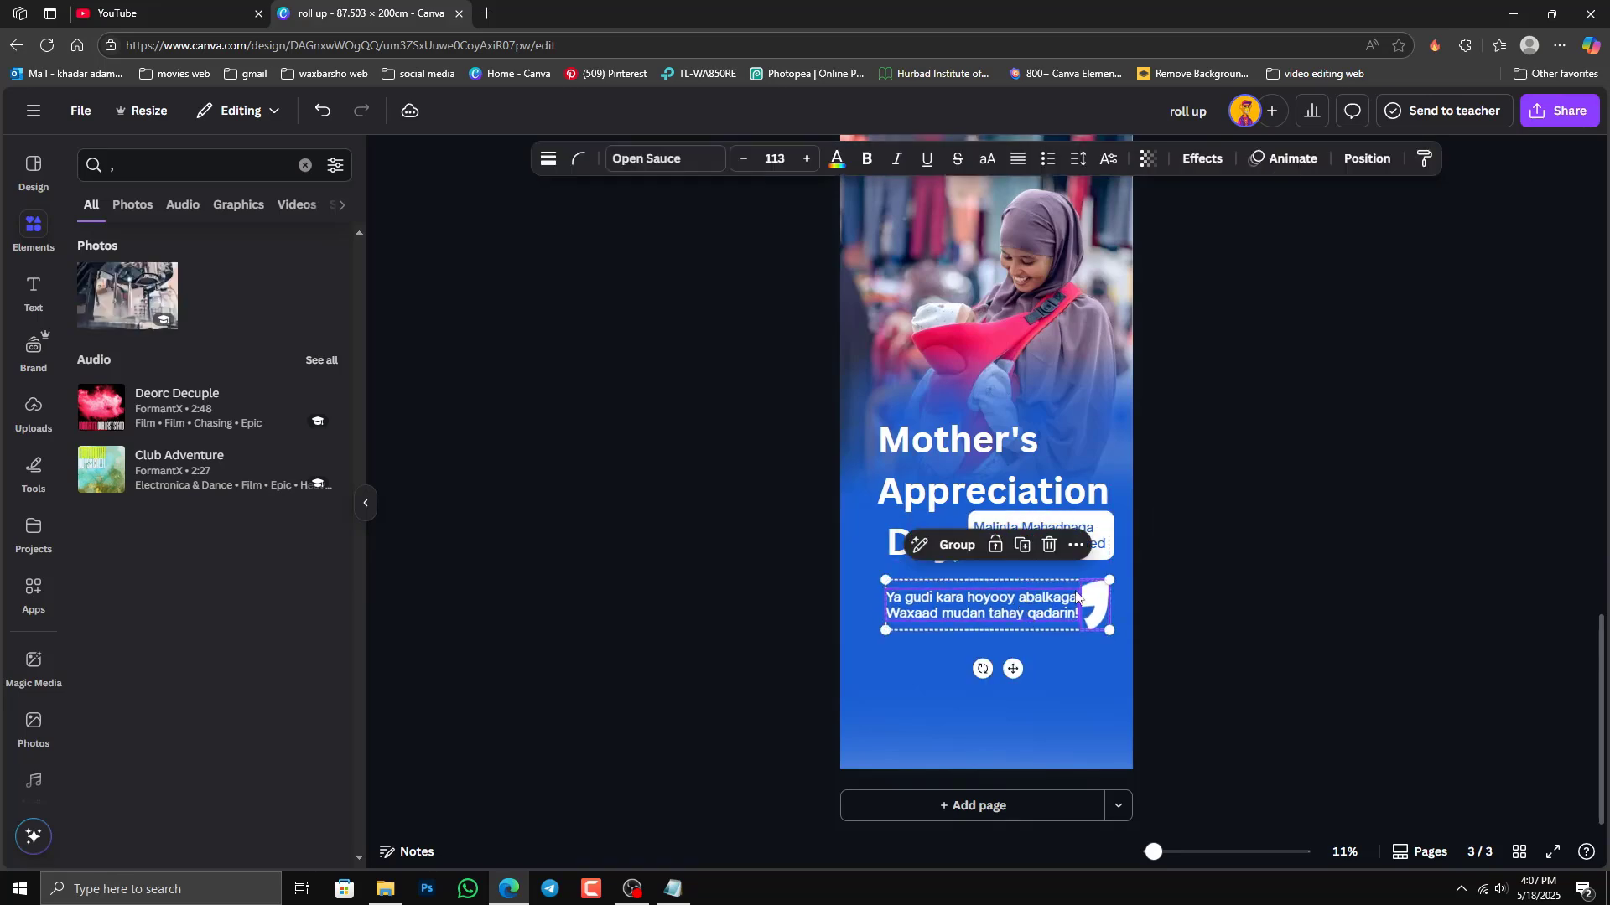
left_click(1155, 537)
Step: Lock the blue background shape behind the quote and date on page 2
scroll(1155, 536, "up", 8)
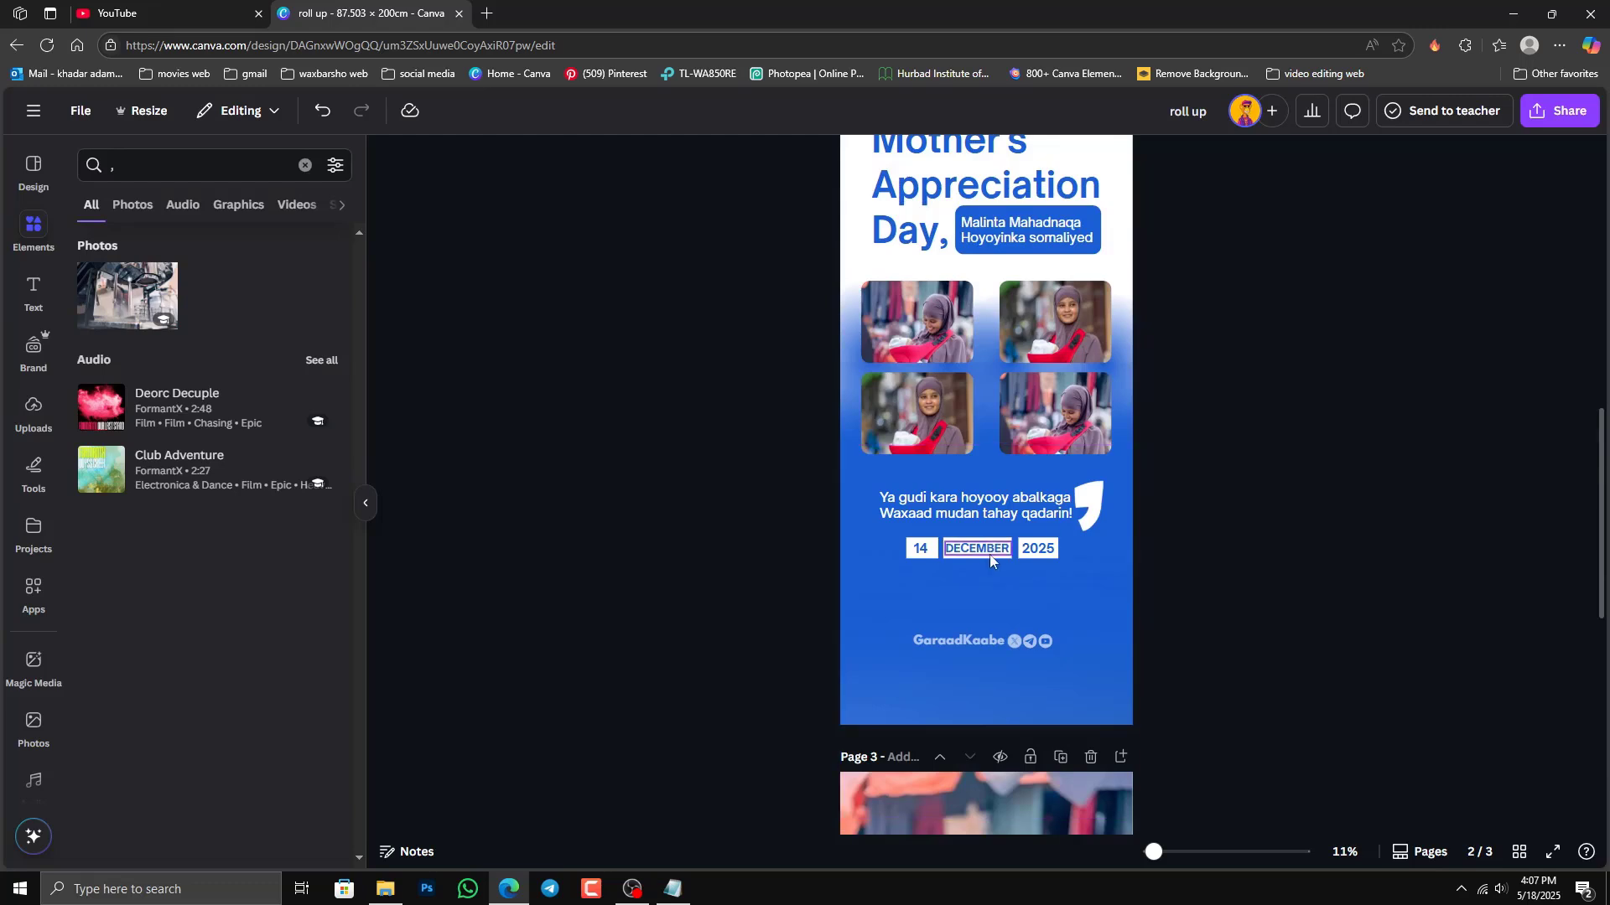
left_click(889, 534)
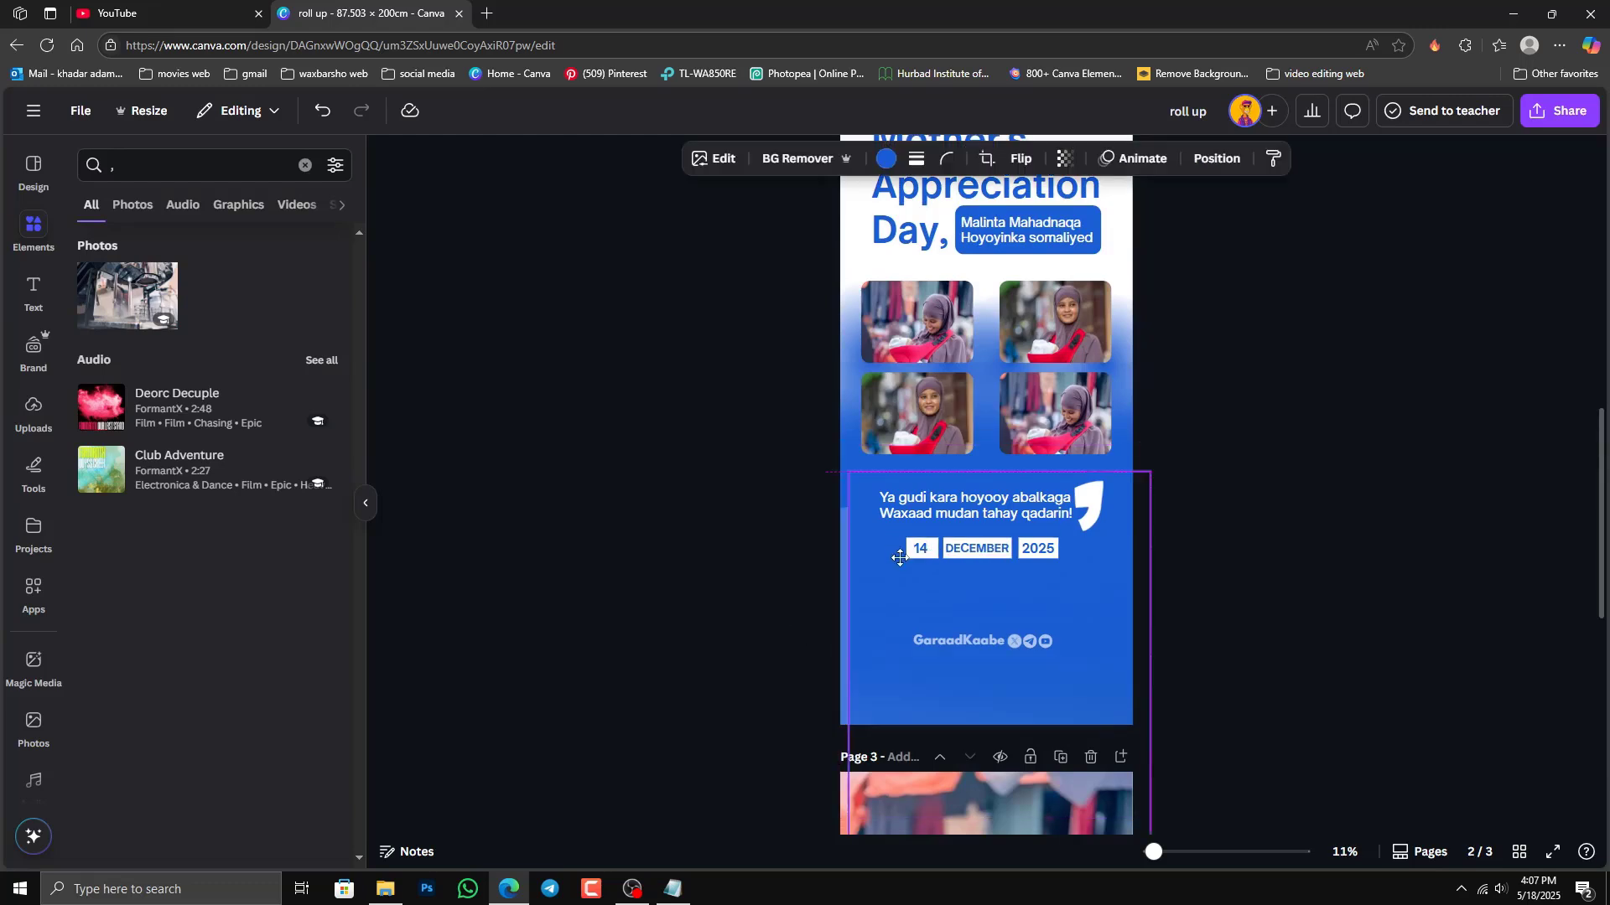
left_click(1373, 549)
right_click(1094, 556)
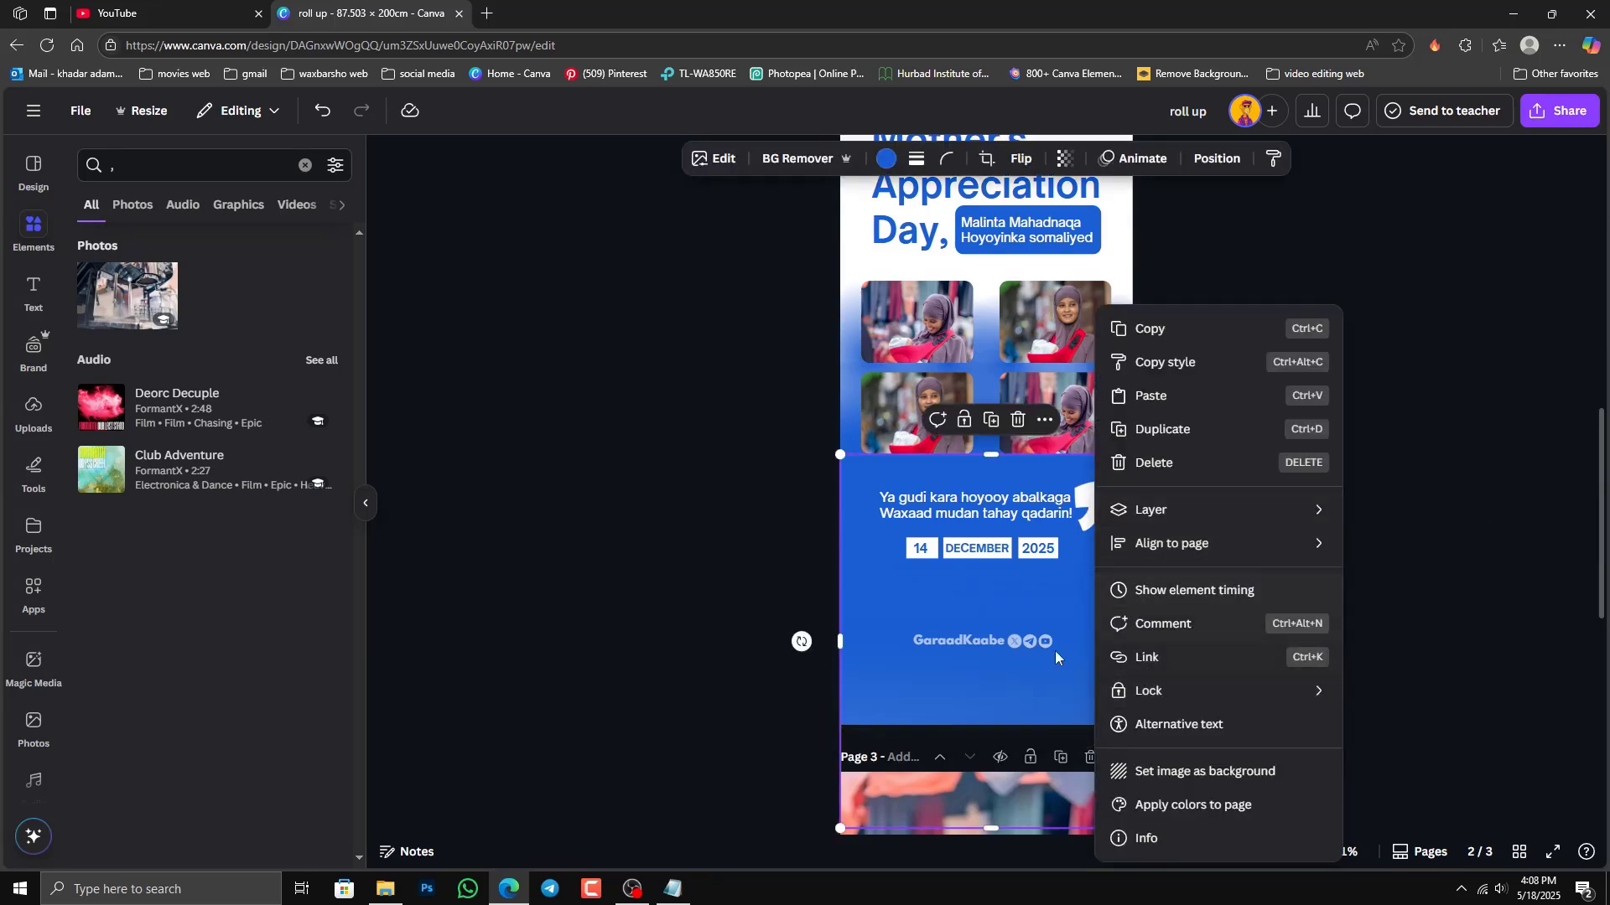
mouse_move(1140, 691)
left_click(971, 699)
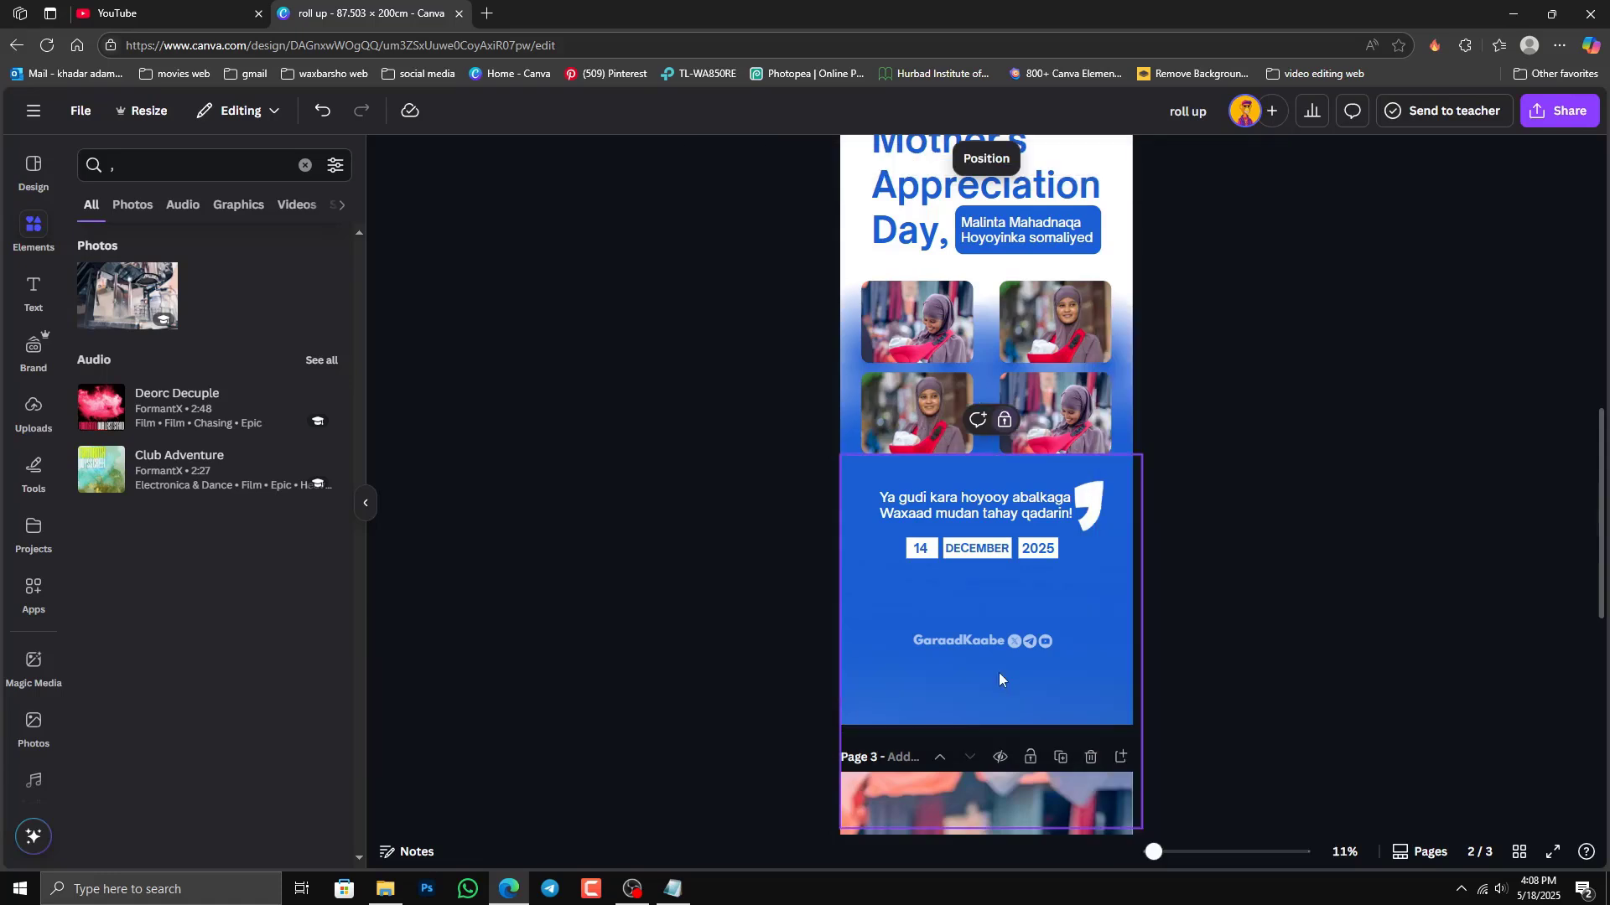
left_click(1269, 552)
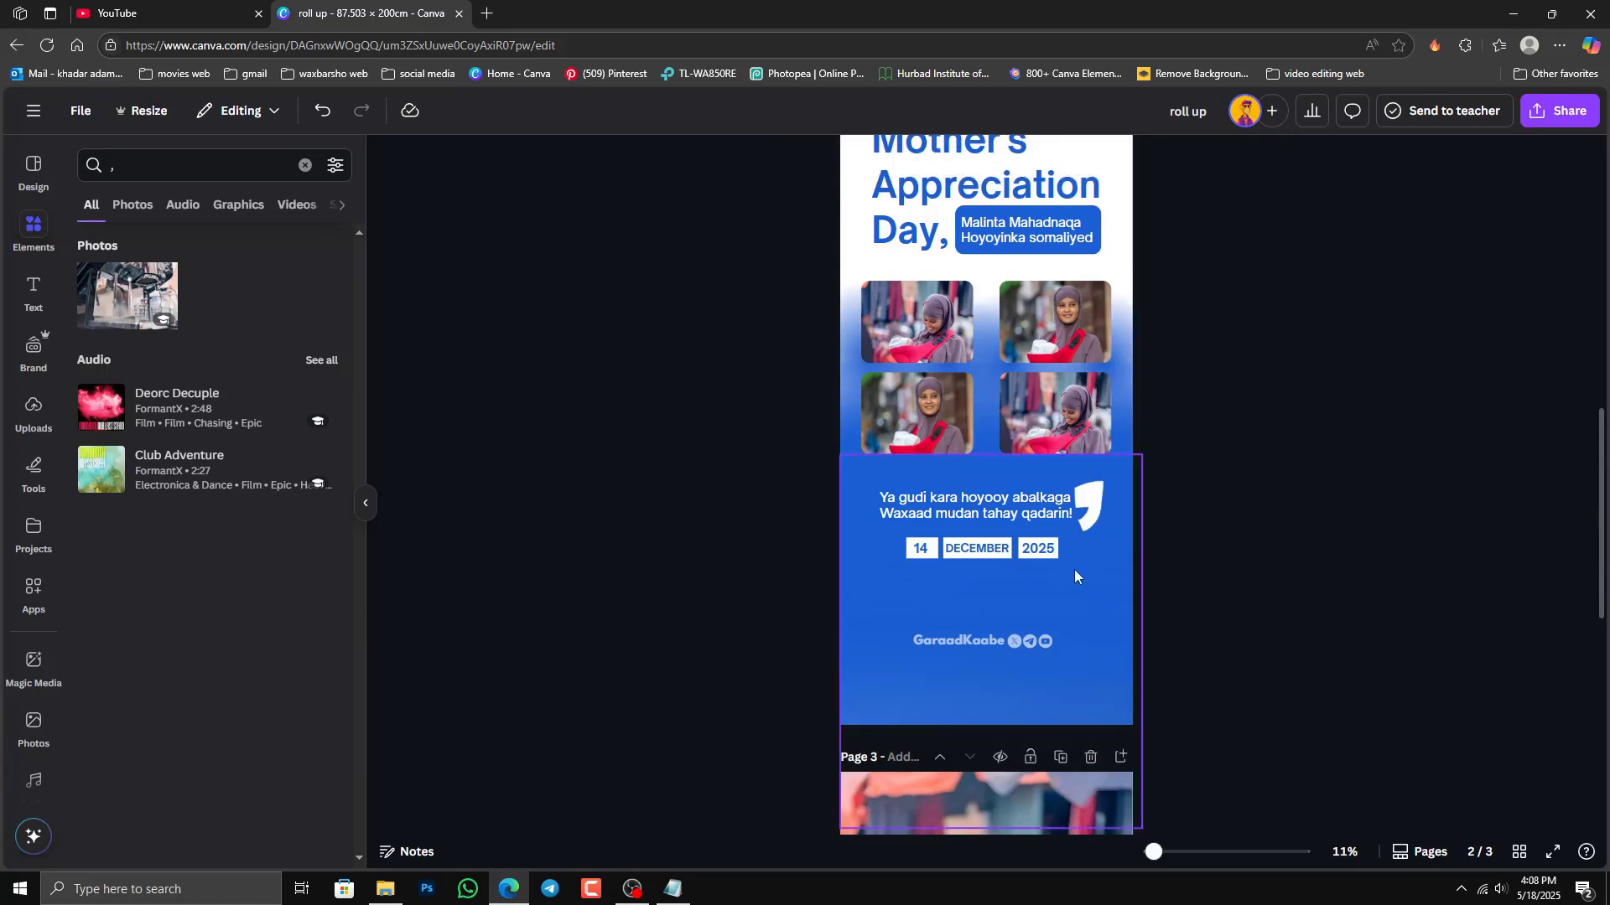
Step: Copy the 14, DECEMBER and 2025 date tags from page 2 to page 3, deleting the blue gradient shape pasted with them
left_click_drag(1075, 570, 892, 531)
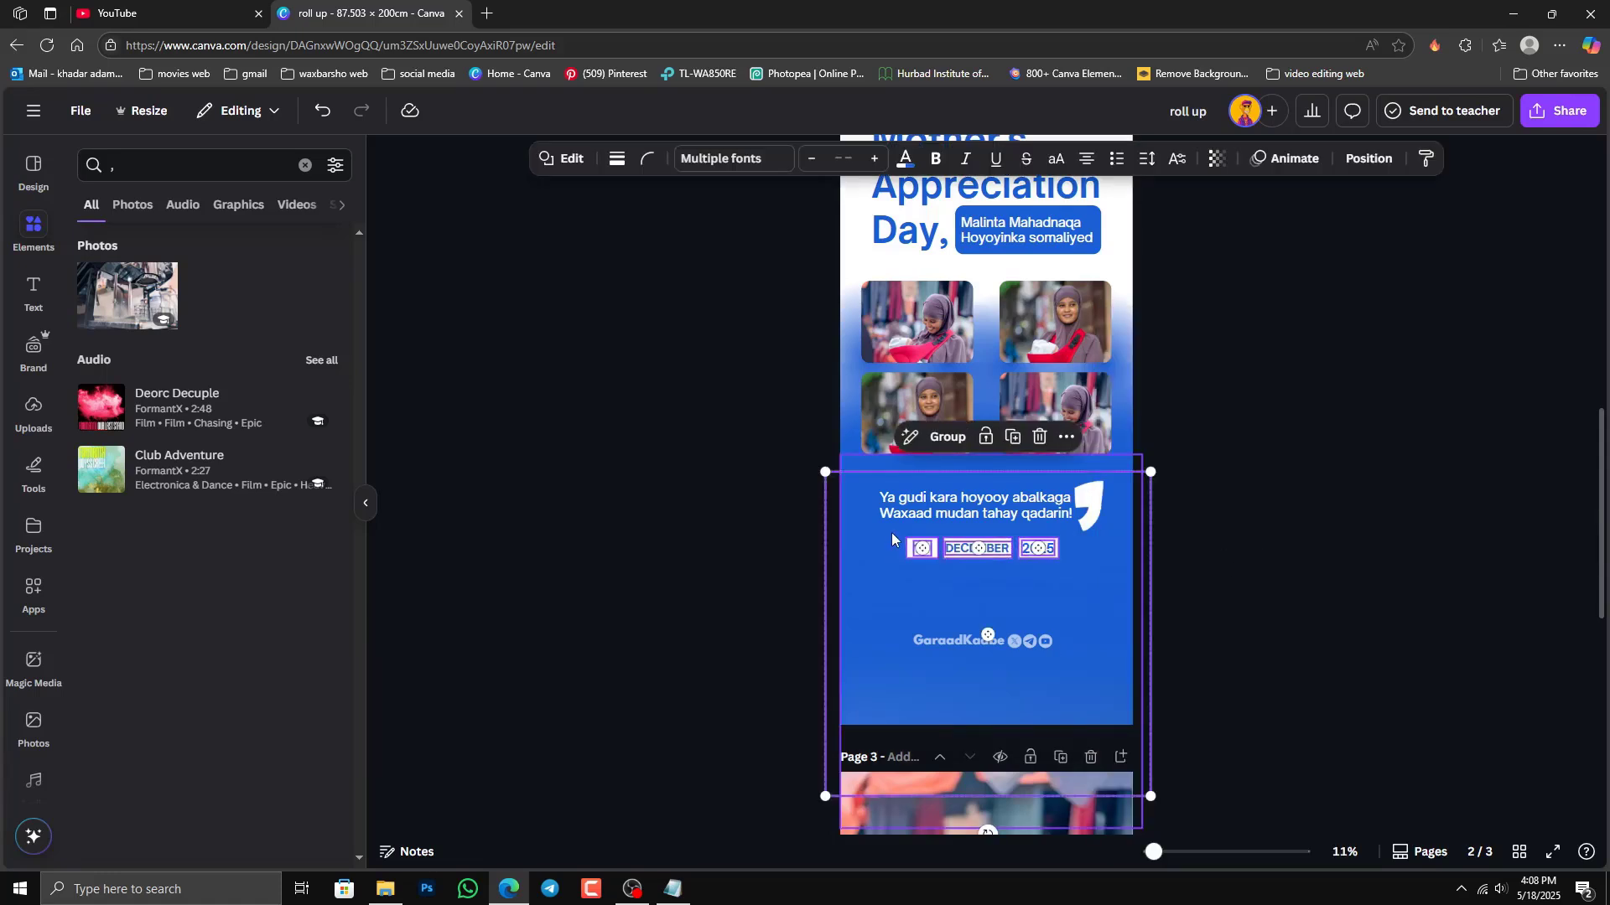
scroll(1326, 634, "down", 8)
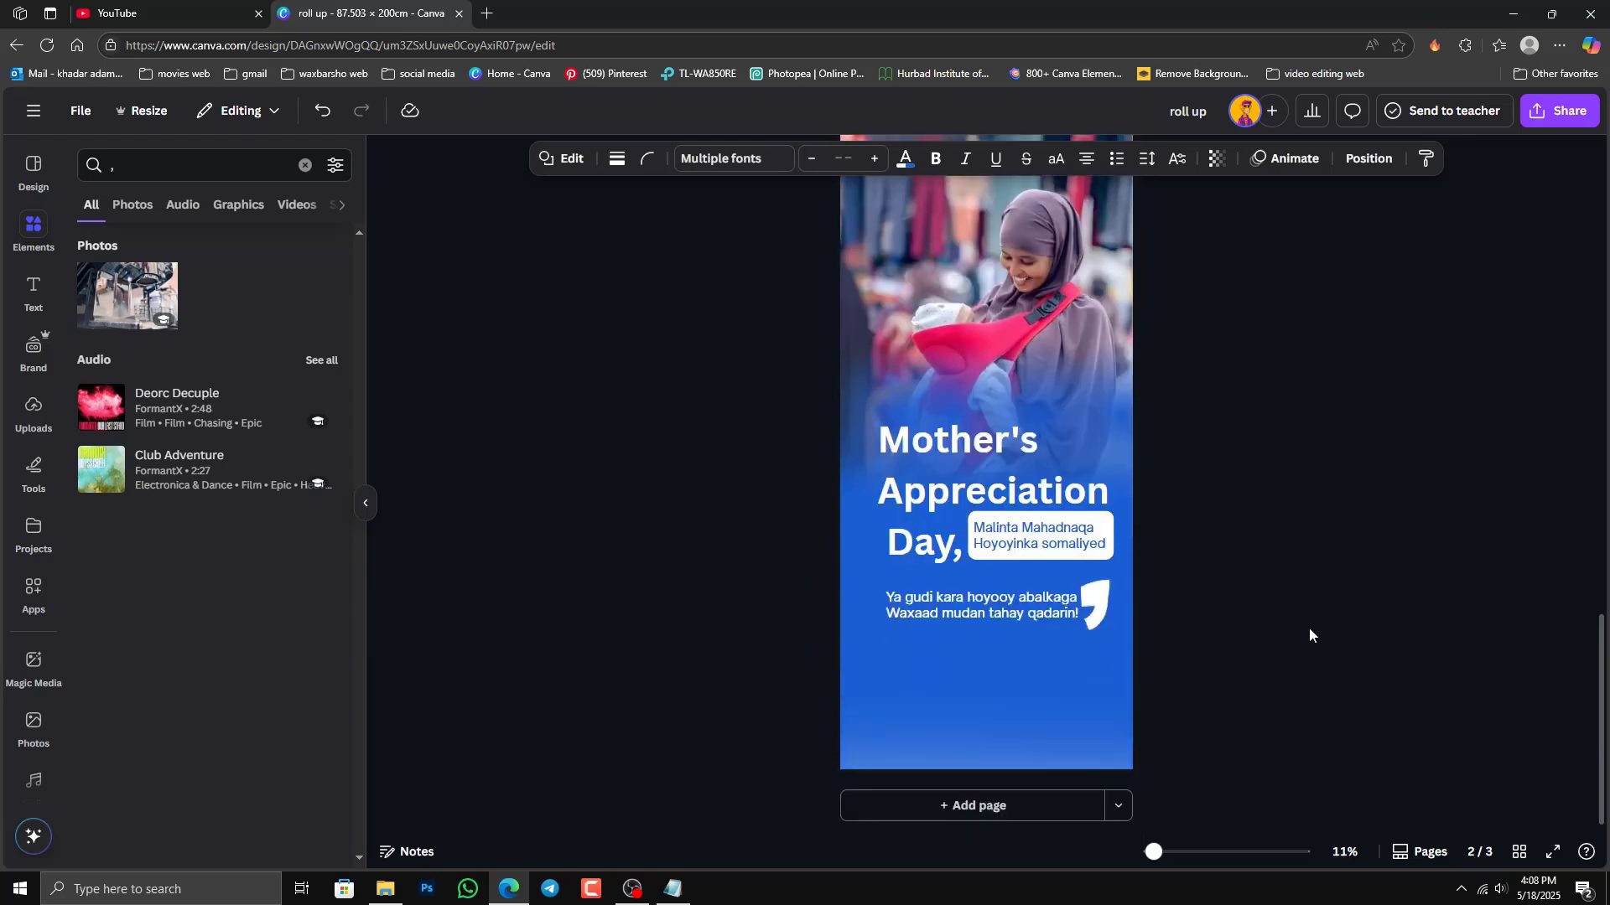
left_click(943, 708)
key("ctrl+v")
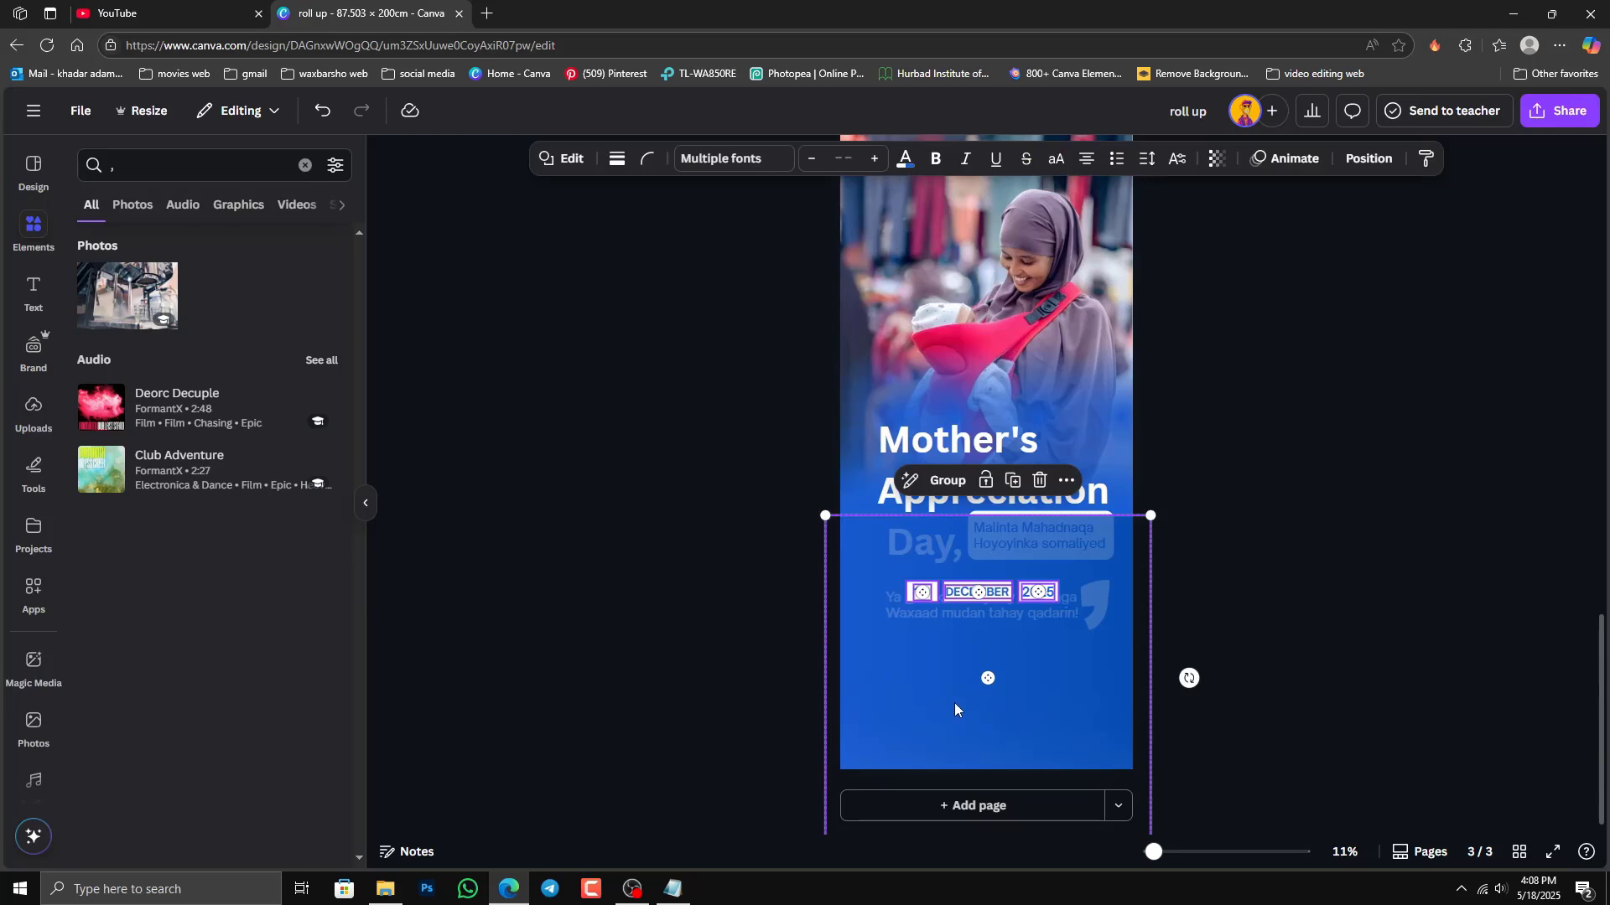
left_click(1291, 621)
left_click(927, 702)
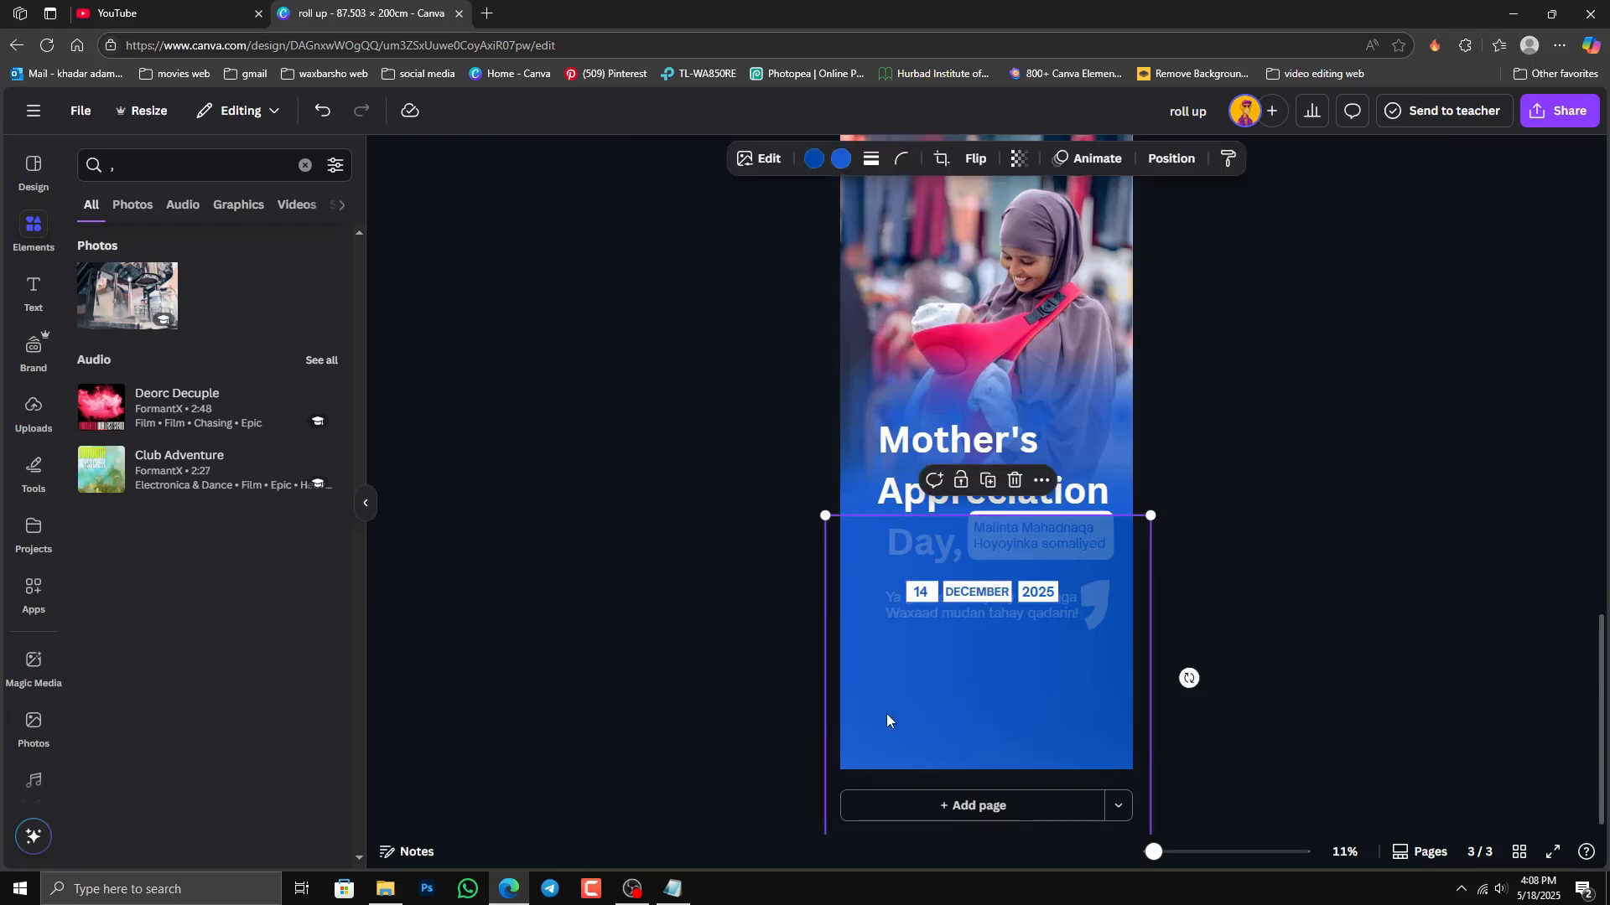
key("Escape")
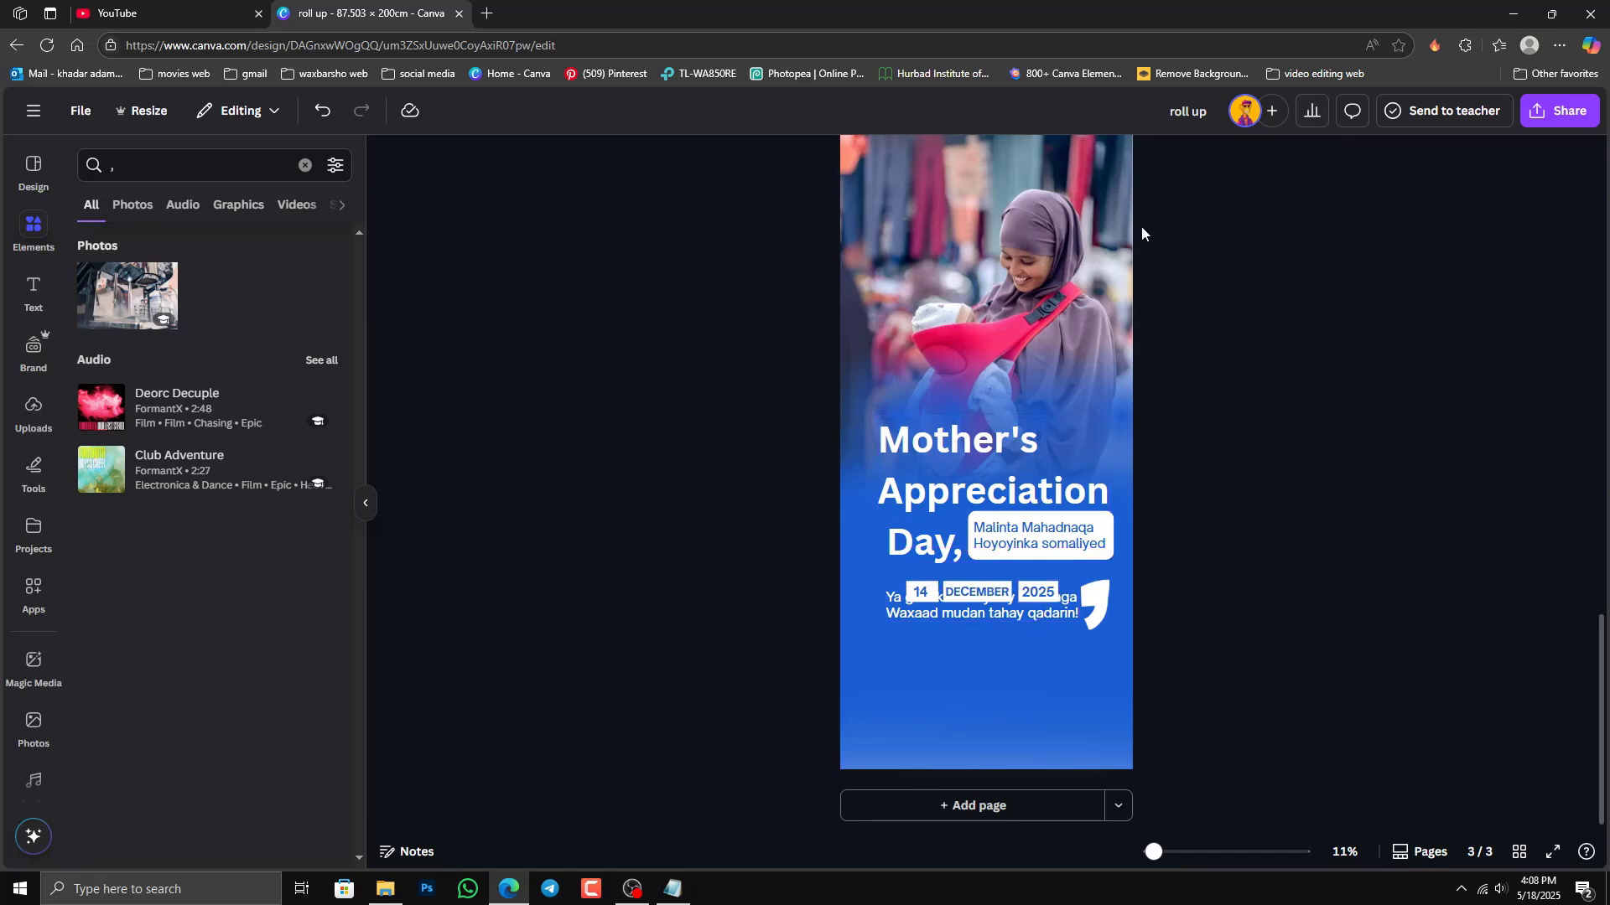
Step: Group the three date texts with their white boxes on page 3 and move the group just below the quote
left_click(979, 661)
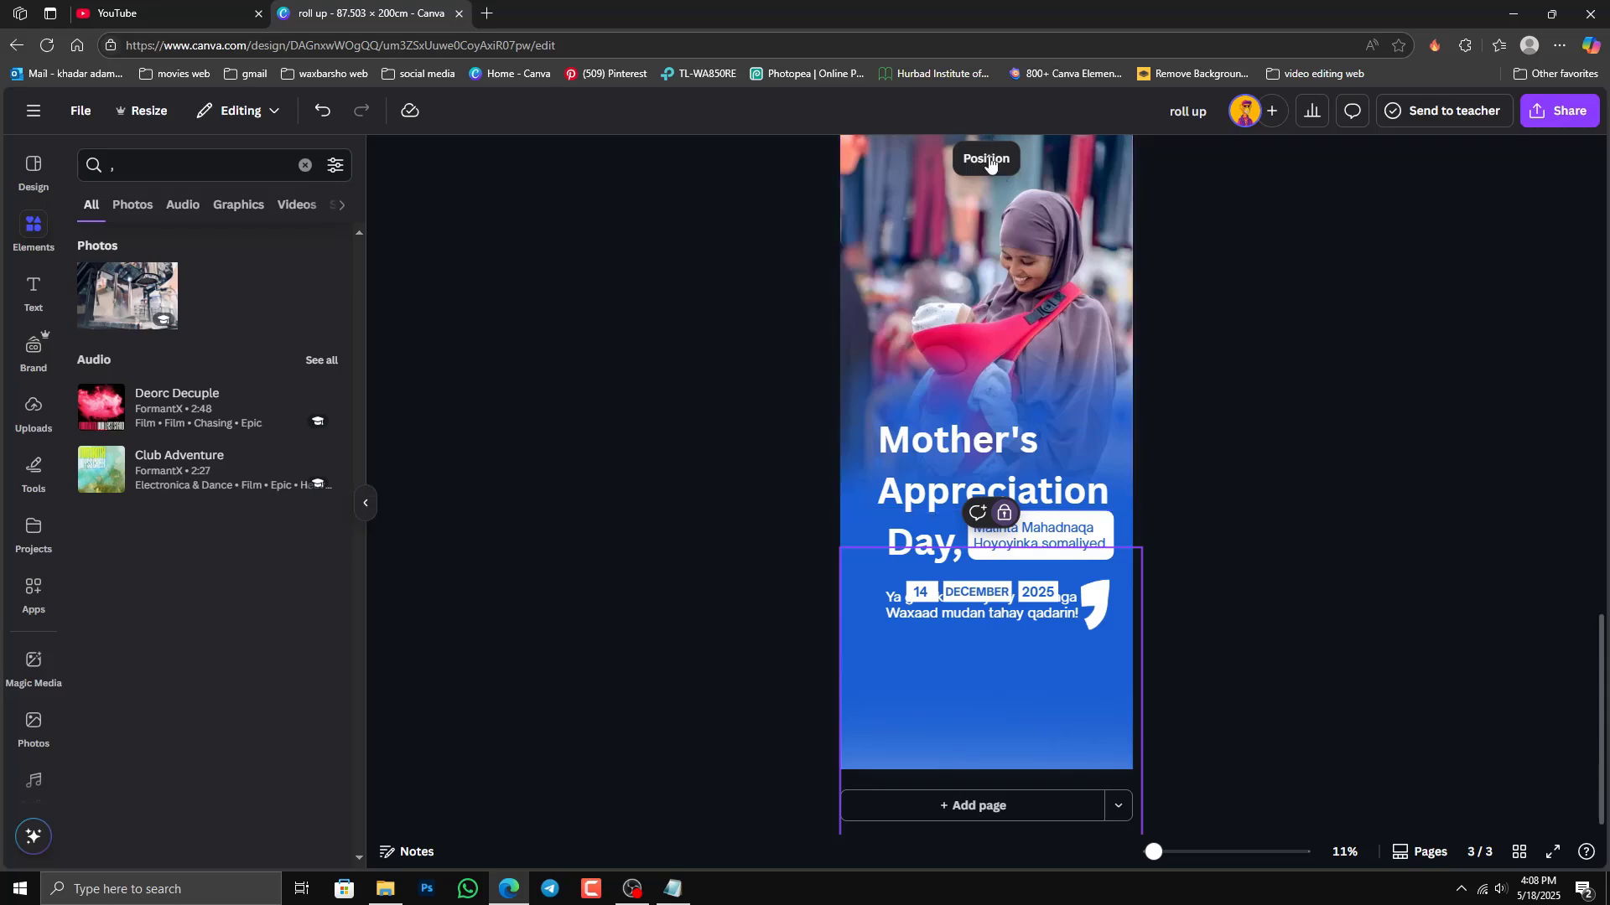
left_click(987, 160)
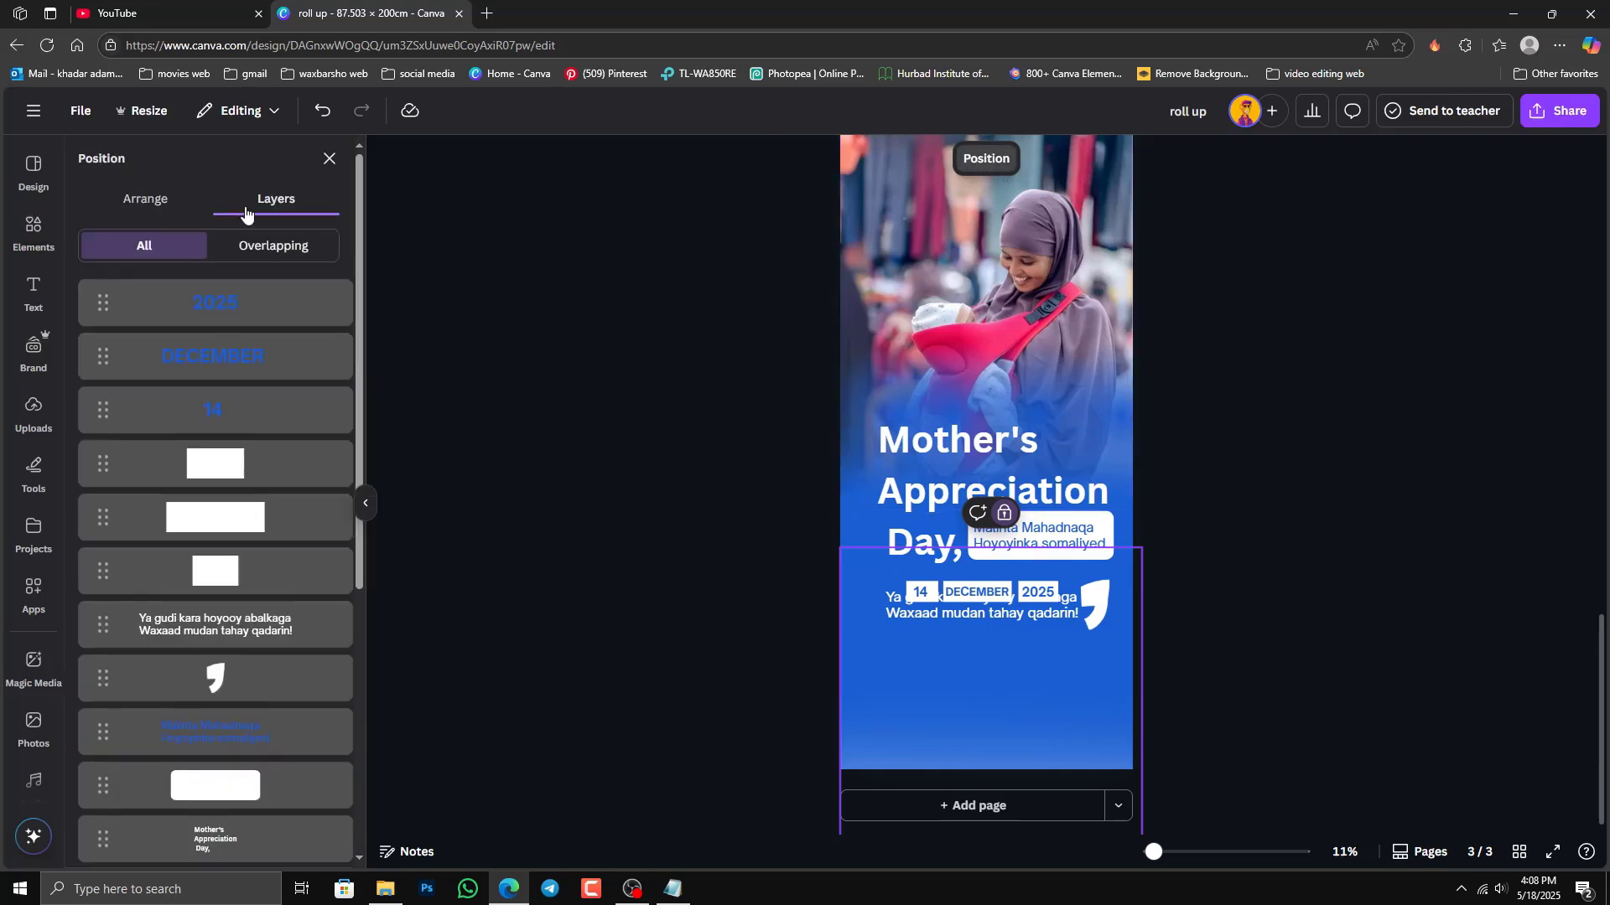
left_click(211, 403)
left_click(201, 309, "shift")
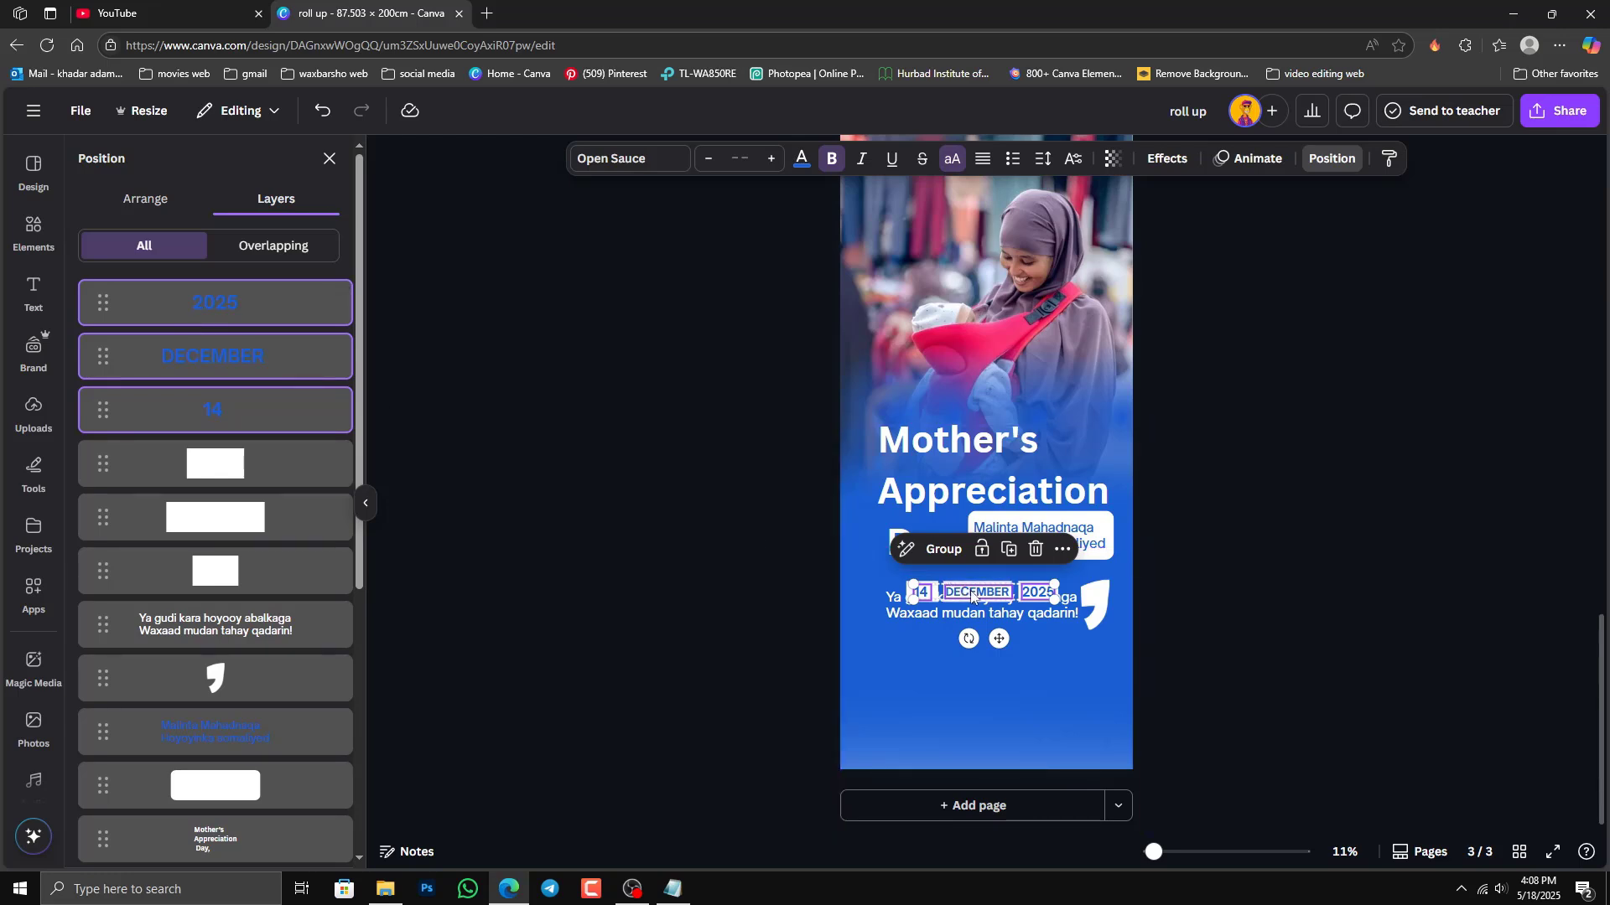
left_click(258, 572)
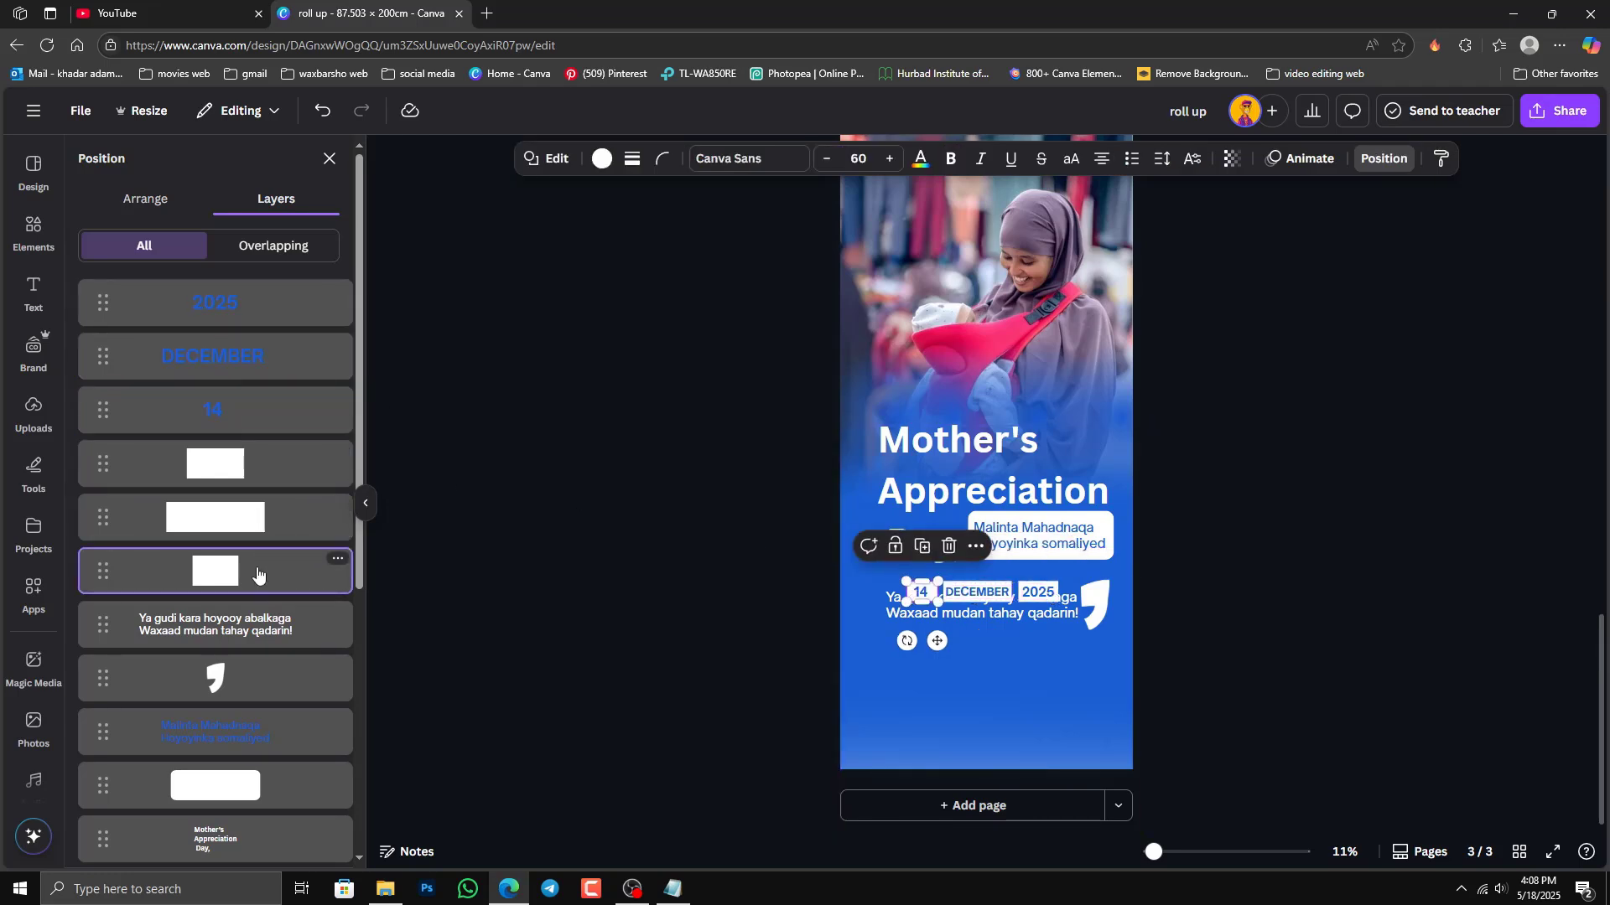
left_click(214, 312, "shift")
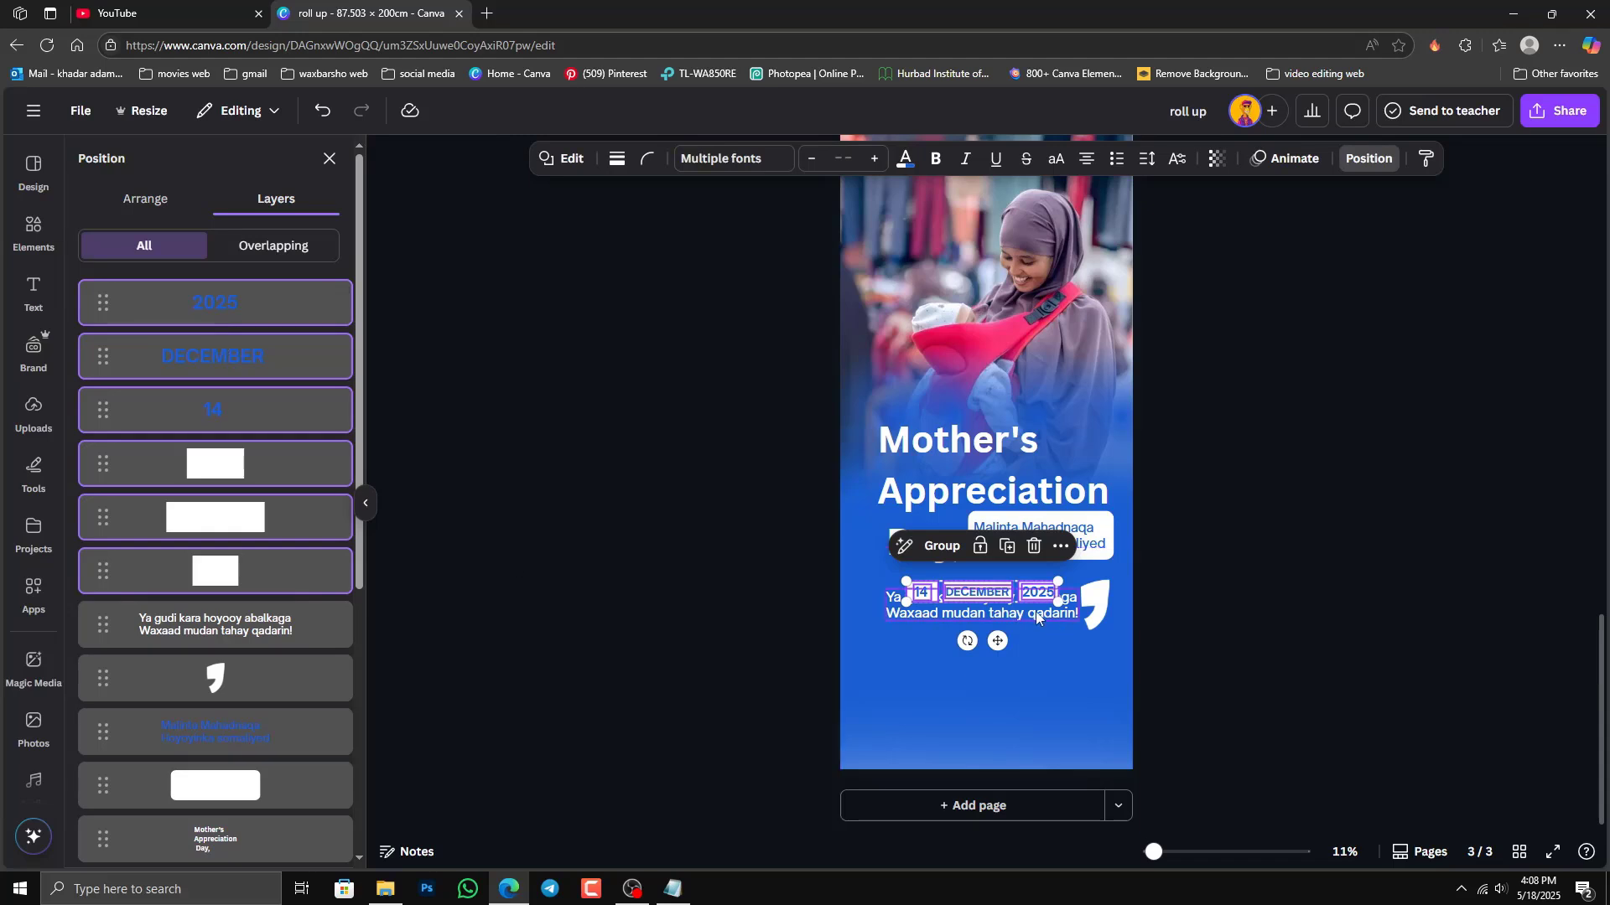
right_click(290, 319)
left_click(342, 639)
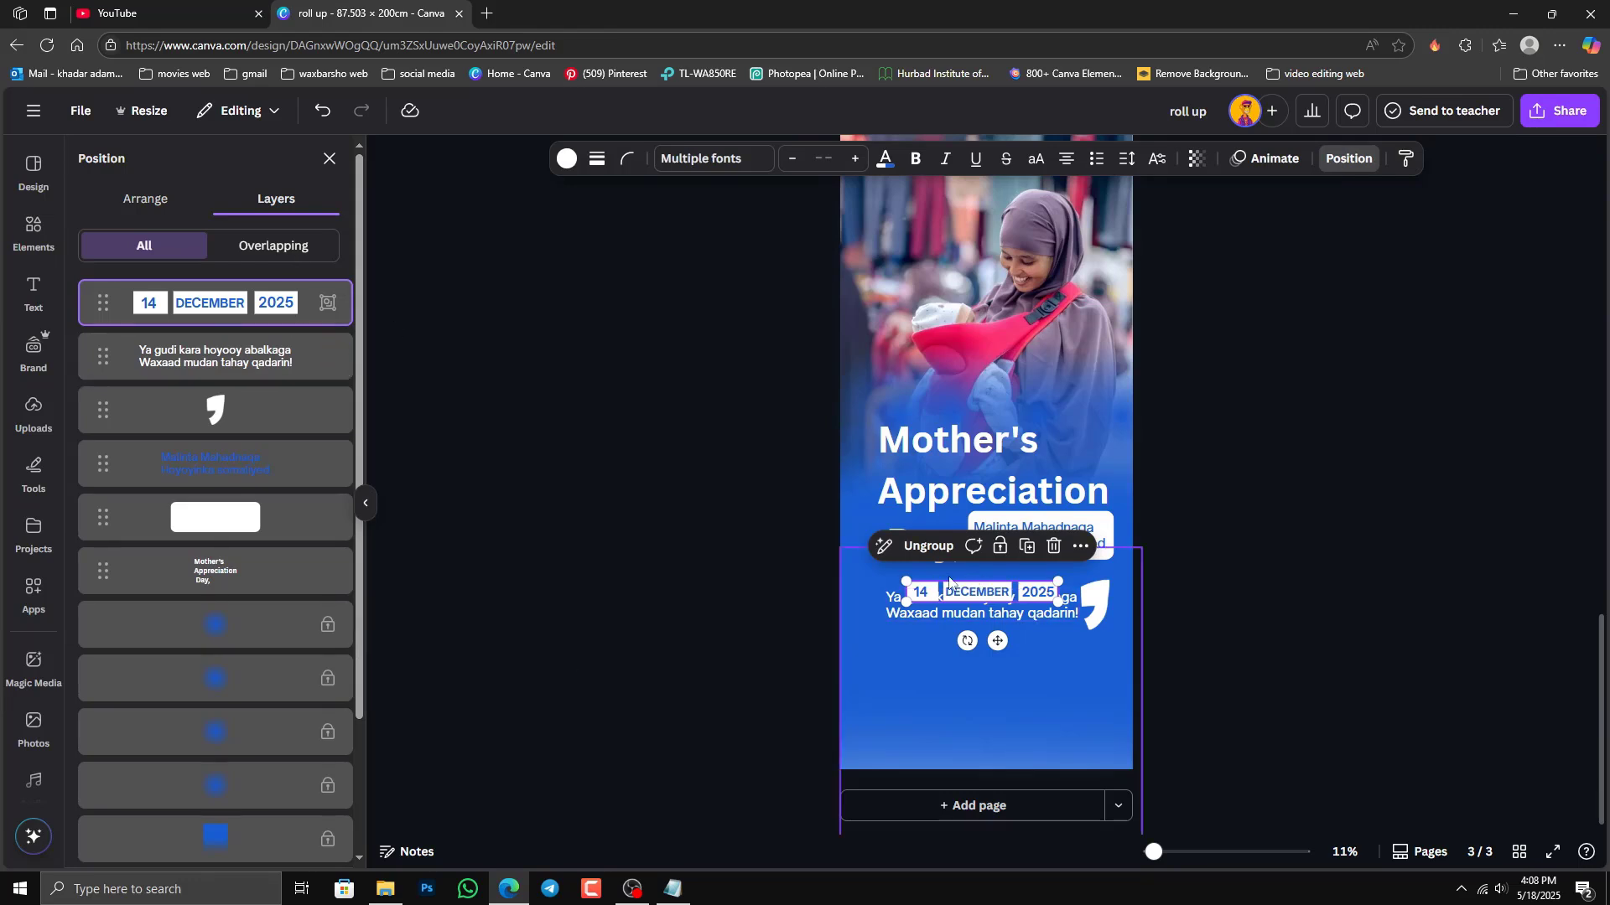
left_click_drag(928, 600, 928, 644)
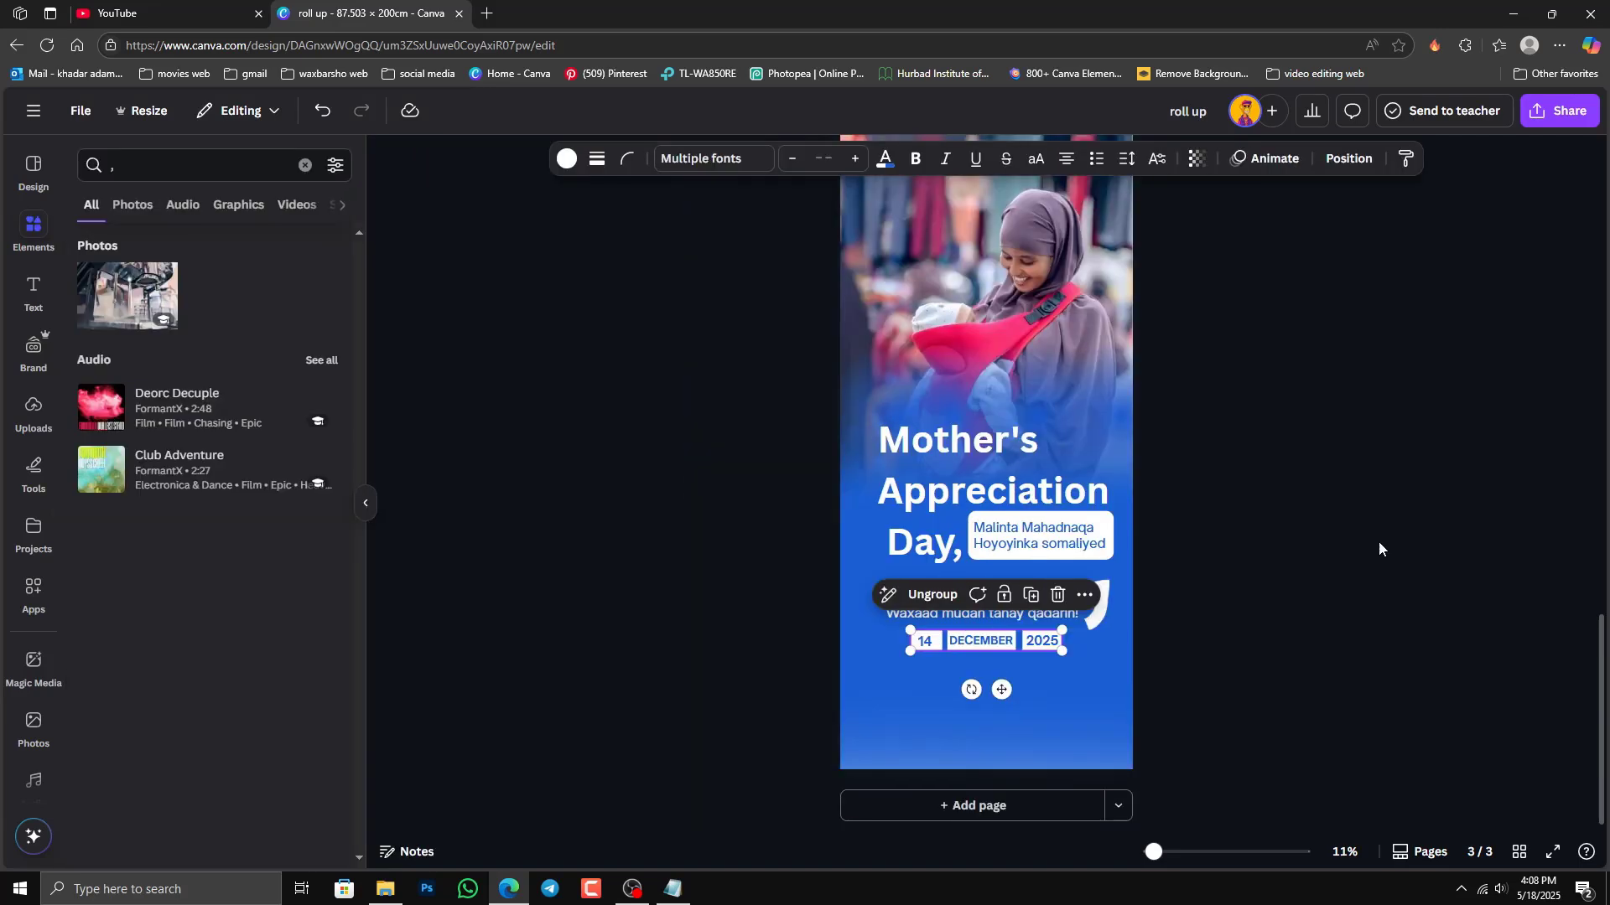
left_click(1230, 596)
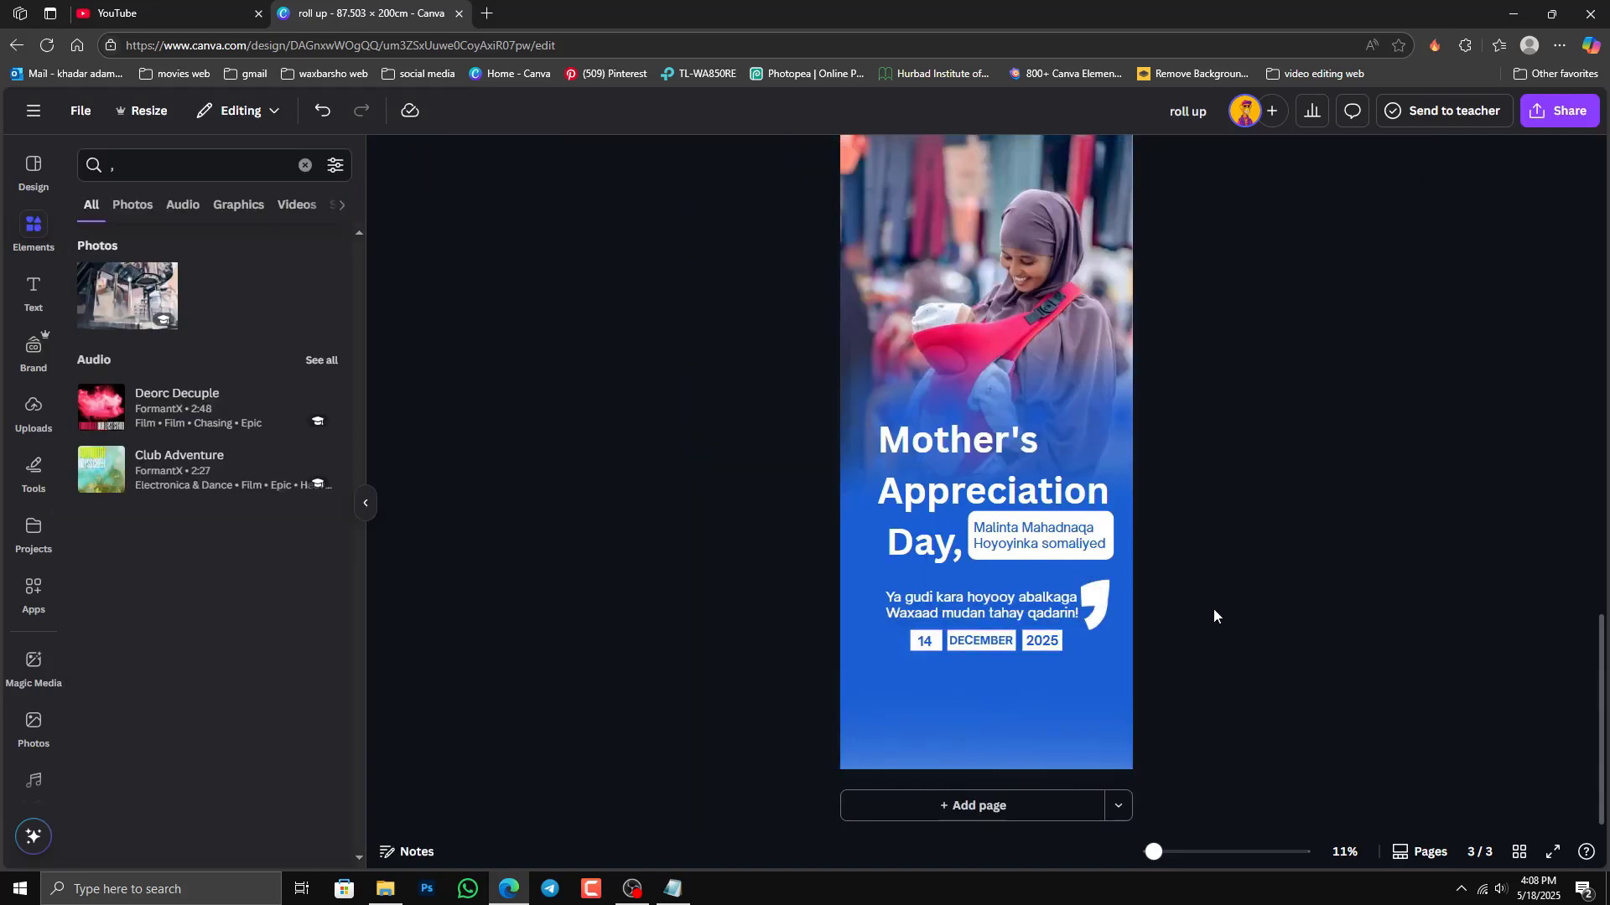
Step: Search the elements for "tiktok app logo" and clear the search
scroll(1213, 609, "up", 6)
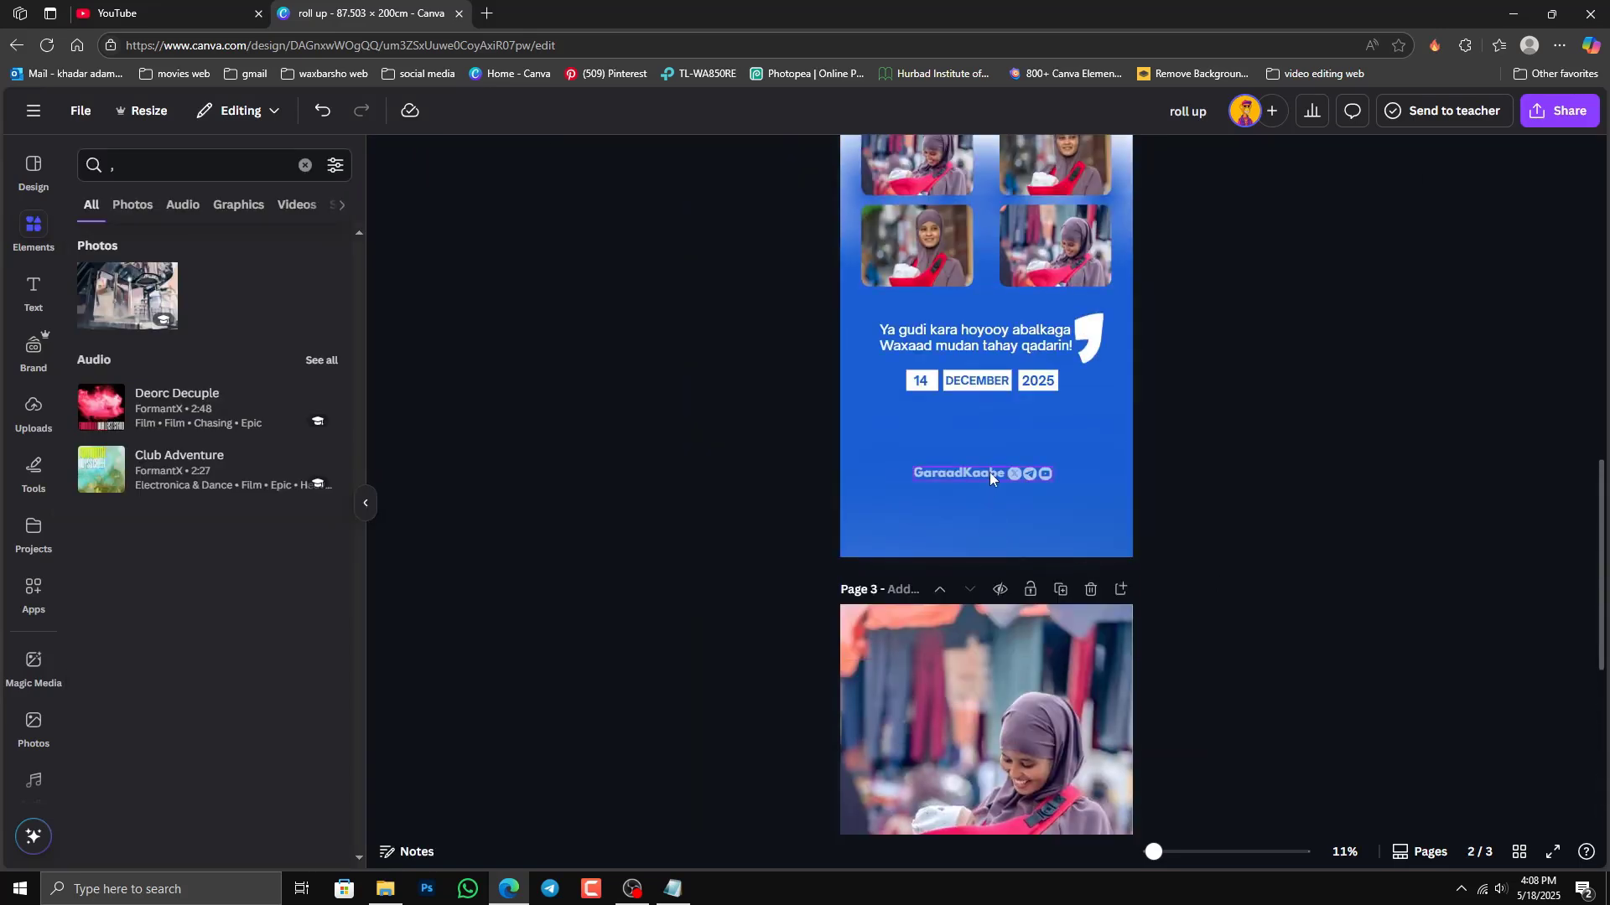
left_click(989, 472)
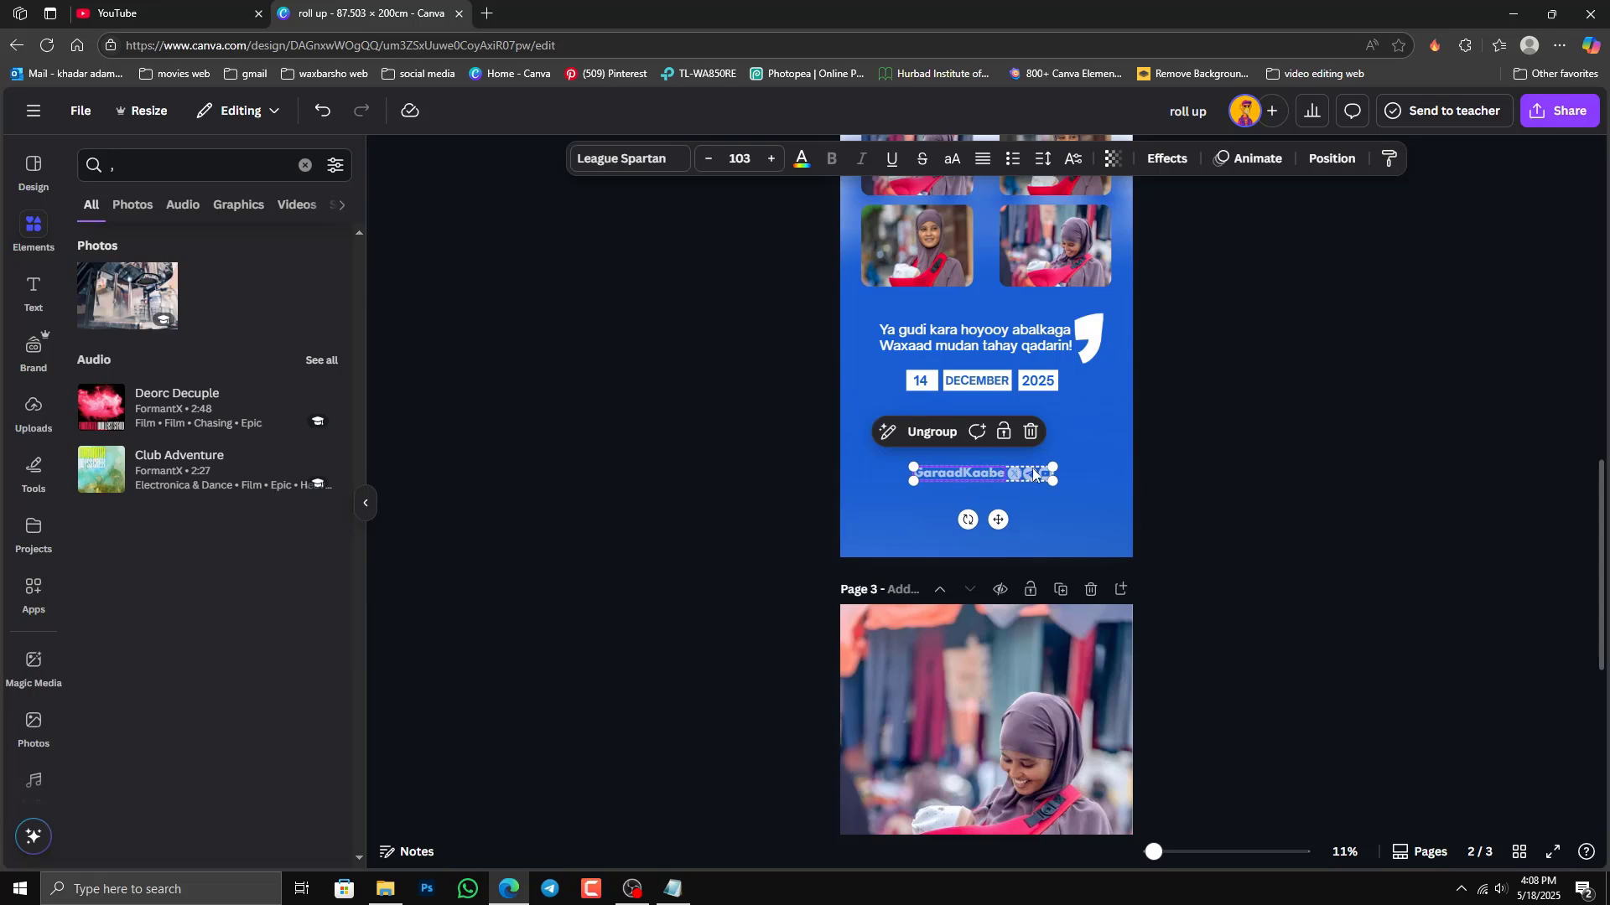
left_click(115, 165)
key("BackSpace")
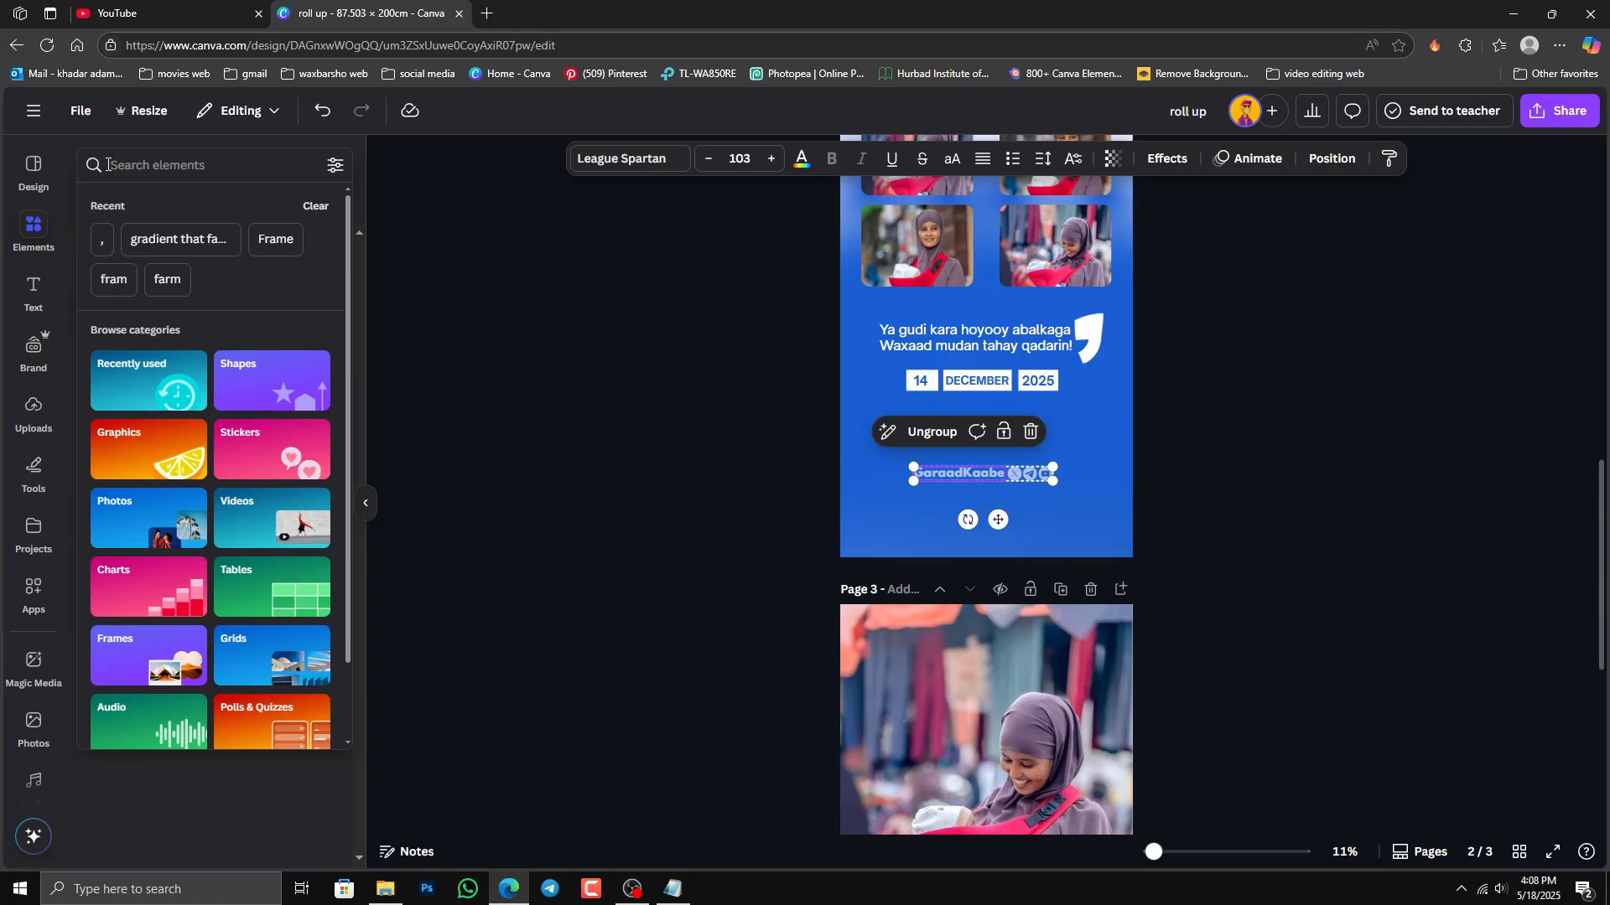
type("tik")
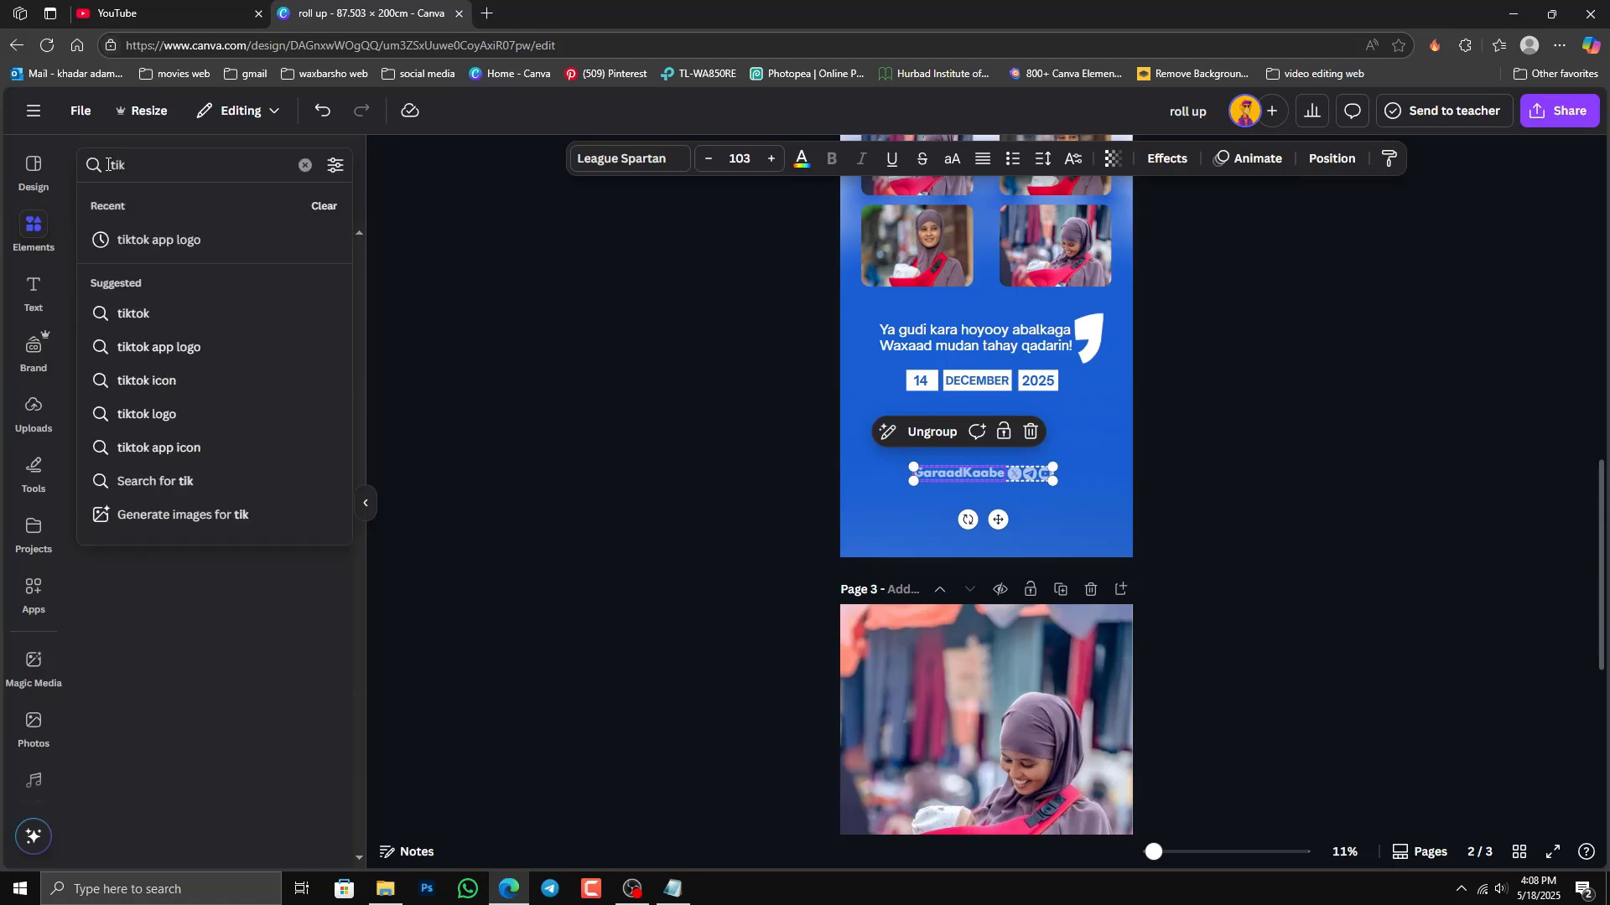
left_click(153, 239)
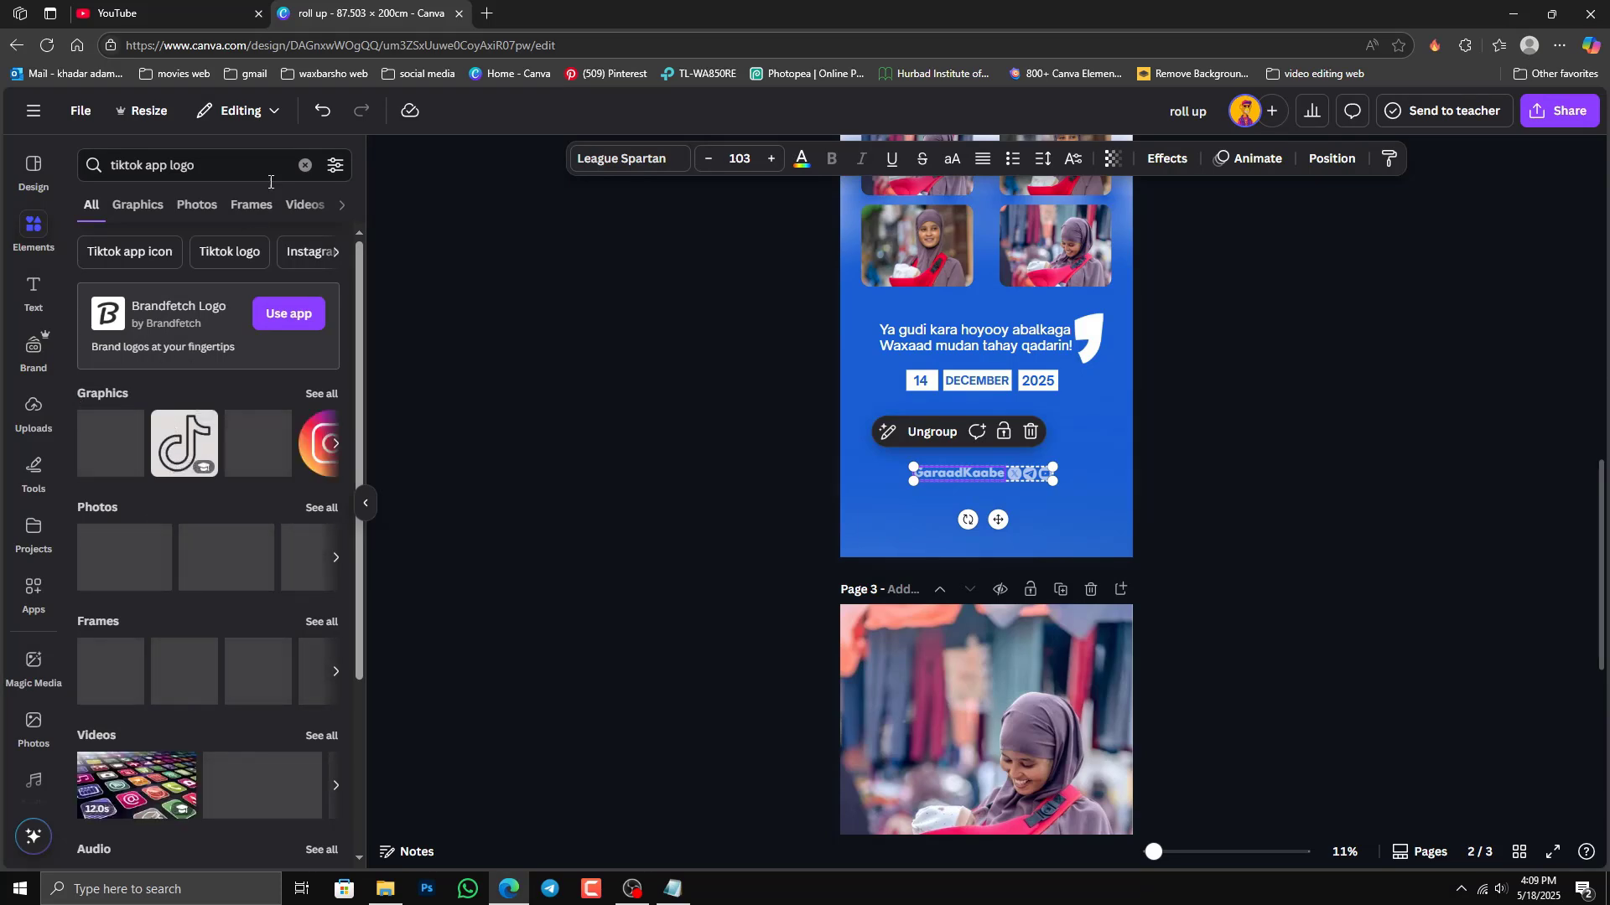
left_click(304, 166)
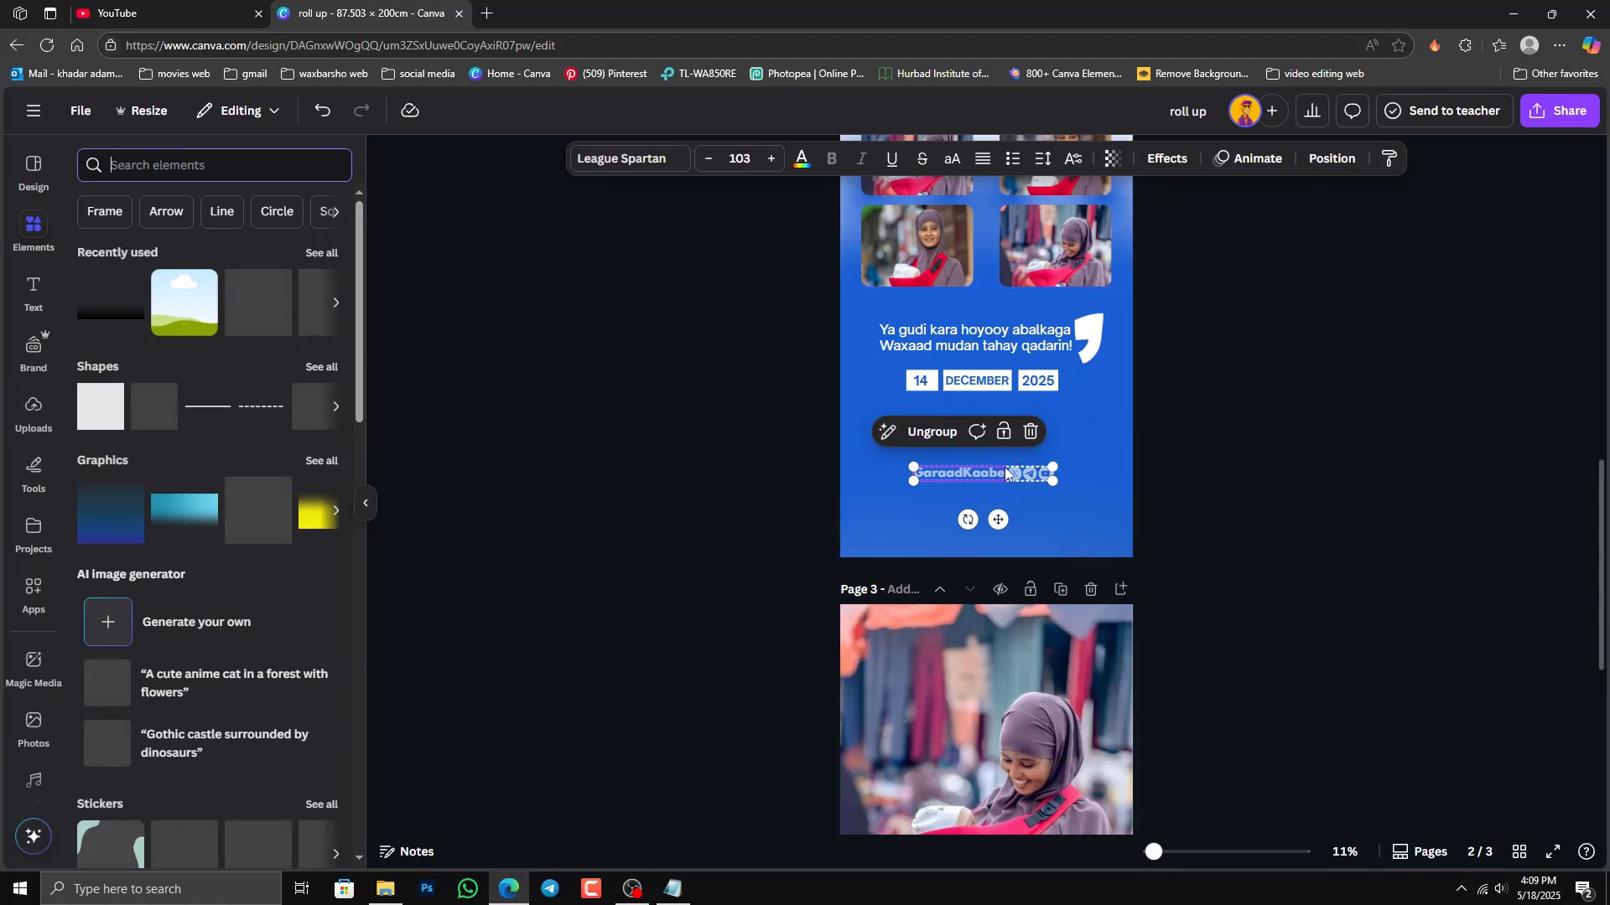
scroll(1155, 530, "down", 6)
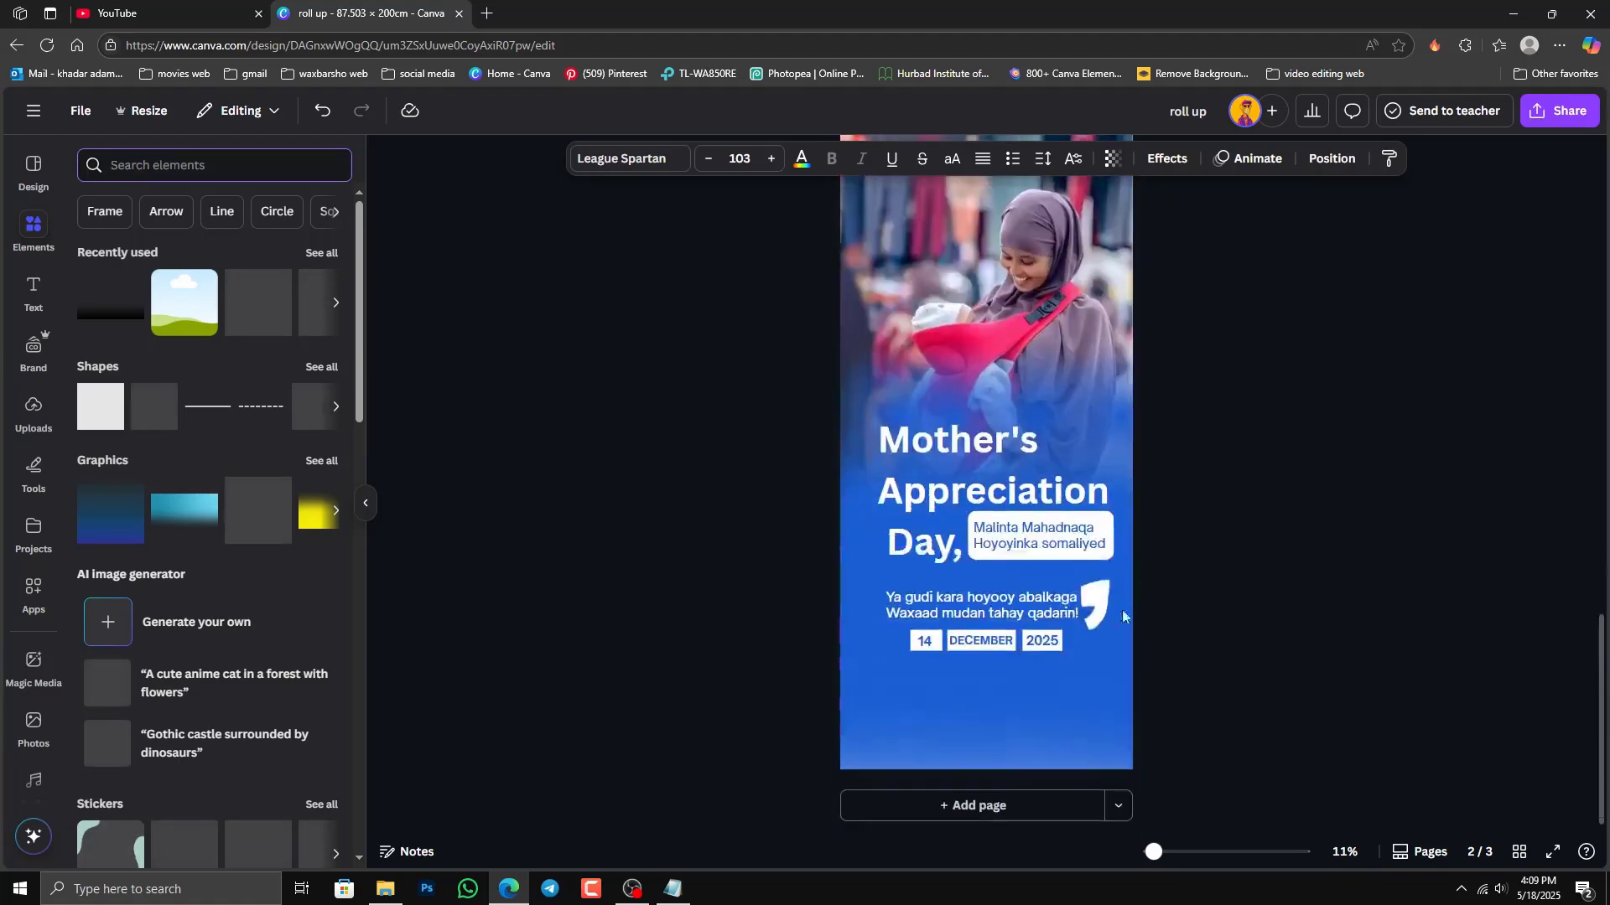
left_click(1042, 692)
left_click(1042, 692)
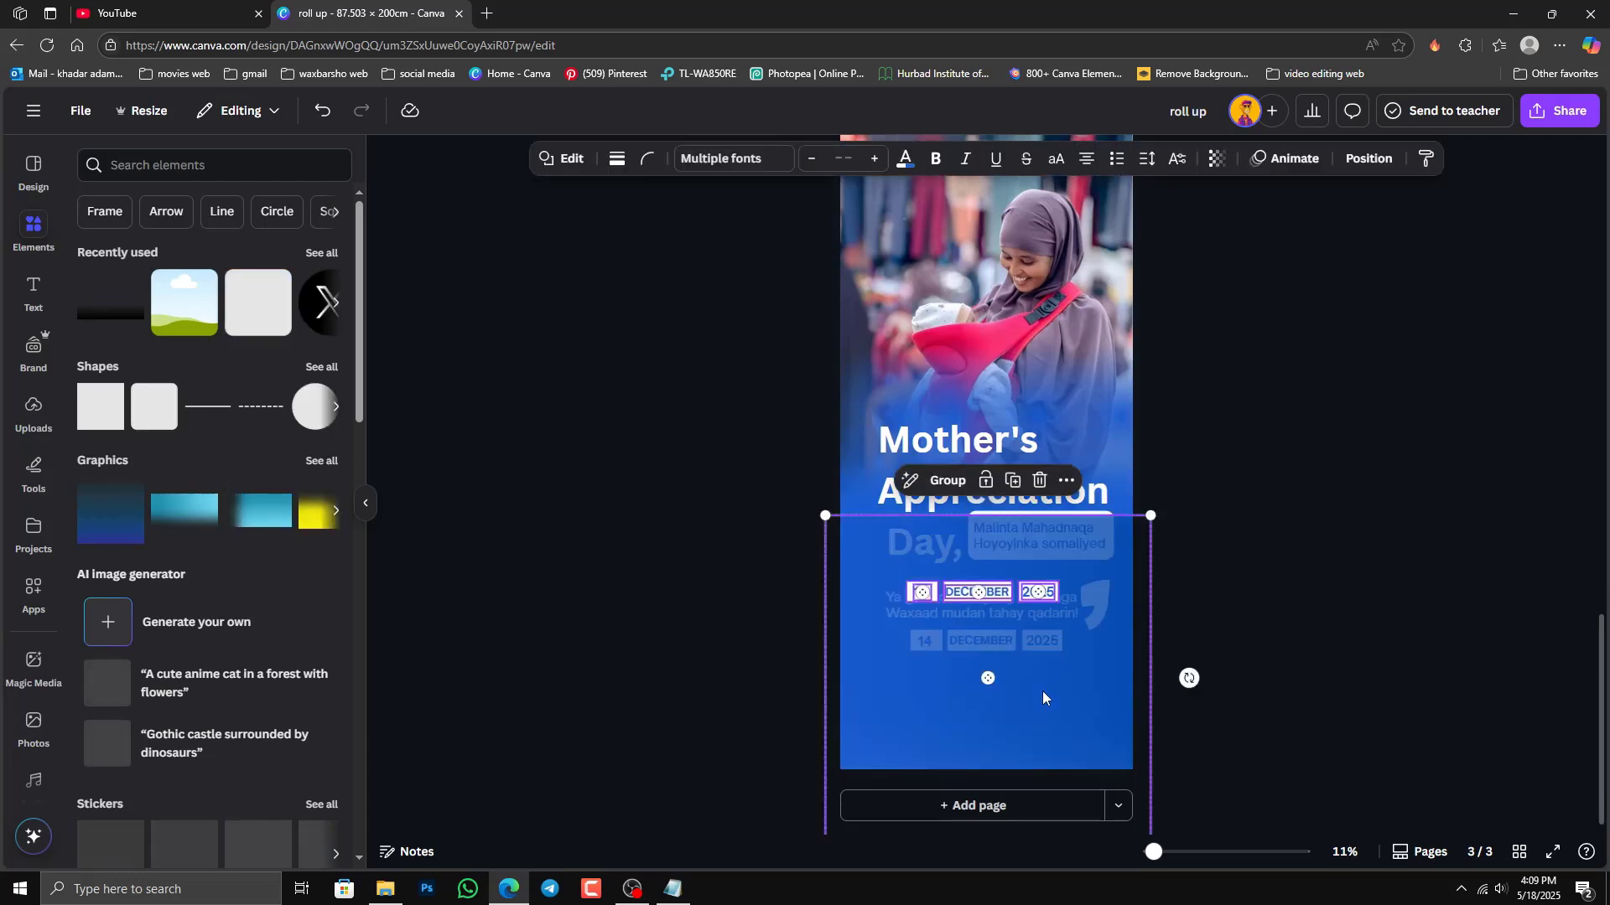
key("ctrl+z")
Step: Lock the GaraadKaabe handle and social icons group on page 2 and unlock it again
scroll(1246, 373, "up", 3)
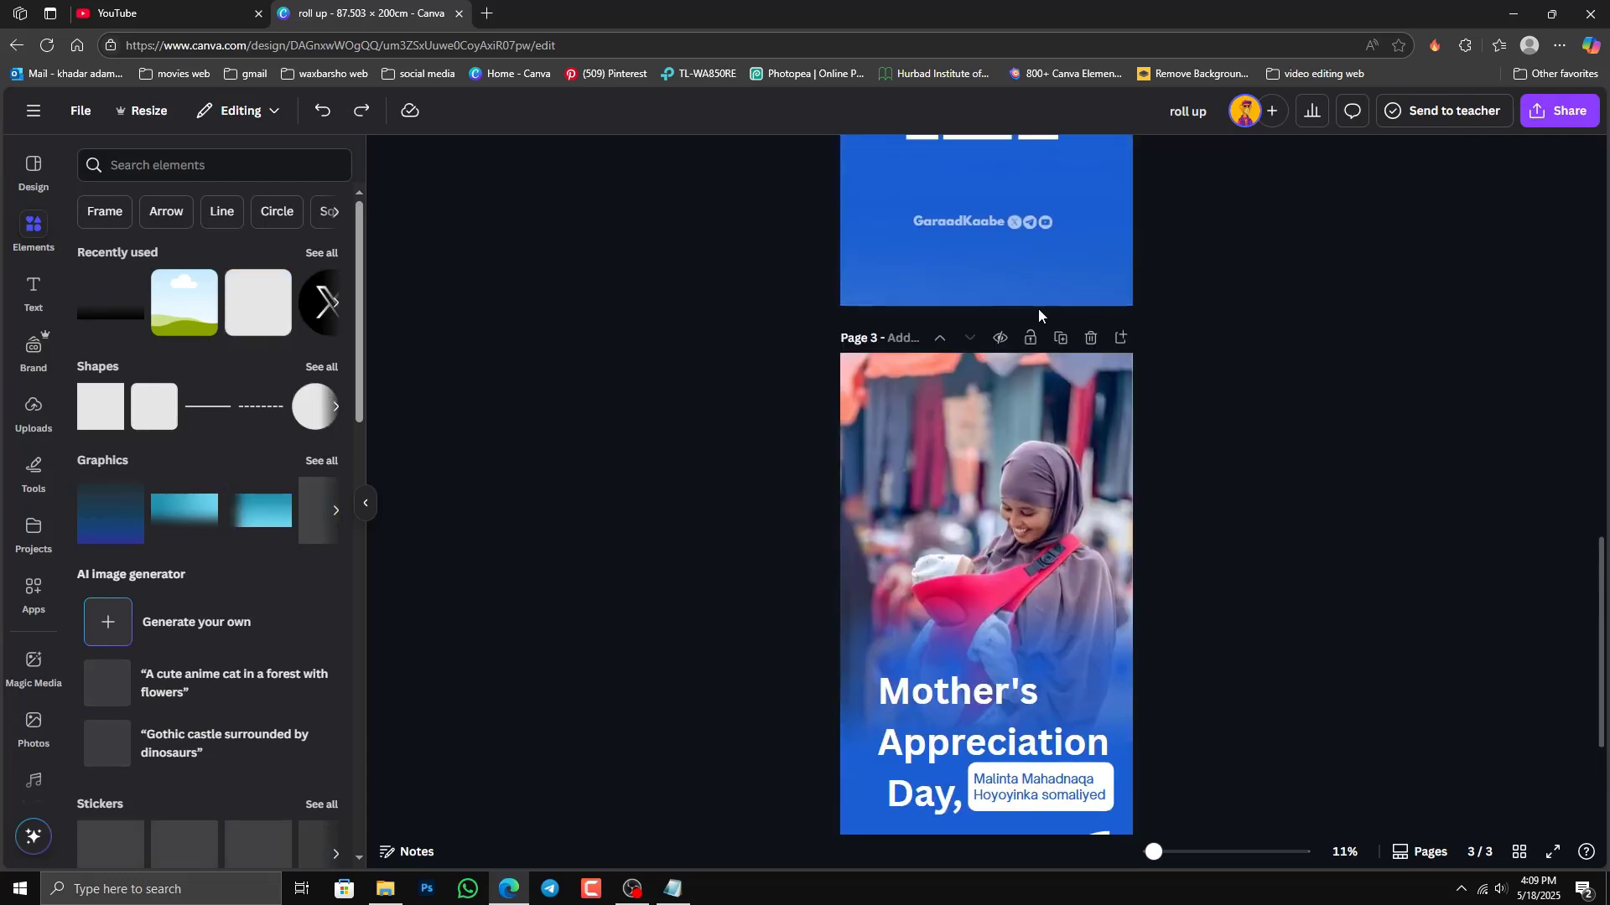
left_click(974, 221)
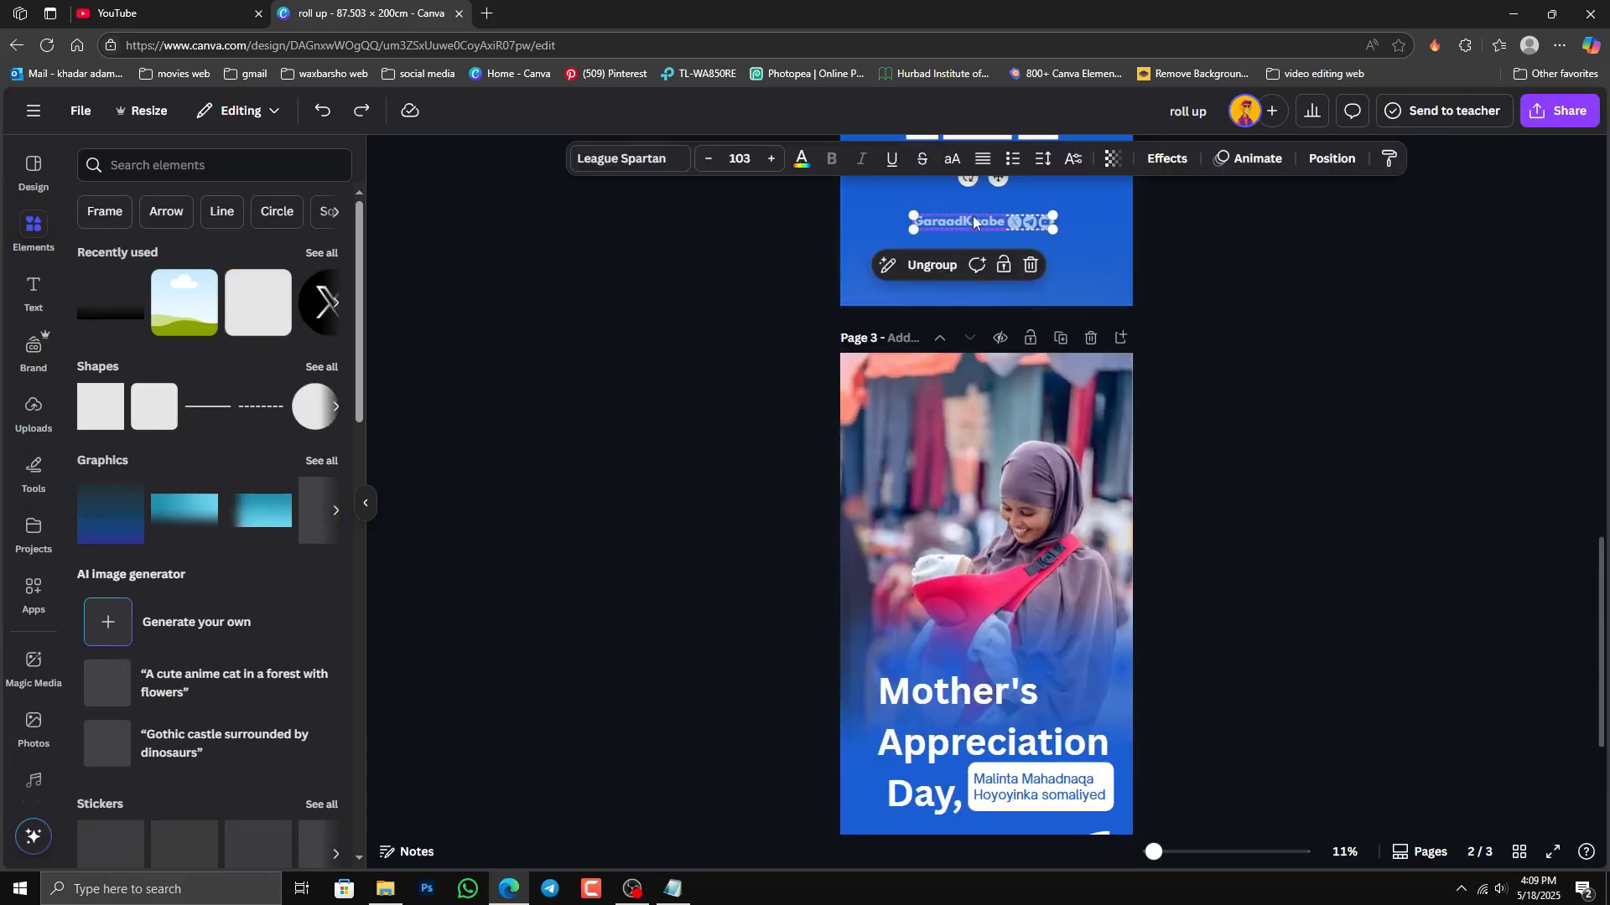
left_click(1002, 267)
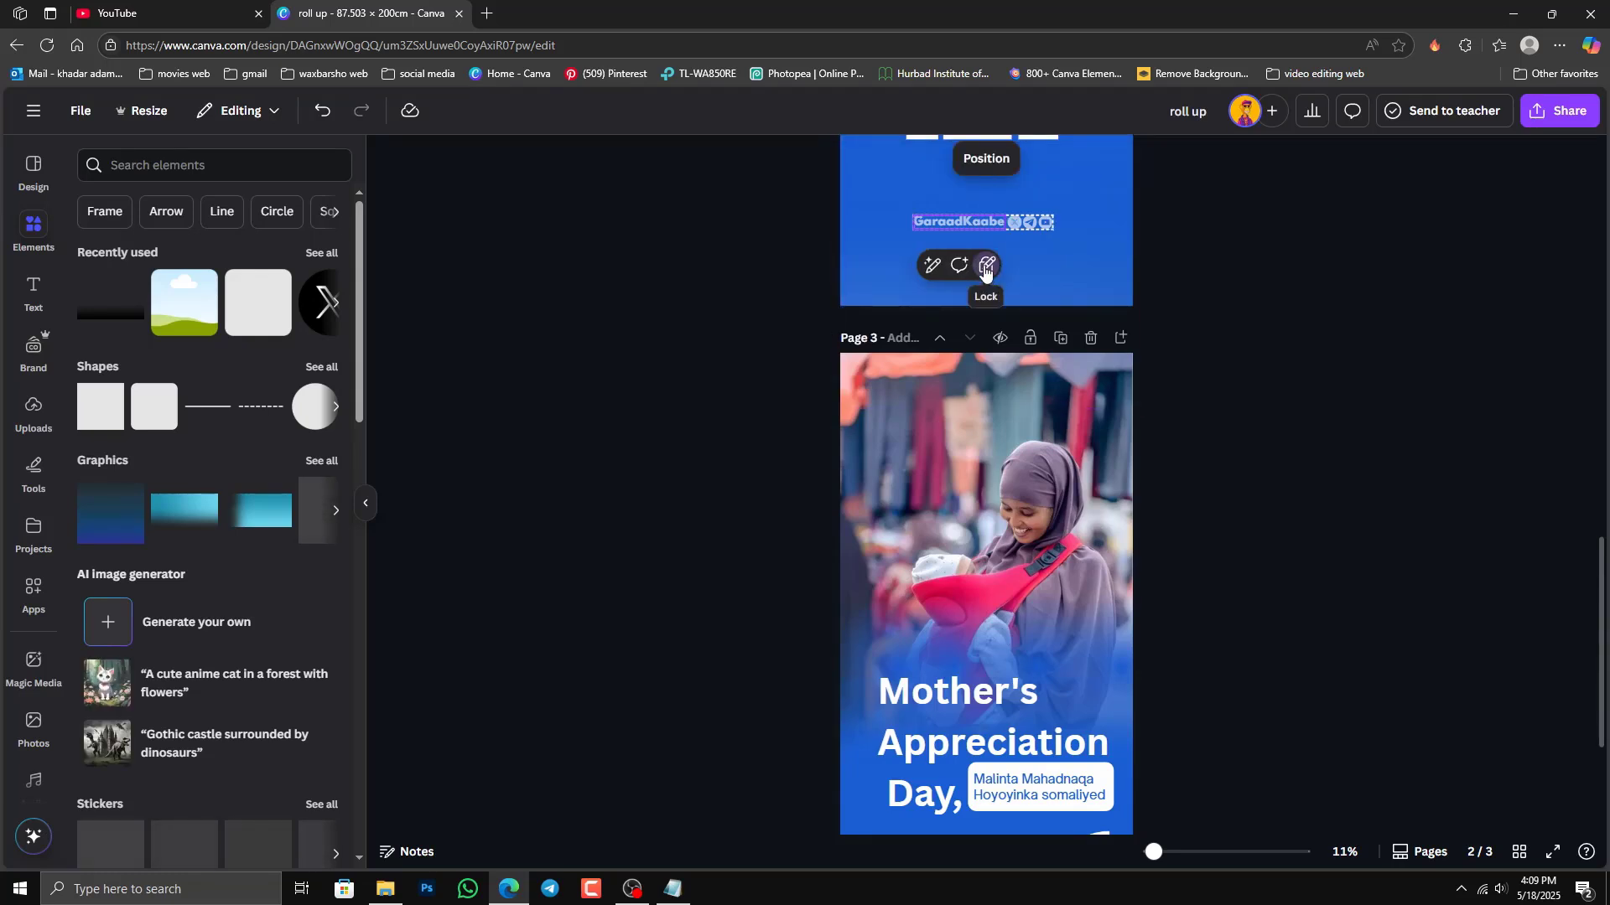
left_click(996, 268)
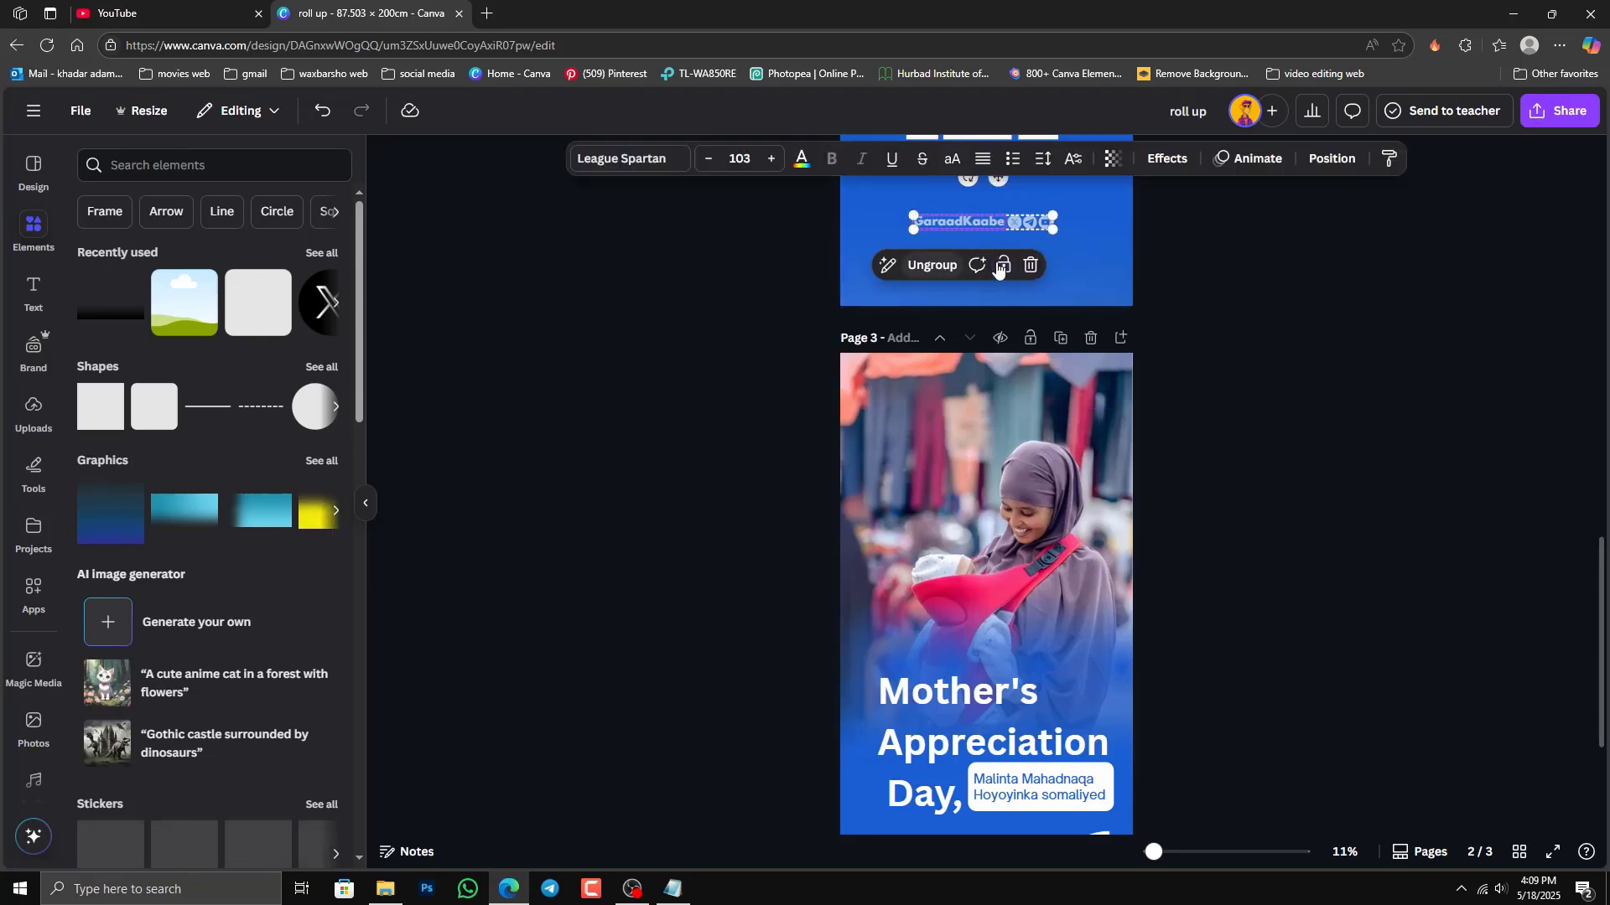
Step: Duplicate the GaraadKaabe handle and social icons group from page 2 and place the copy below the date tags on page 3
scroll(1102, 282, "up", 4)
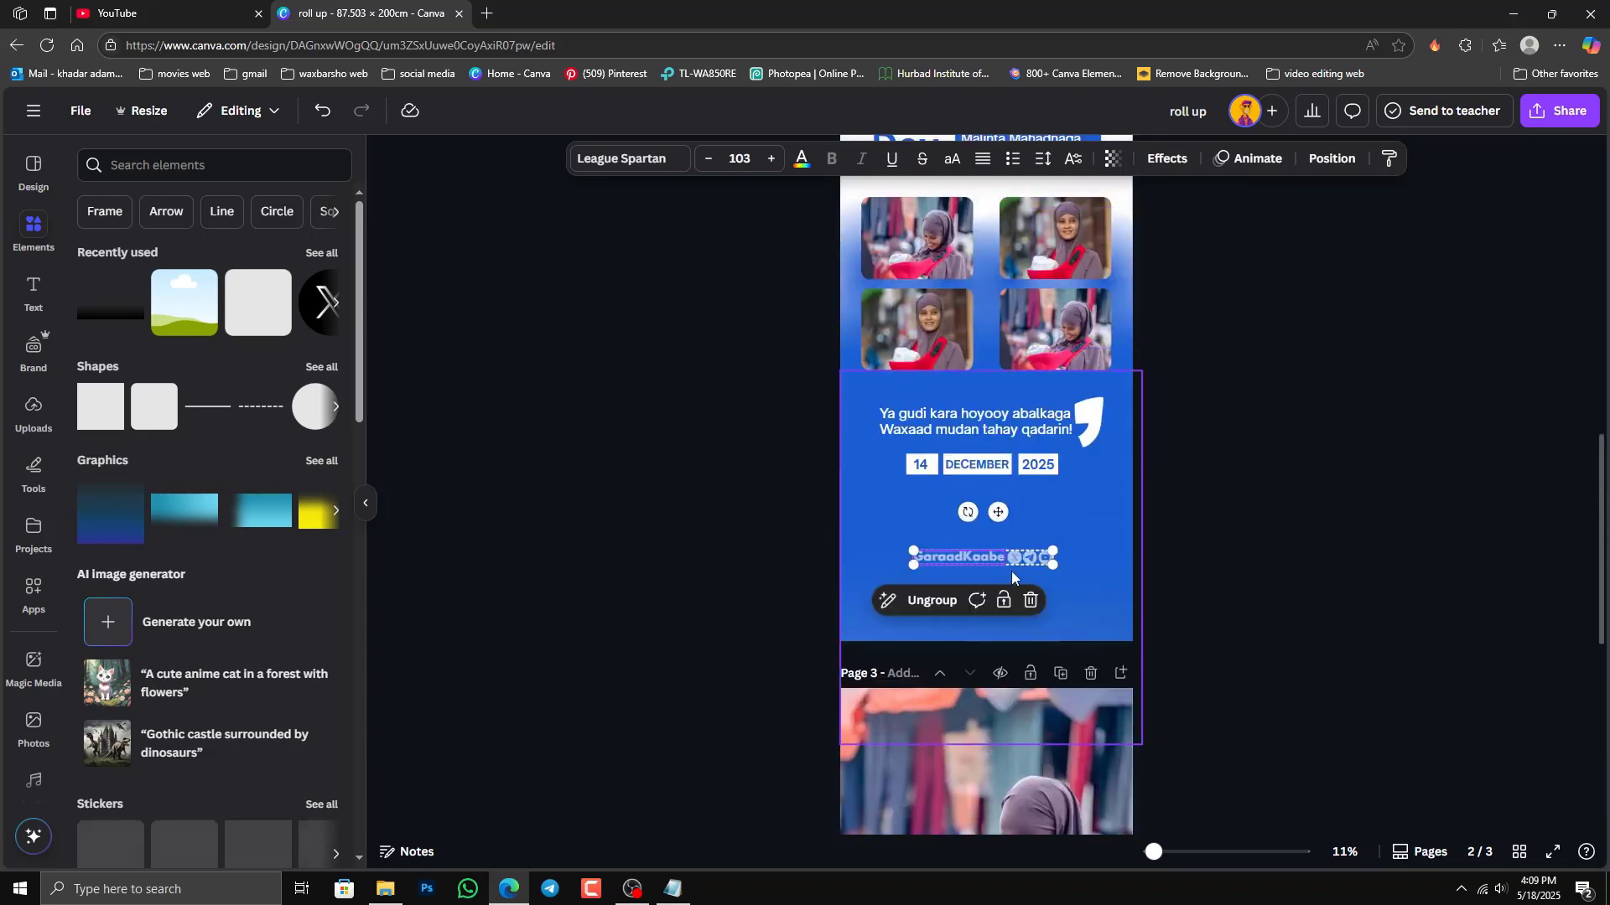
left_click(932, 602)
left_click(928, 604)
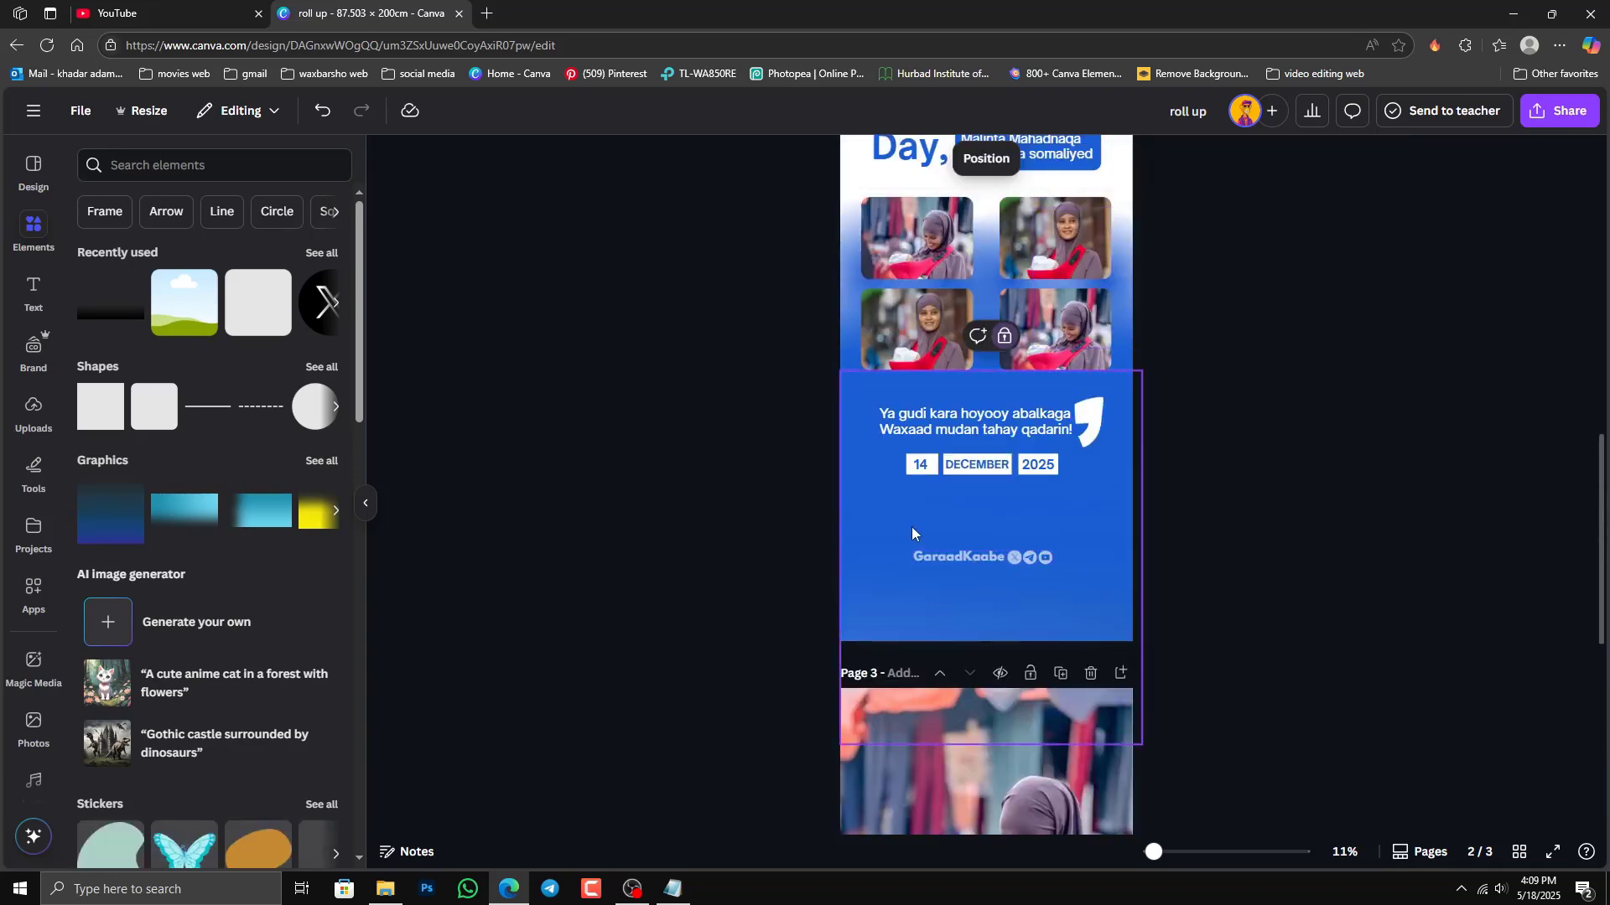
left_click(983, 159)
scroll(277, 469, "down", 5)
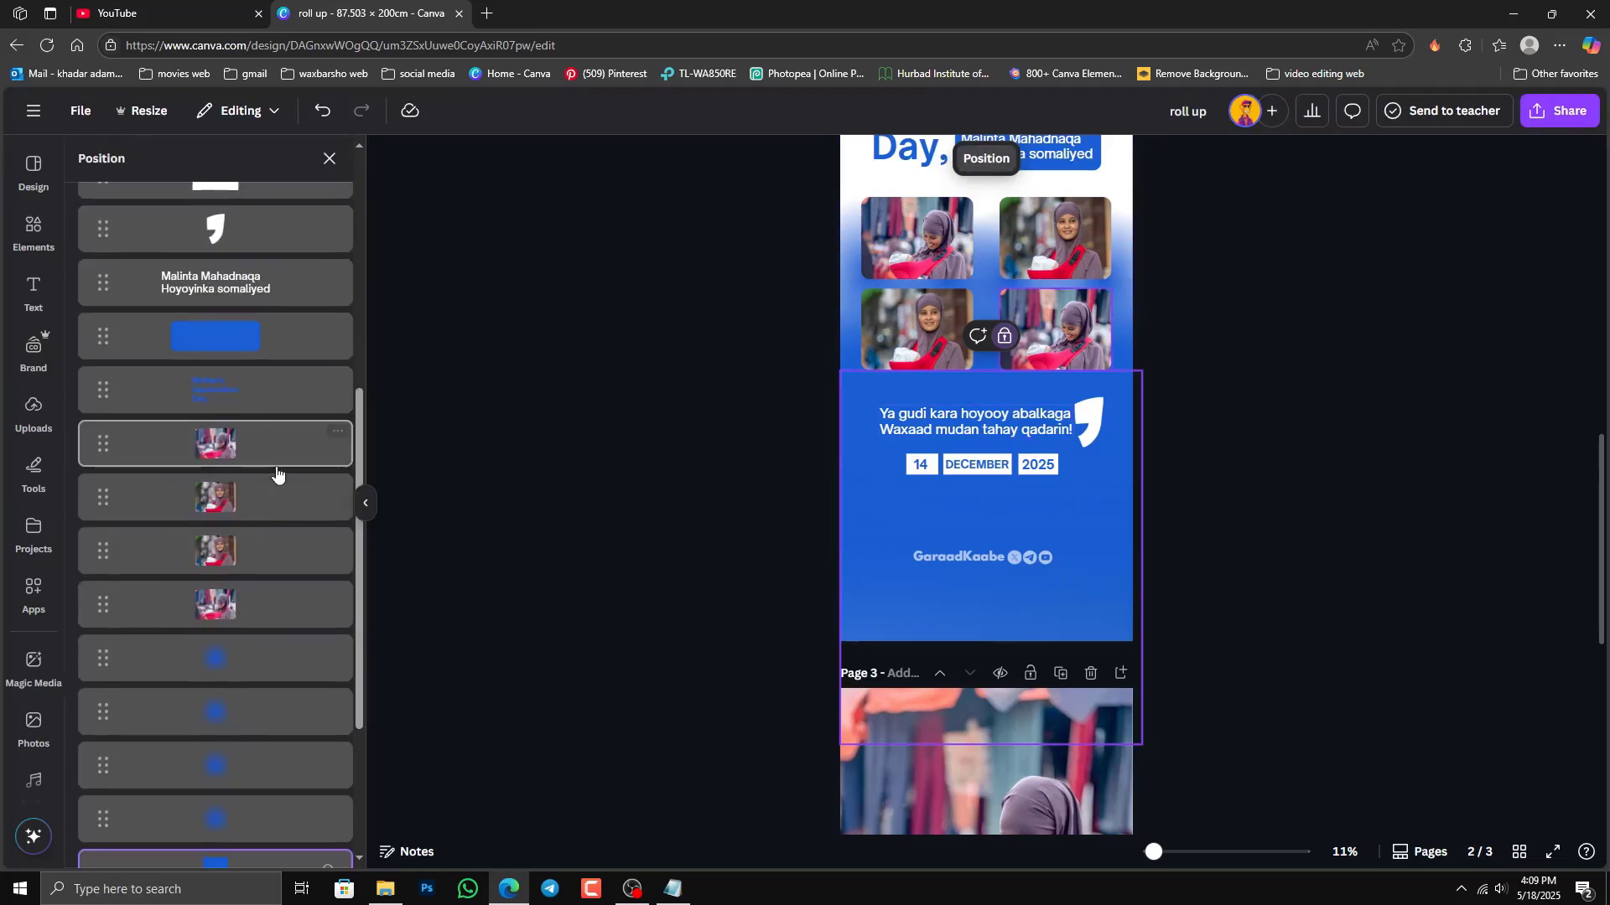
scroll(276, 469, "up", 10)
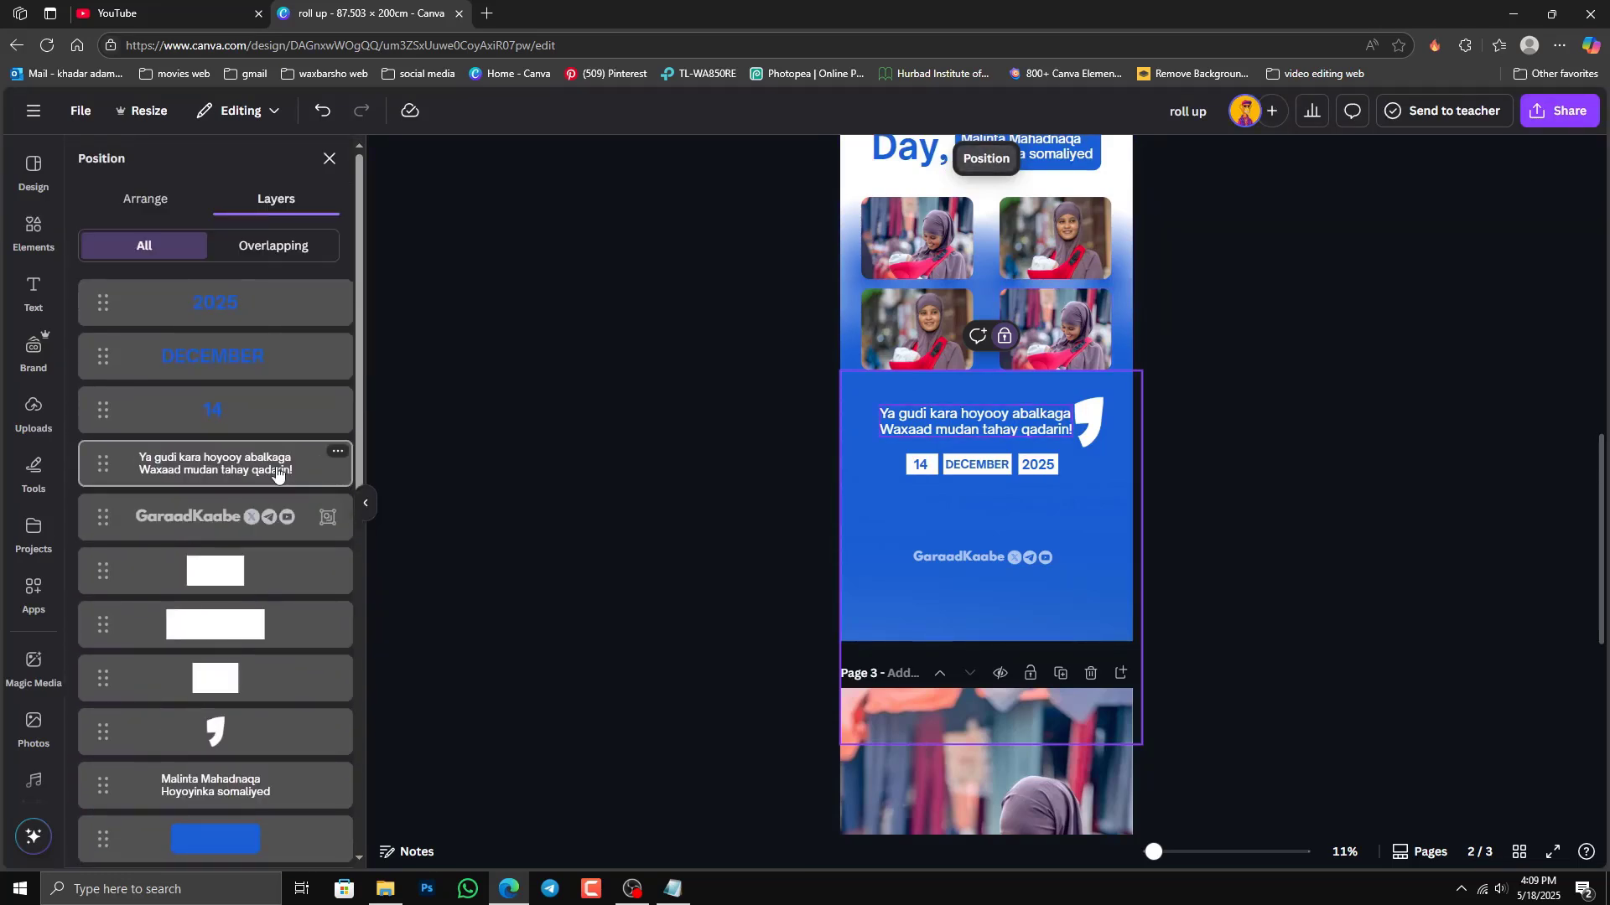
left_click(253, 534)
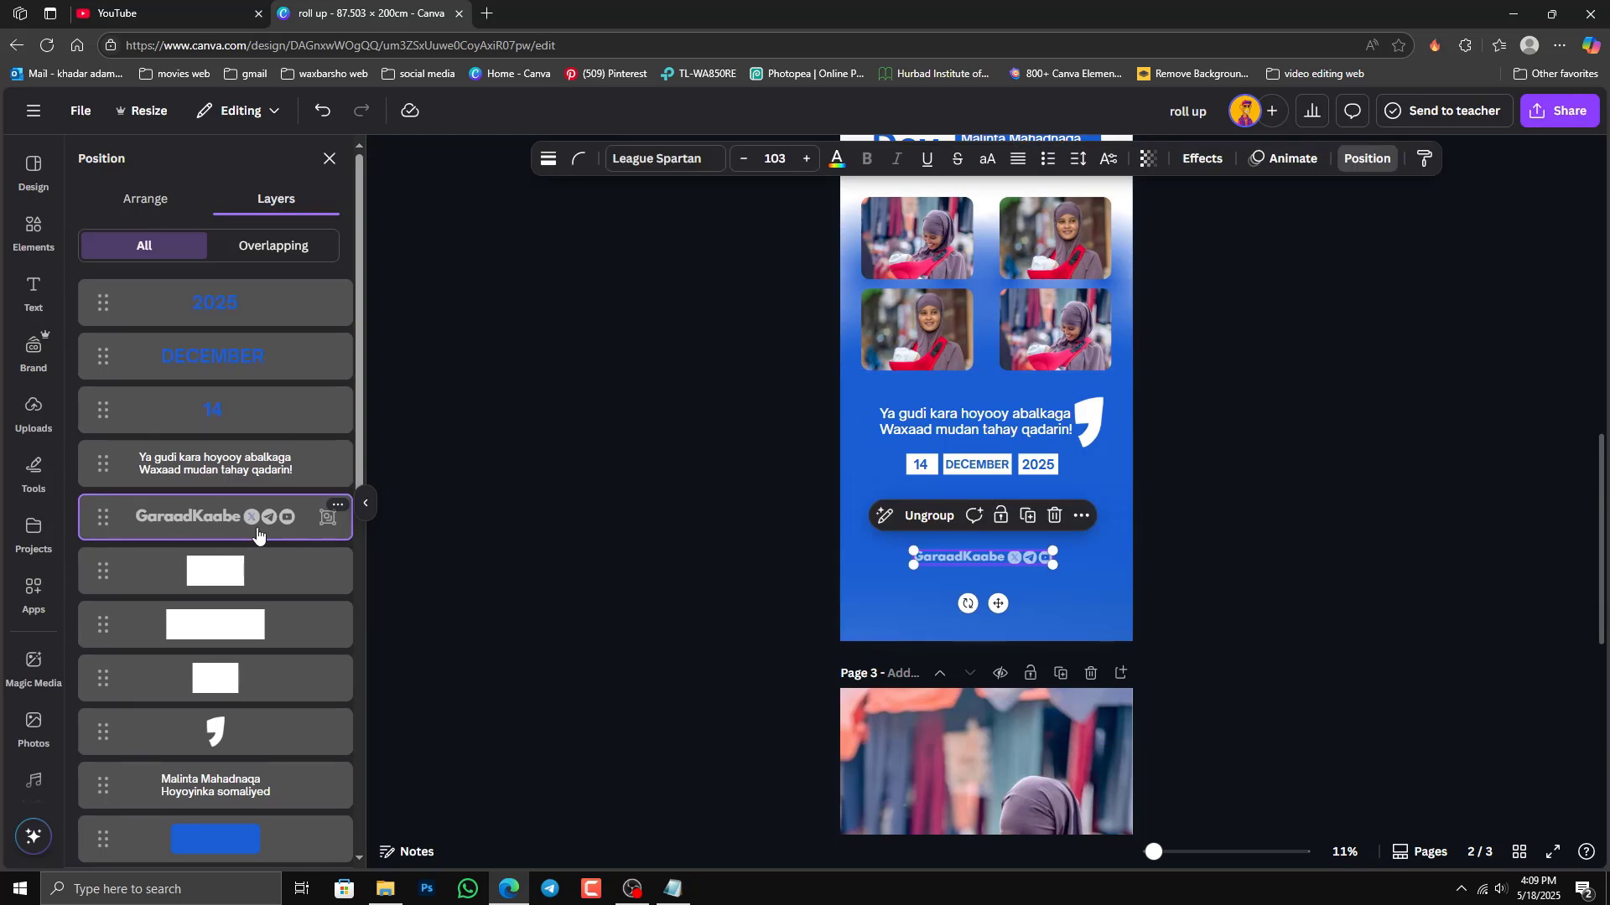
left_click(1023, 520)
scroll(1290, 463, "down", 3)
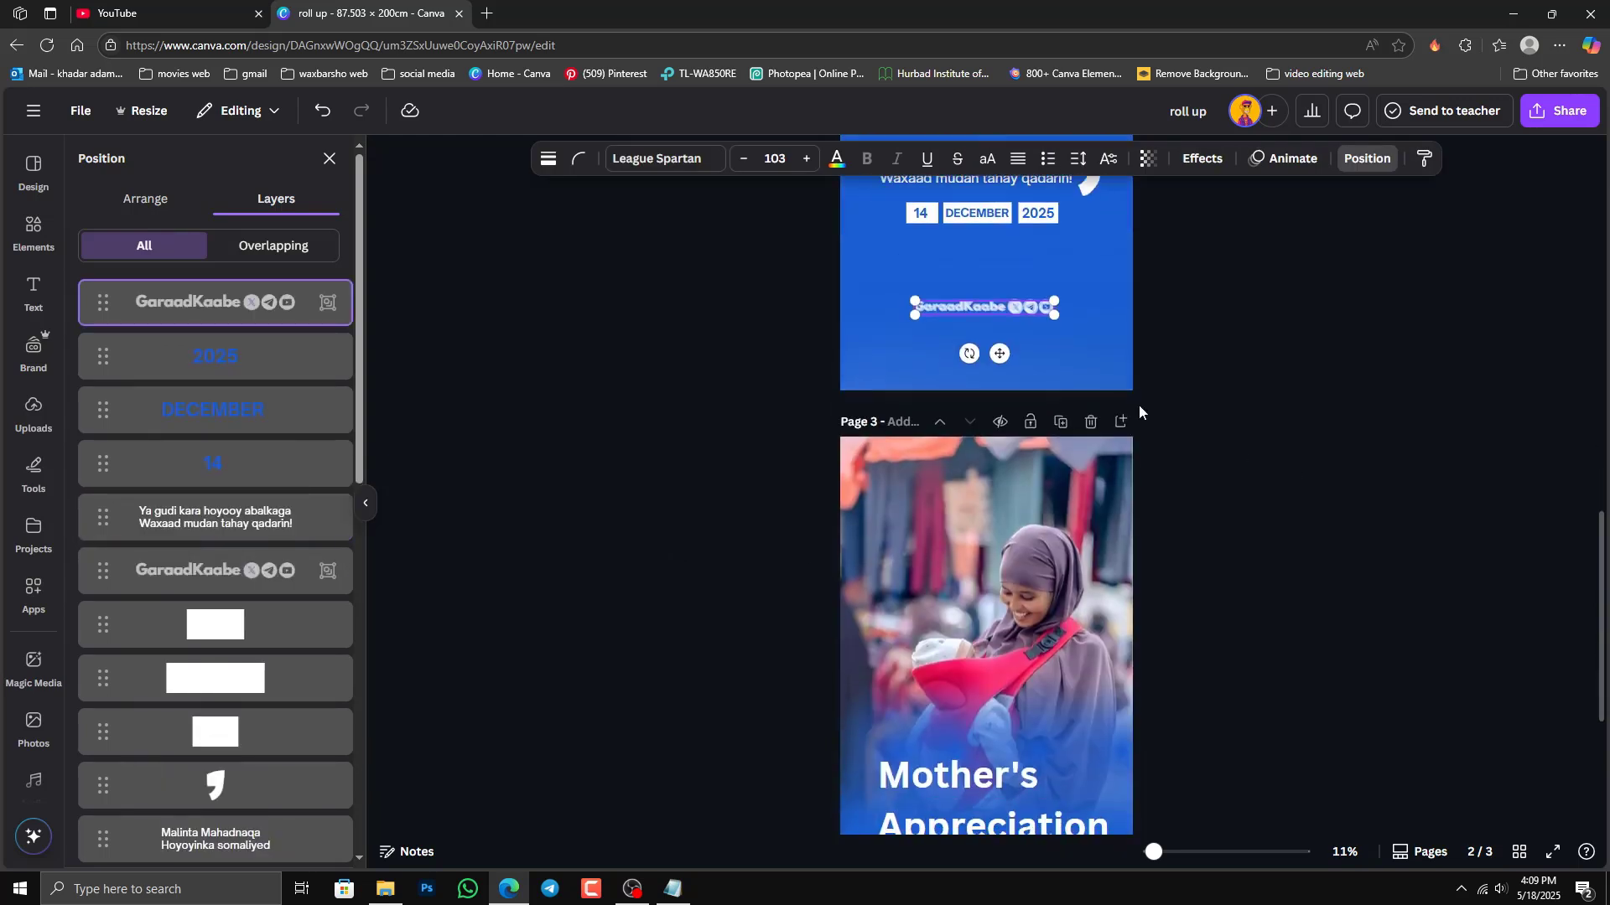
left_click_drag(993, 314, 1028, 826)
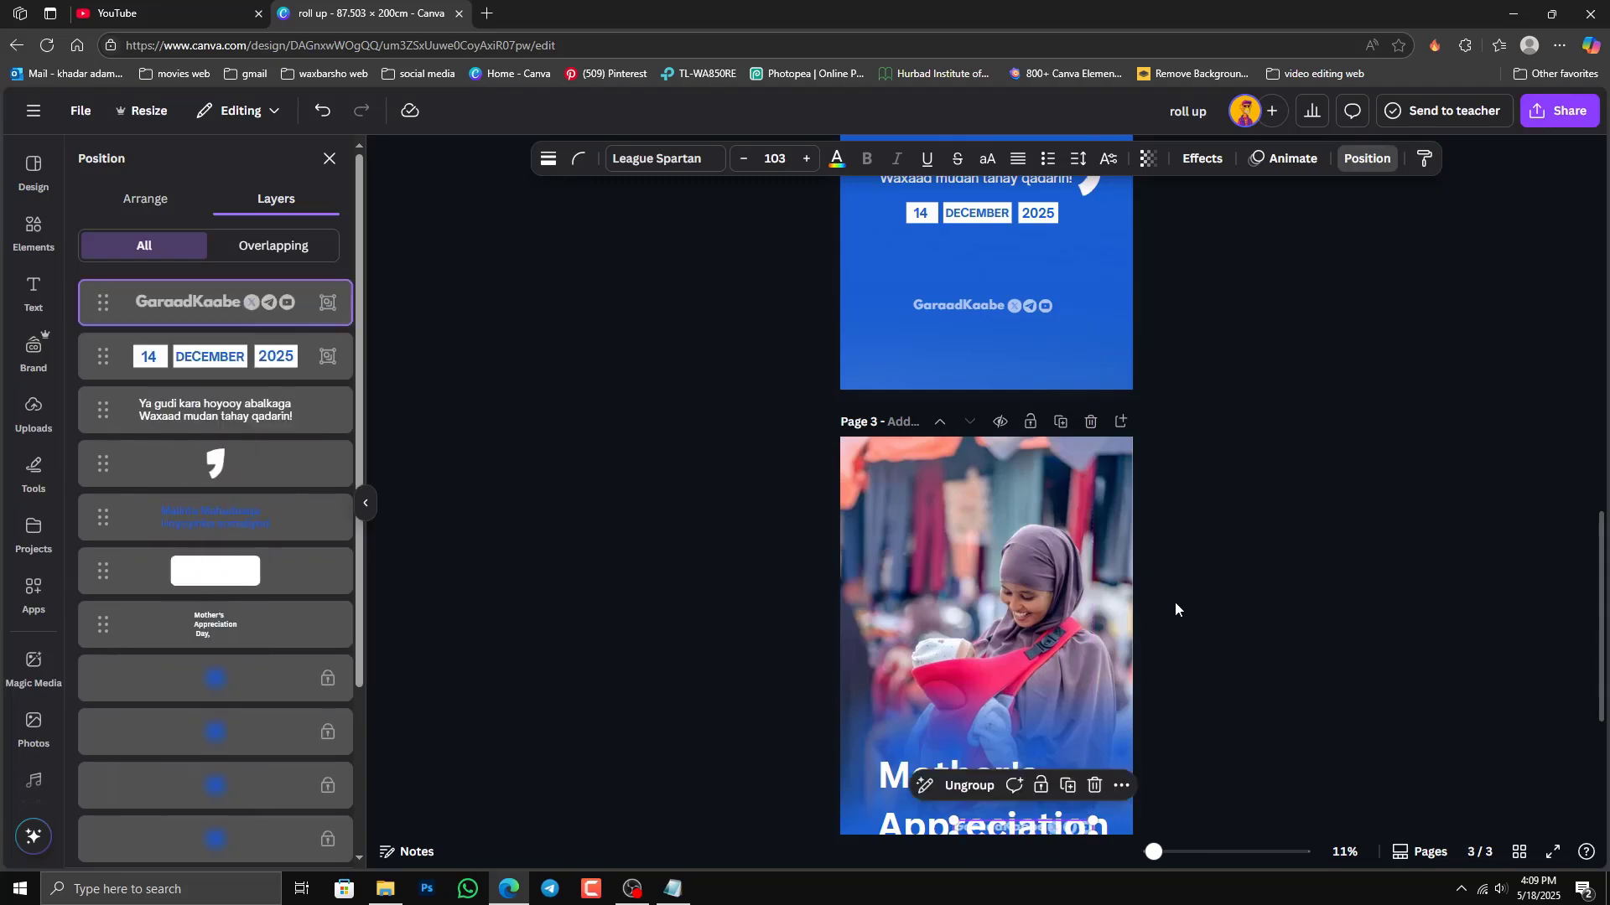
scroll(1175, 602, "down", 4)
left_click_drag(981, 495, 927, 722)
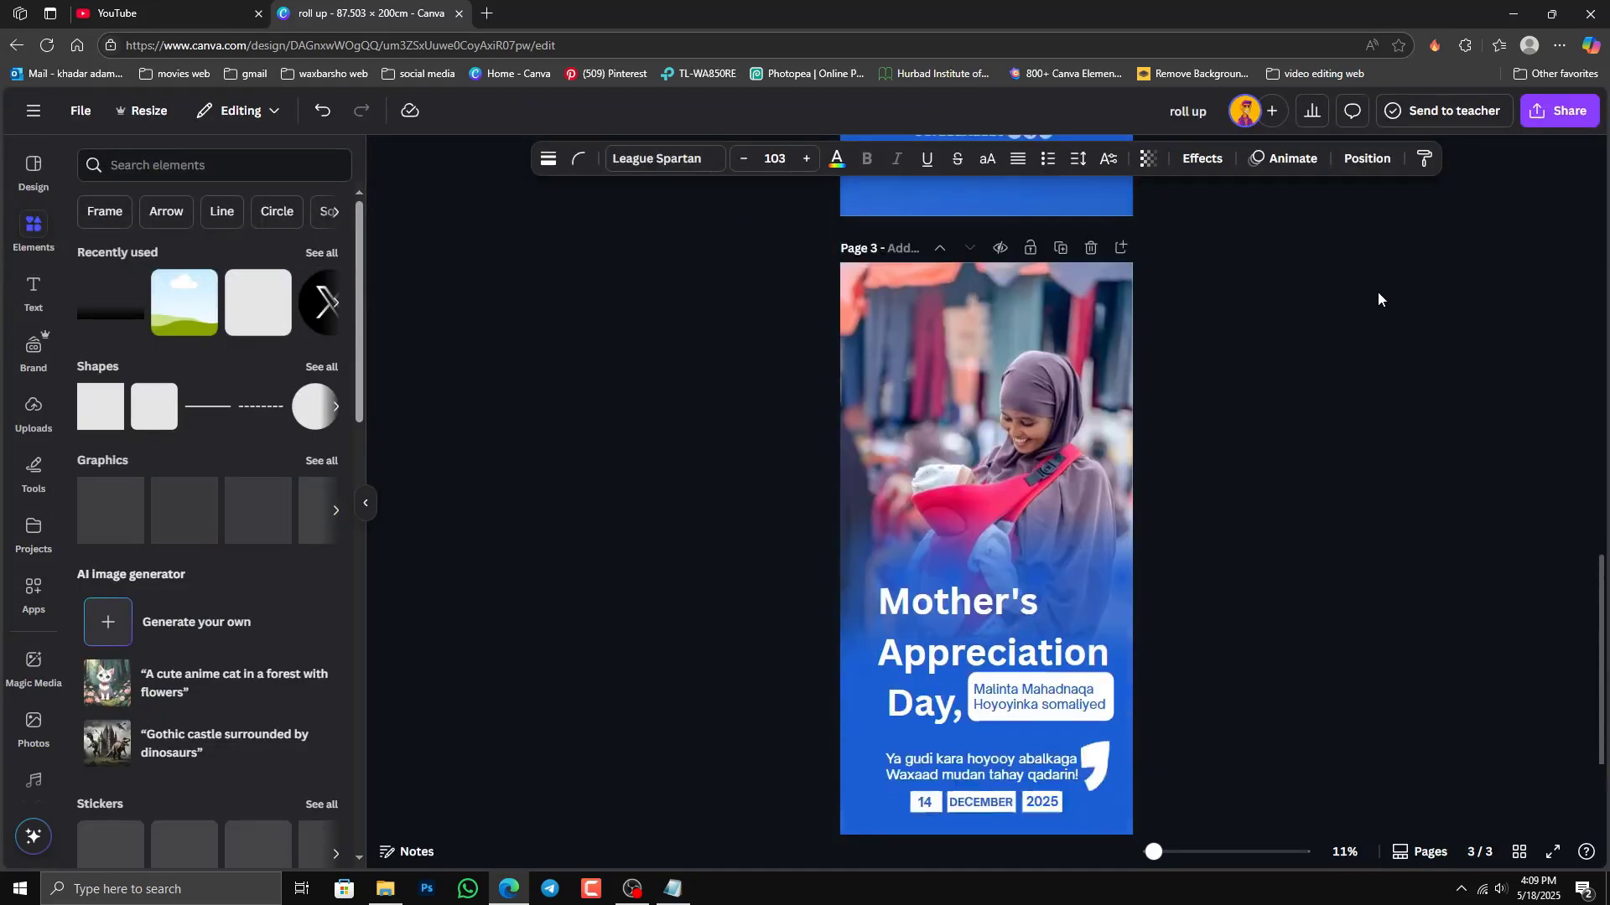
Step: Duplicate the finished page 3 banner as a new page
right_click(1104, 740)
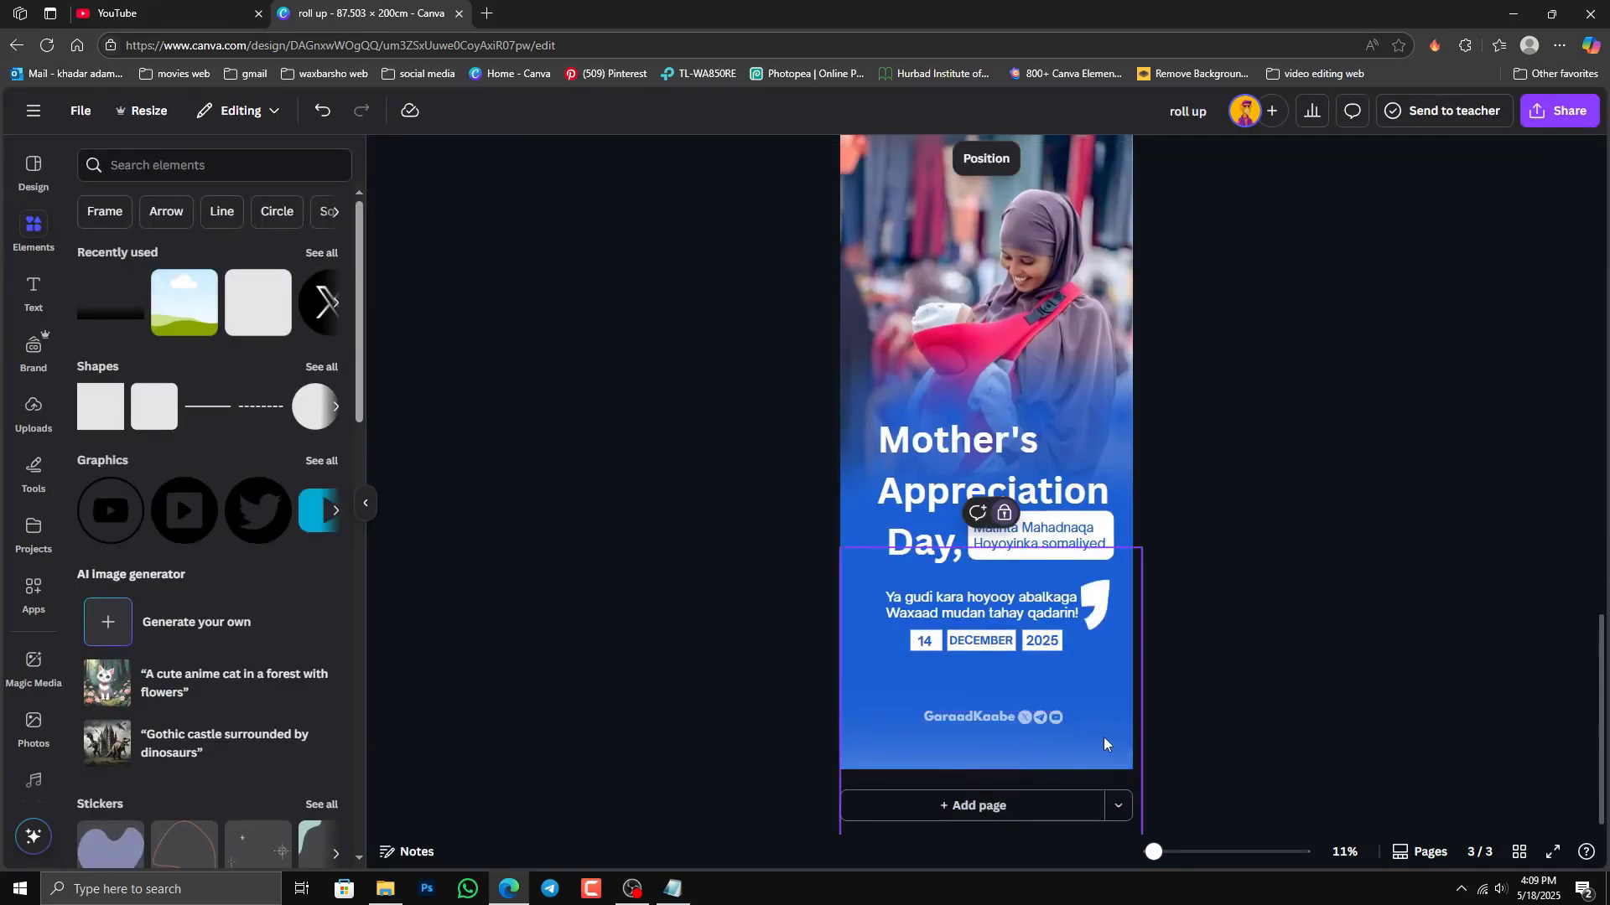
left_click(1270, 544)
scroll(1162, 290, "up", 2)
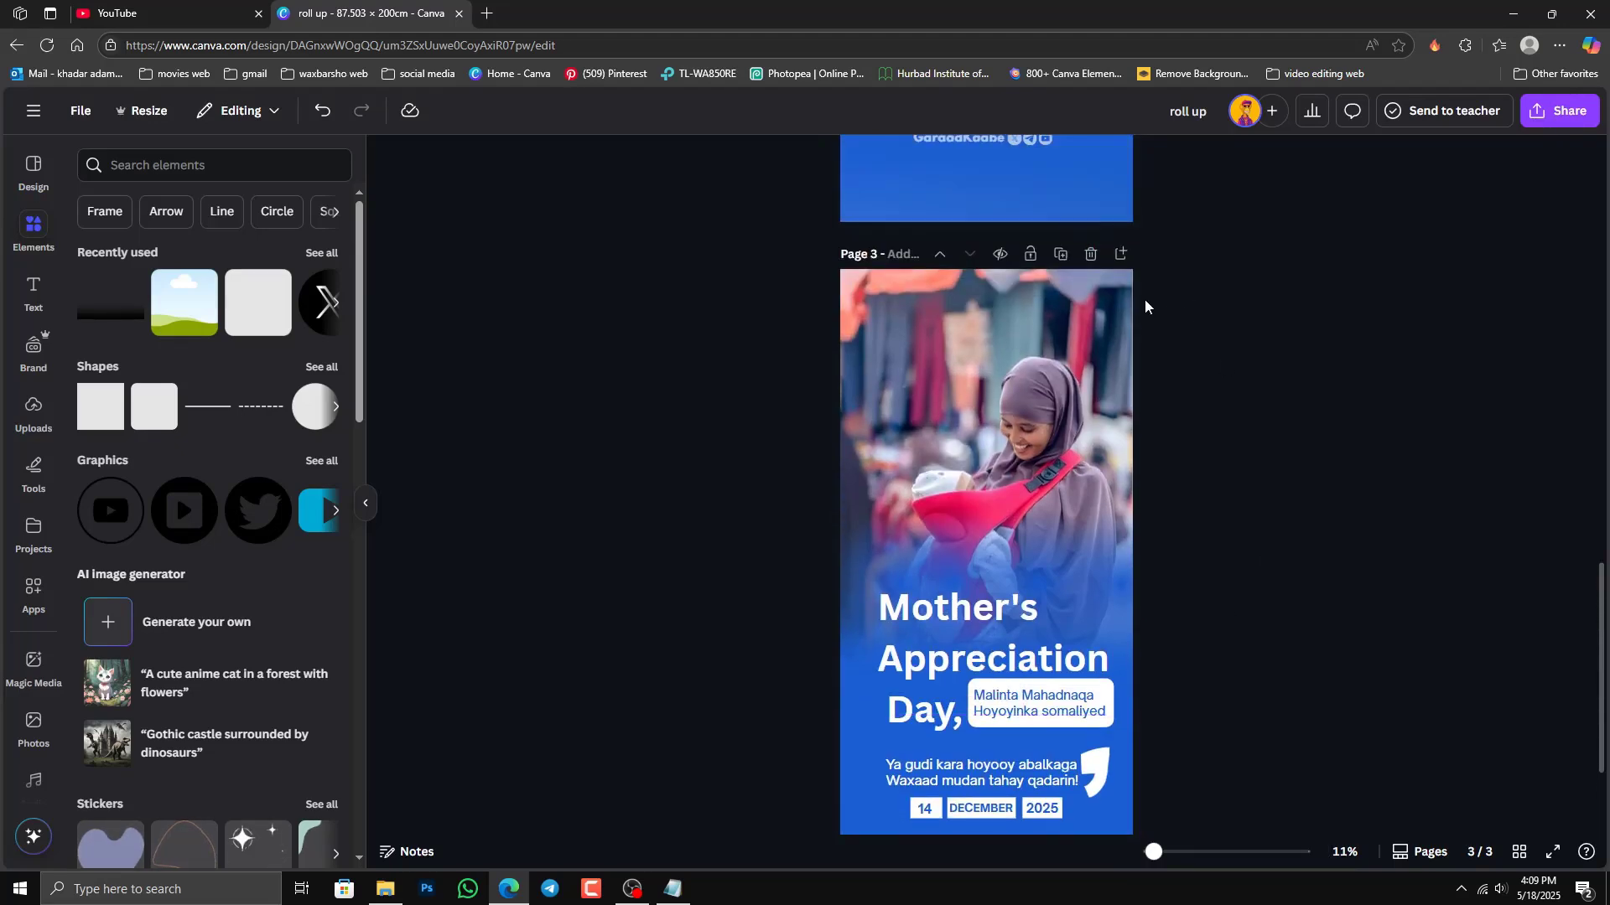
left_click(1061, 254)
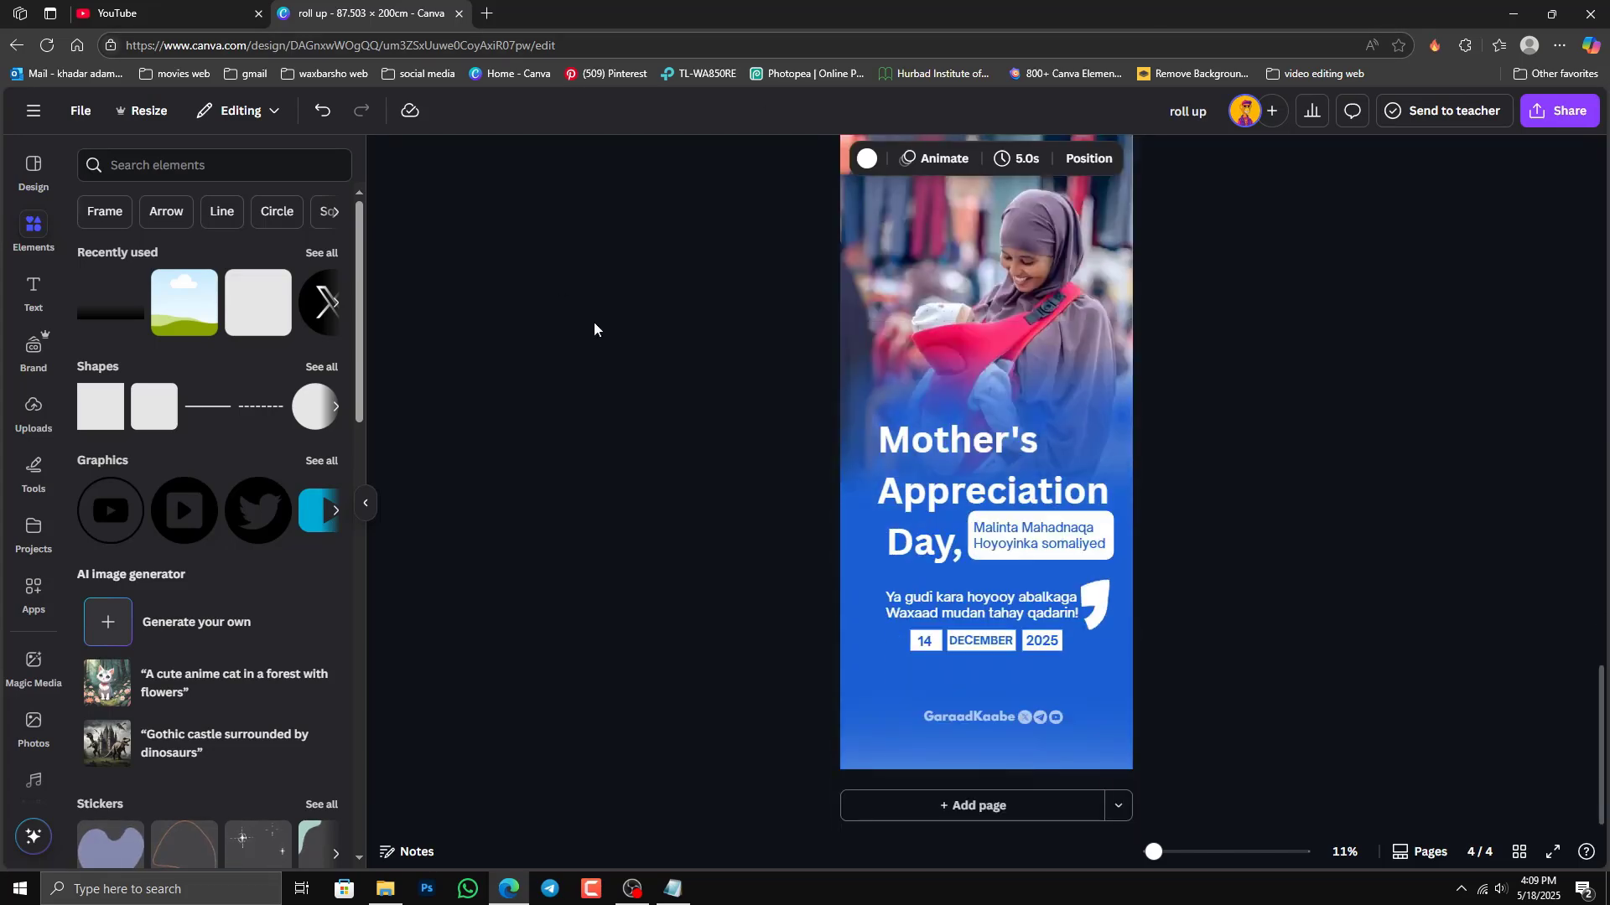
Step: Delete the photo of the mother and baby from page 3, using page 2 as the layout reference
scroll(1189, 364, "up", 15)
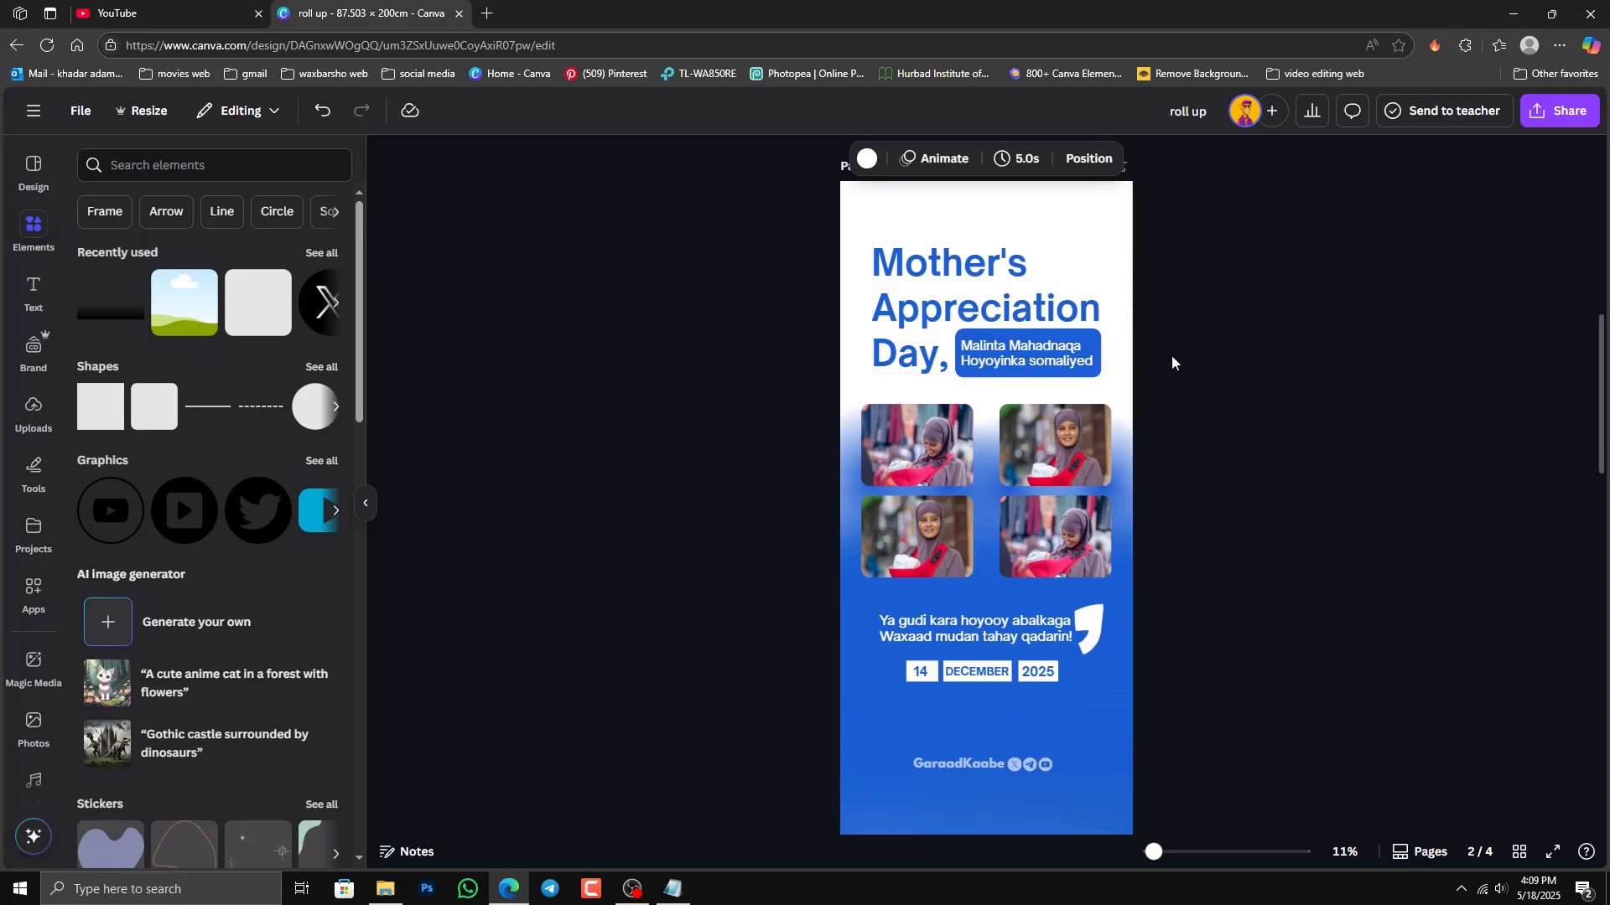
scroll(1174, 364, "down", 5)
left_click(991, 304)
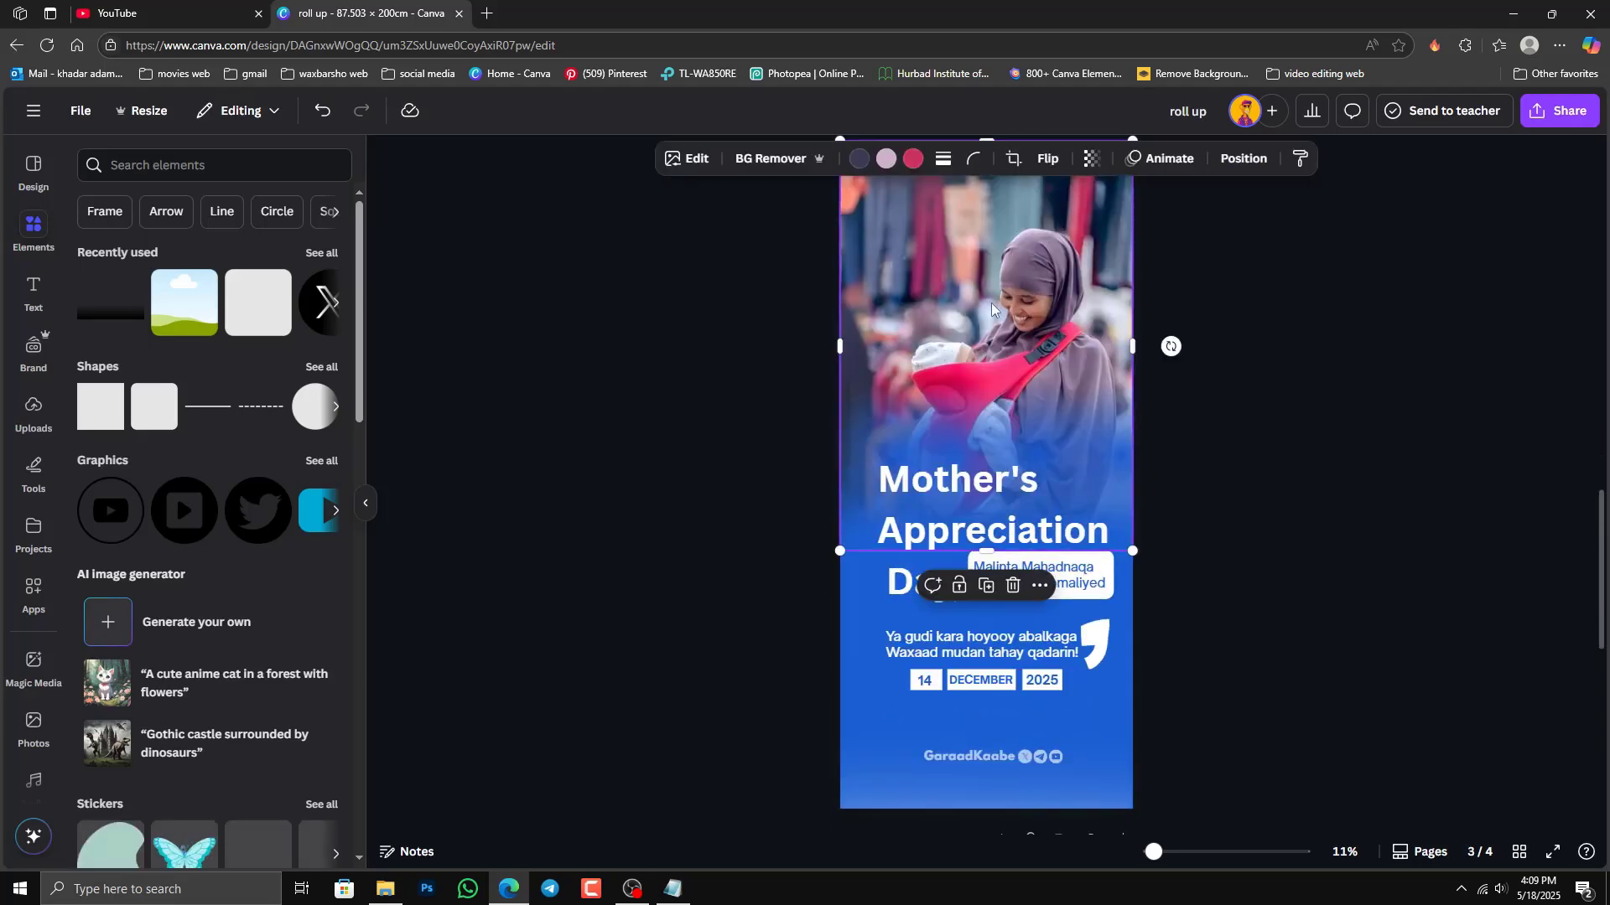
key("Delete")
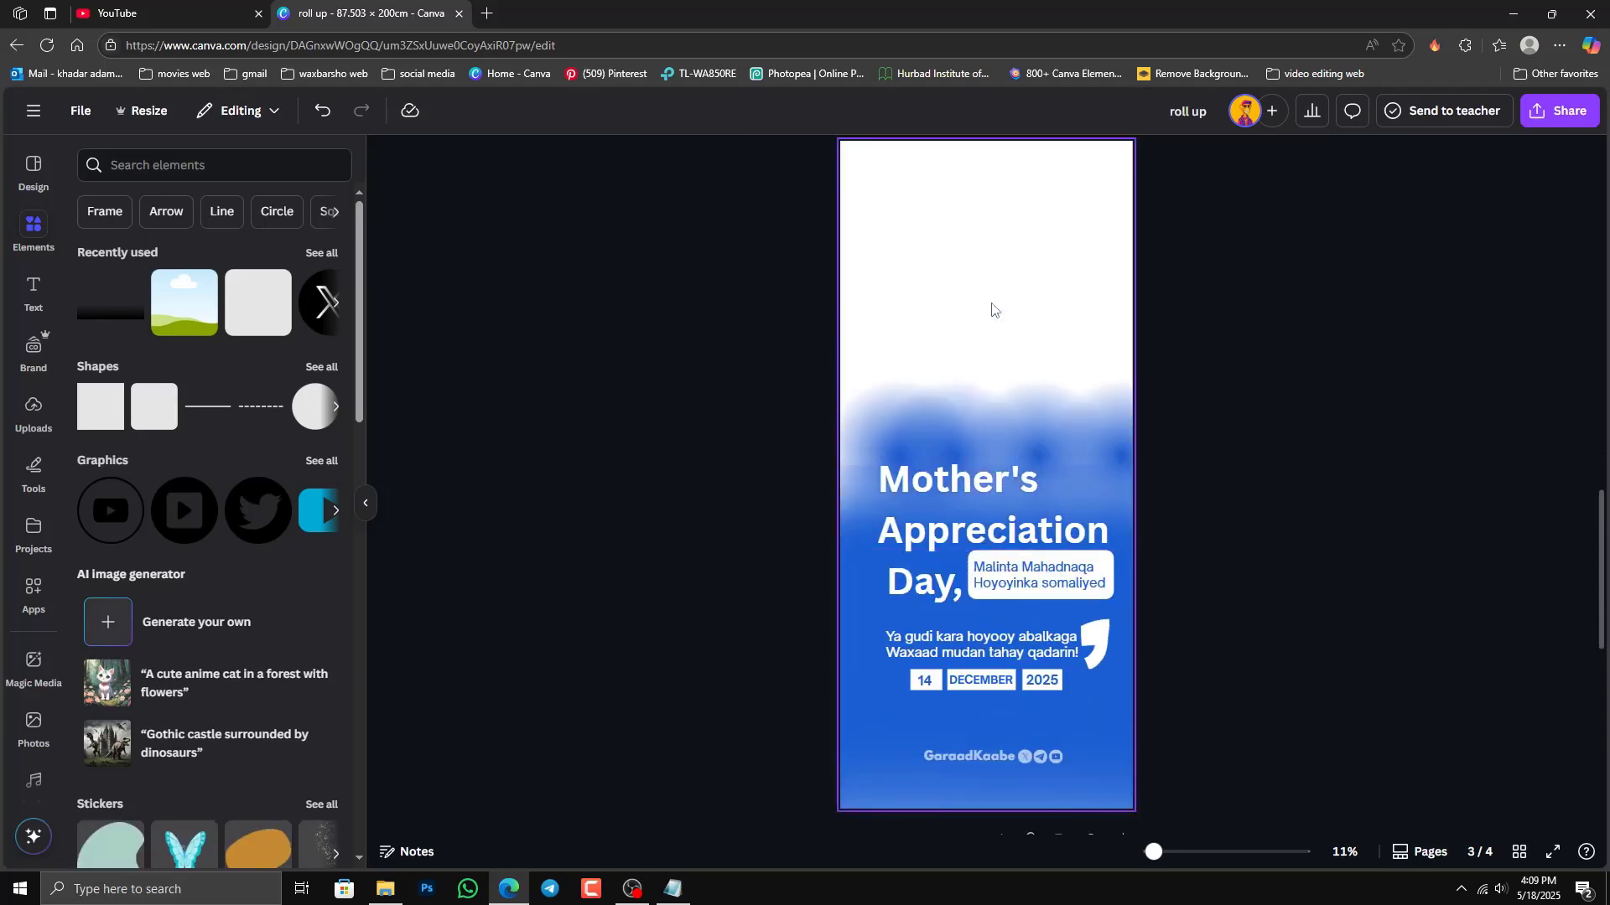
Step: Move the heading together with its text tag up into the empty white area of page 3
left_click(897, 479)
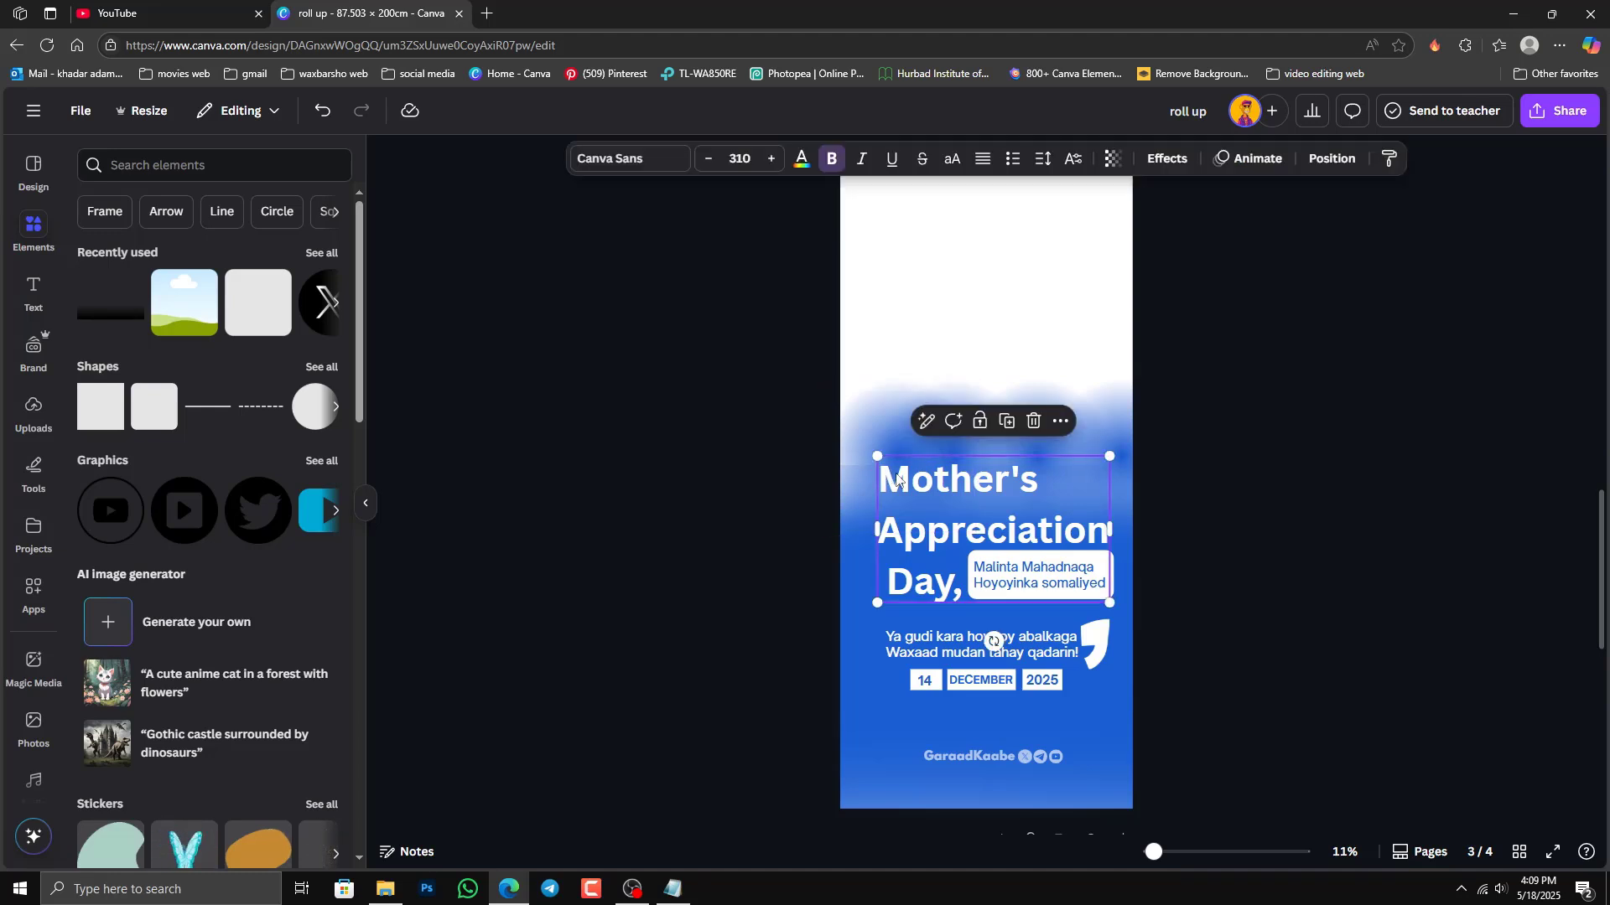
left_click(987, 562)
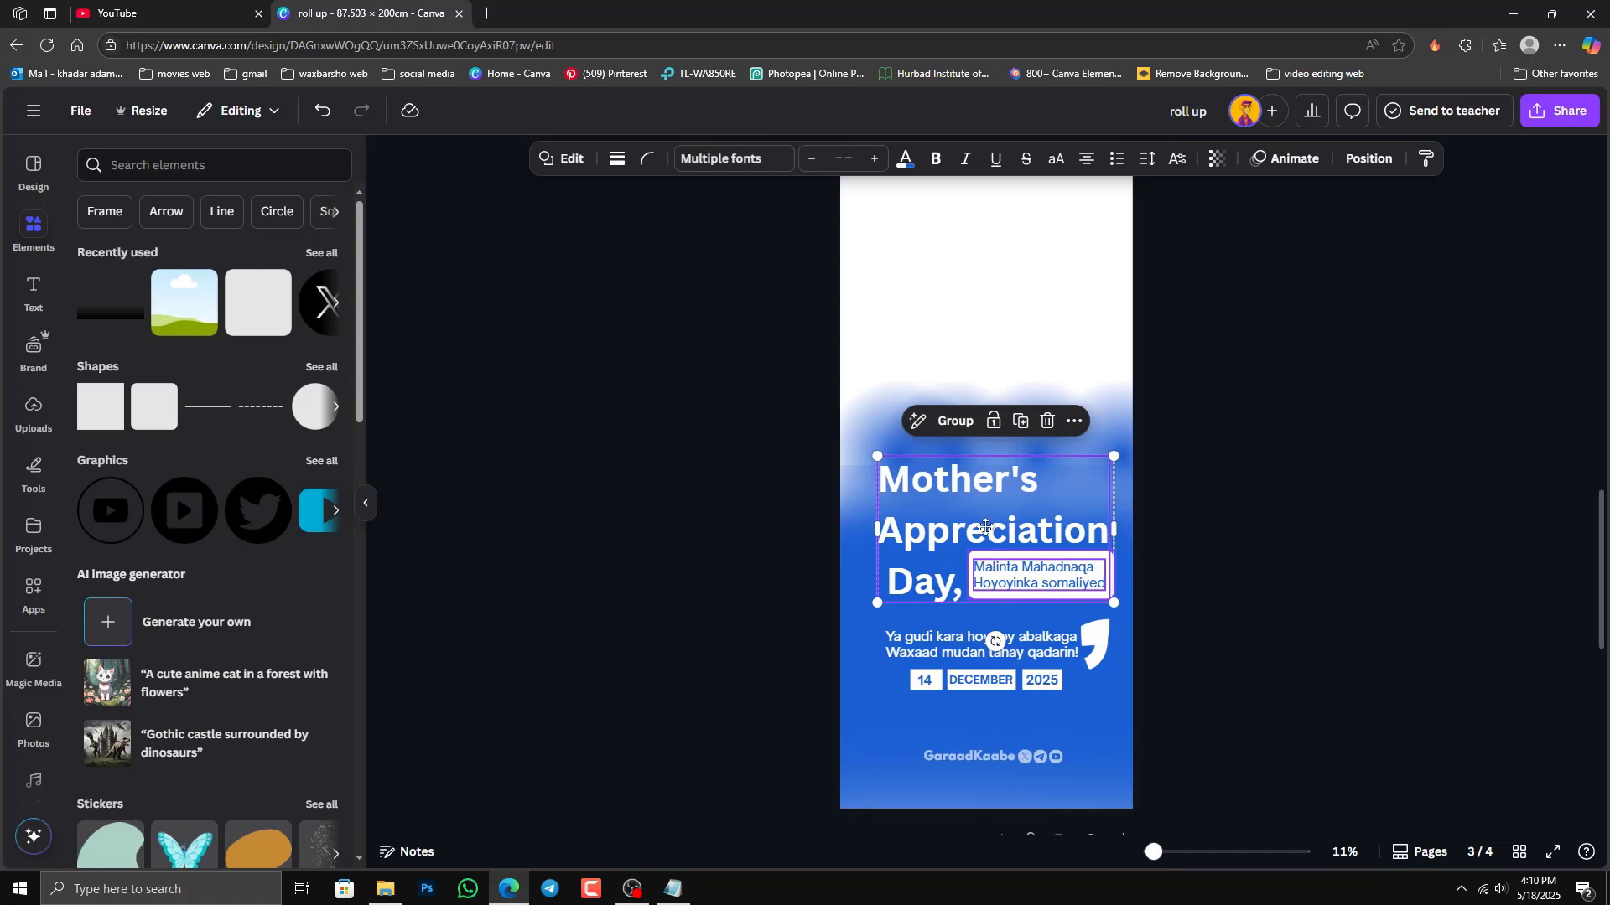
left_click_drag(986, 526, 977, 263)
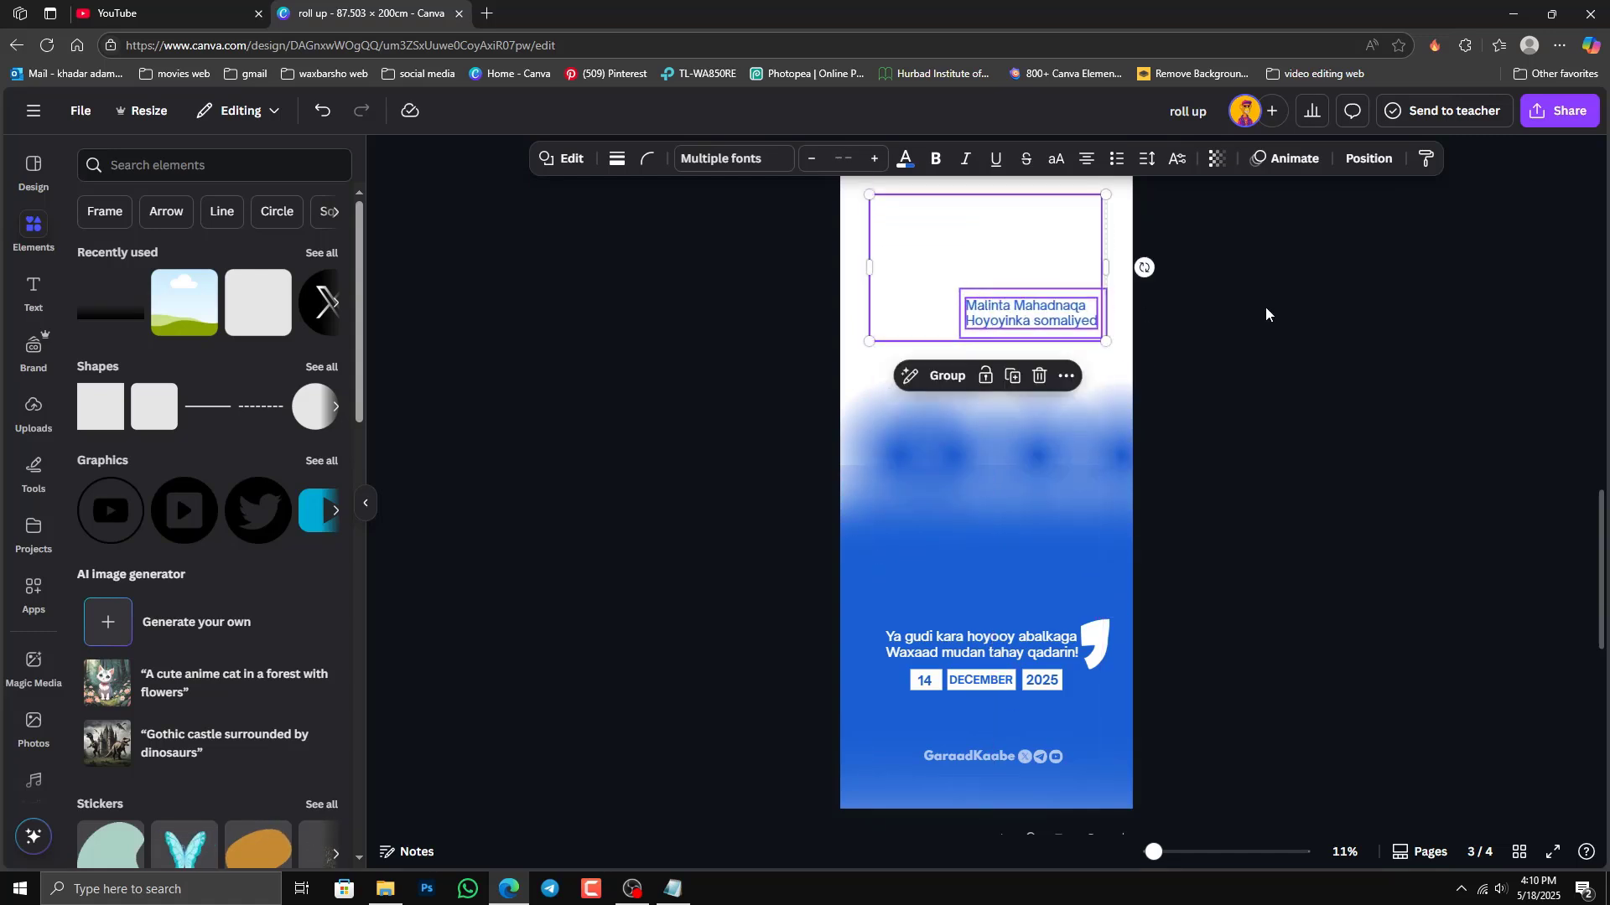
Step: Recolor the "Mother's Appreciation Day," heading on page 3 with the document's blue
left_click(1014, 255)
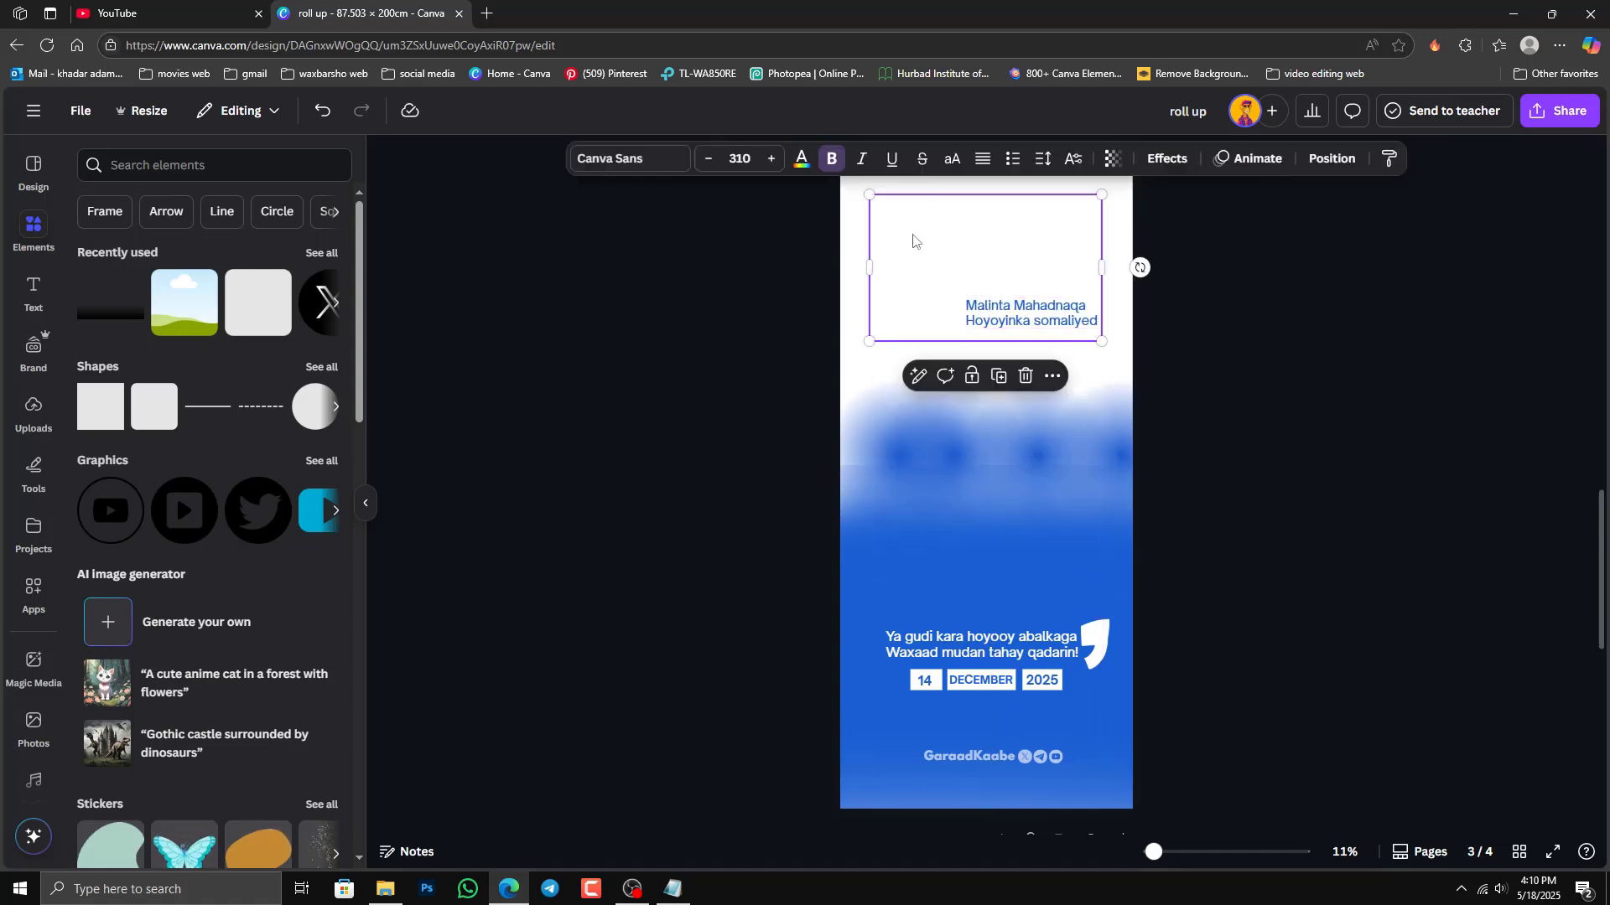
left_click(802, 161)
left_click(238, 287)
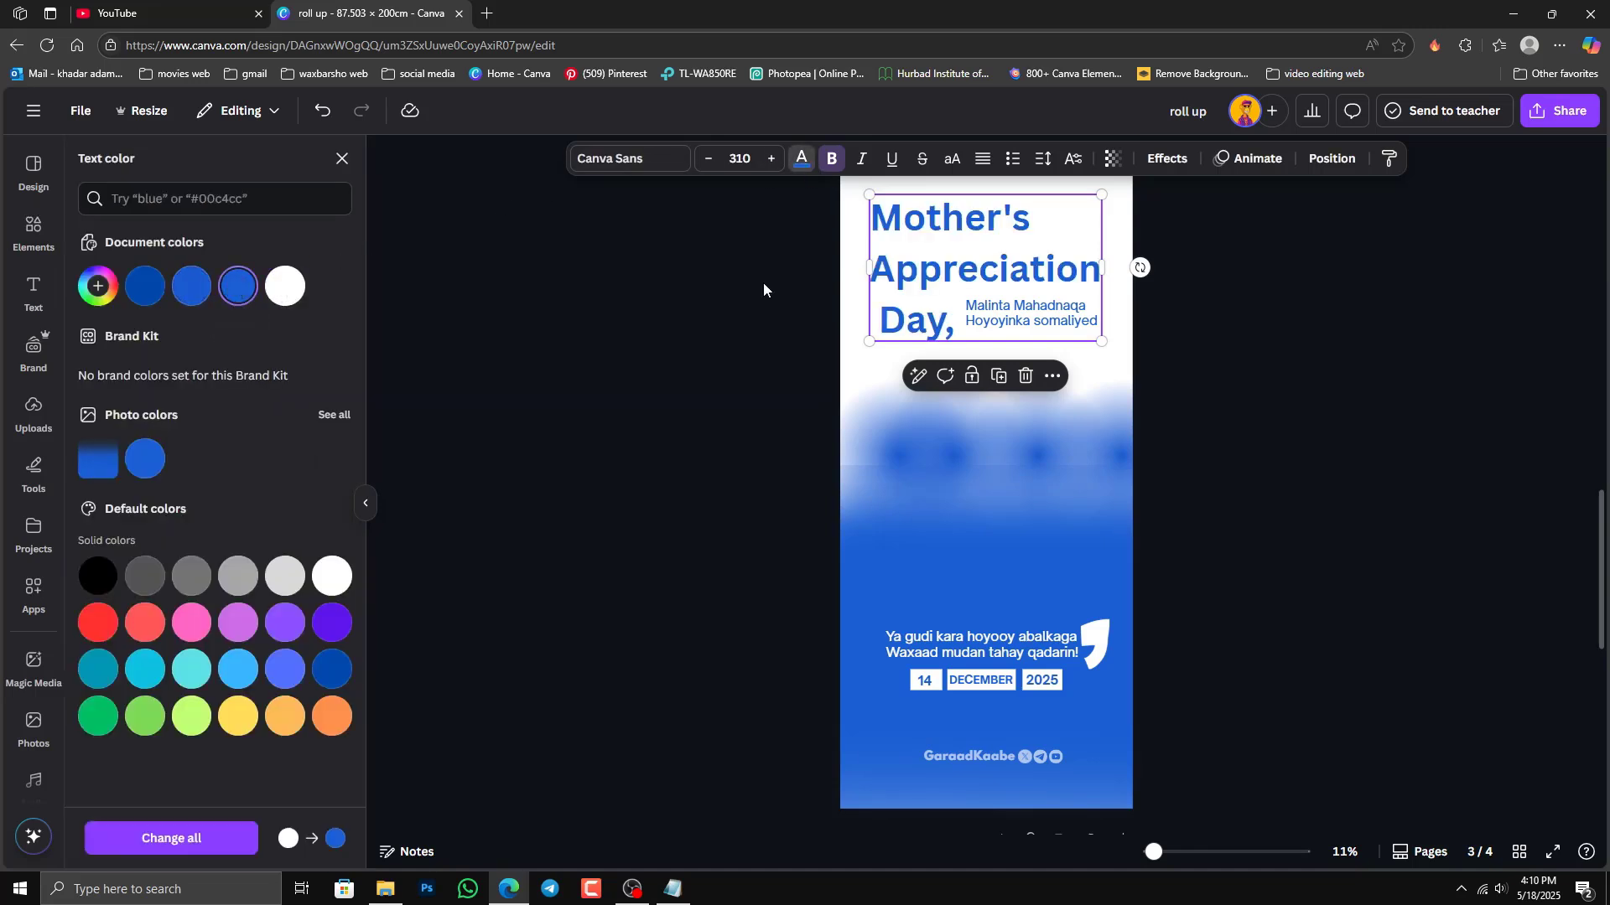
Step: Fill the rounded tag box behind "Malinta Mahadnaqa Hoyoyinka somaliyed" with the document's blue
left_click(1024, 312)
left_click(981, 310)
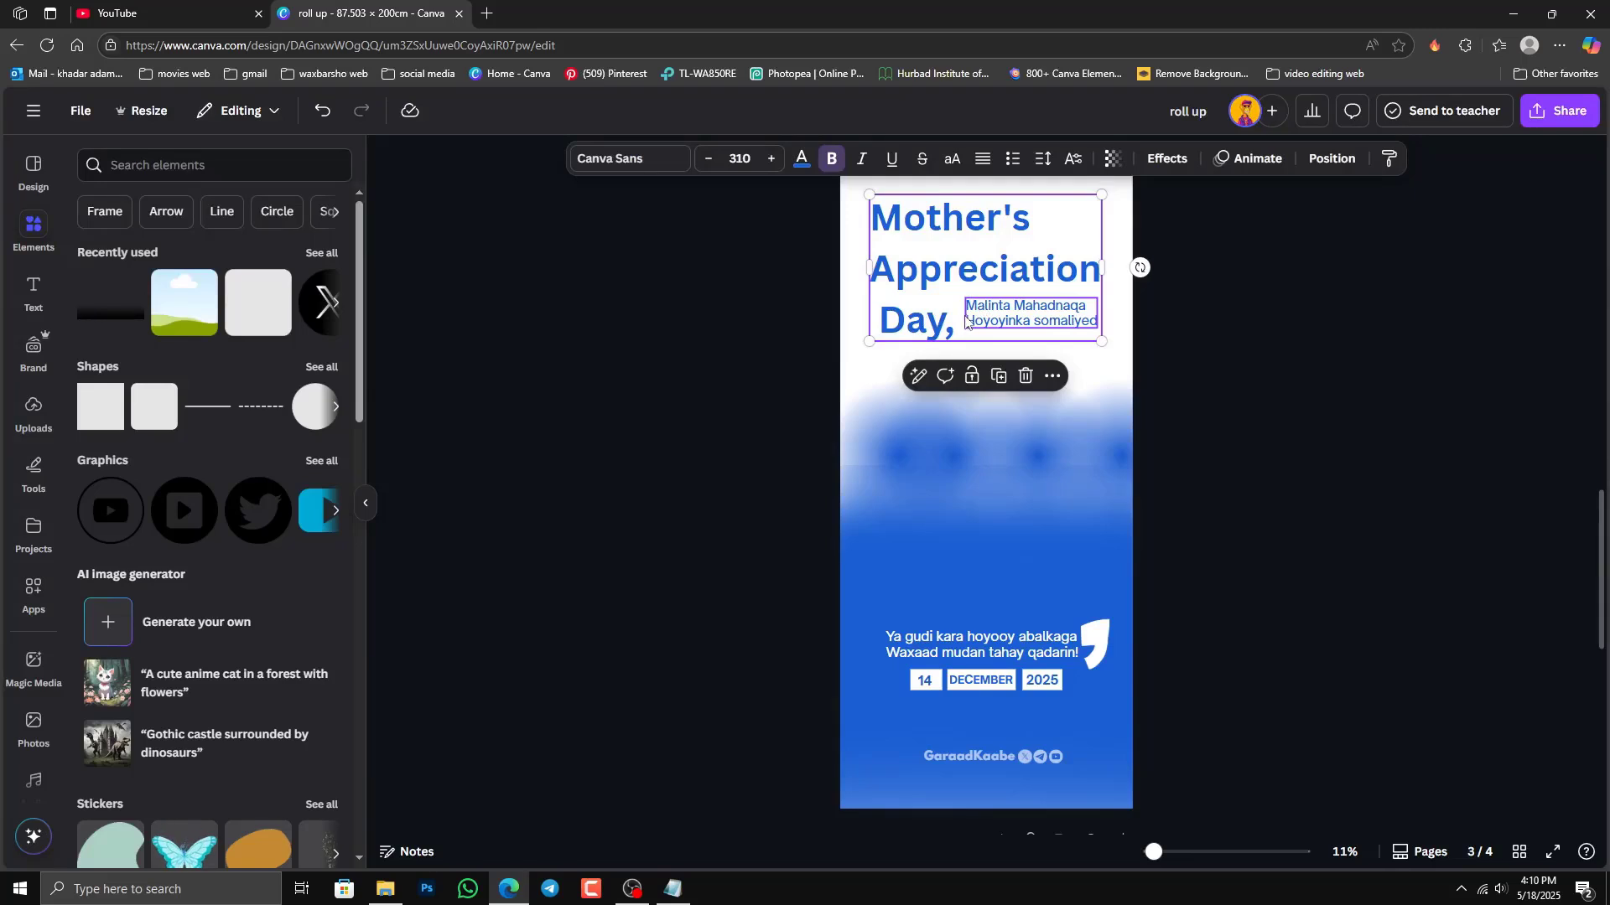
left_click(966, 319)
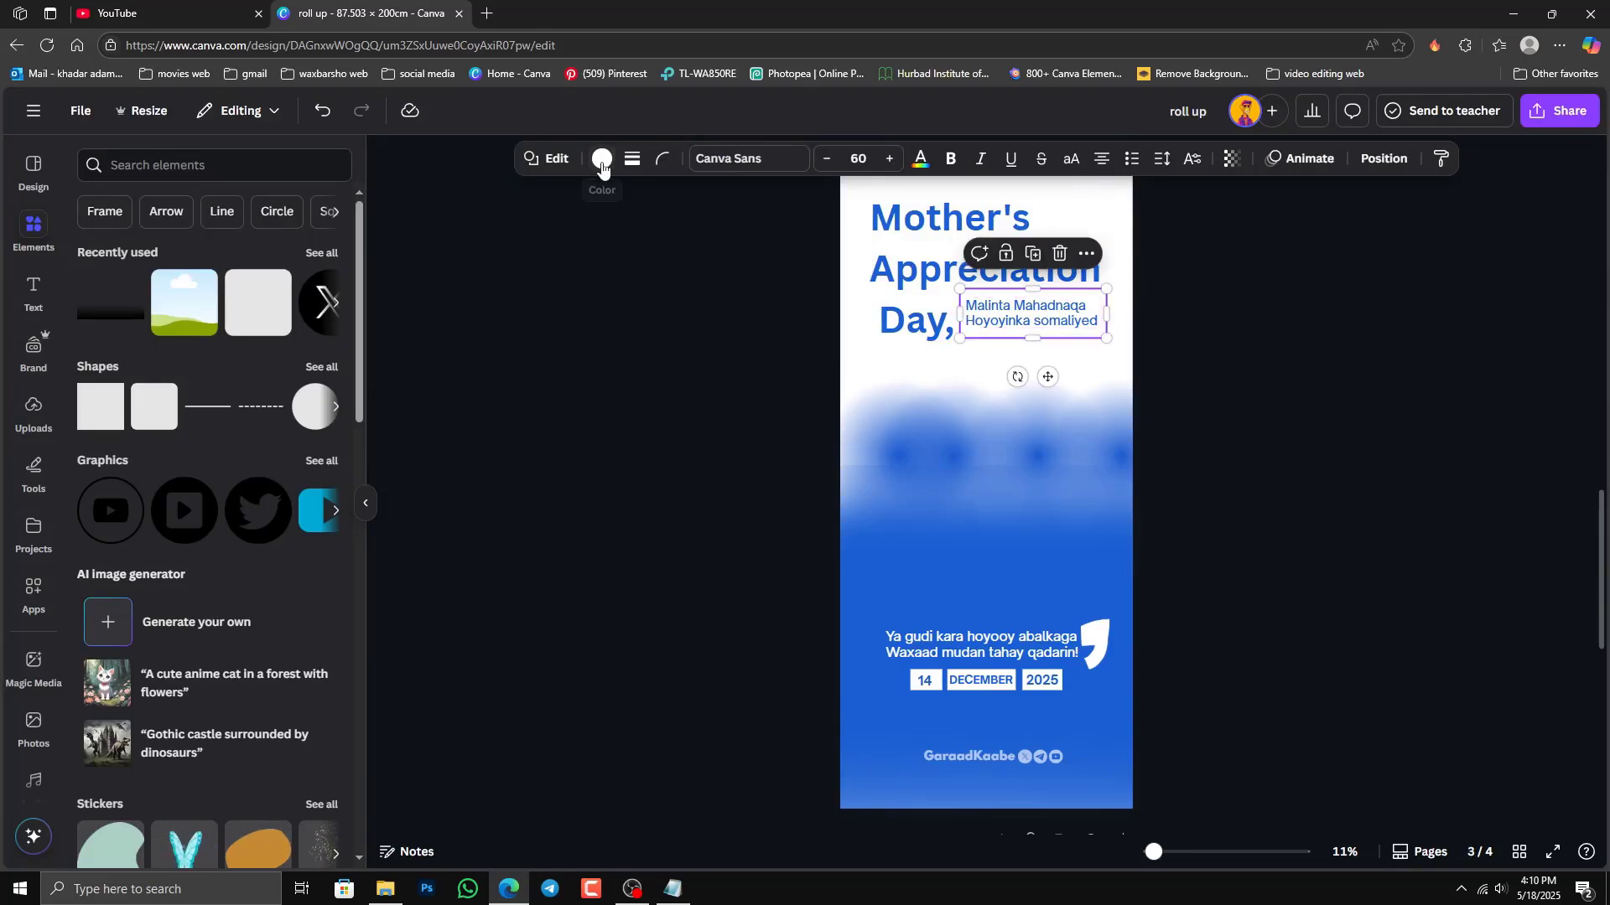
left_click(602, 160)
left_click(235, 287)
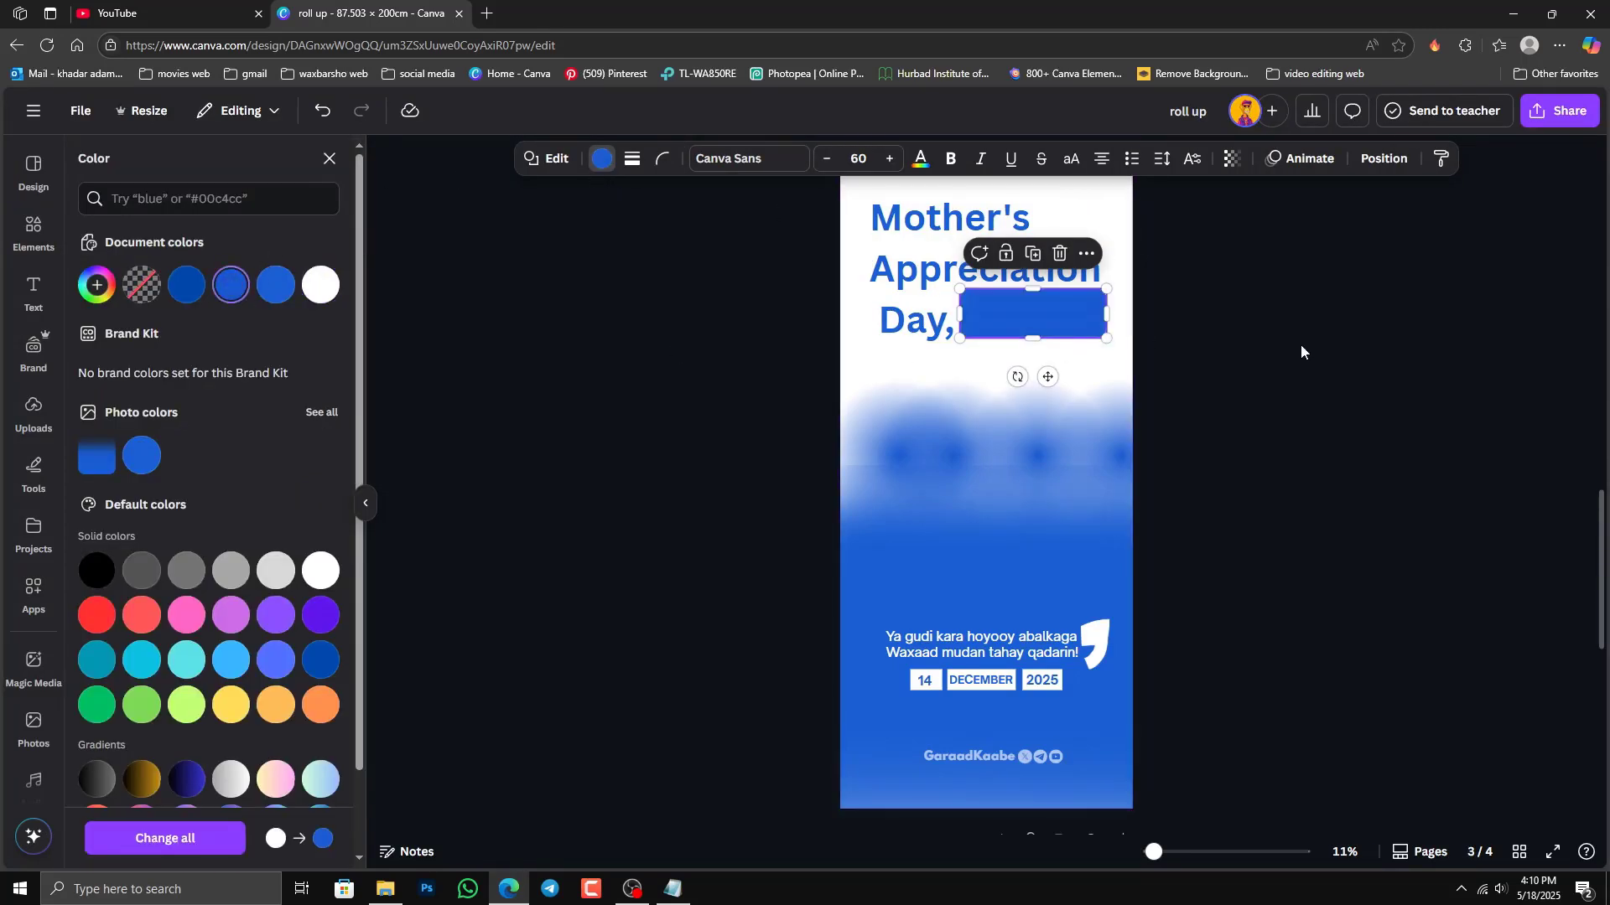
Step: Change the "Malinta Mahadnaqa Hoyoyinka somaliyed" tag text to white
left_click(1075, 324)
left_click(995, 308)
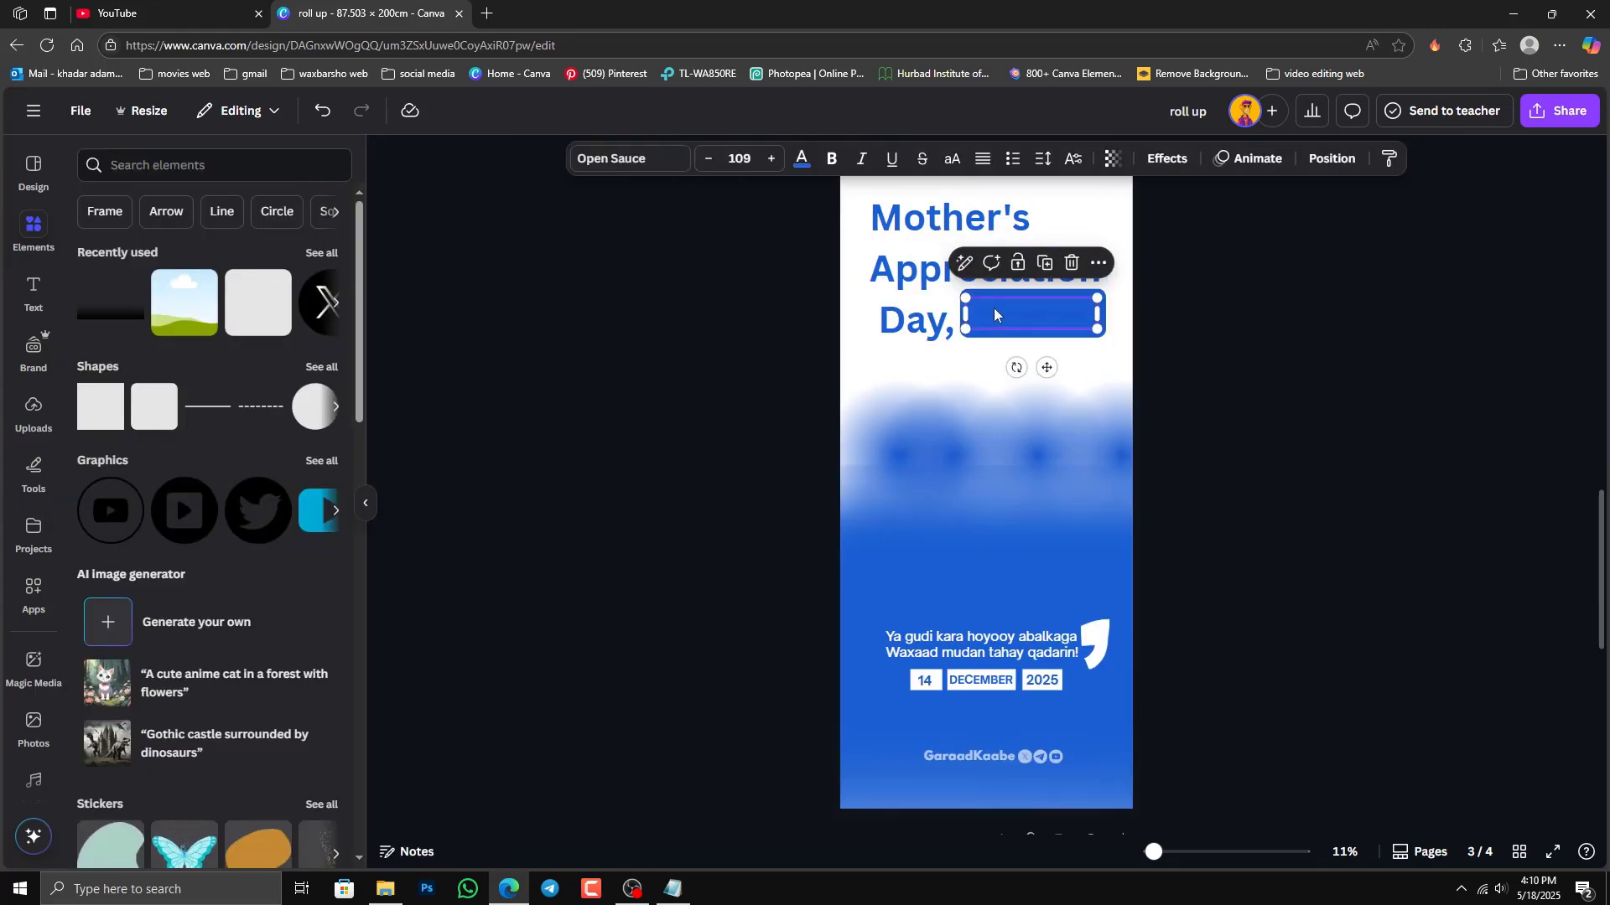
left_click(802, 162)
left_click(280, 288)
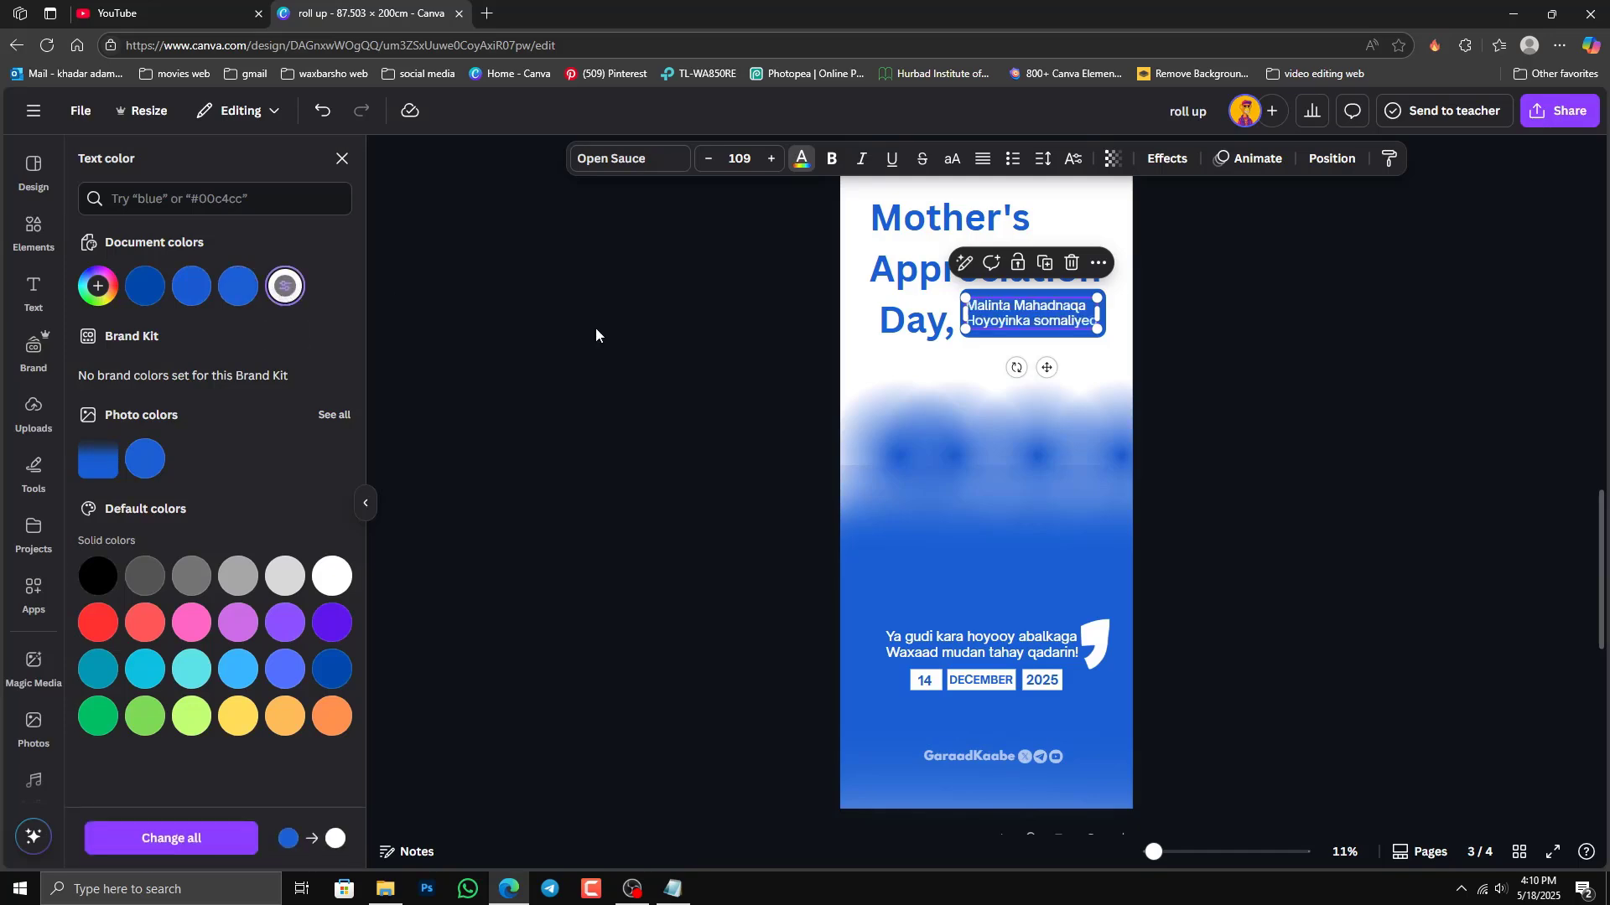
key("Escape")
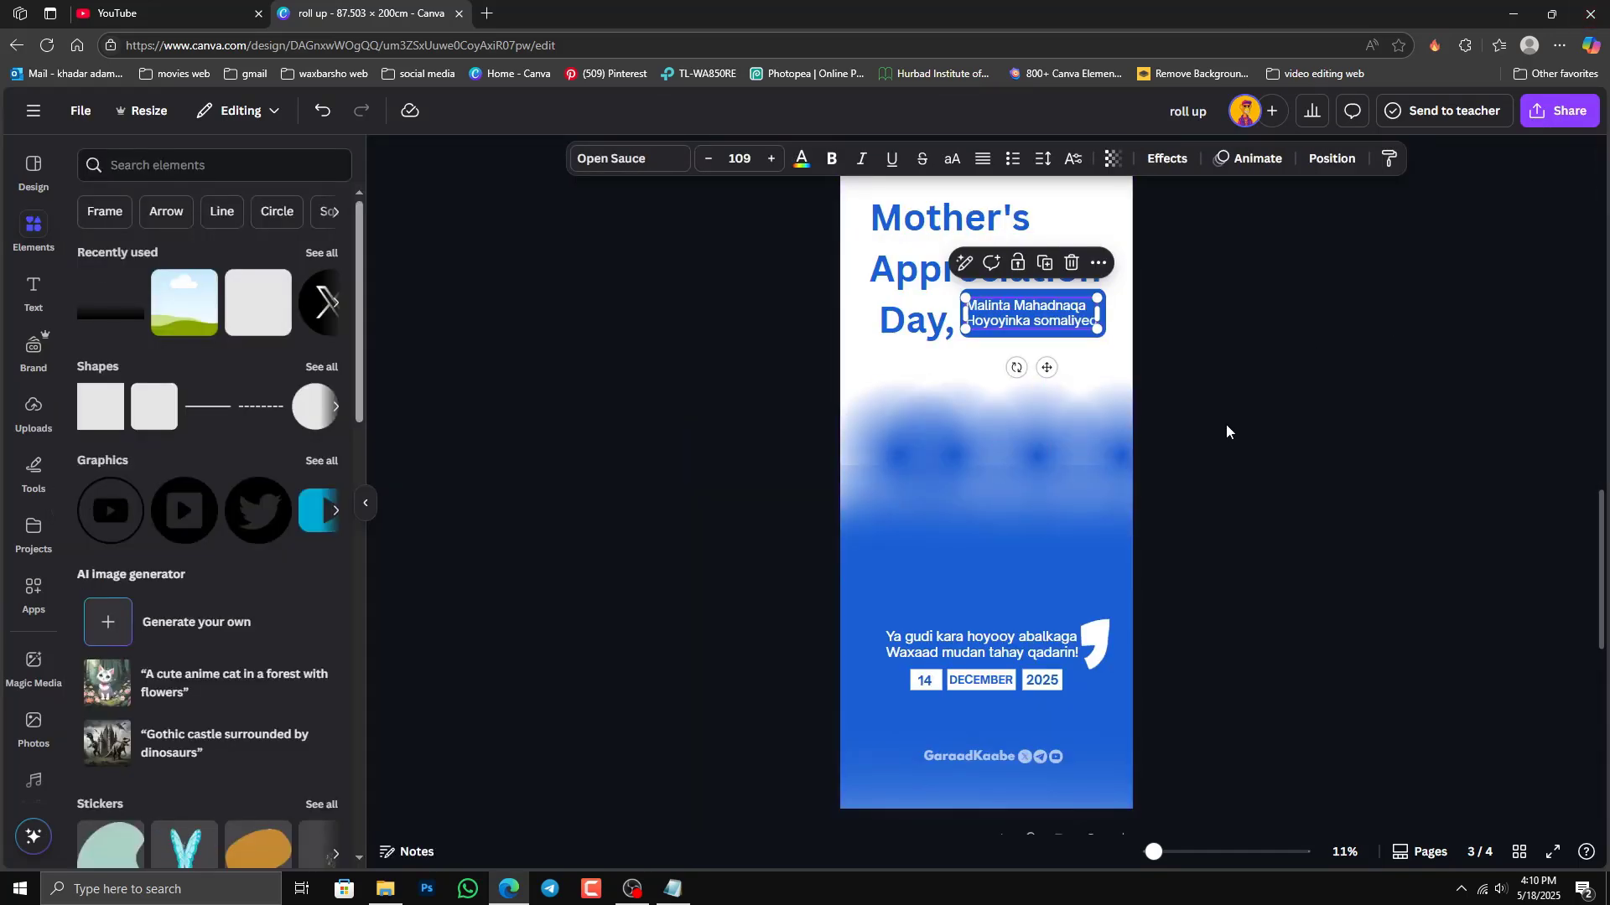
left_click(1227, 423)
Step: Add a rounded square photo frame to page 3 and place it below the heading, near the banner's left edge
scroll(1217, 389, "down", 2)
scroll(1218, 389, "up", 2)
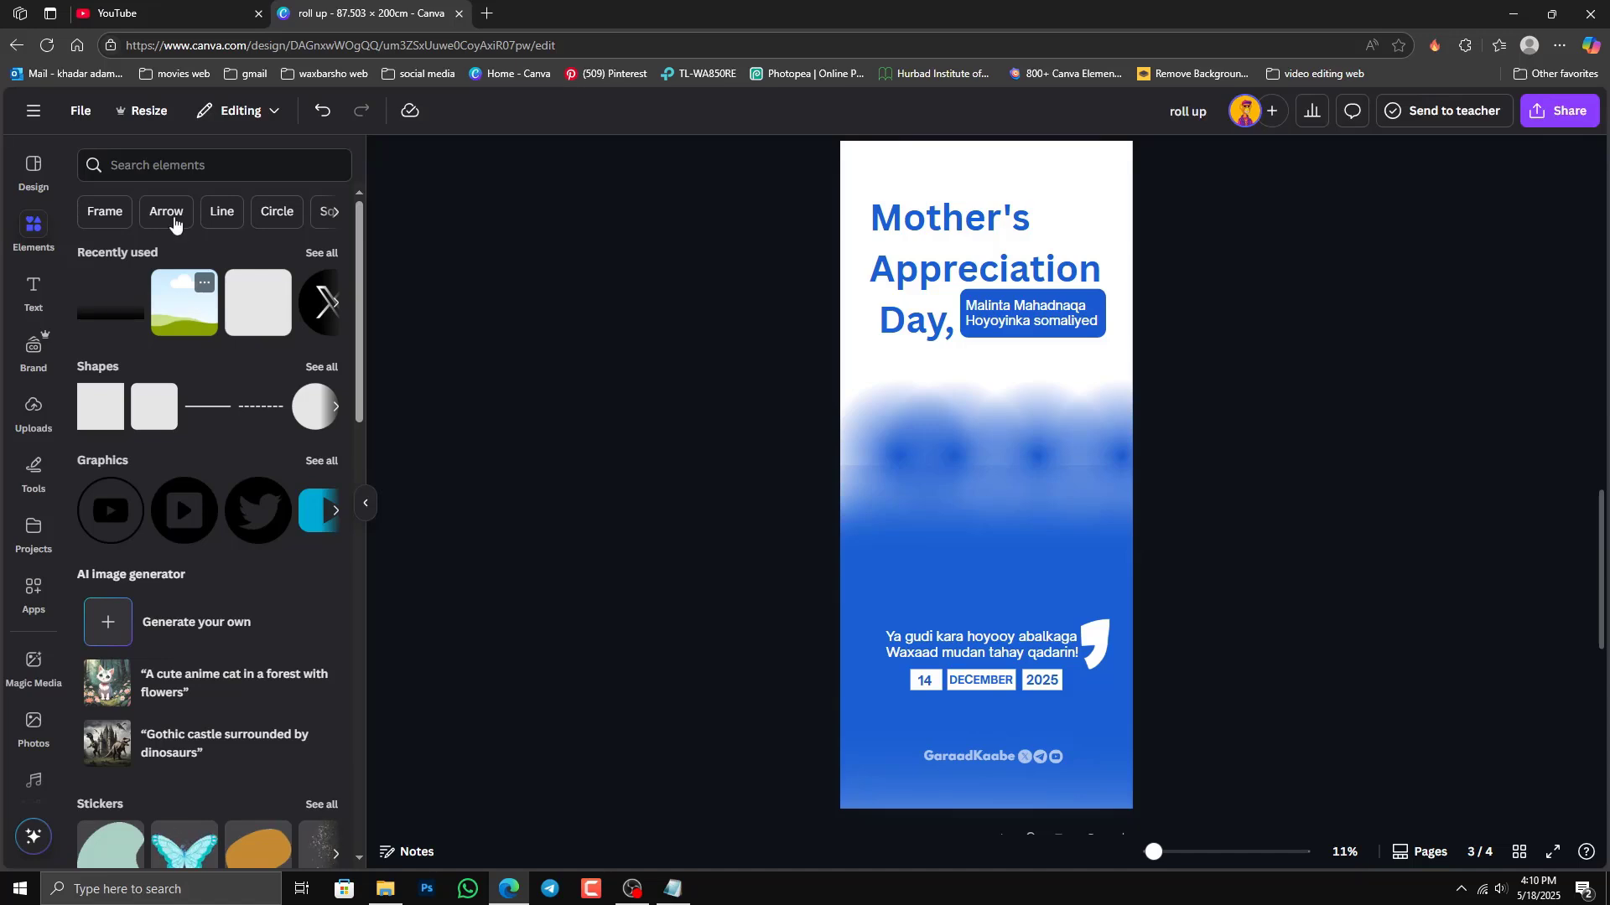
left_click(338, 212)
left_click(83, 214)
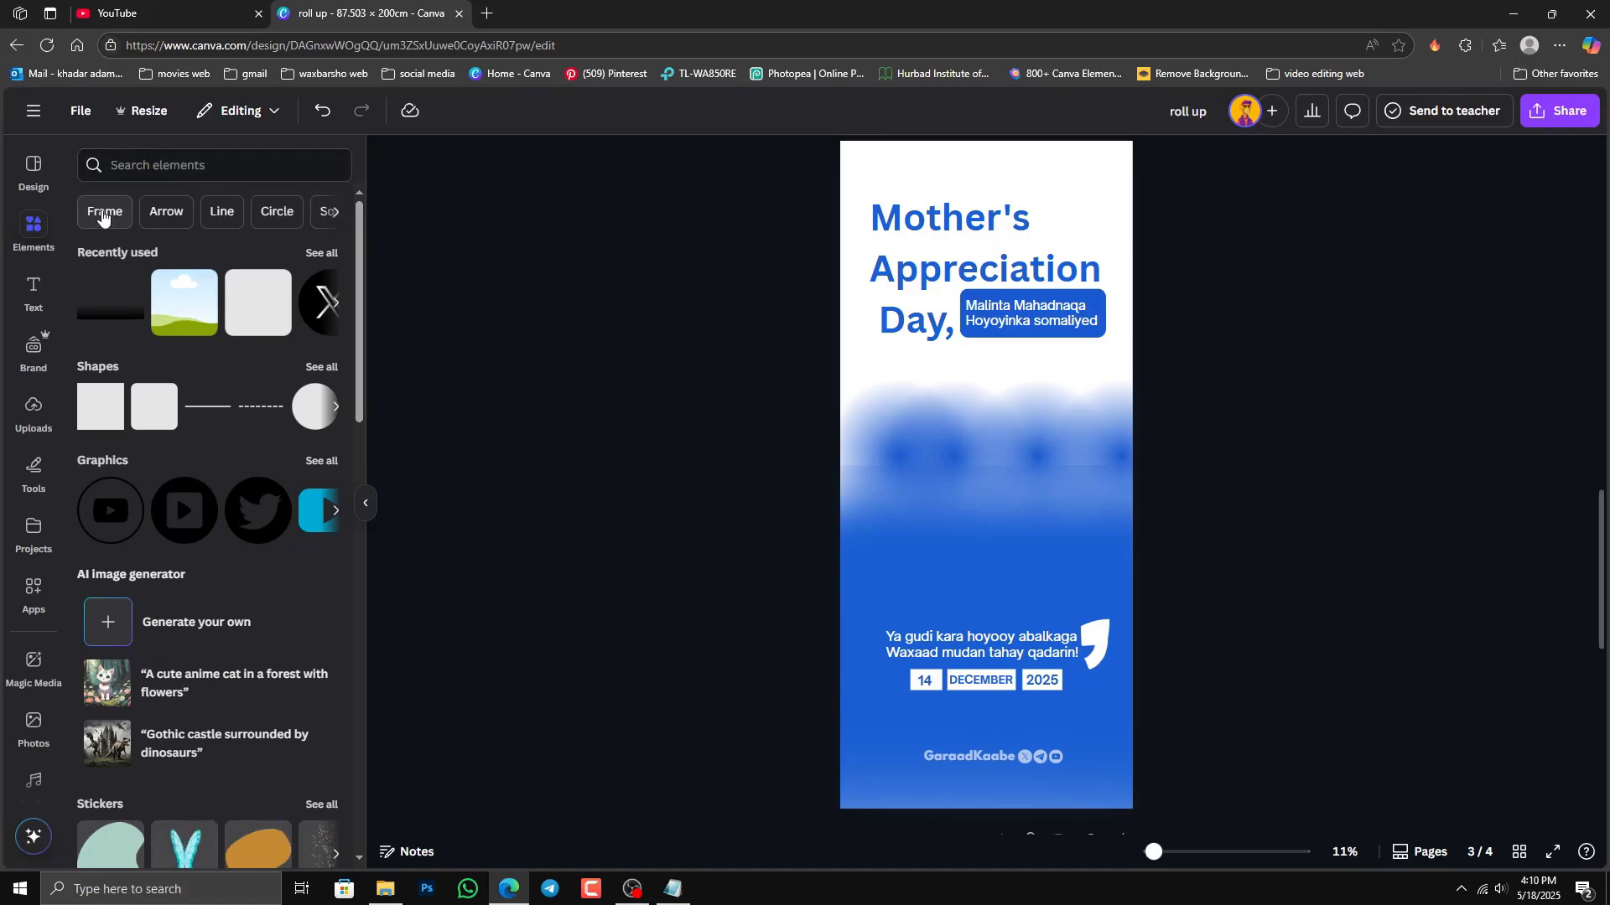
left_click(103, 216)
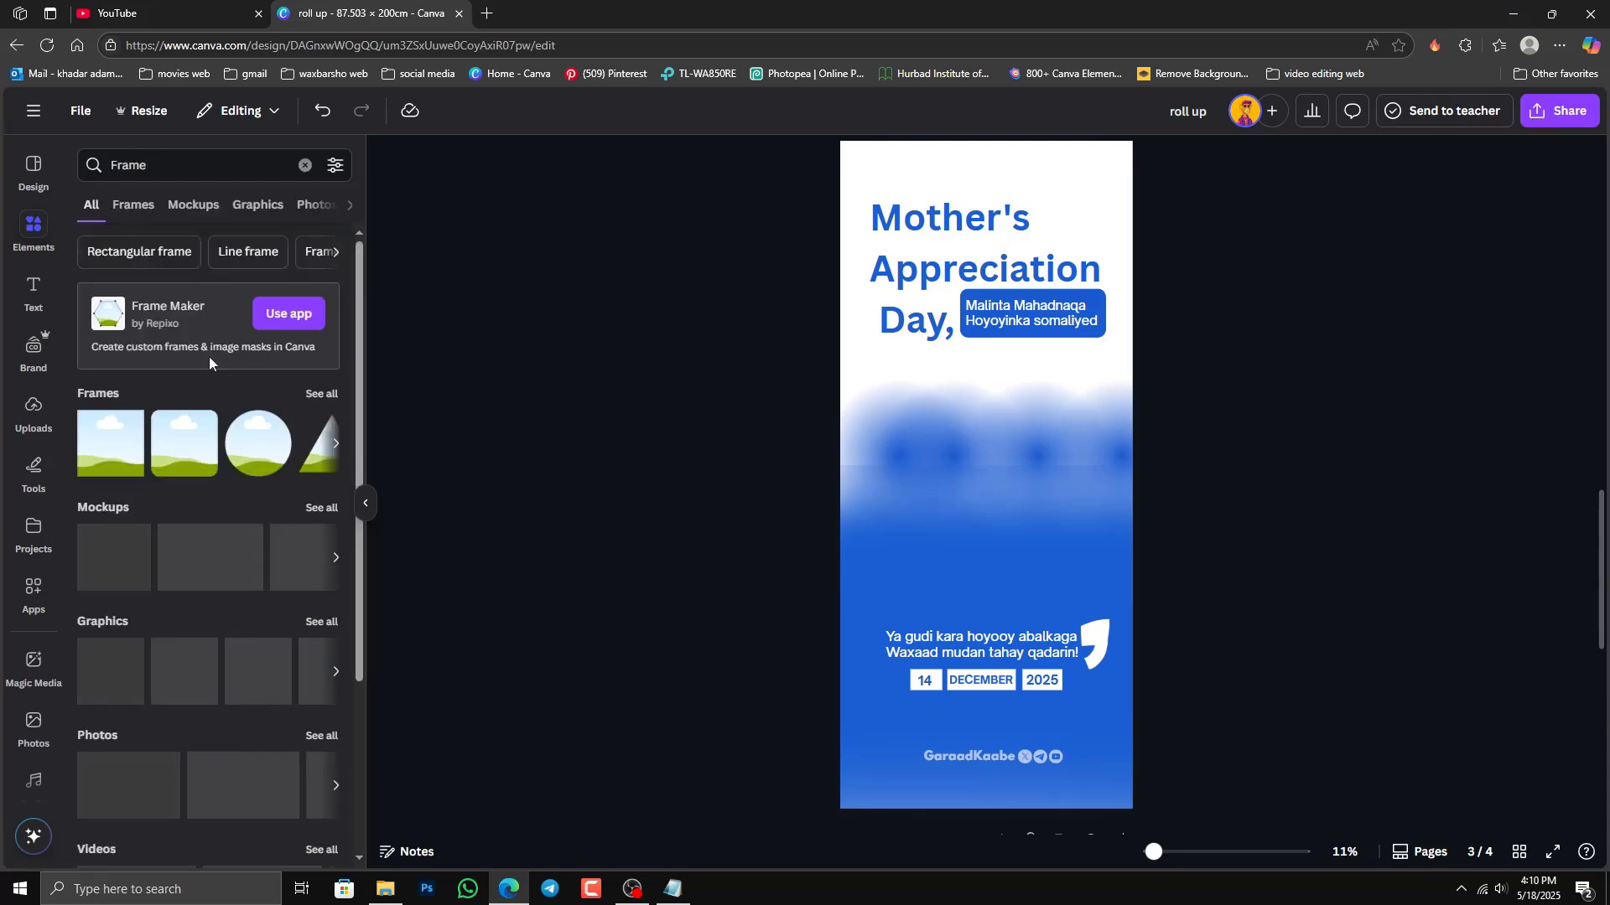
left_click(187, 444)
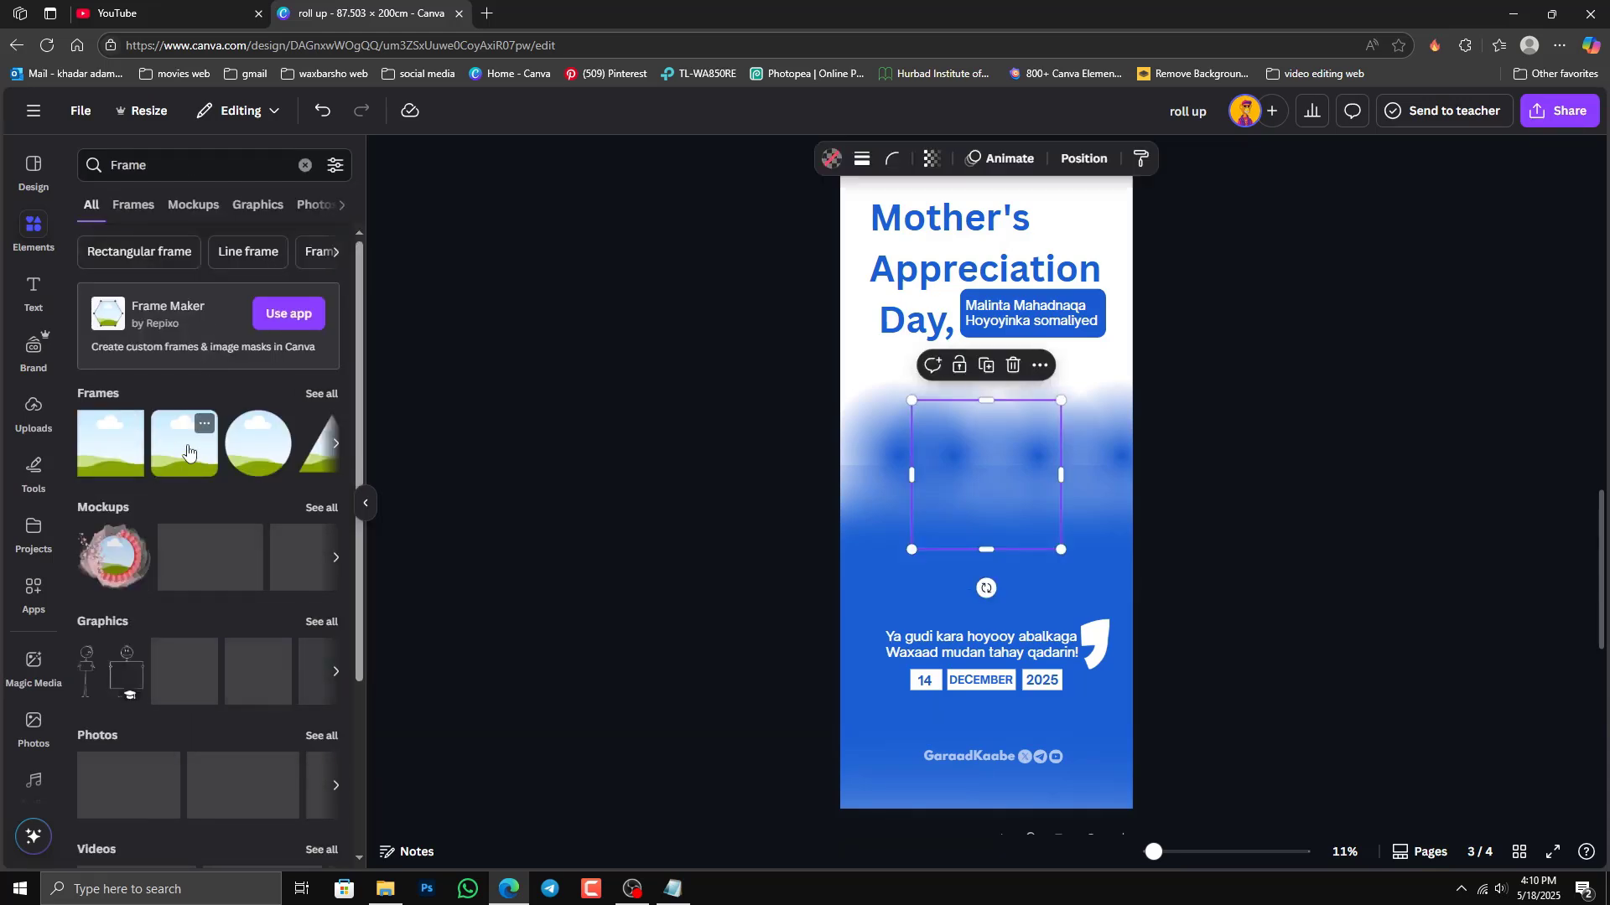
left_click(1174, 435)
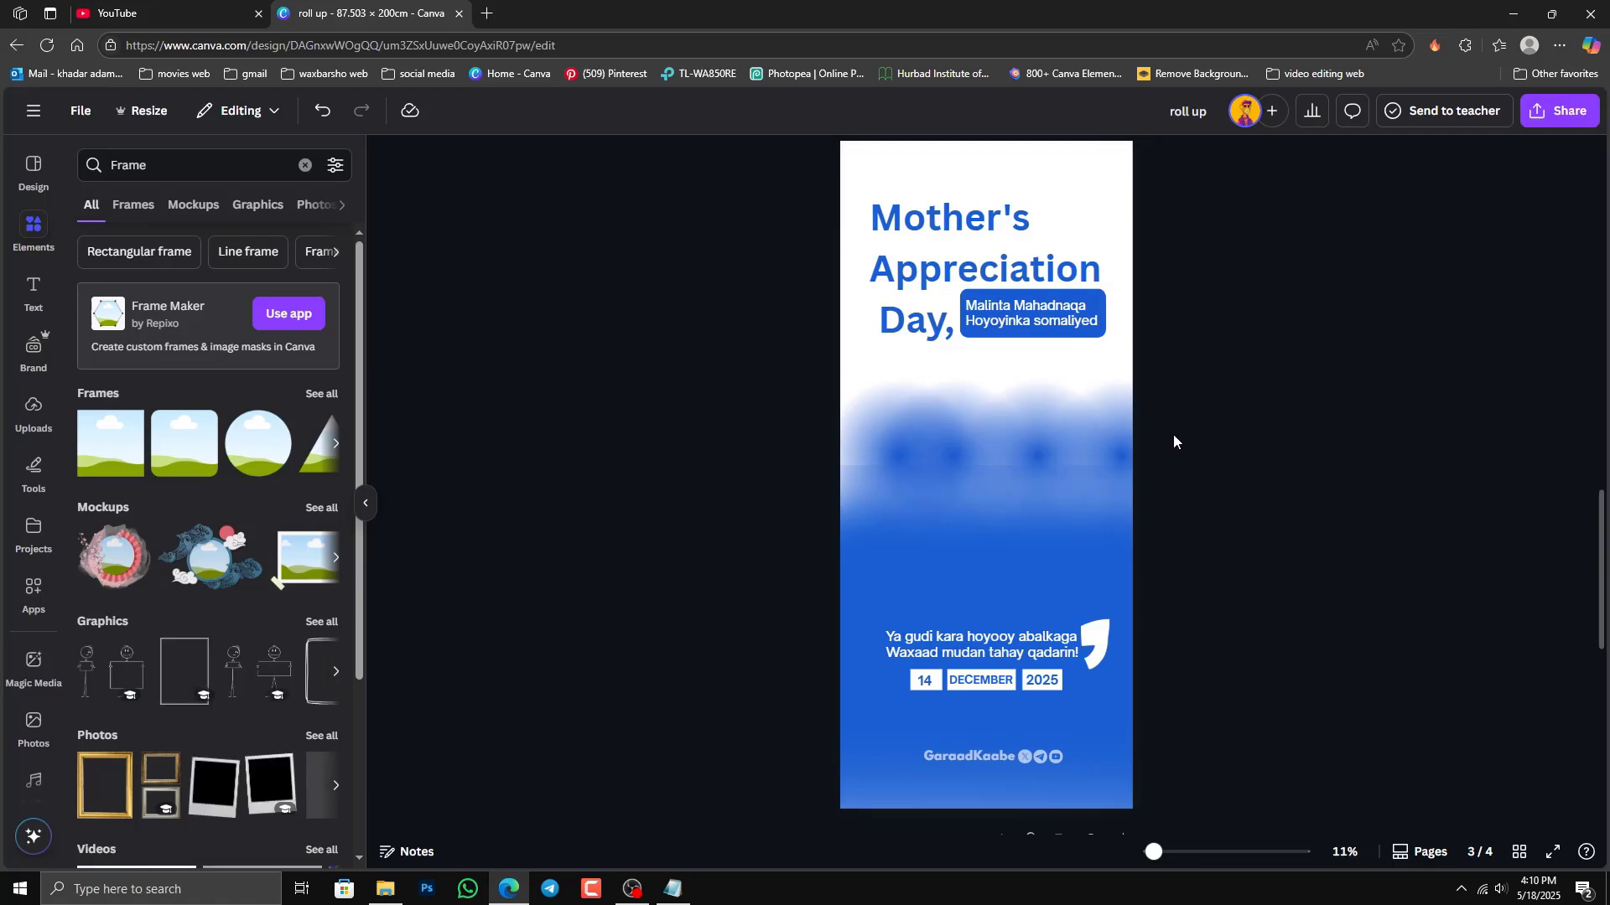
left_click(964, 439)
left_click_drag(964, 440, 927, 472)
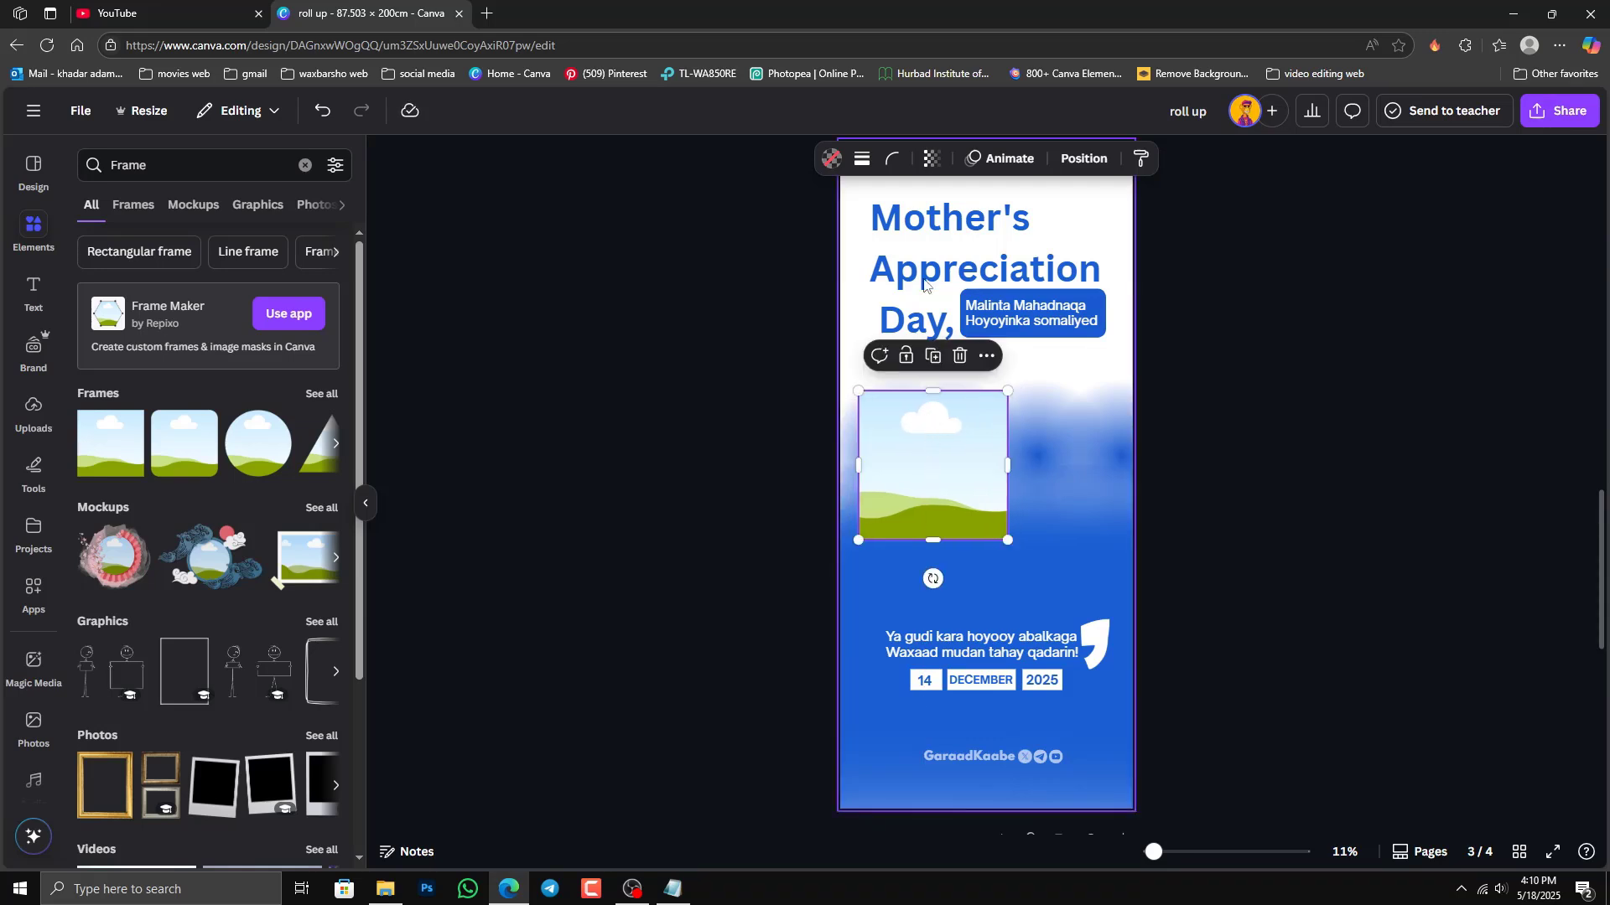
Step: Set the frame's corner rounding to 100 and shrink it to a small landscape rectangle over the blue fade
left_click(893, 158)
left_click_drag(894, 229, 932, 228)
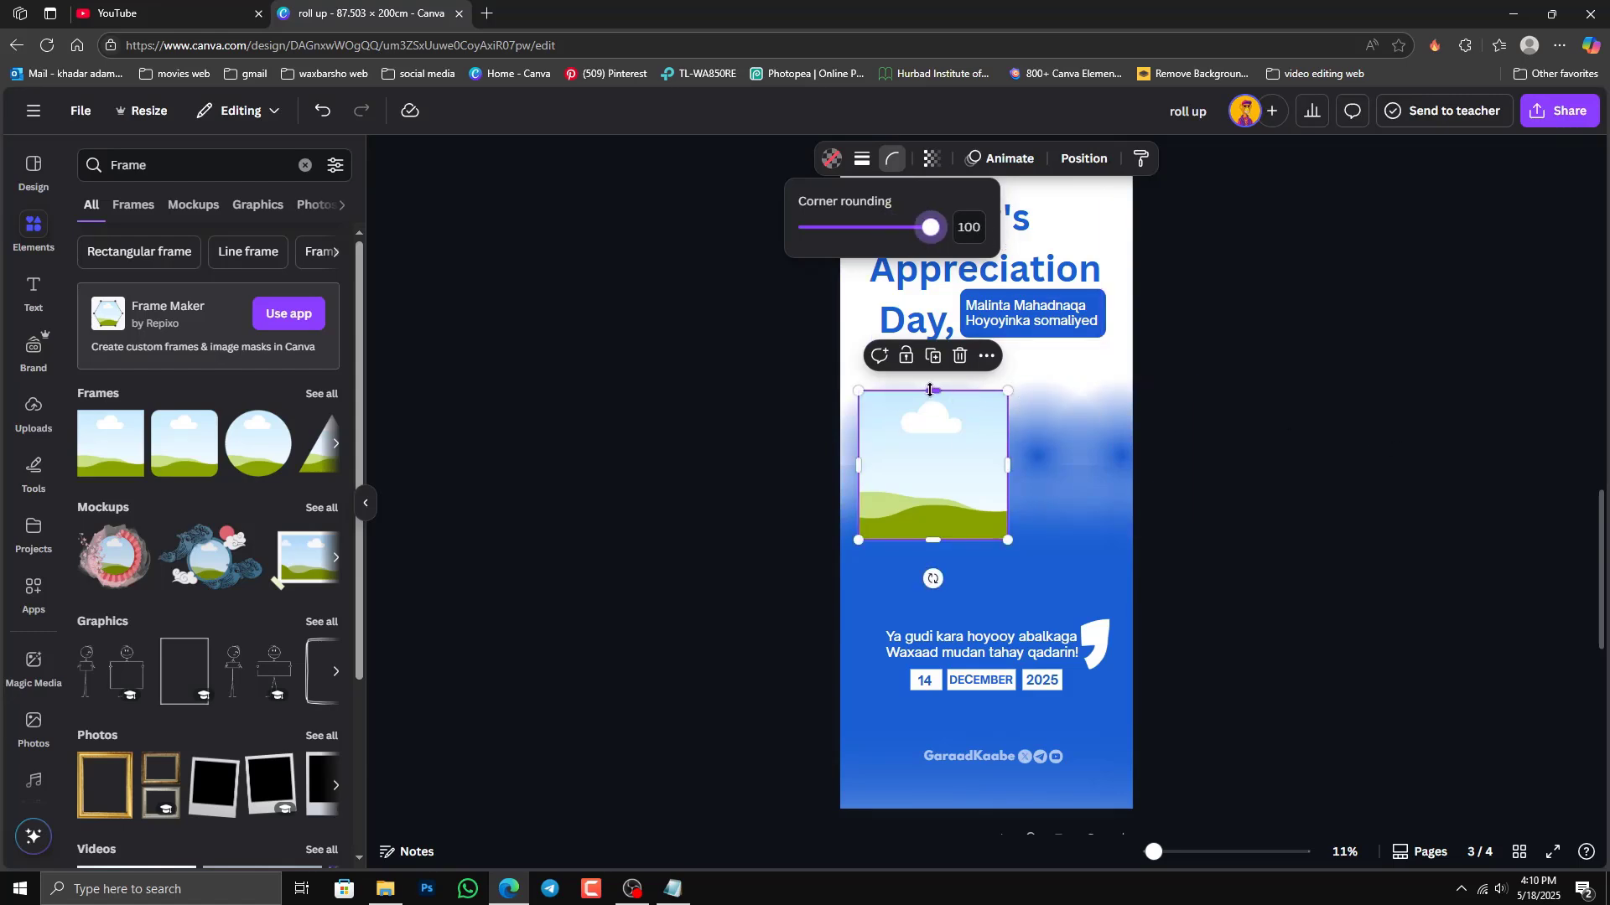
left_click_drag(930, 390, 927, 457)
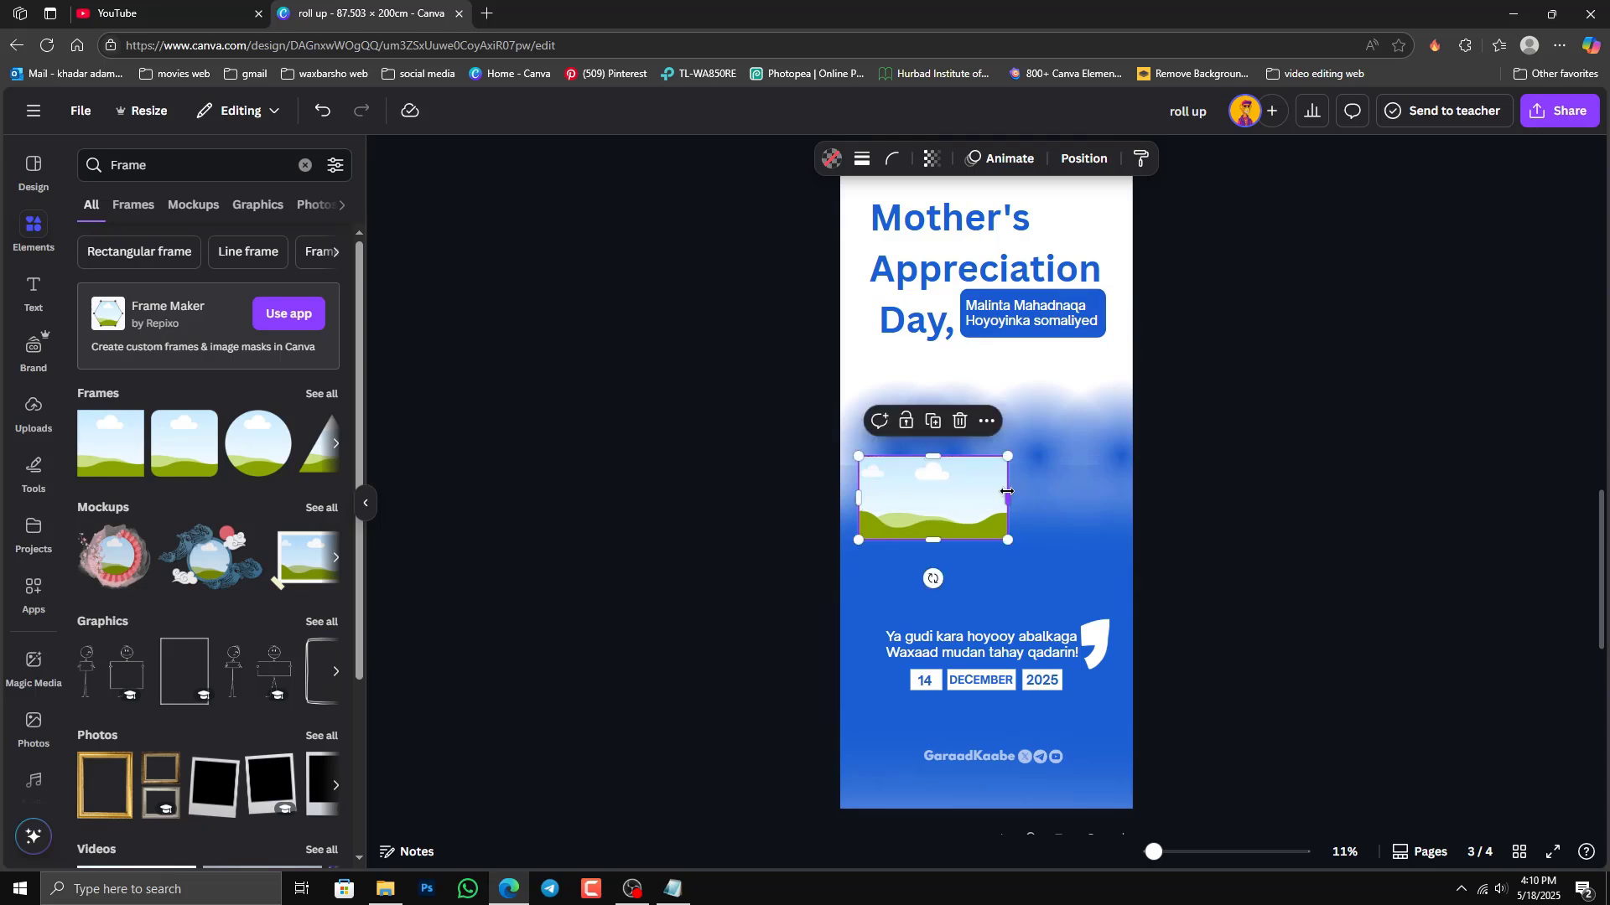
left_click_drag(1007, 492, 905, 459)
left_click(1223, 471)
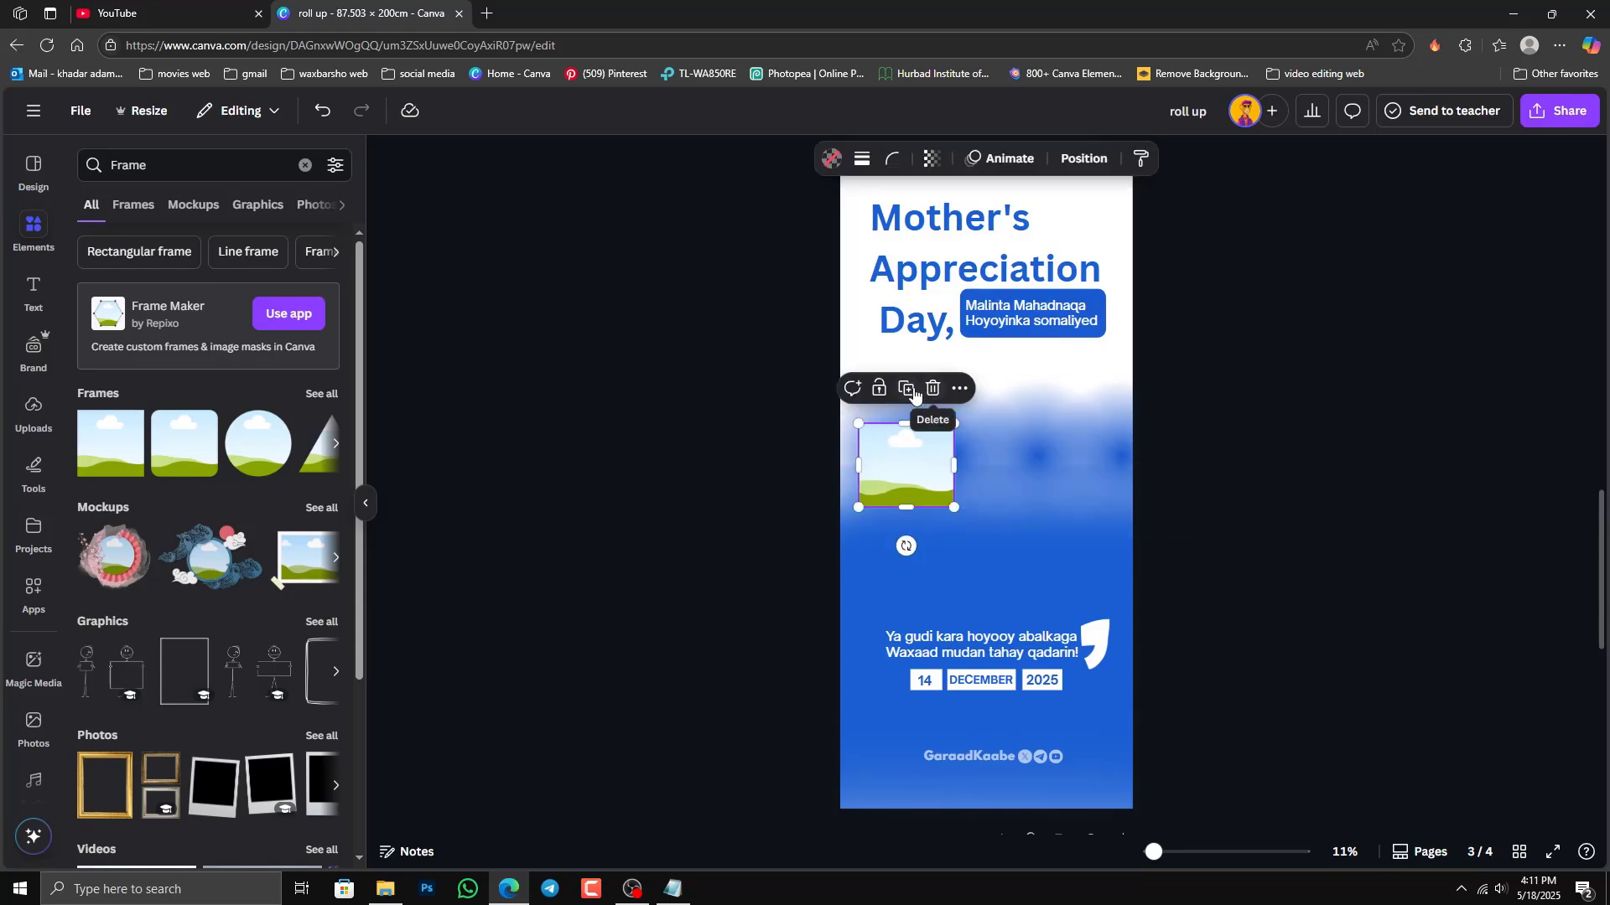
Step: Duplicate the small photo frame and arrange the two frames side by side below the heading
left_click(905, 388)
left_click_drag(928, 458, 1061, 459)
left_click(930, 465)
left_click_drag(930, 465, 938, 463)
left_click(1271, 434)
left_click(1053, 466)
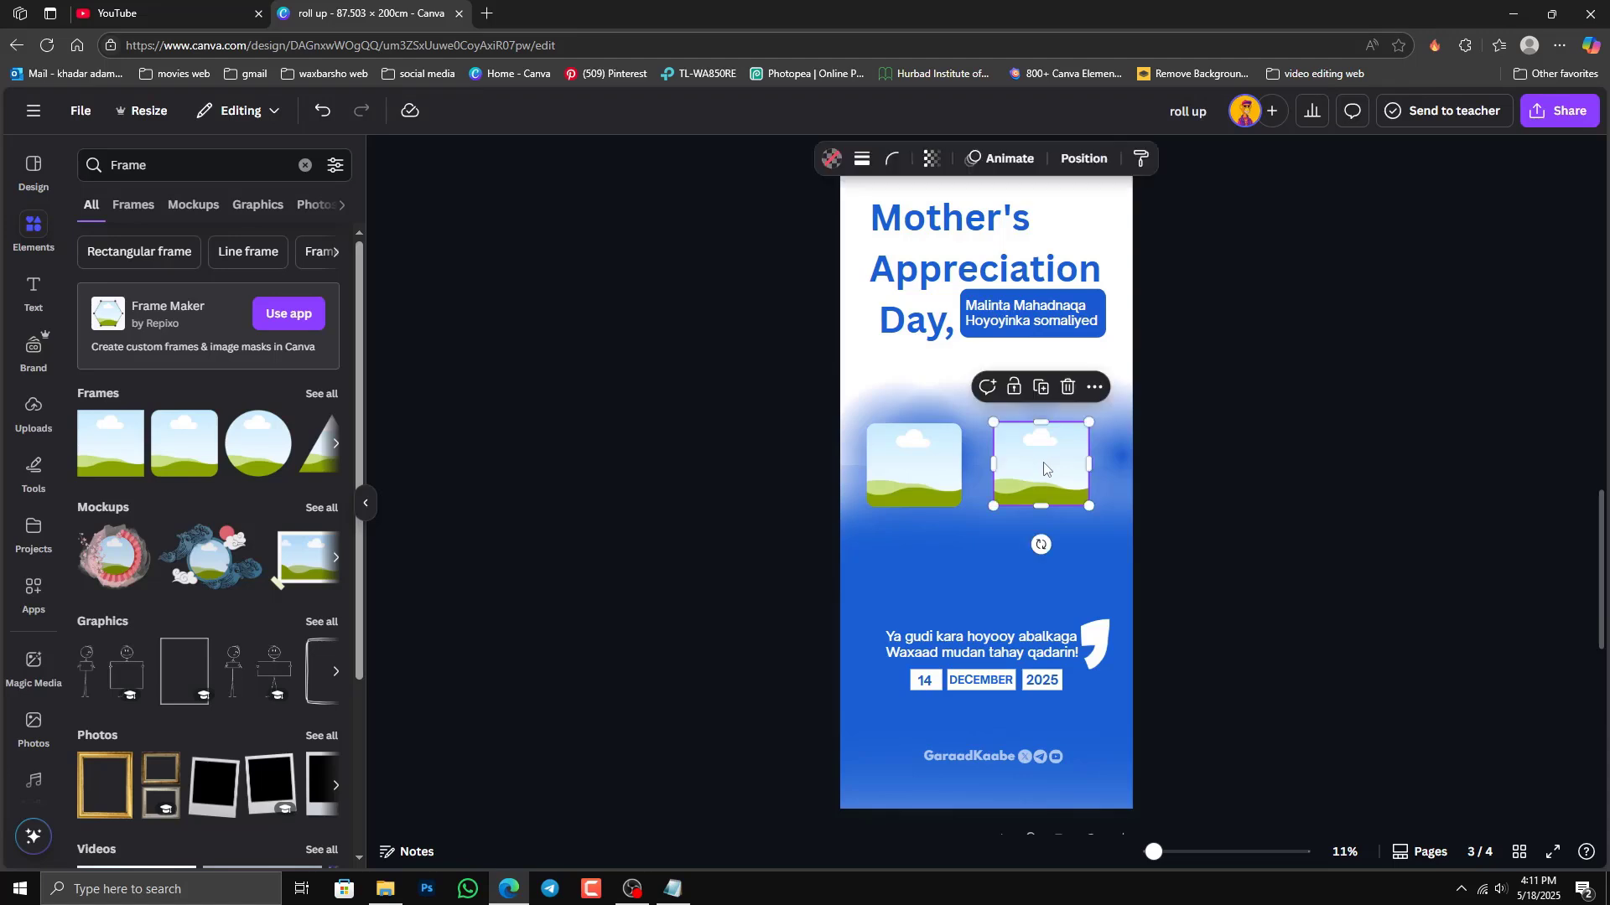
Step: Enlarge both photo frames on page 3 together and move the right-hand frame slightly closer to the left one
left_click(911, 465, "shift")
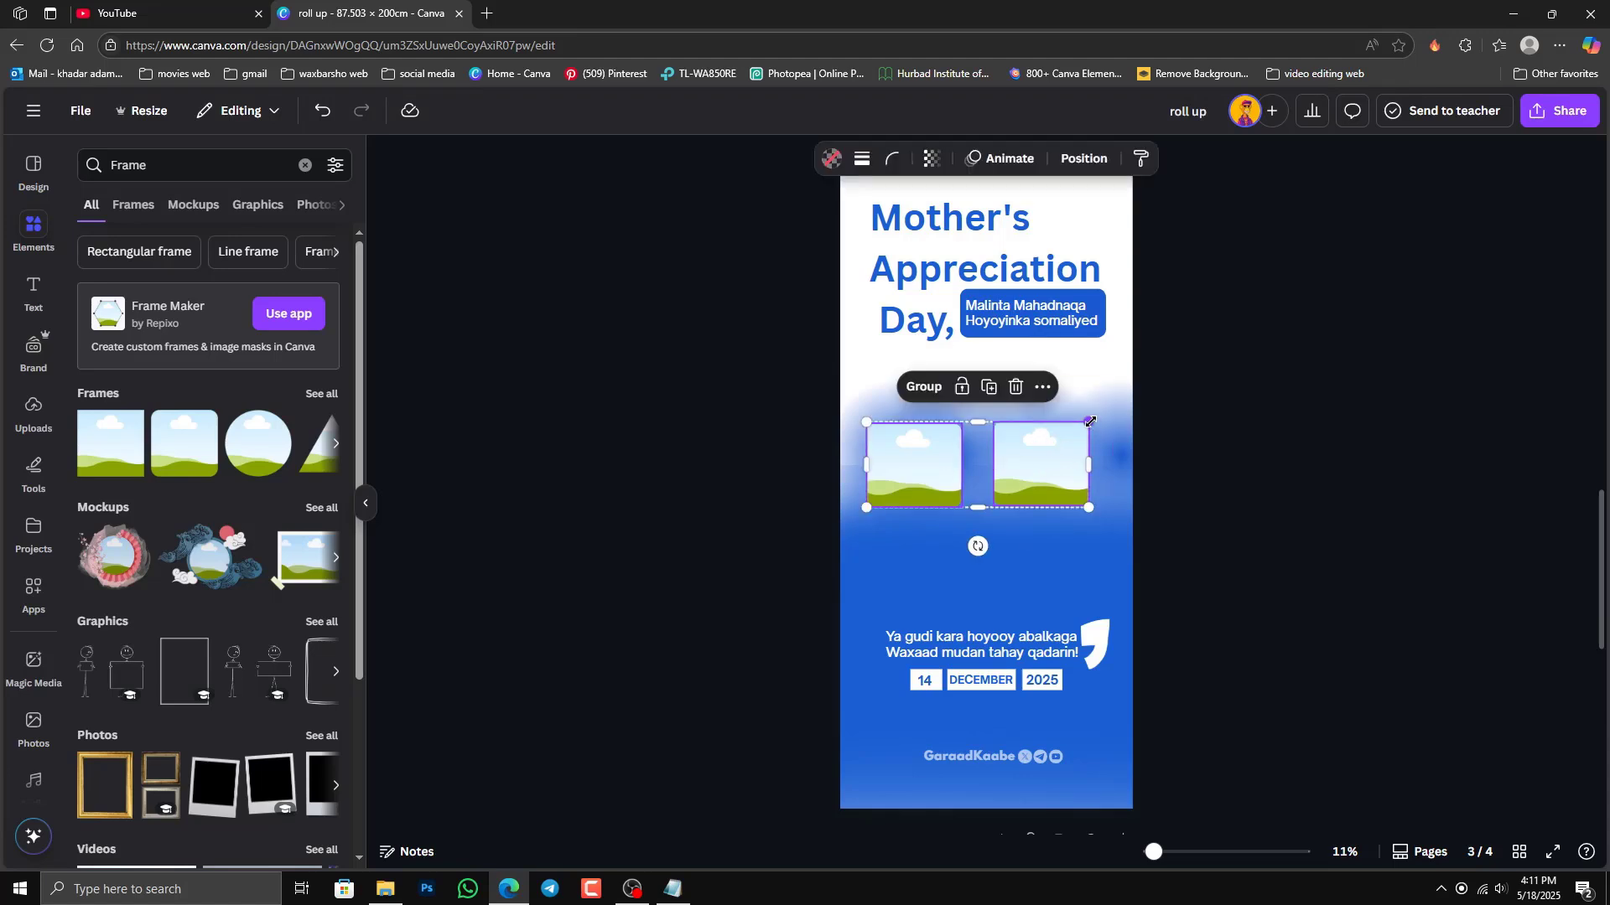
left_click_drag(1090, 421, 1109, 408)
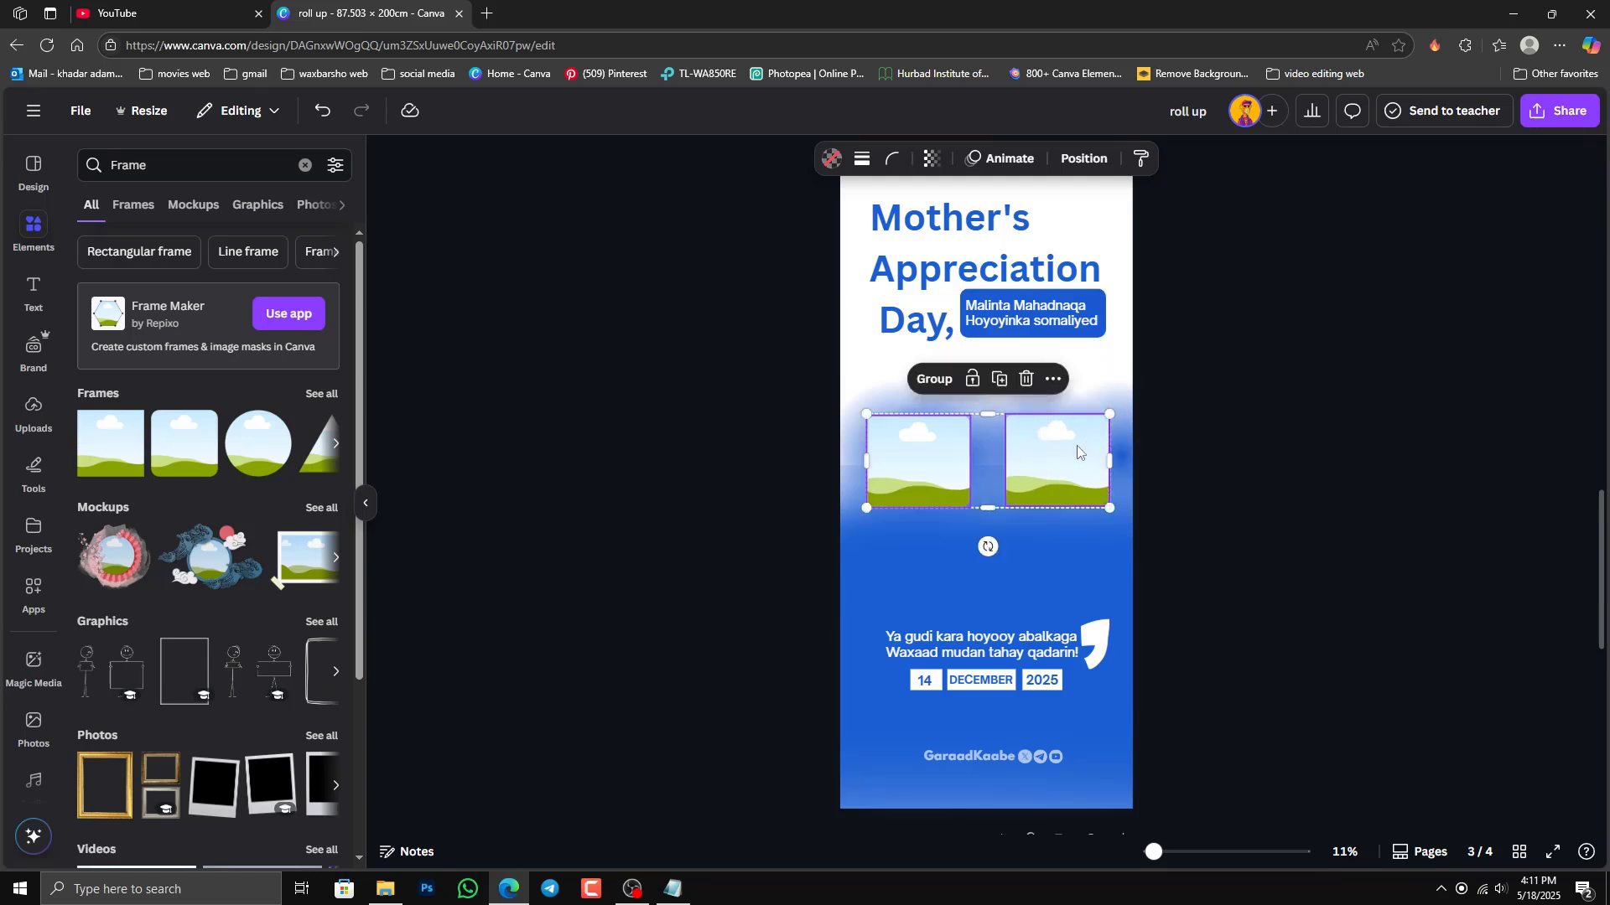
left_click(1078, 453)
left_click(1207, 459)
left_click(1077, 459)
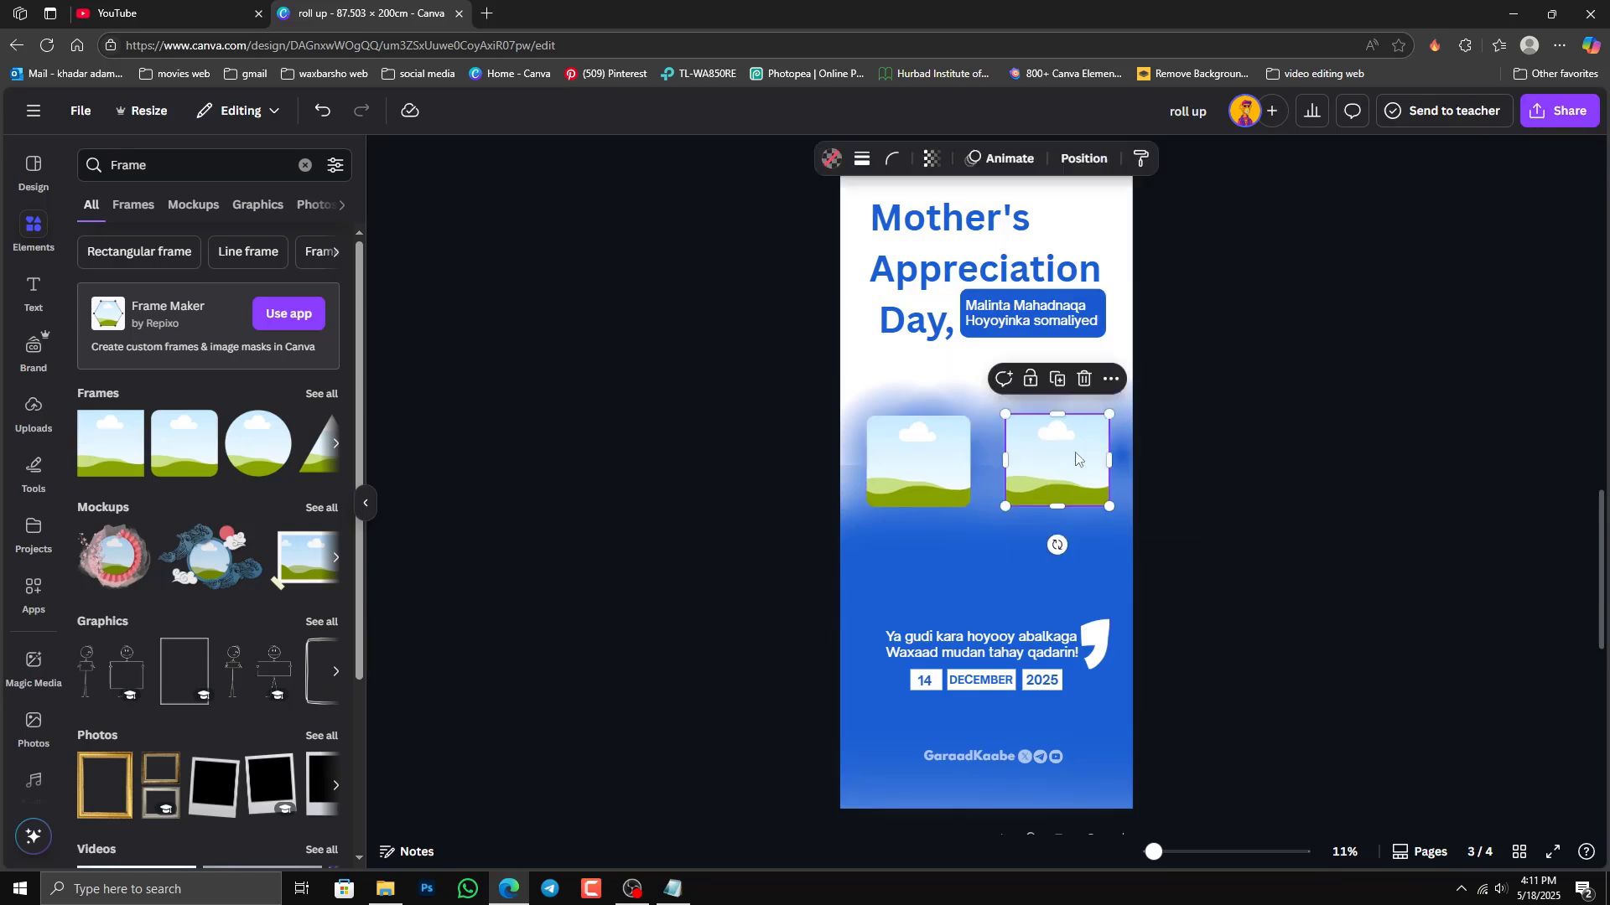
left_click_drag(1077, 459, 1057, 460)
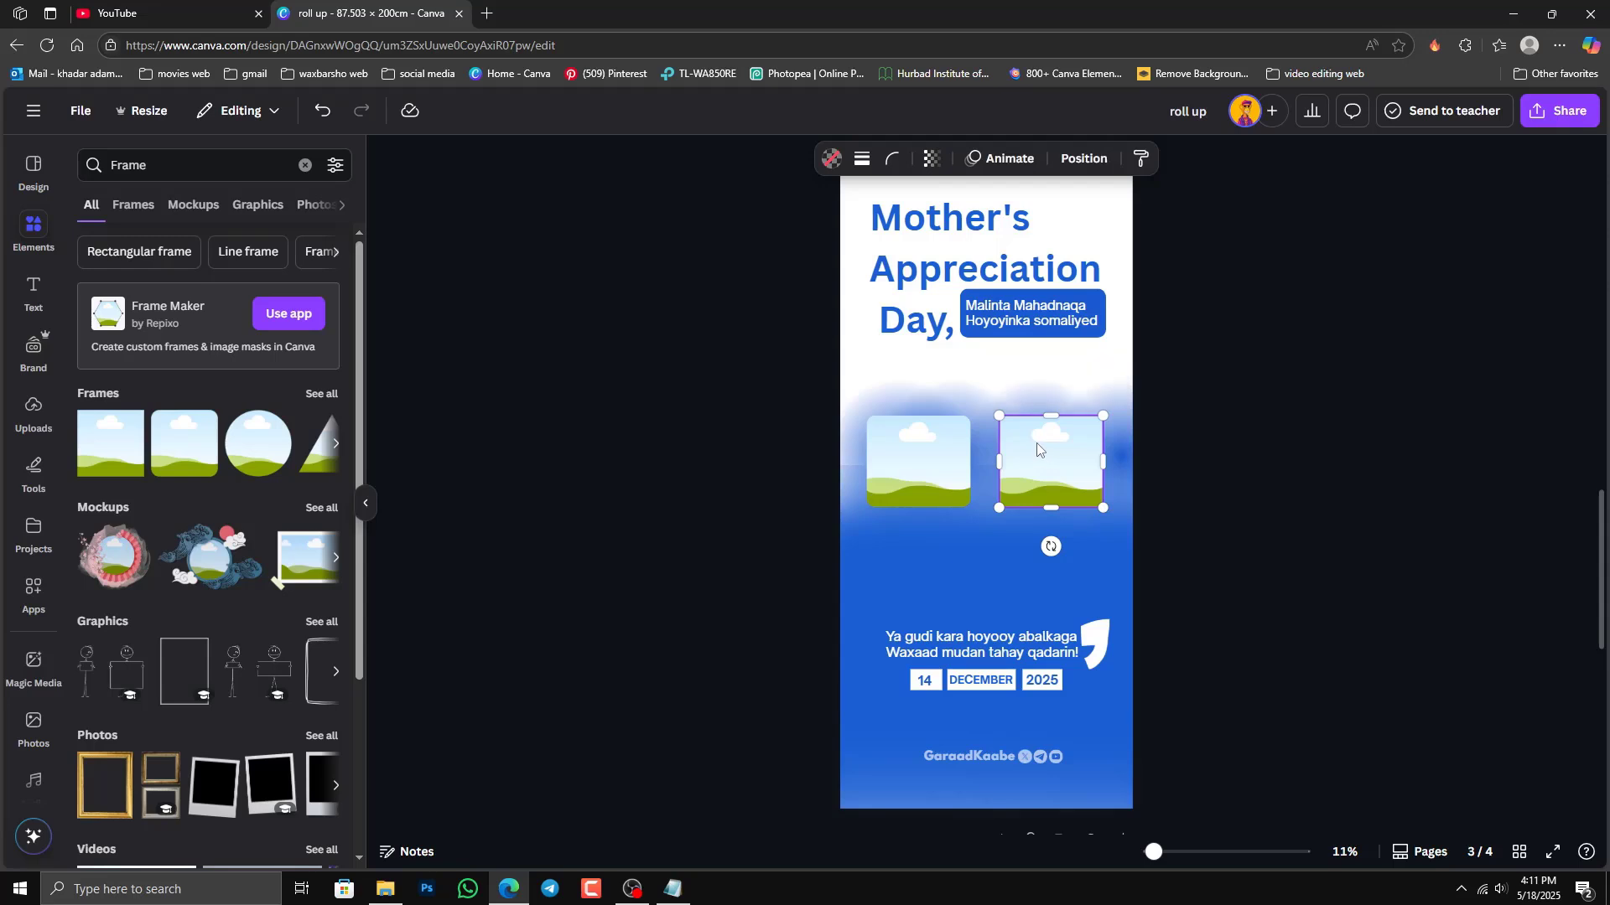
Step: Duplicate the pair of photo frames and place the copies directly below to form a two-by-two grid
left_click(929, 446, "shift")
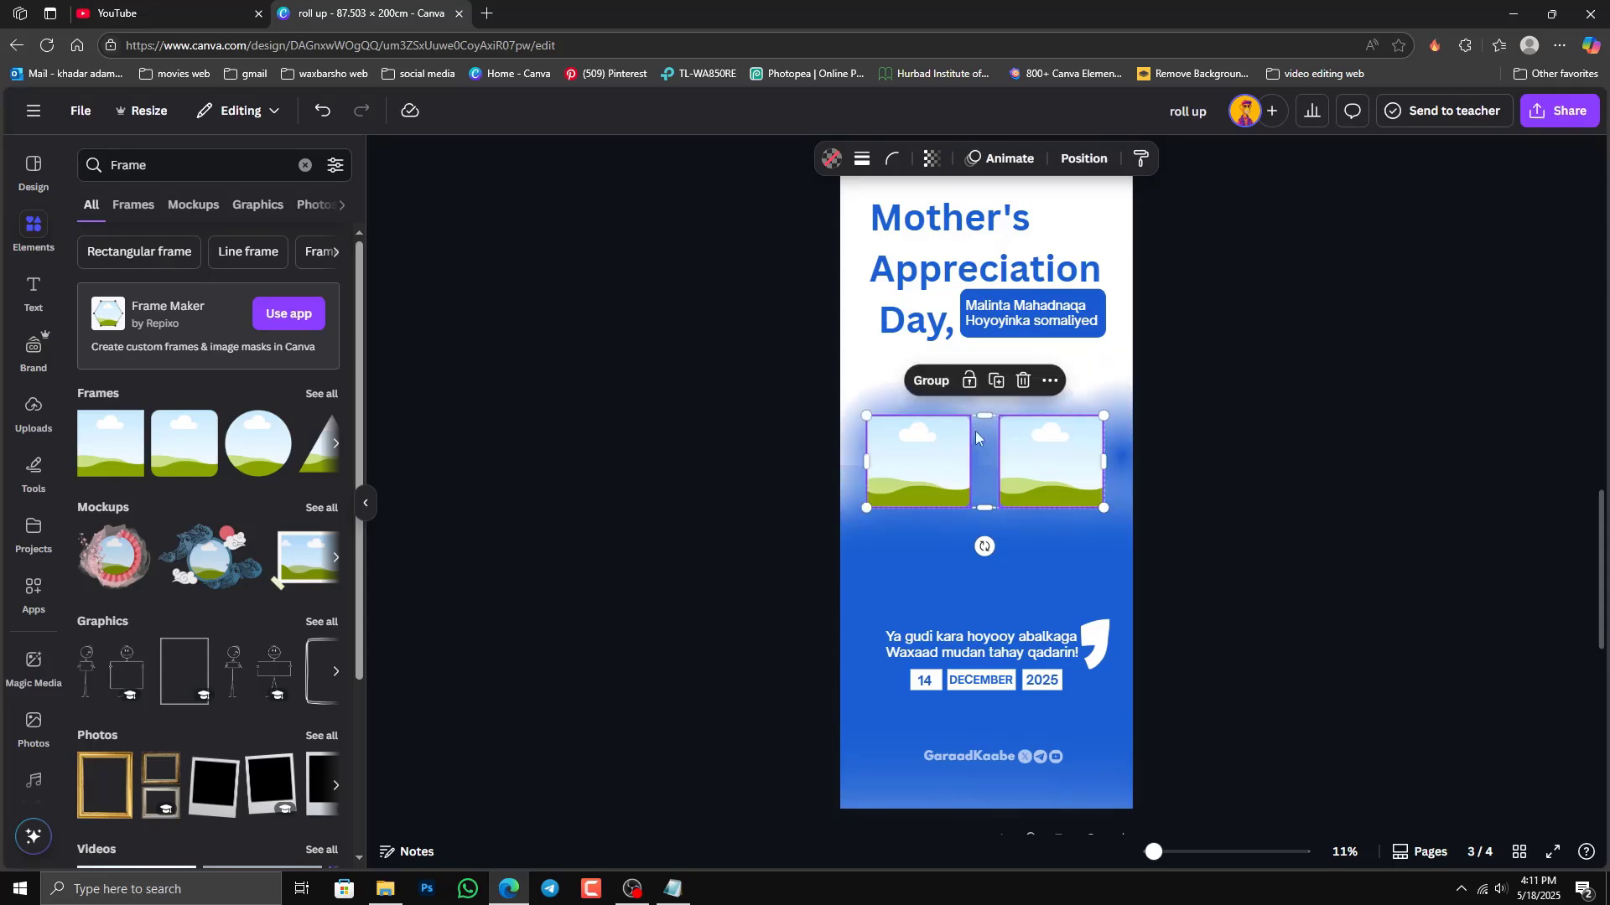
left_click(996, 381)
left_click_drag(933, 469, 935, 562)
left_click(1229, 550)
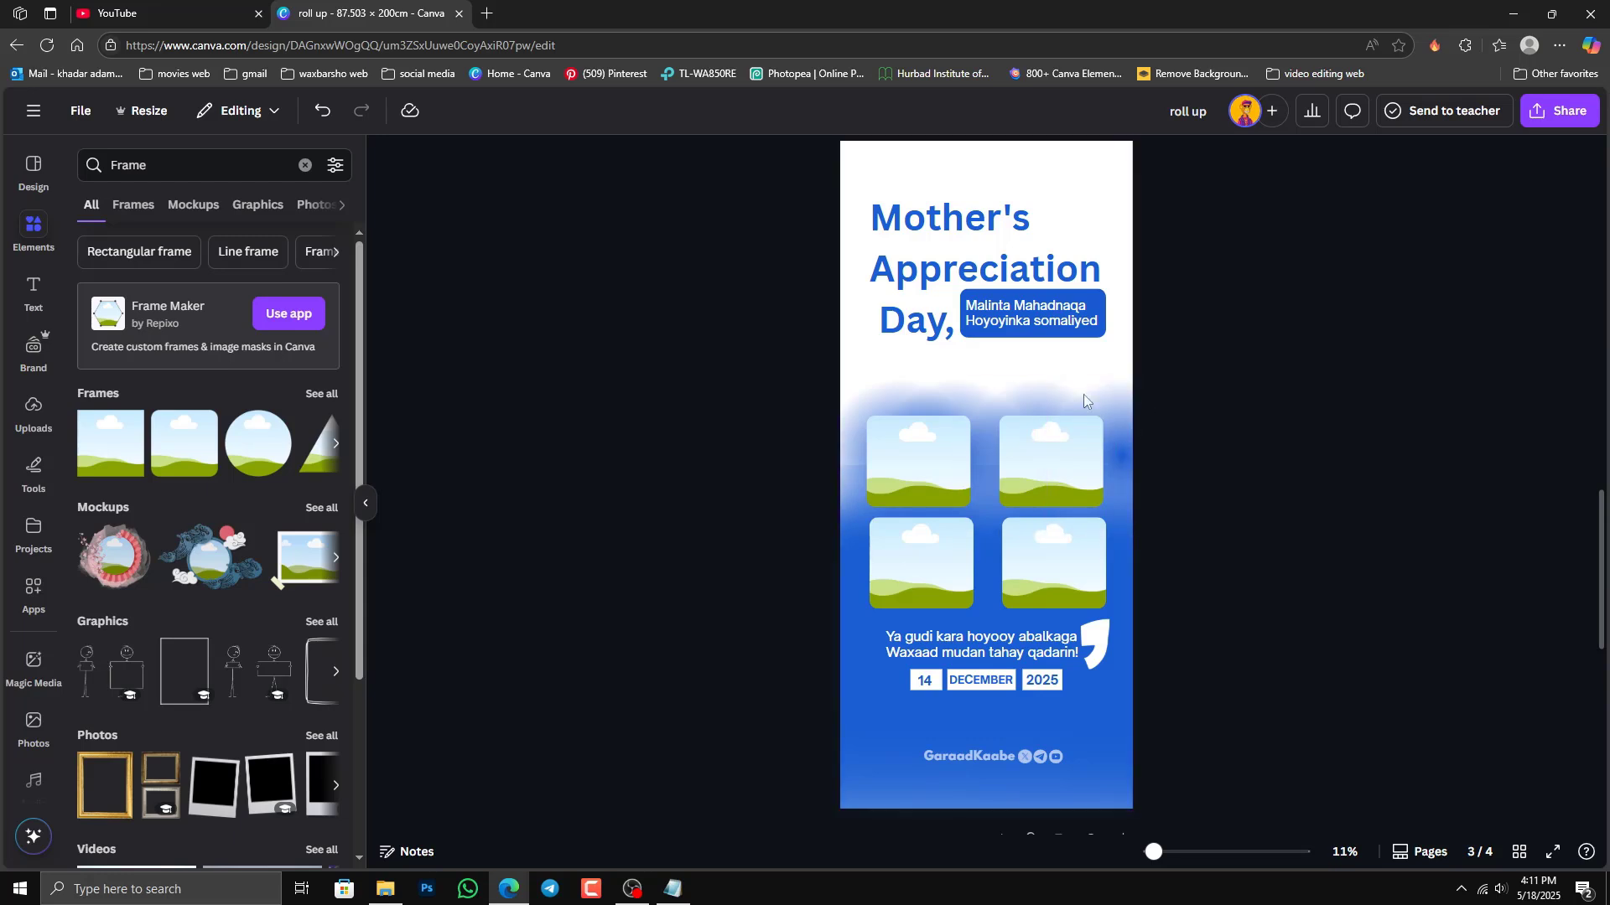
Step: Move all four photo frames up together so the grid sits closer to the heading
left_click_drag(979, 378, 826, 532)
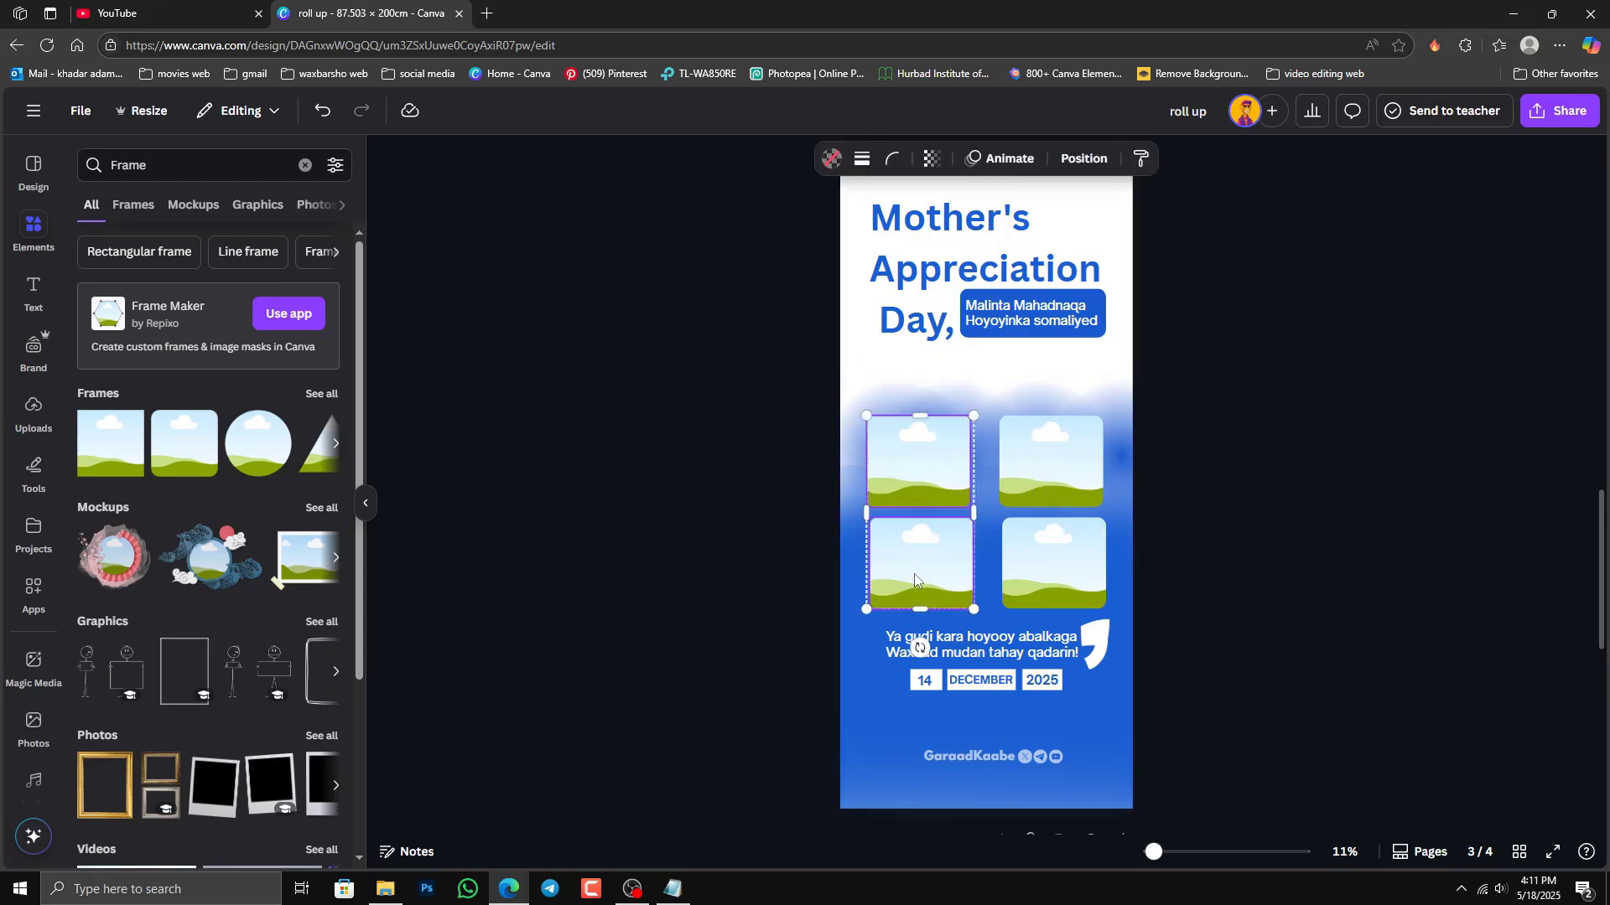
left_click(1034, 570, "shift")
left_click(1043, 485, "shift")
left_click_drag(1043, 483, 1045, 443)
left_click(1245, 455)
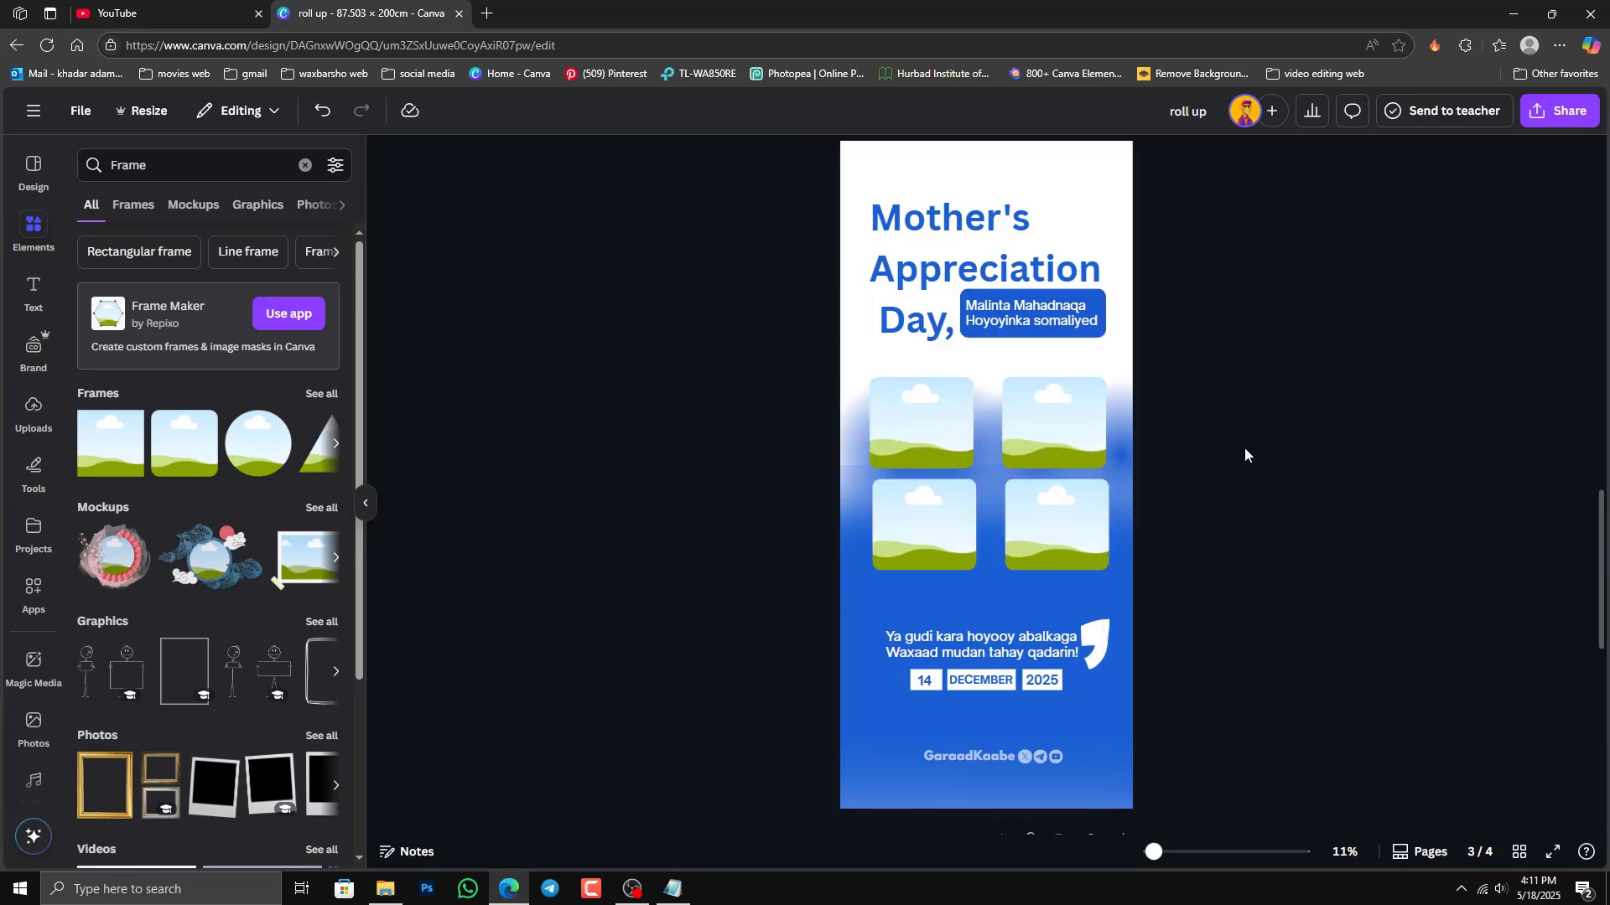
Step: Fill the upper-left and lower-right frames with the uploaded photo of the mother looking down at her baby
left_click(35, 411)
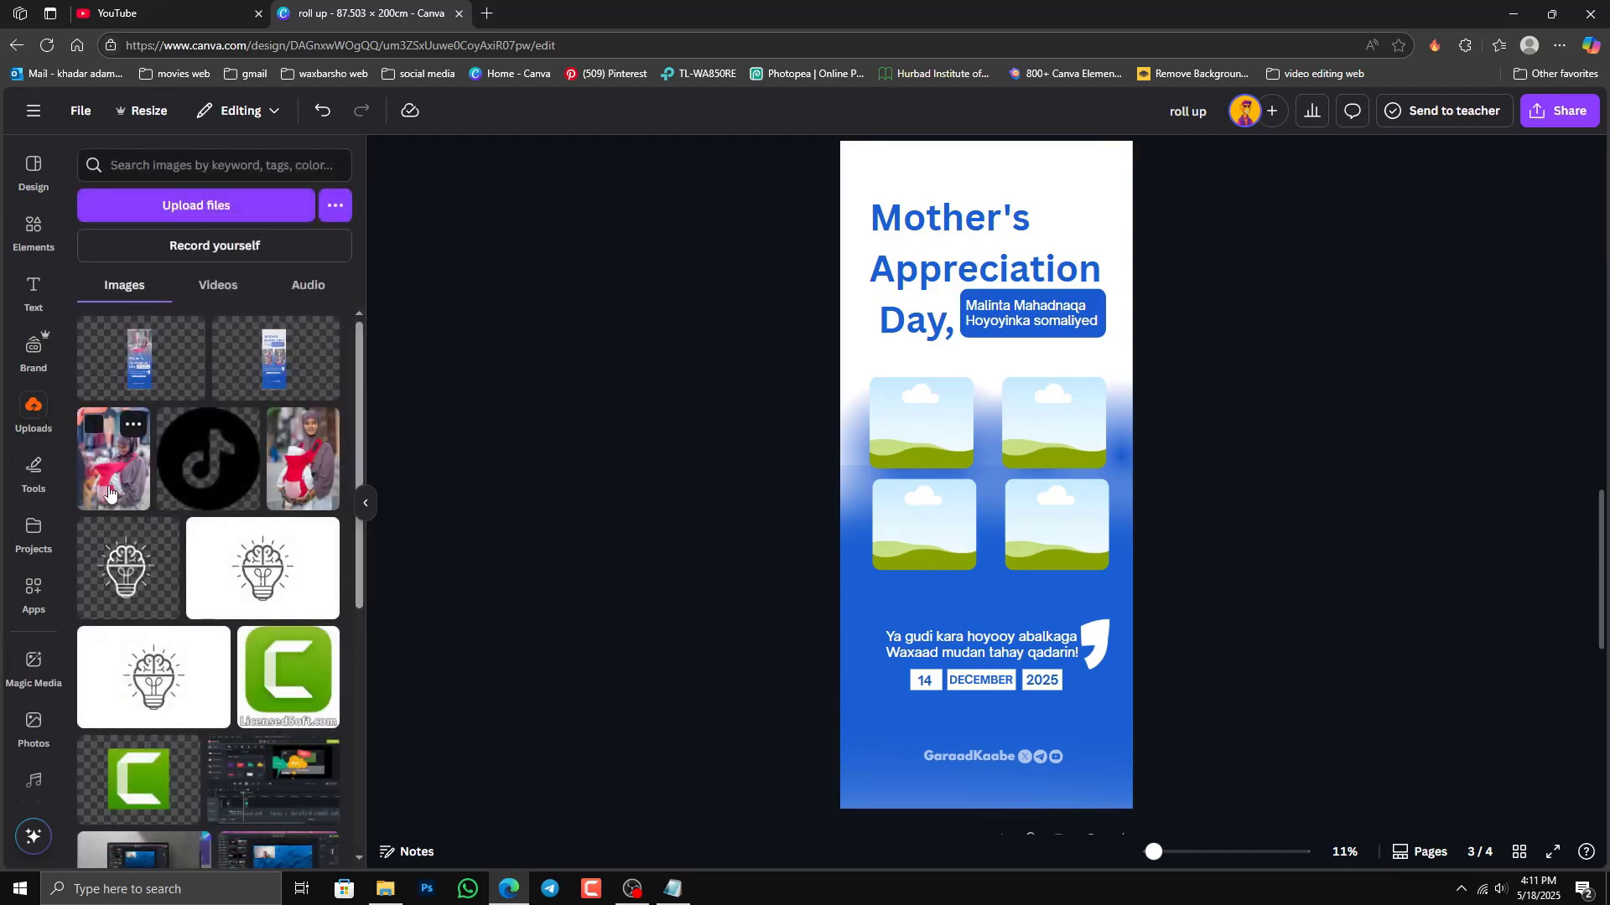
left_click_drag(117, 490, 887, 436)
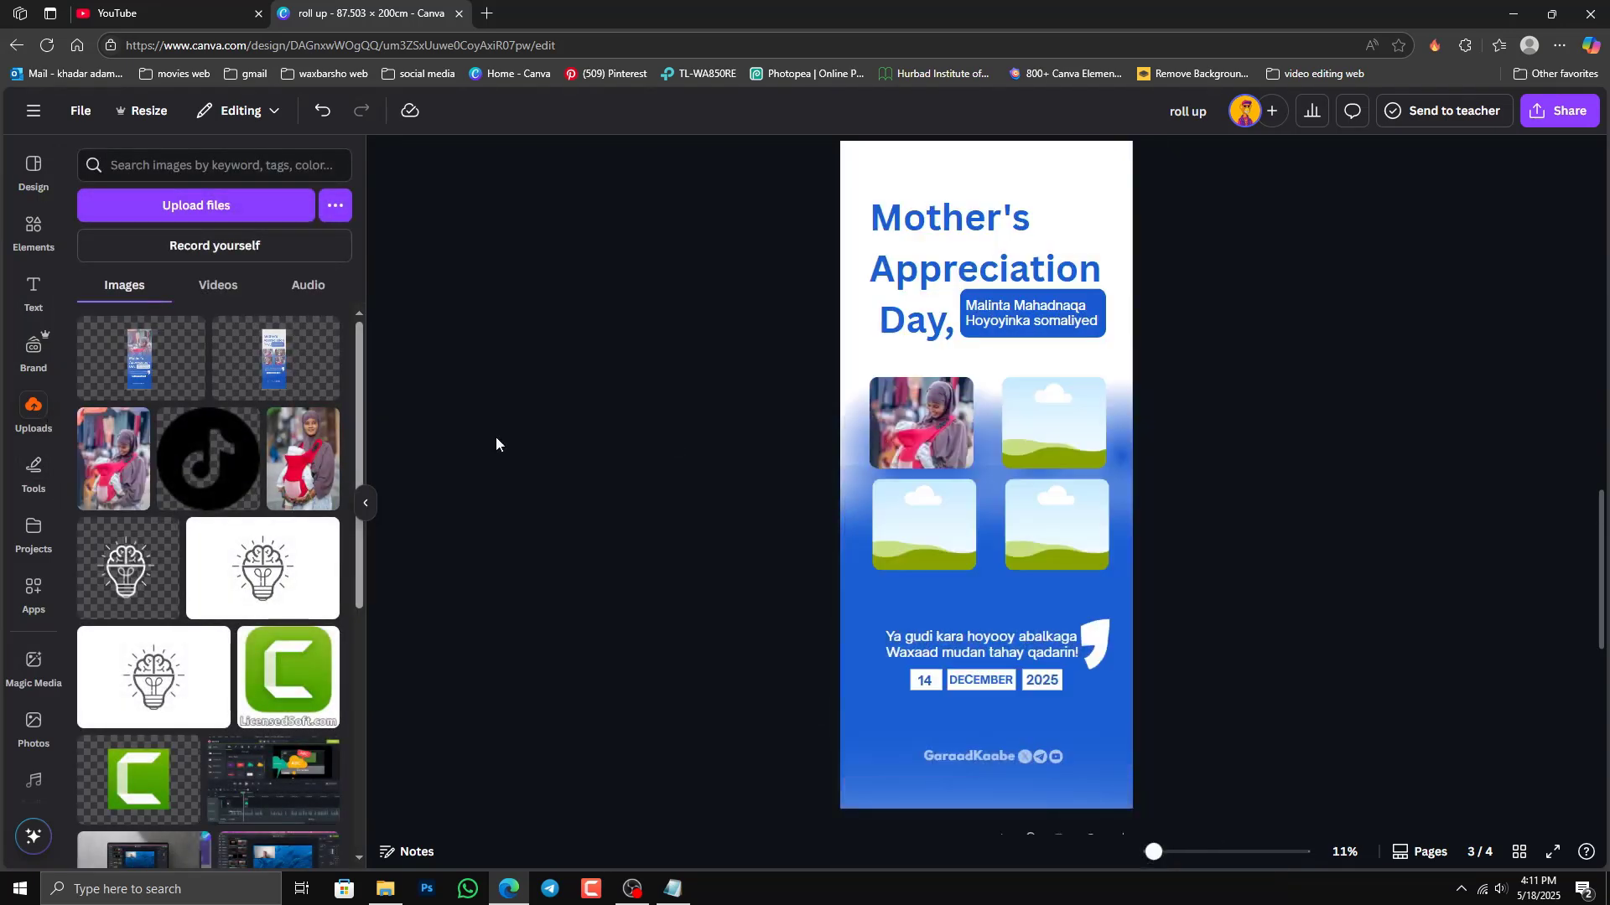
left_click_drag(304, 474, 1027, 501)
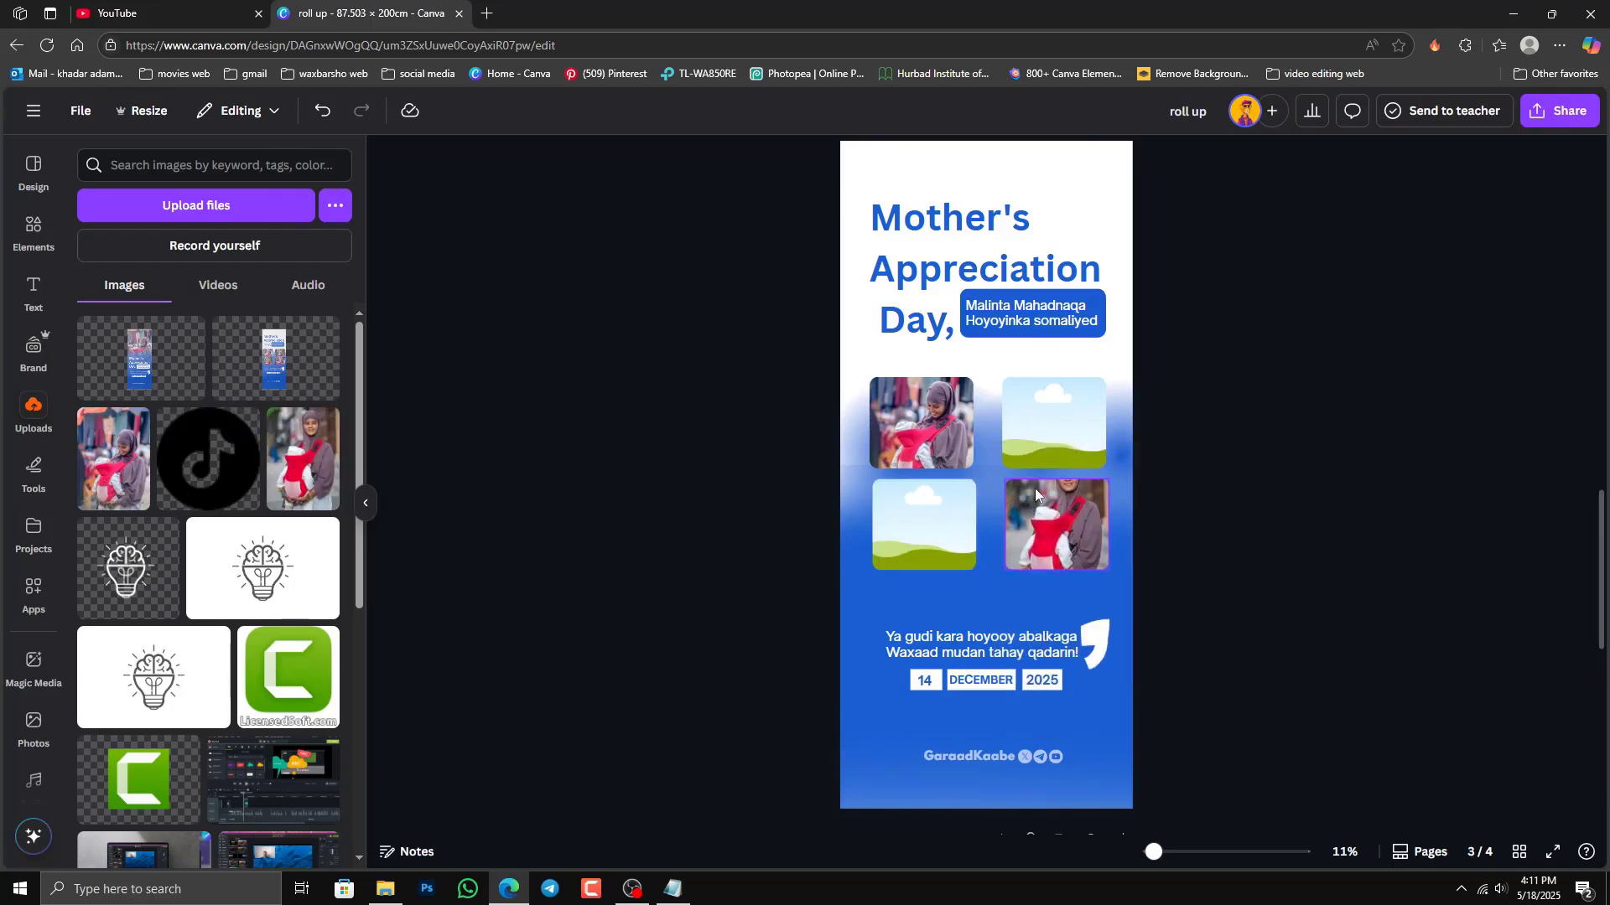
left_click(1039, 511)
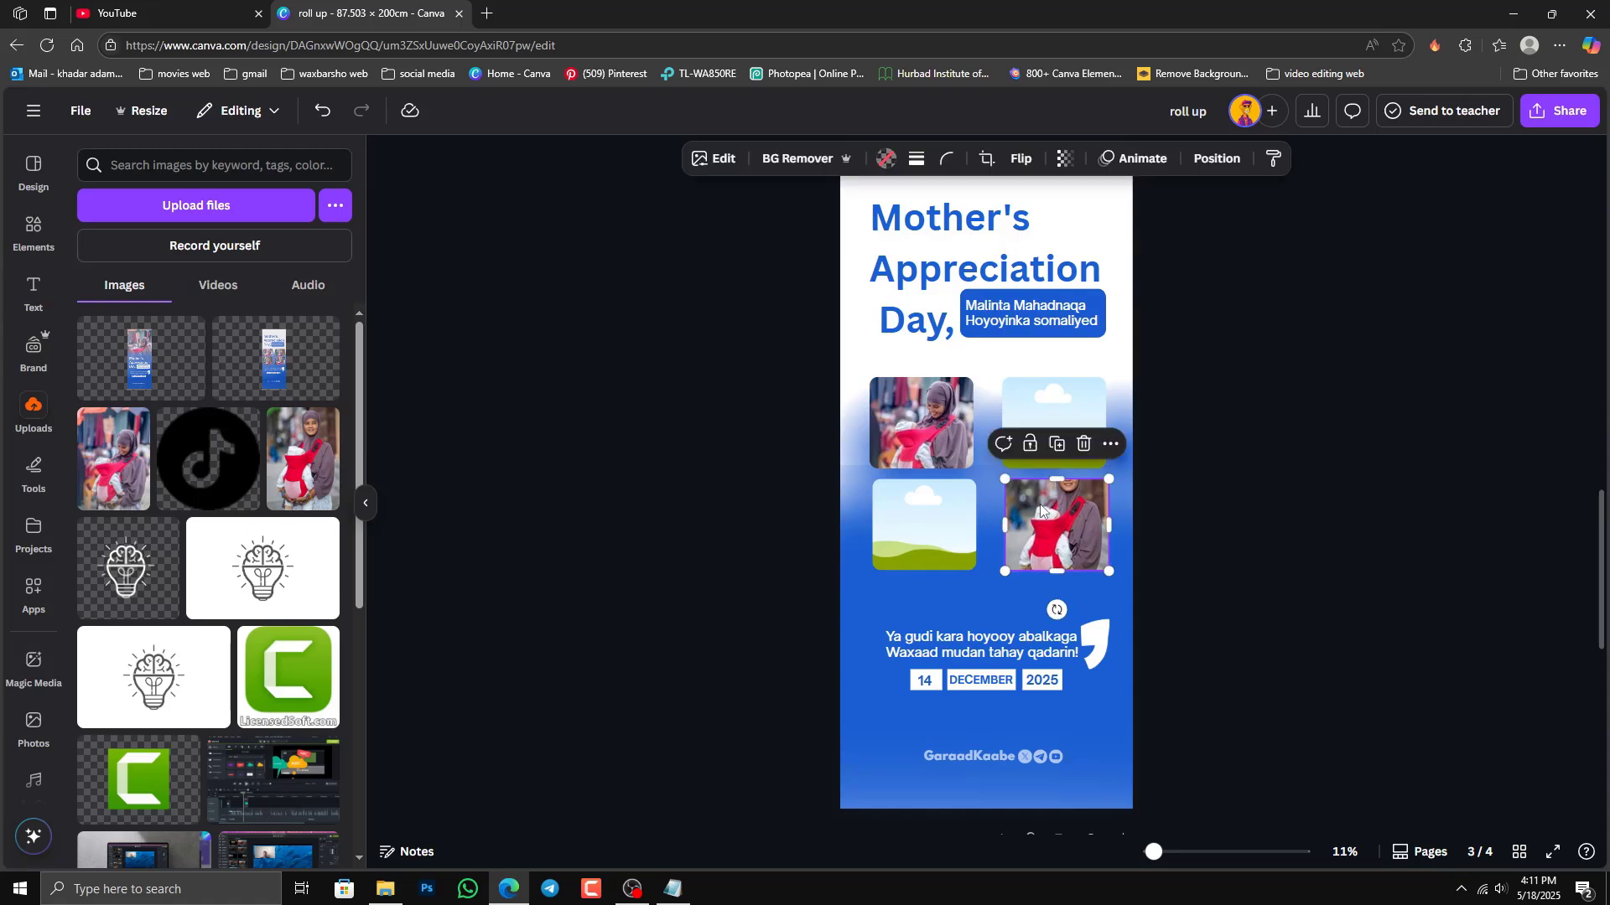
left_click_drag(124, 459, 1011, 490)
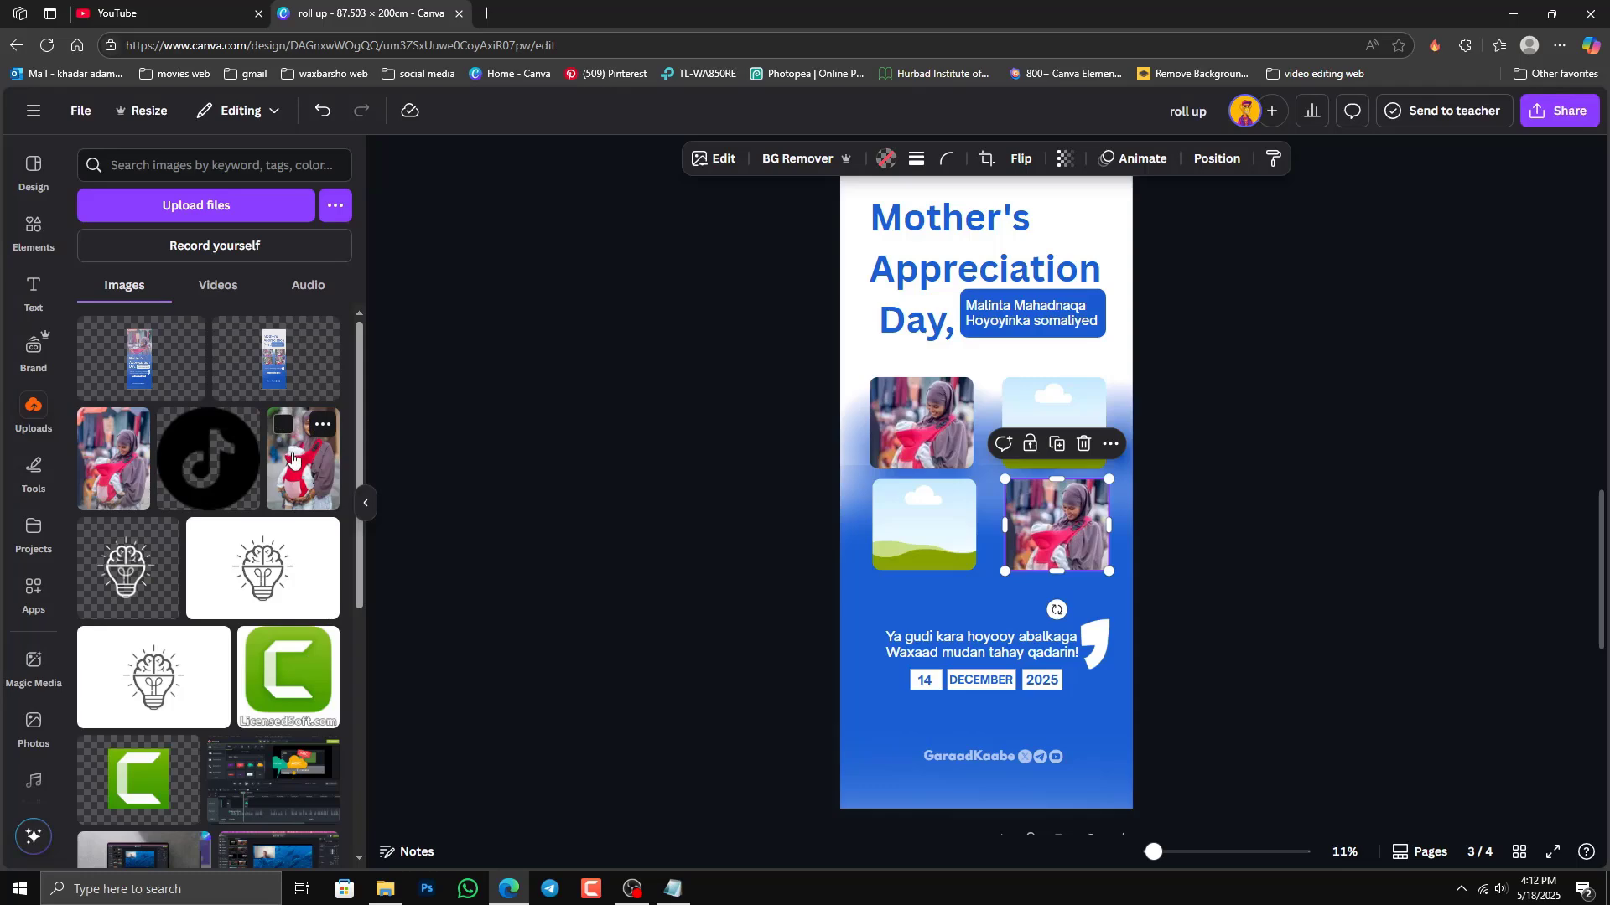
Step: Add two copies of the uploaded photo of the mother facing forward and put one into the lower-left frame
left_click_drag(292, 457, 859, 491)
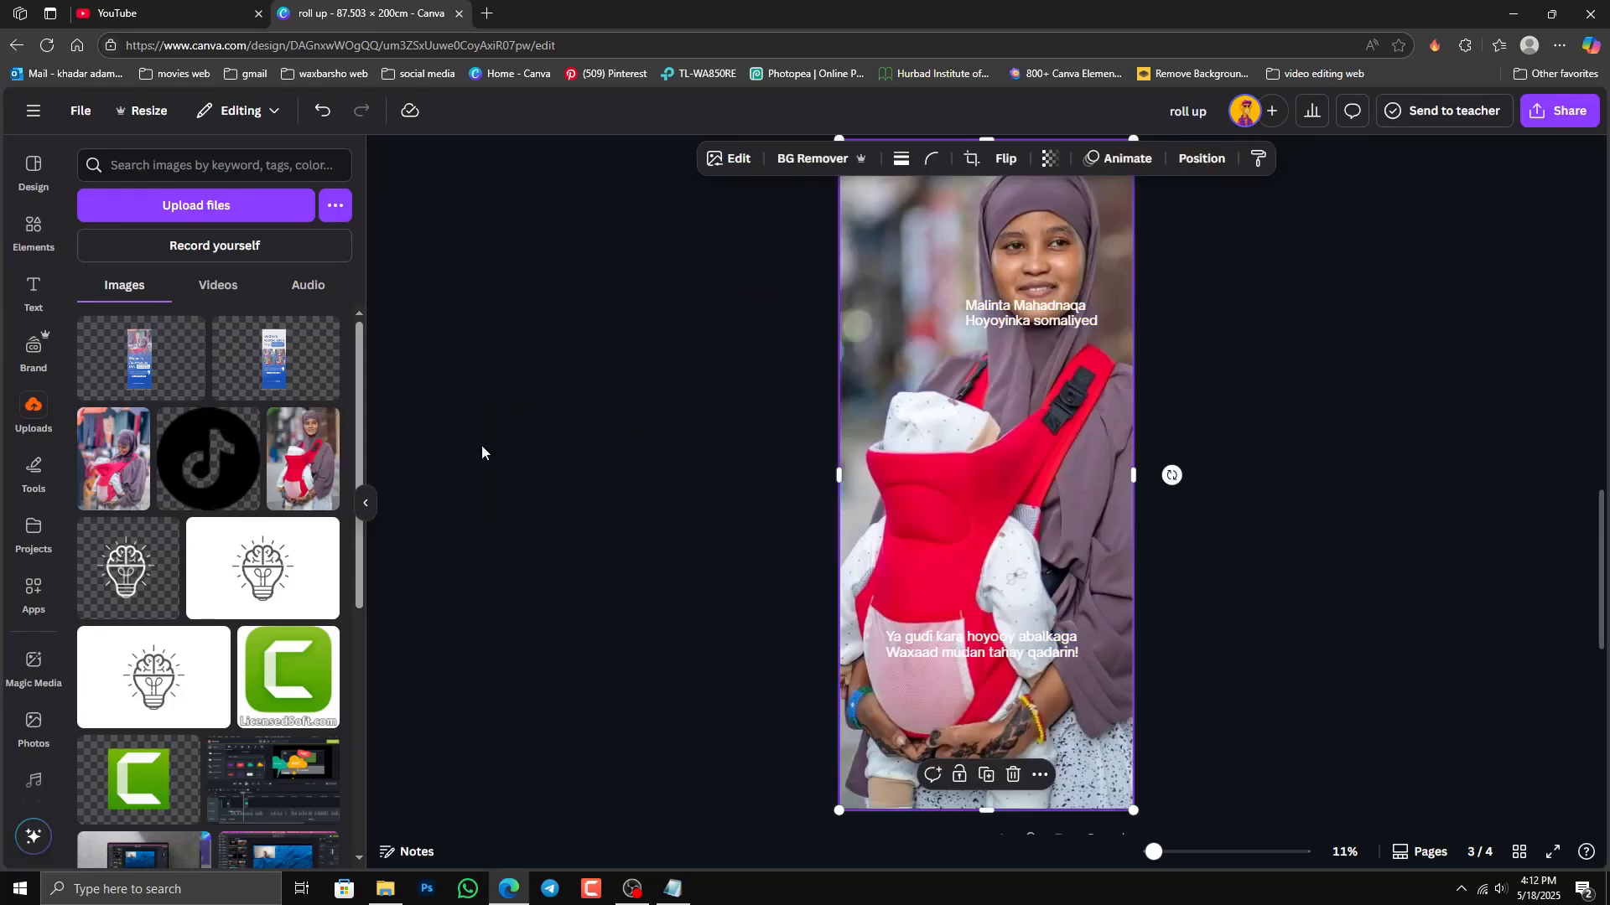
left_click(294, 476)
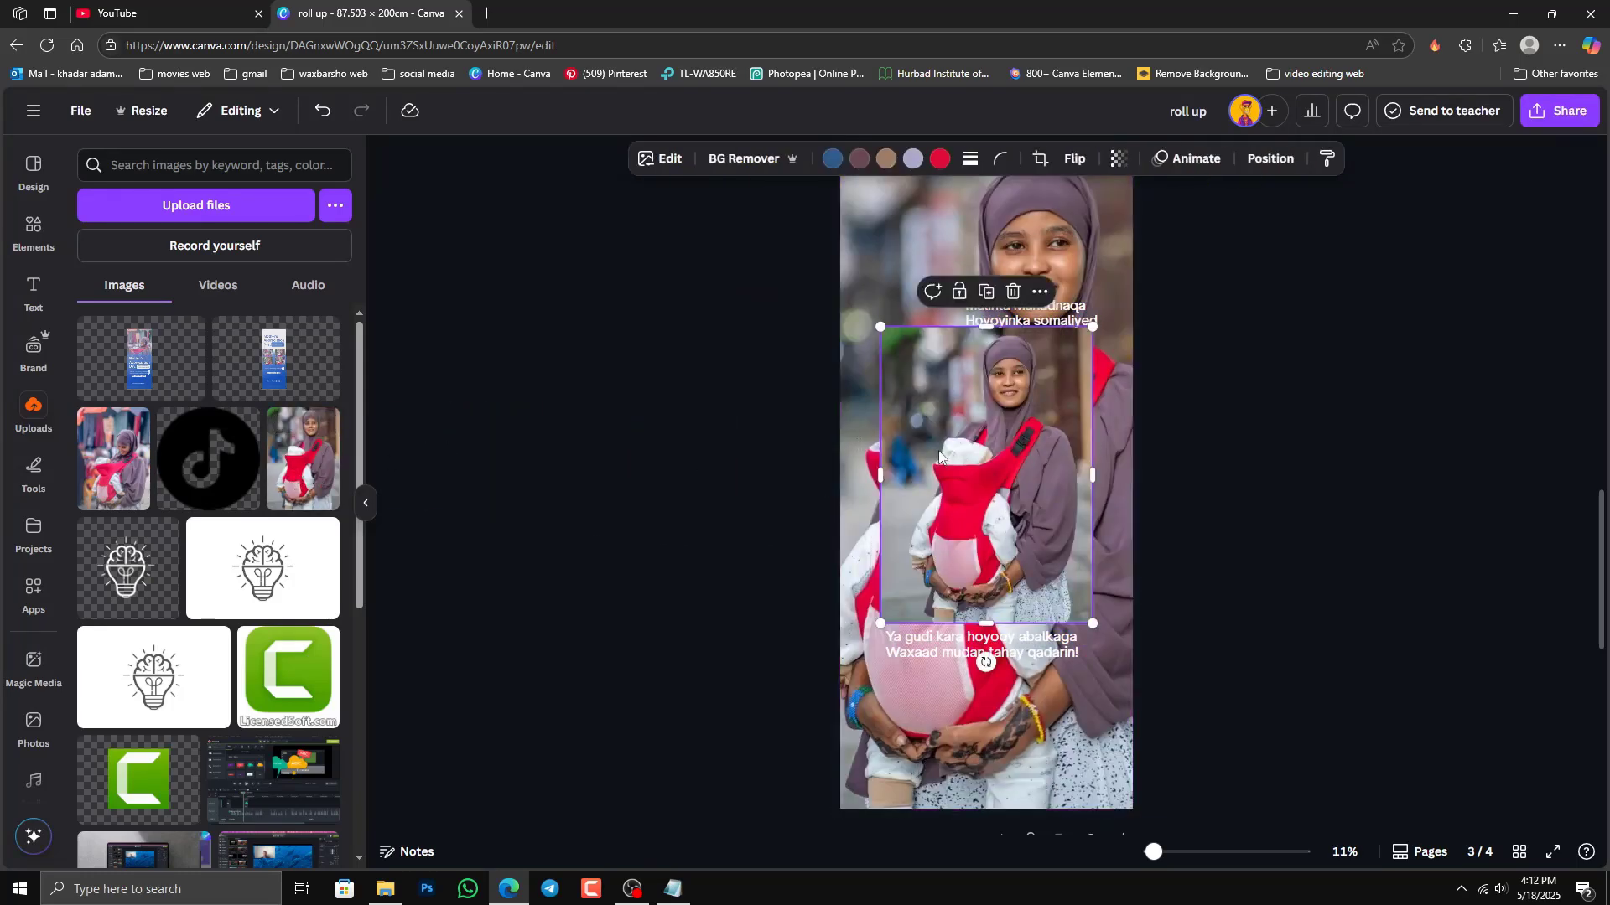
left_click_drag(981, 452, 1087, 459)
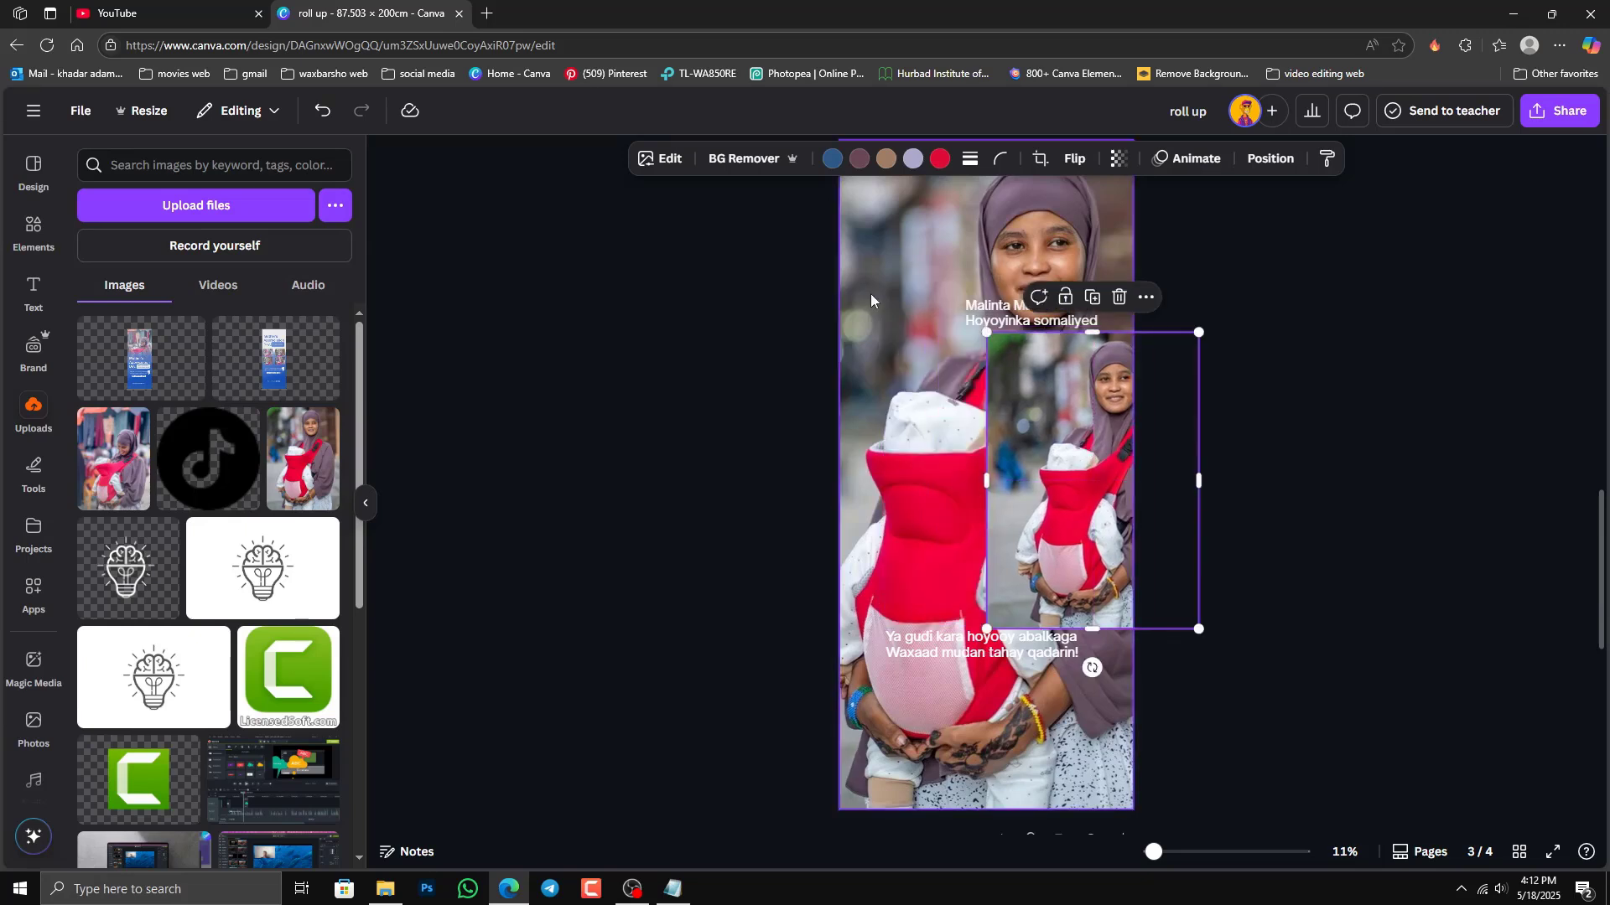
left_click(853, 404)
left_click(686, 411)
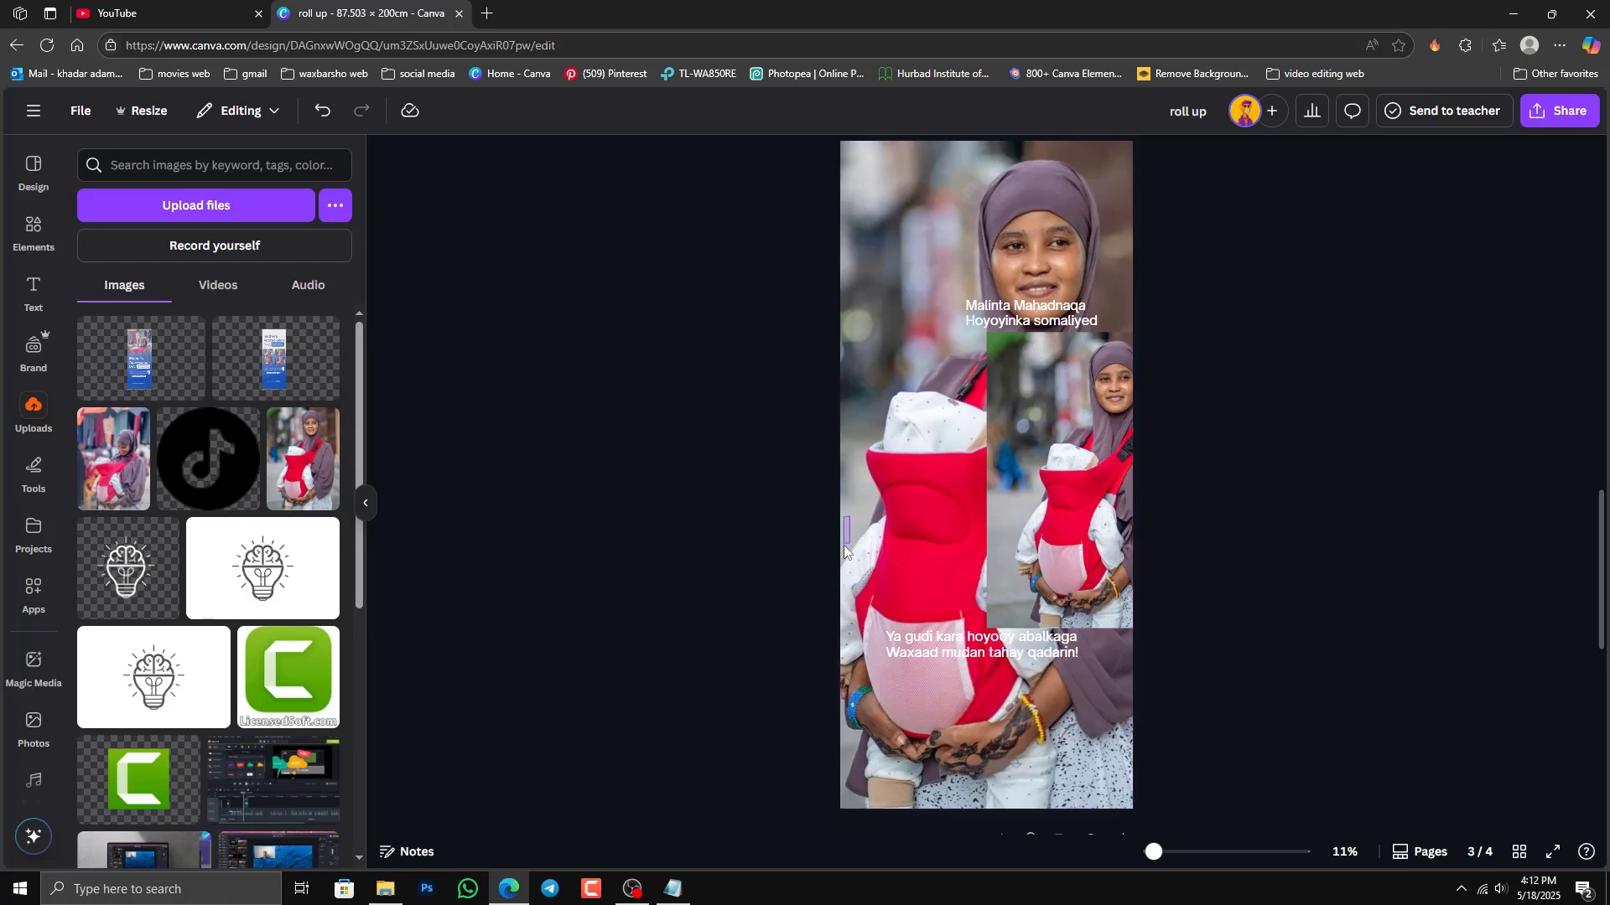
left_click(866, 516)
left_click_drag(866, 517, 926, 554)
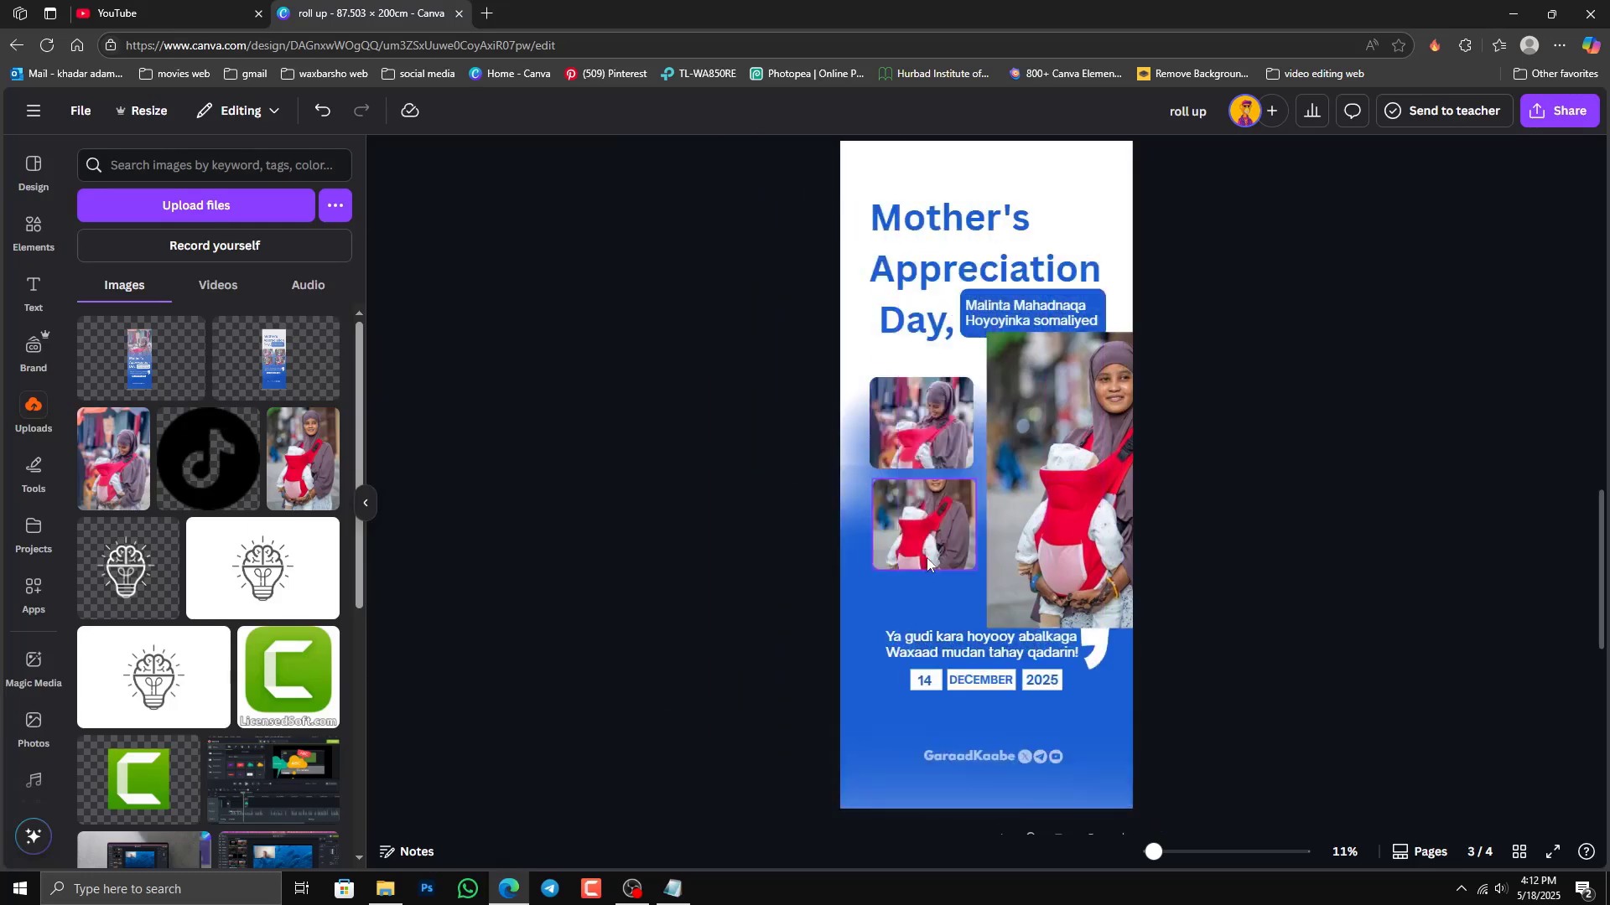
Step: Shift the photo down inside the lower-left frame so the mother's whole face fits in the crop
double_click(918, 546)
left_click_drag(914, 540, 912, 573)
left_click(719, 430)
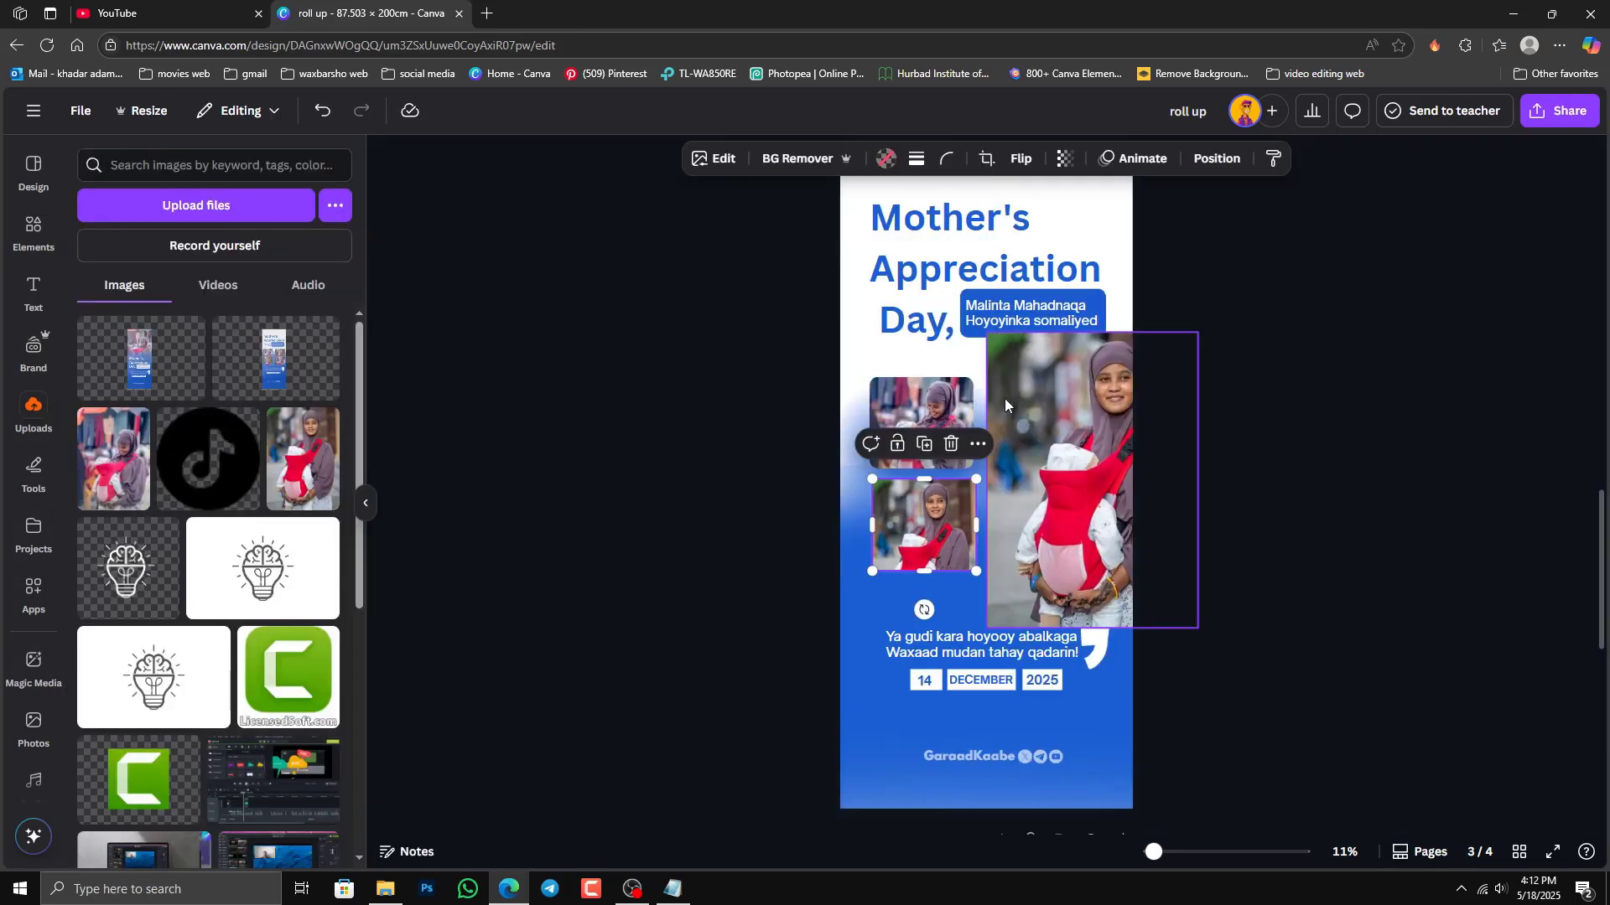
Step: Put the loose copy of the forward-facing photo into the upper-right frame and adjust its crop to include her face
left_click_drag(1031, 395, 1081, 423)
double_click(1044, 415)
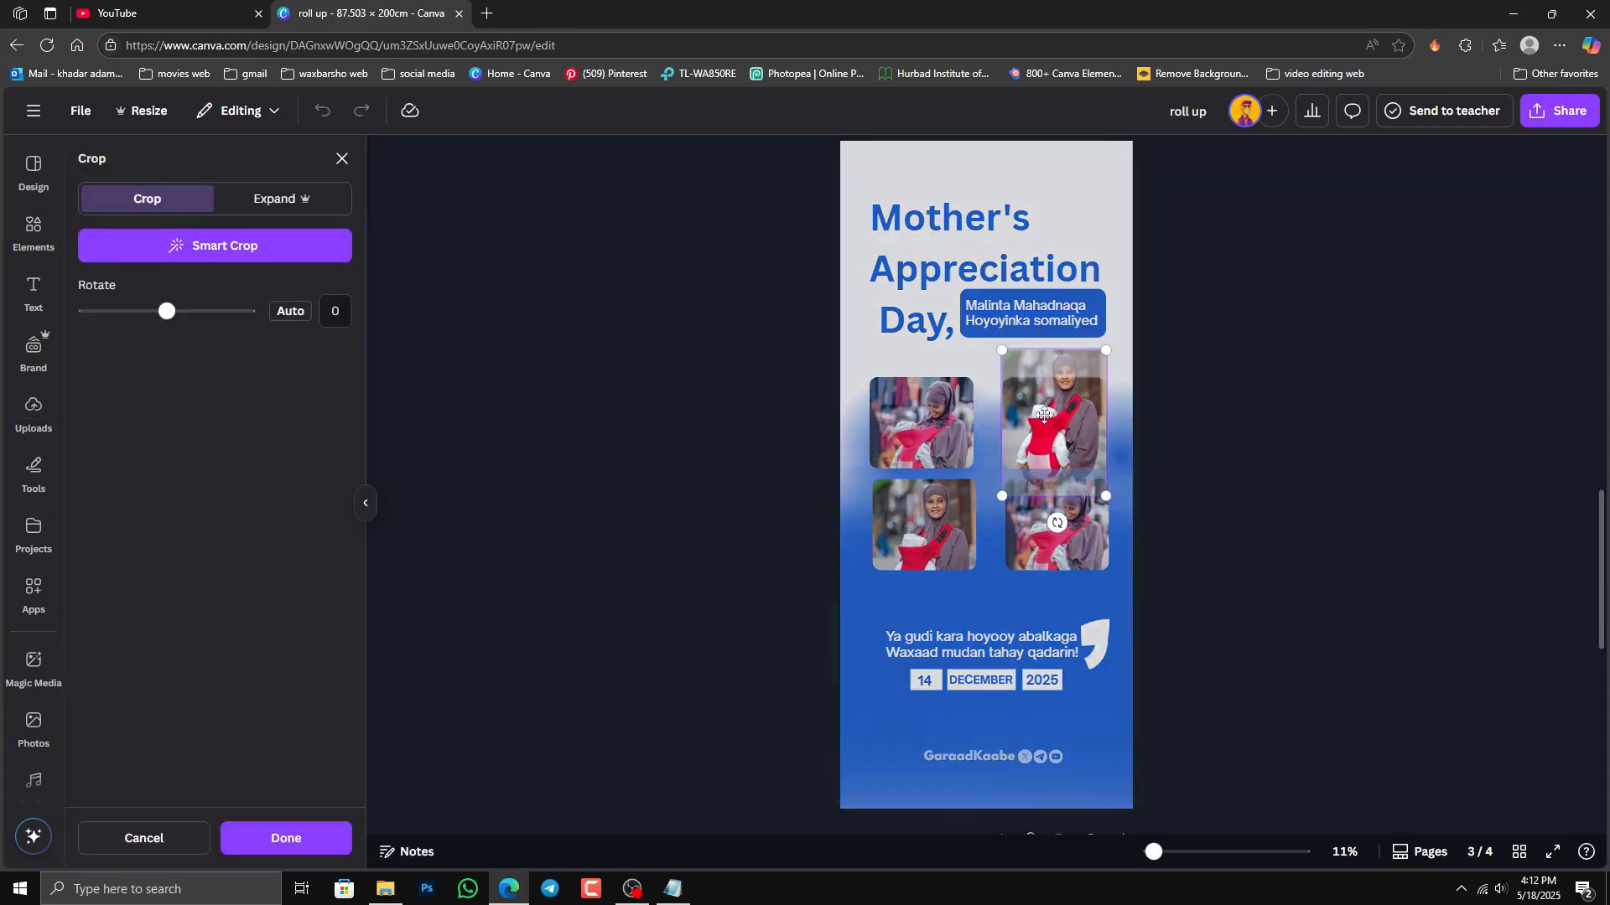
left_click(1291, 494)
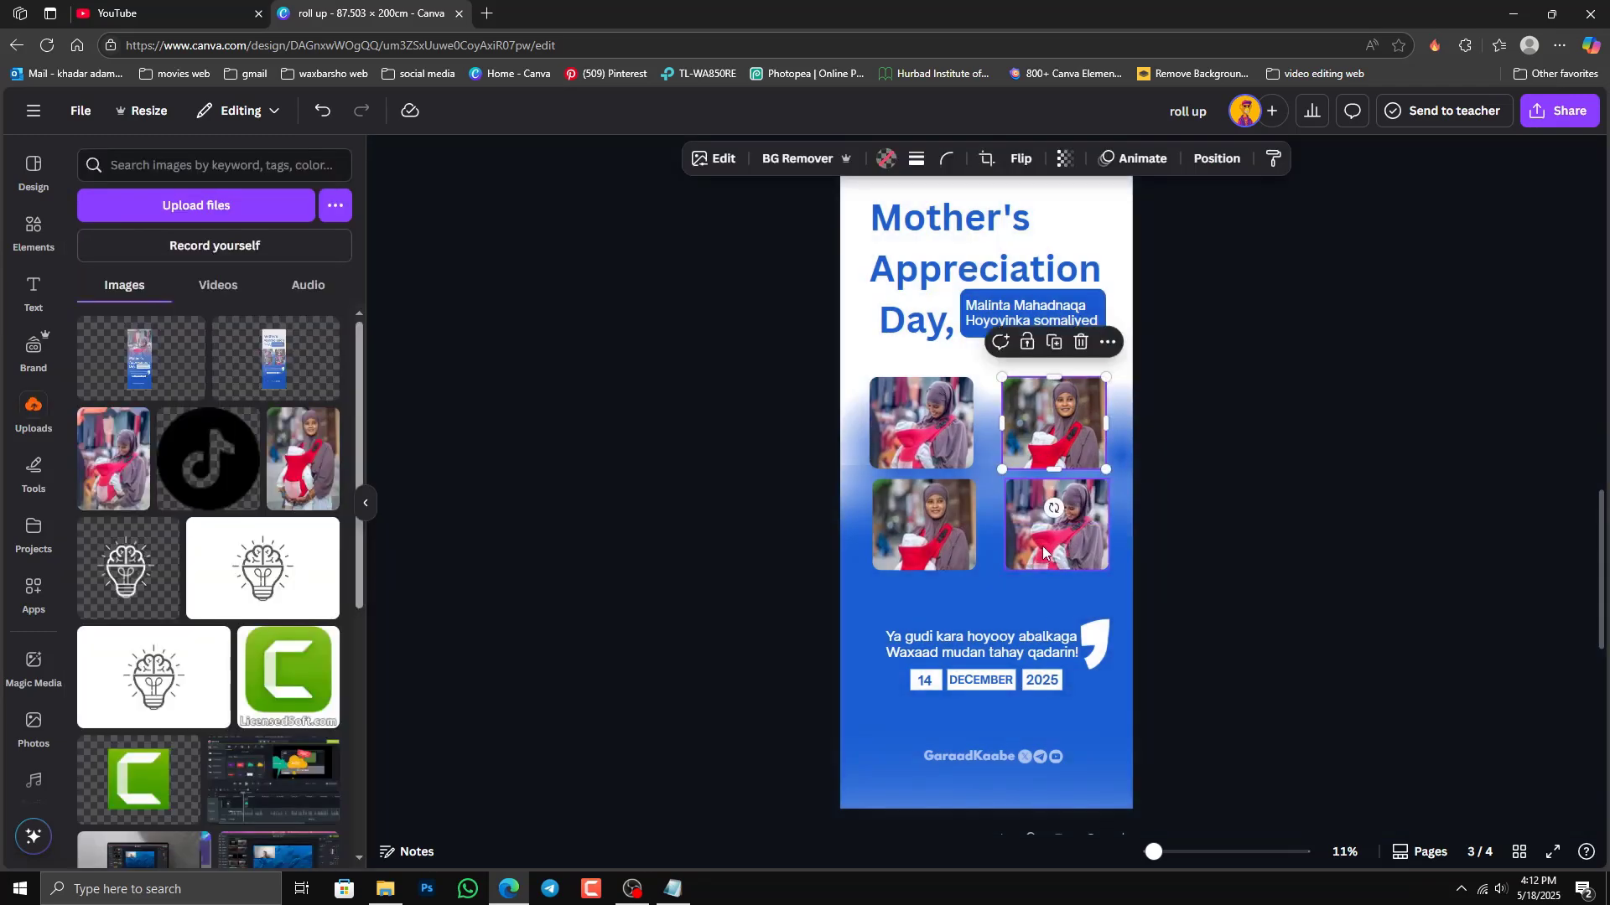
Step: Shift the photos slightly down inside the lower-right and upper-left frames to refine their crops
double_click(1044, 552)
left_click_drag(1044, 549, 1041, 564)
double_click(896, 429)
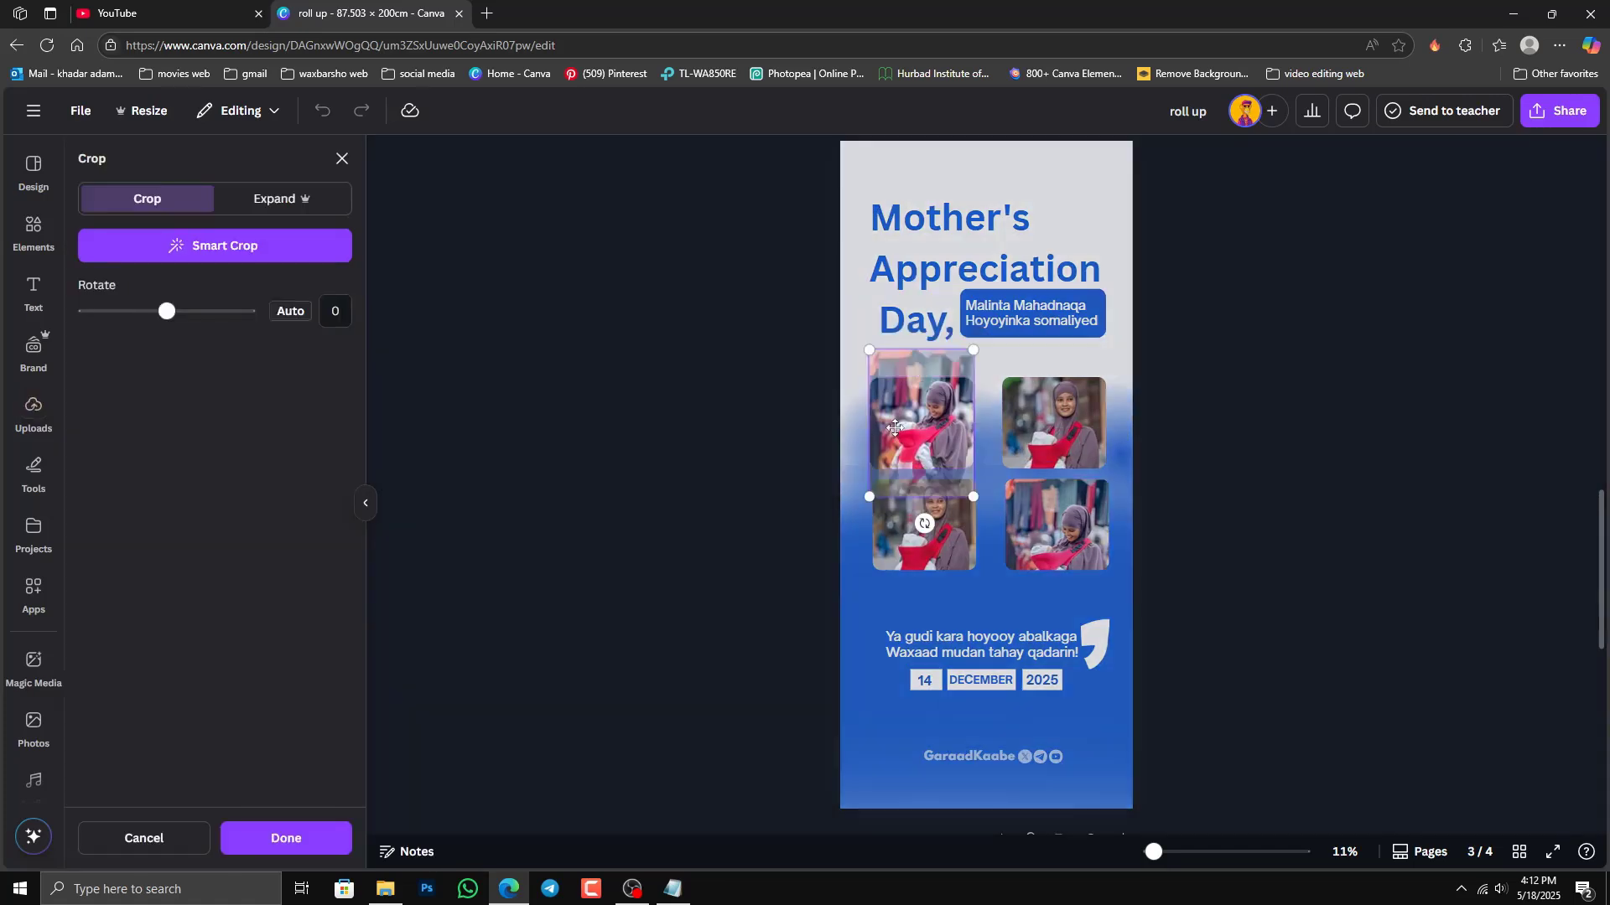
left_click_drag(902, 417, 902, 425)
left_click(805, 438)
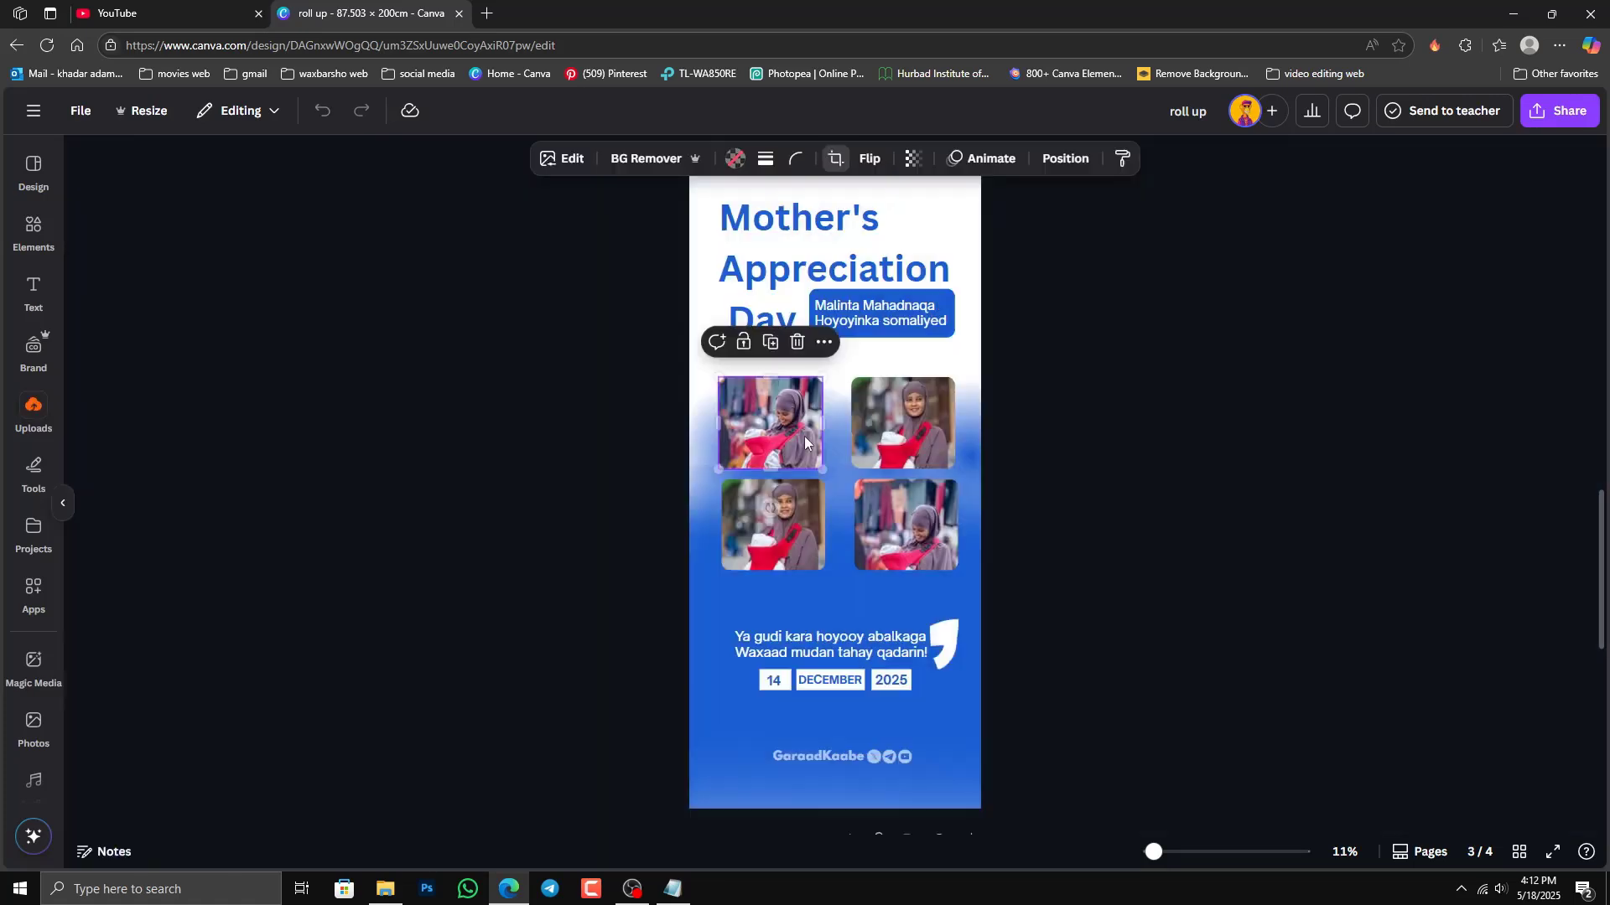
left_click(1216, 465)
Step: Compare the finished page 3 layout with the reference banner on page 2
scroll(1216, 465, "down", 6)
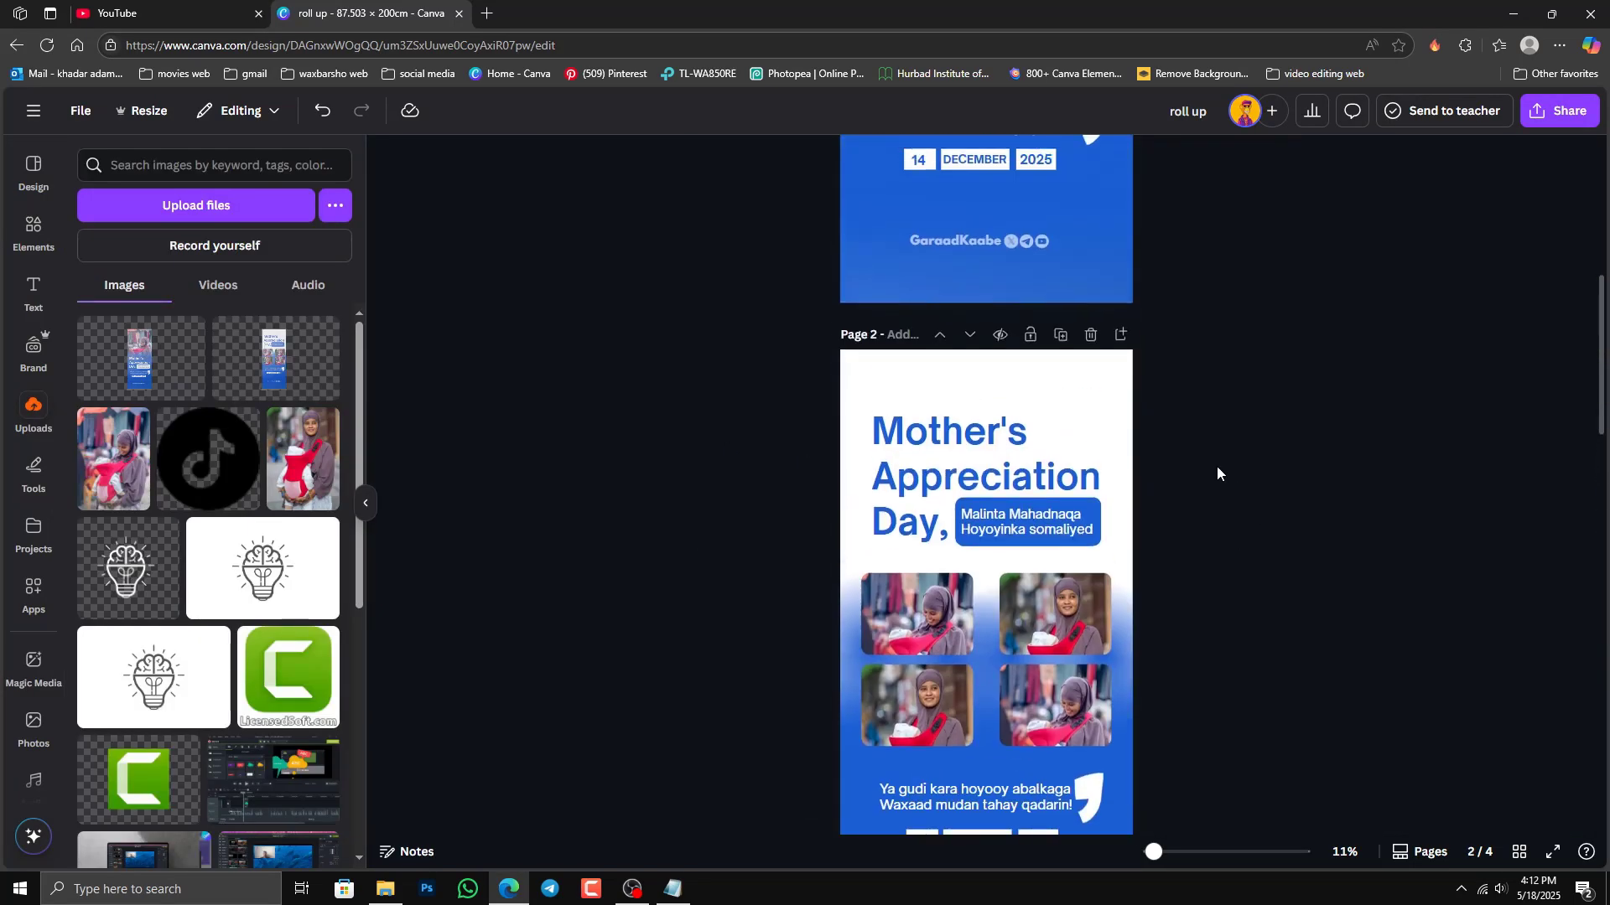
scroll(1215, 465, "up", 13)
scroll(1217, 469, "down", 8)
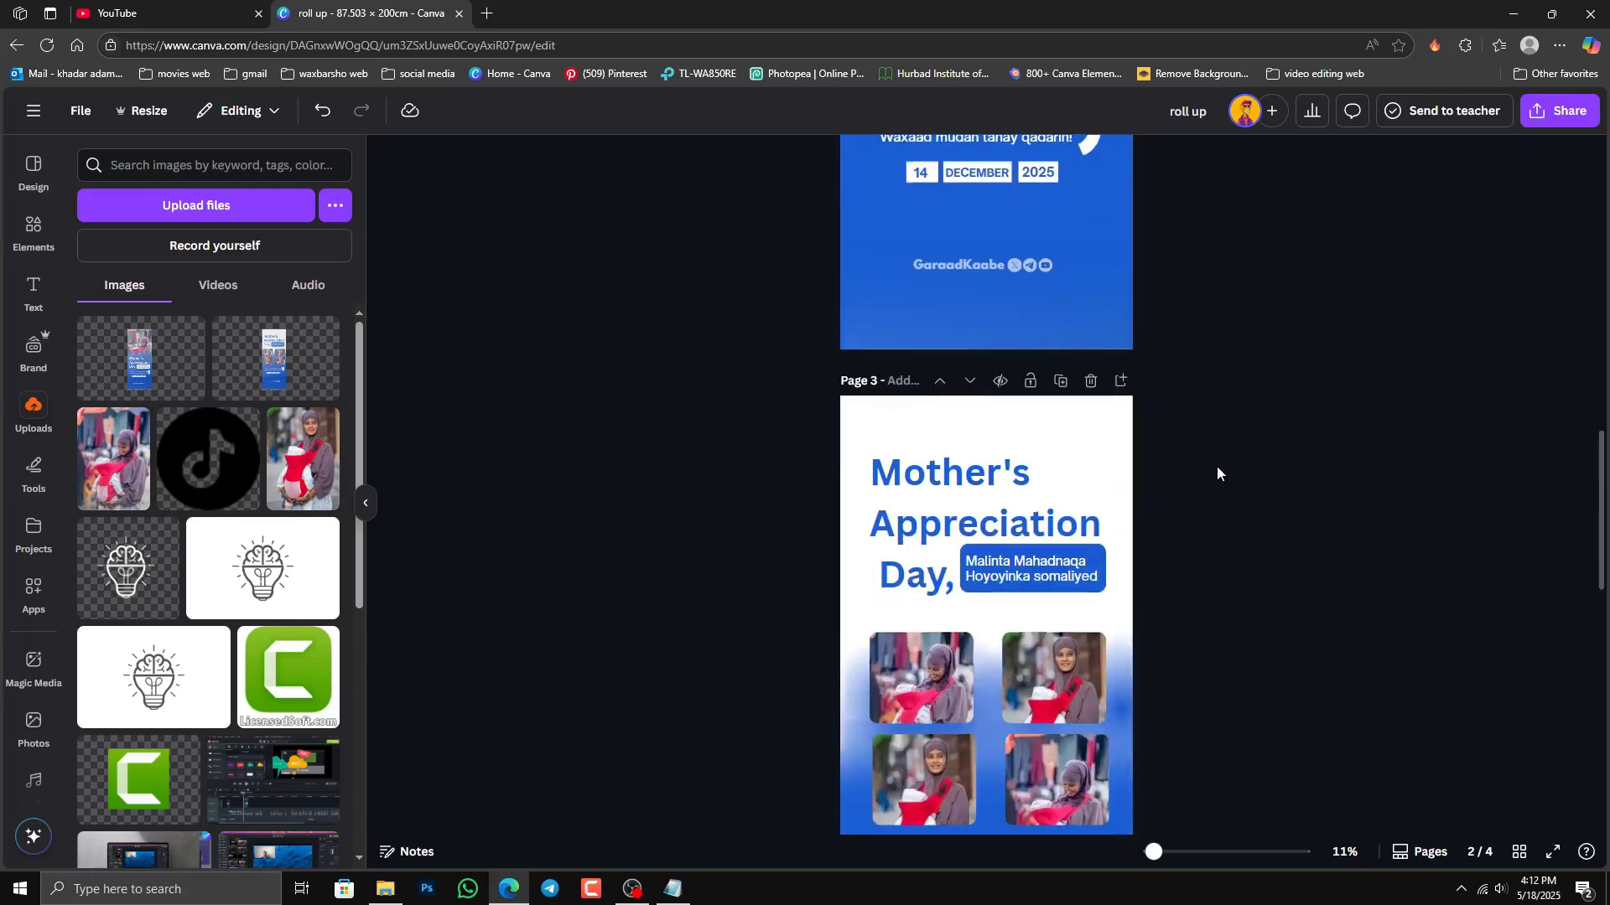
scroll(1217, 473, "up", 12)
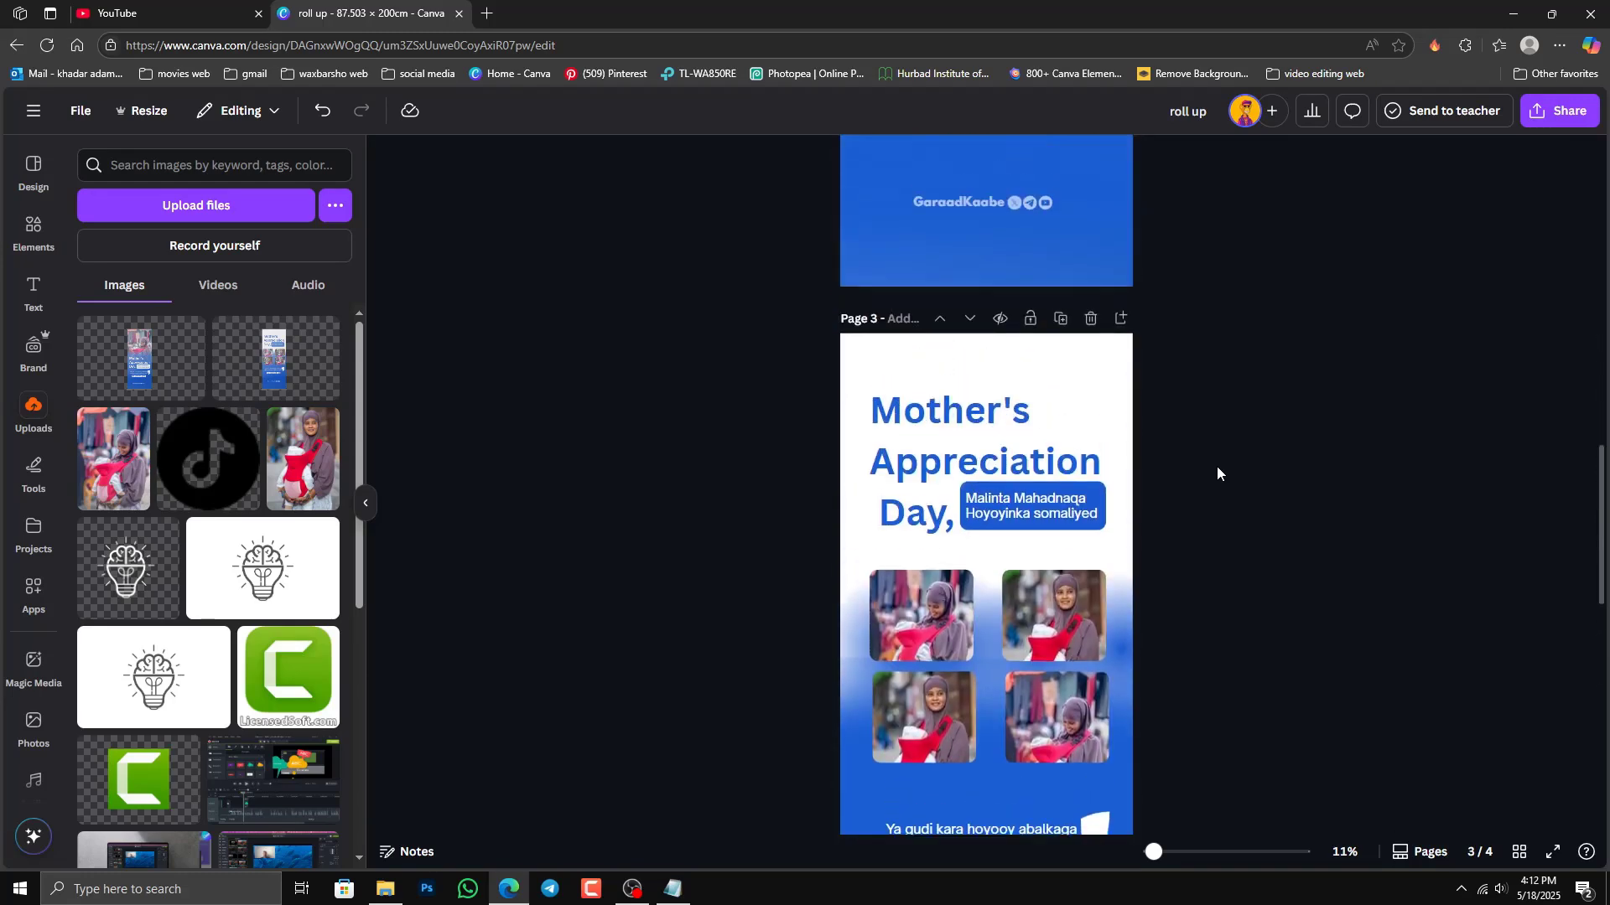
scroll(1218, 474, "down", 4)
scroll(1217, 474, "up", 4)
scroll(1217, 473, "up", 3)
scroll(1218, 473, "down", 12)
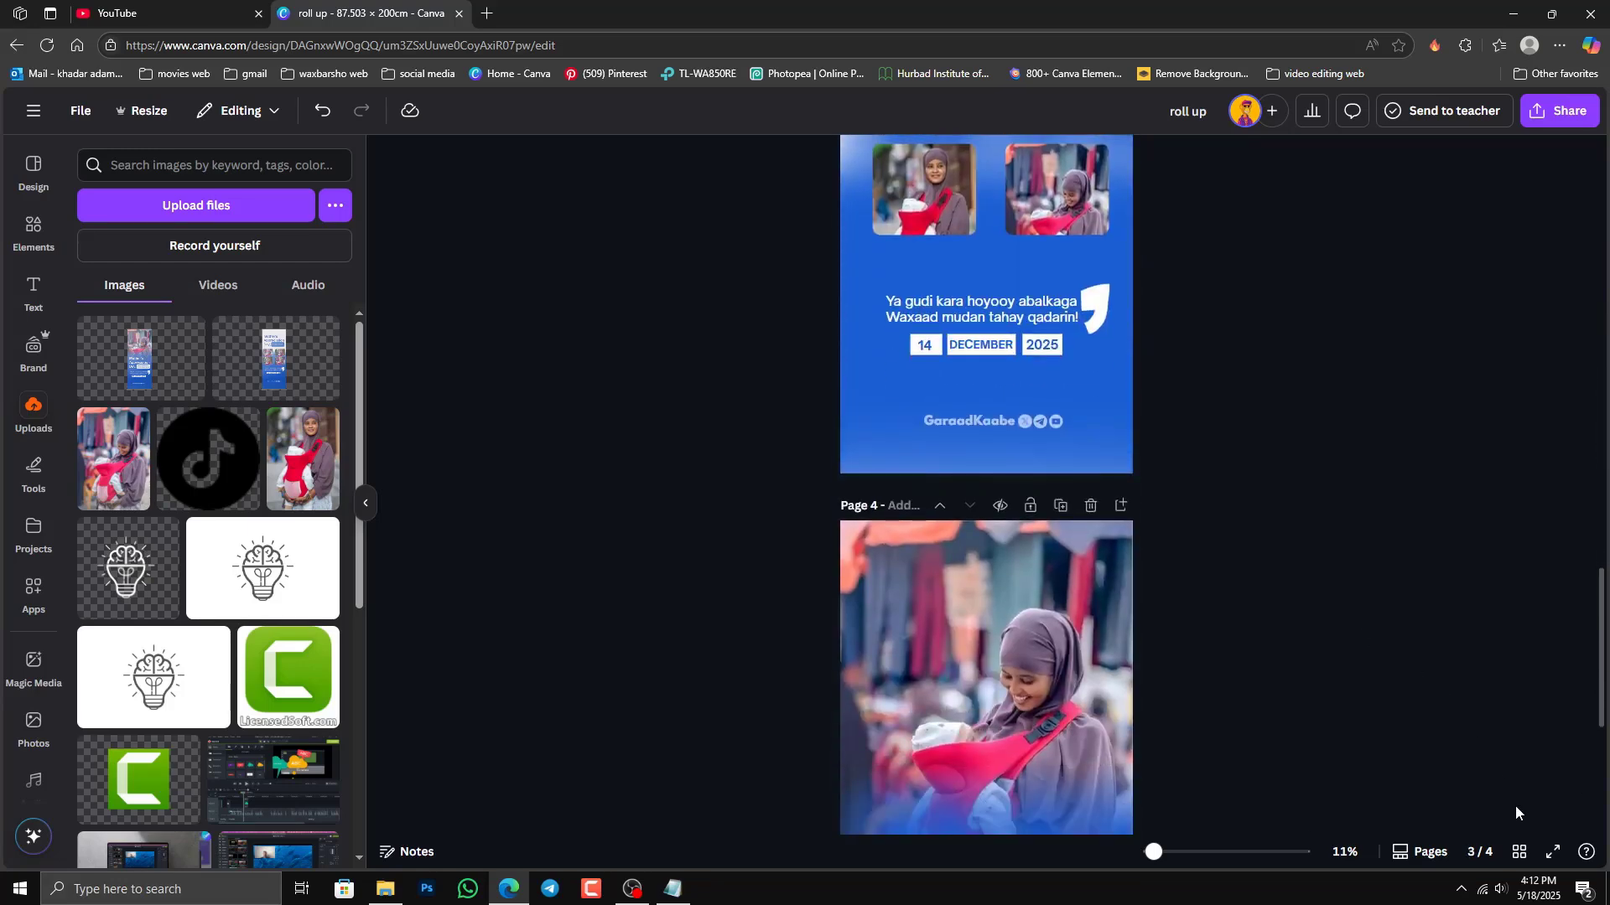
Step: Preview all four banner pages in full screen, comparing the recreated versions with the originals, and return to the editor
left_click(1552, 851)
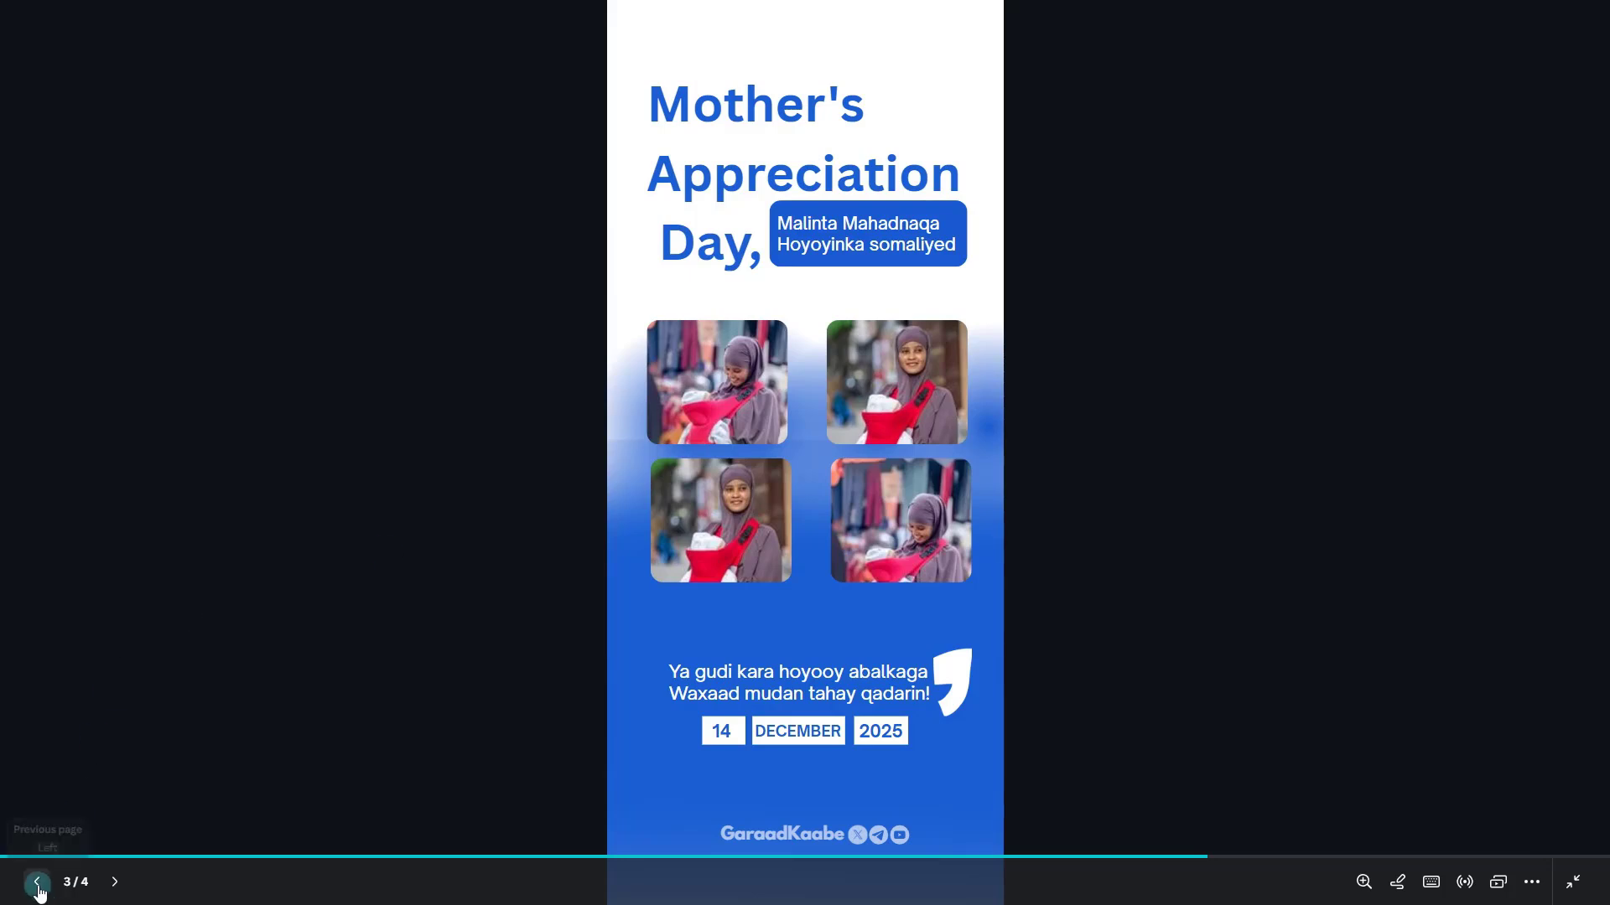
left_click(38, 885)
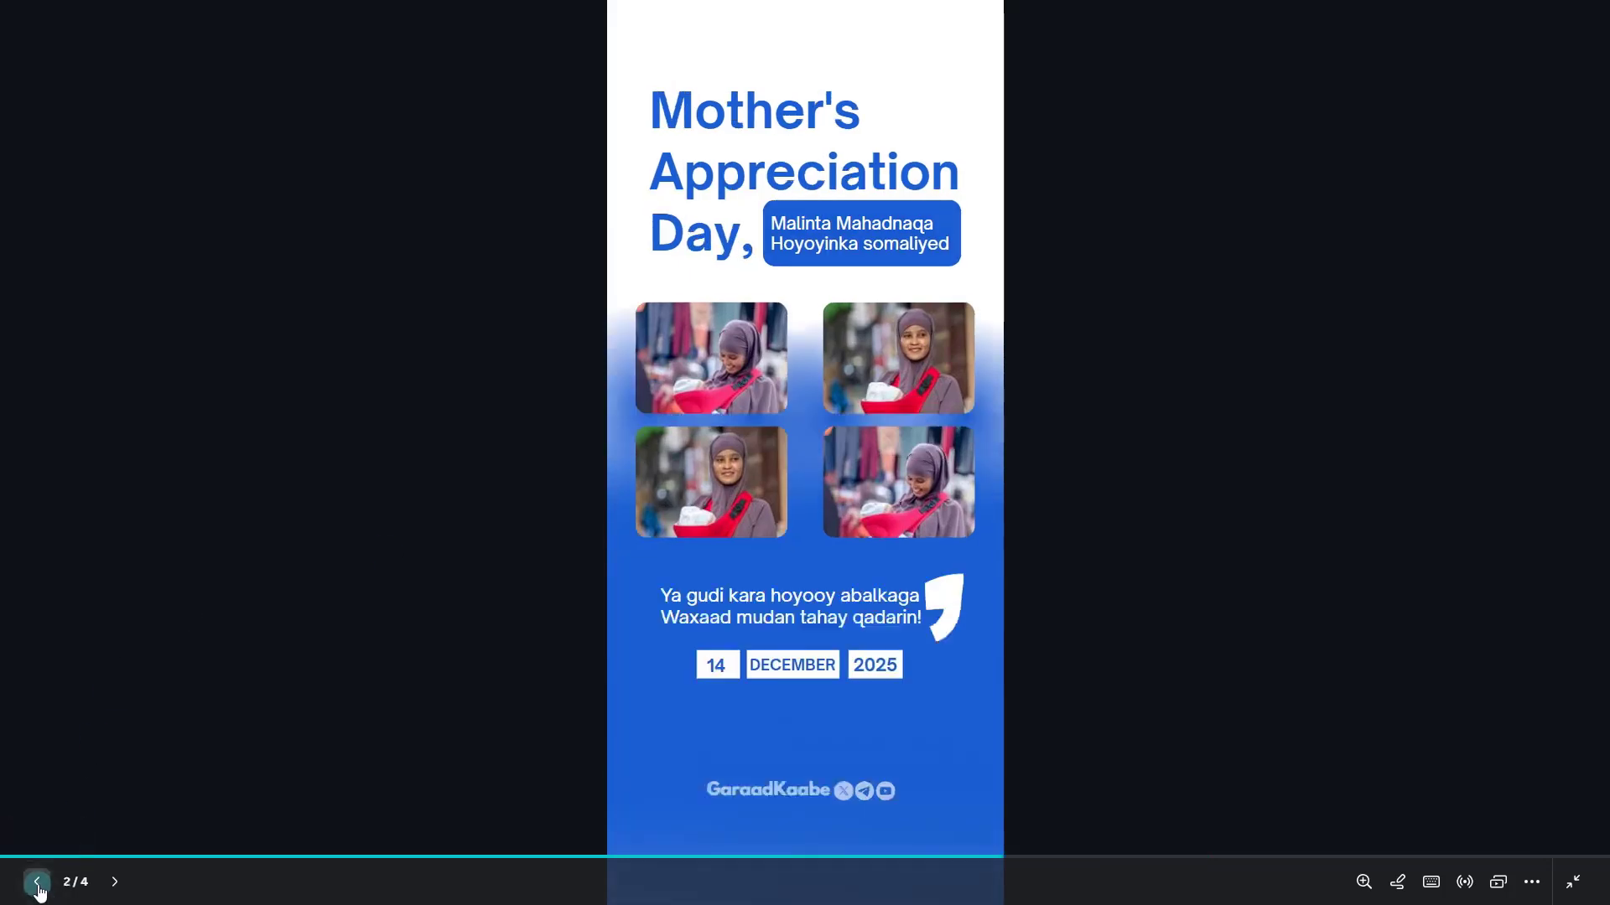
left_click(38, 885)
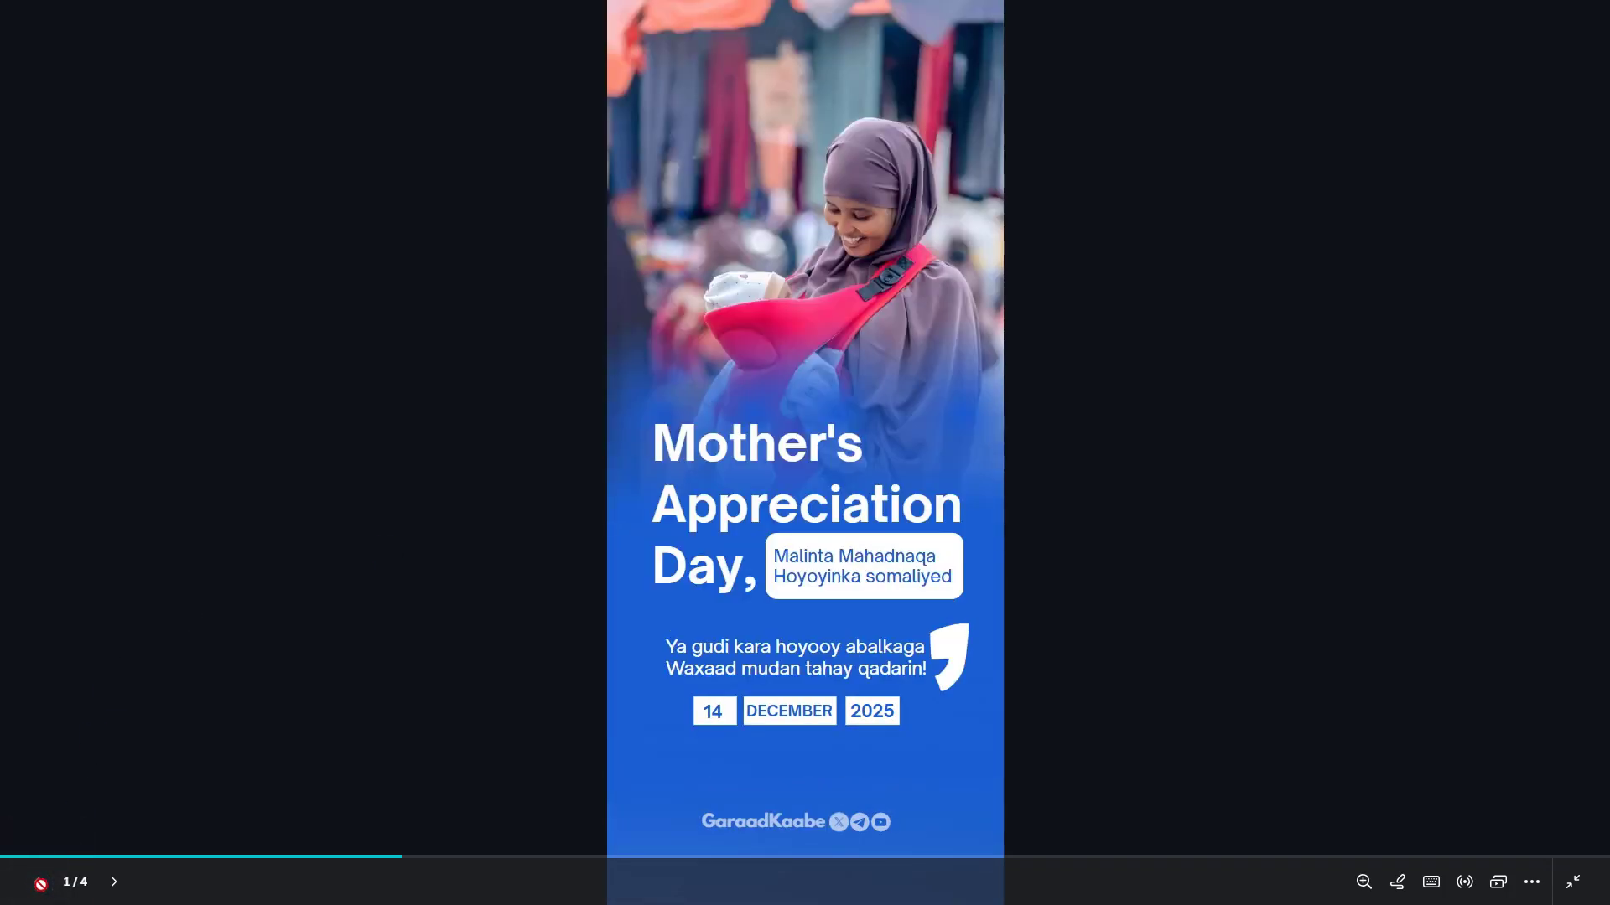
left_click(114, 882)
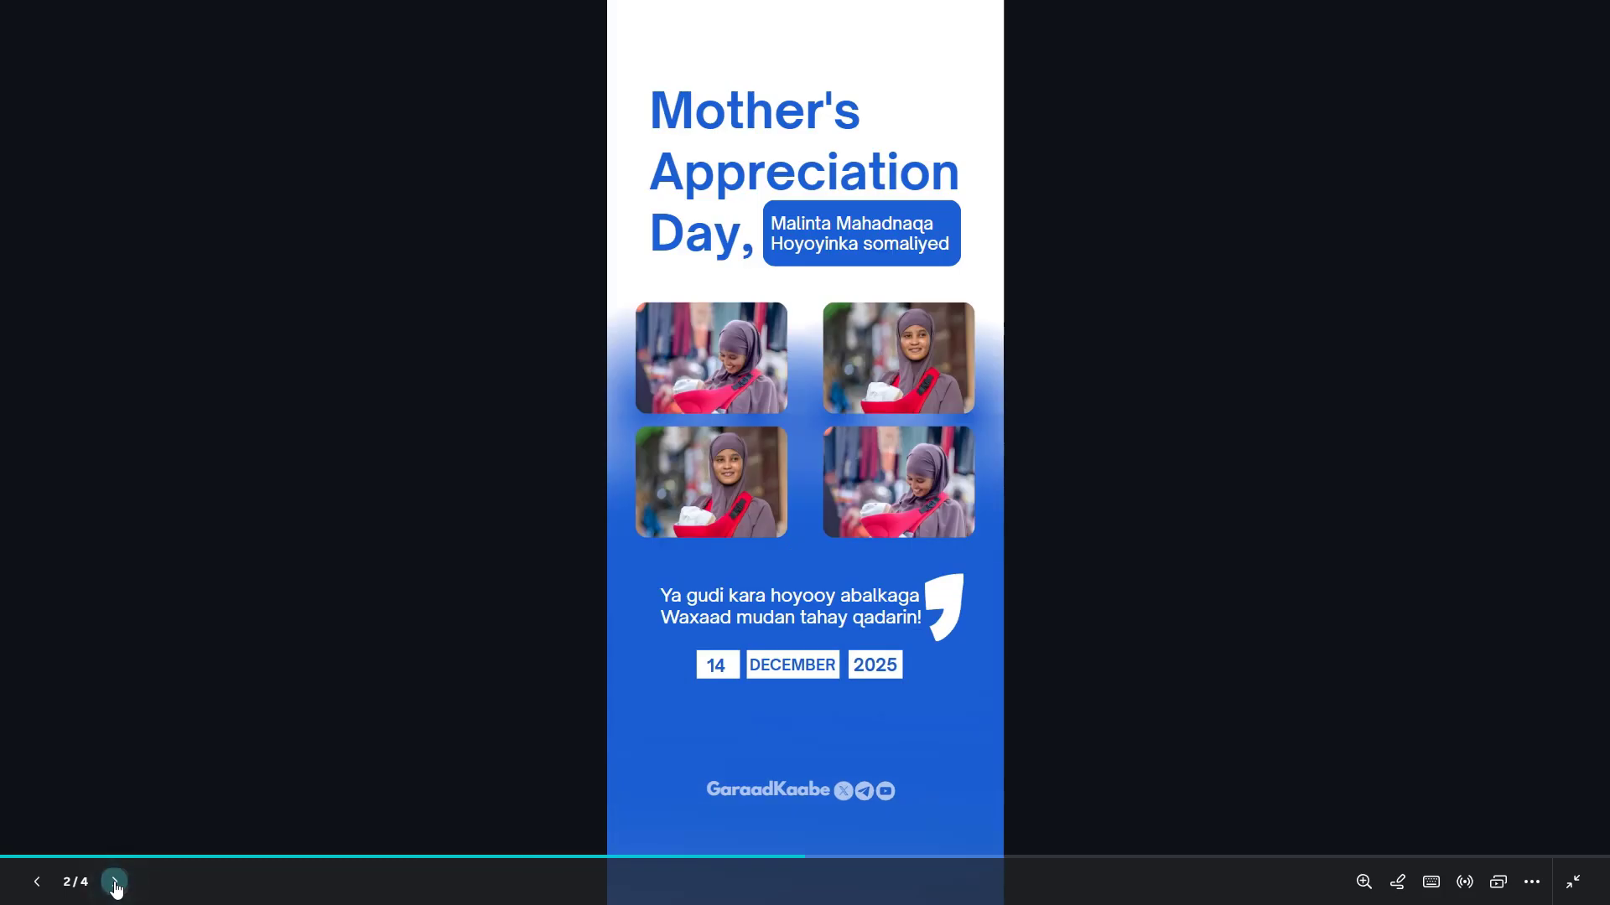
left_click(115, 883)
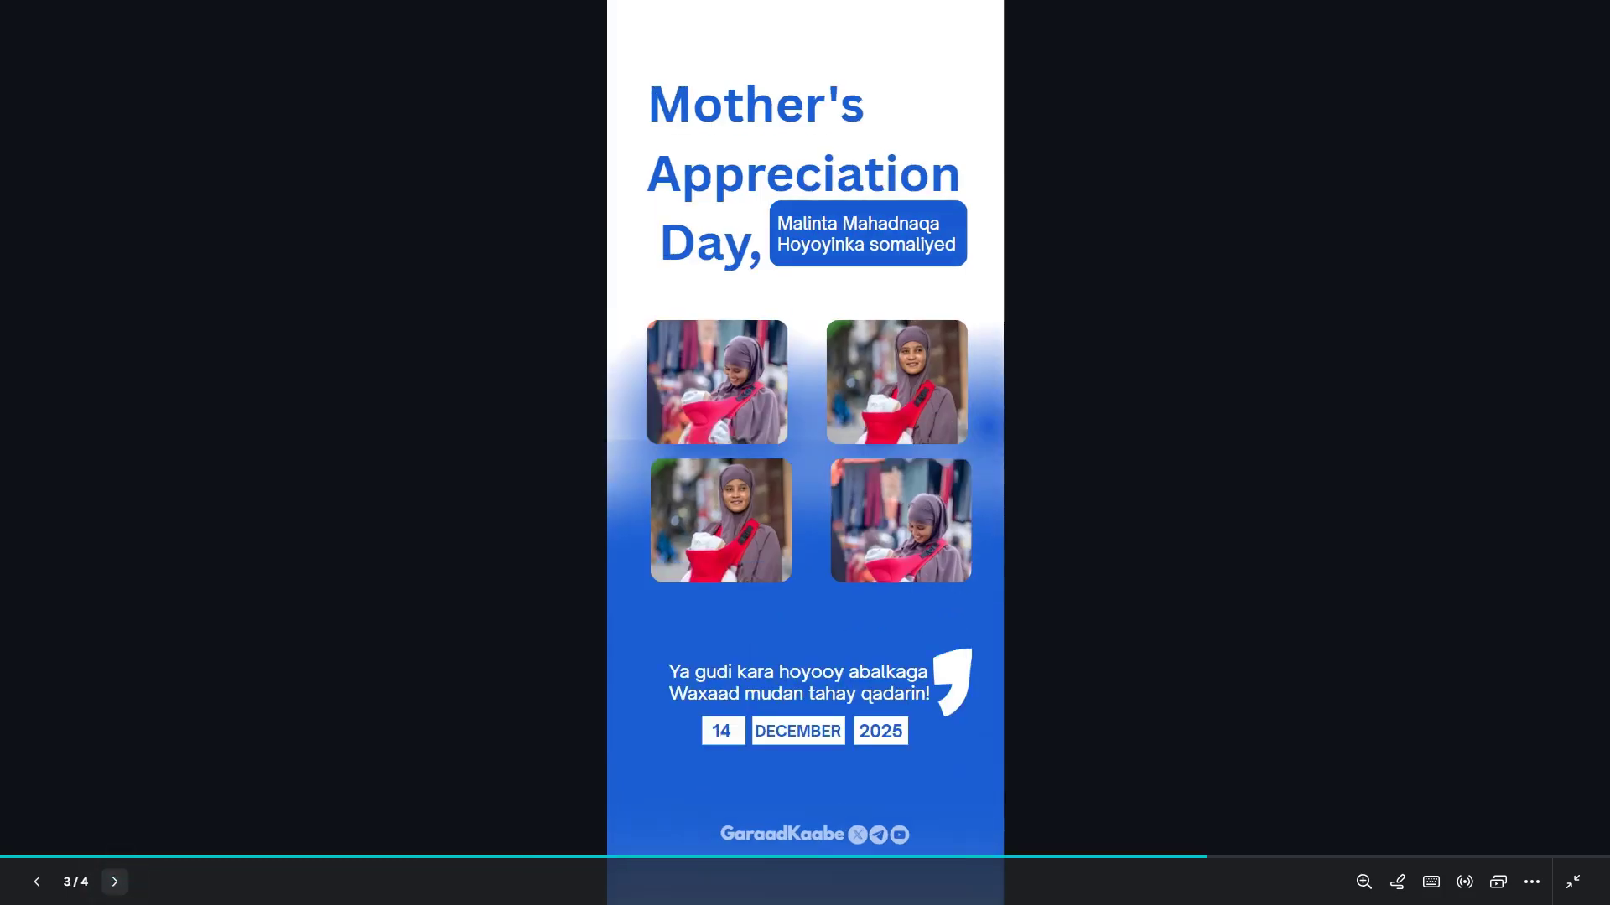
left_click(115, 882)
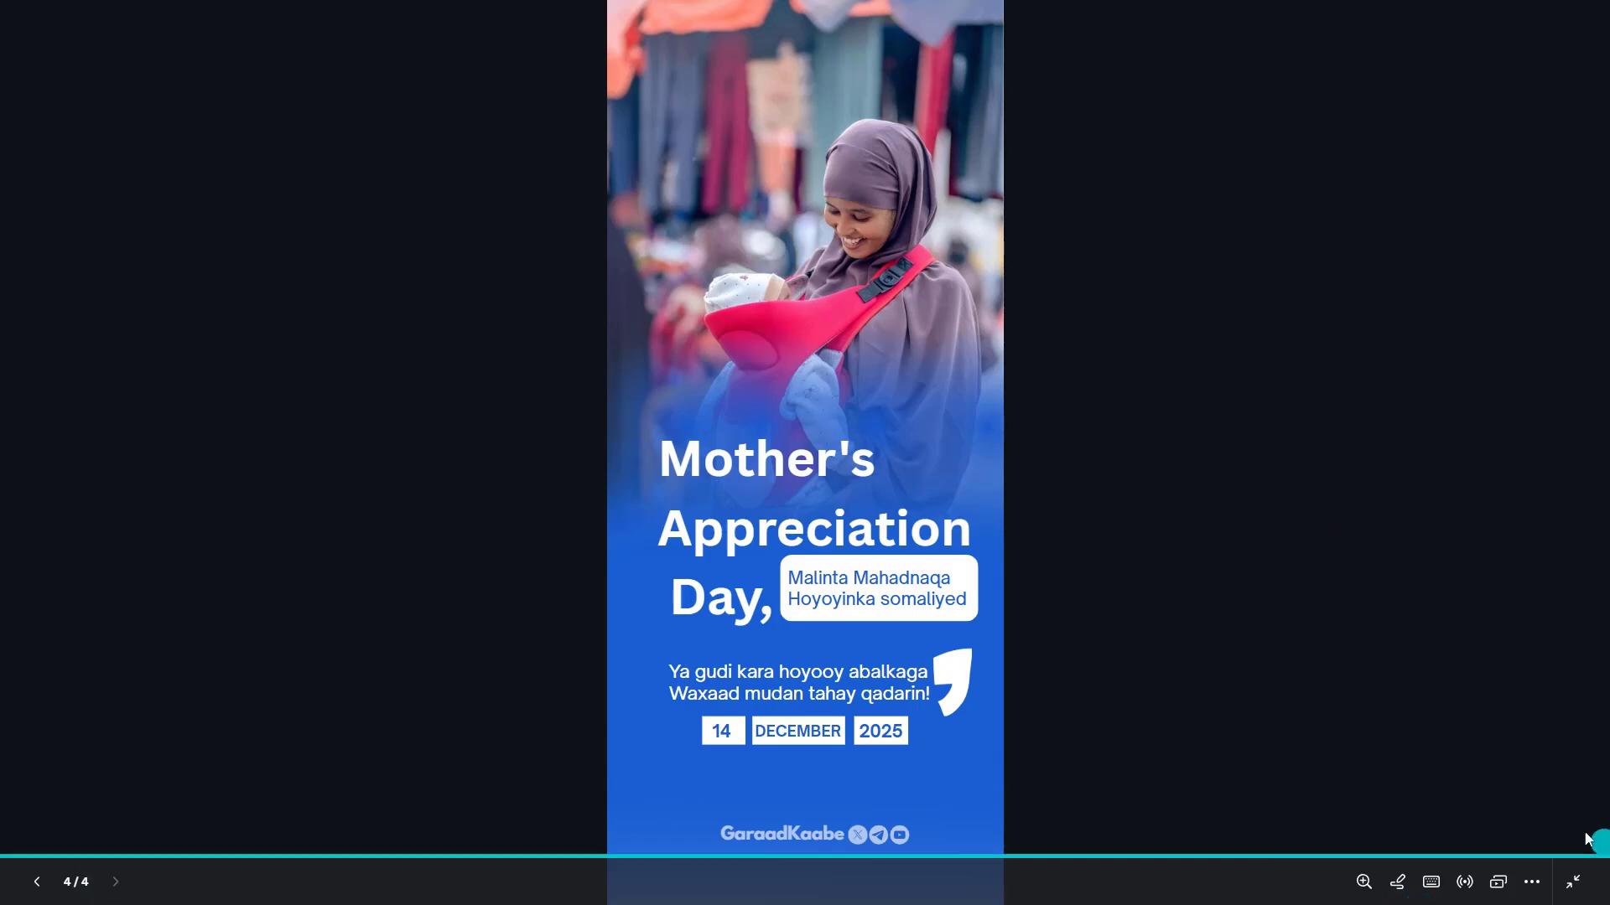
key("Escape")
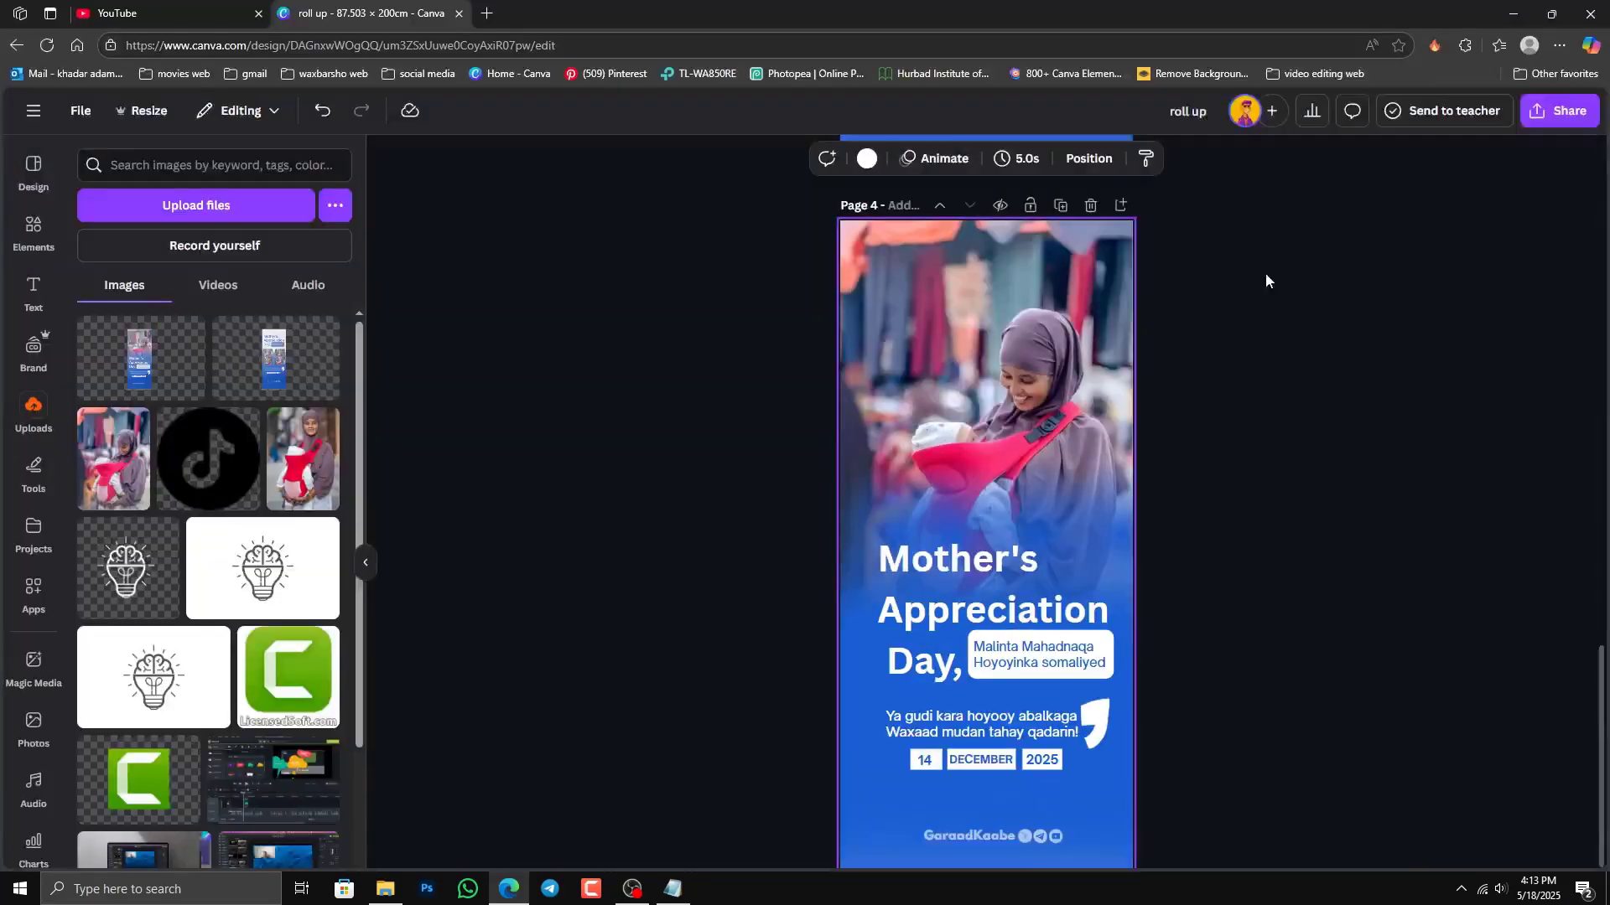
scroll(1182, 530, "up", 8)
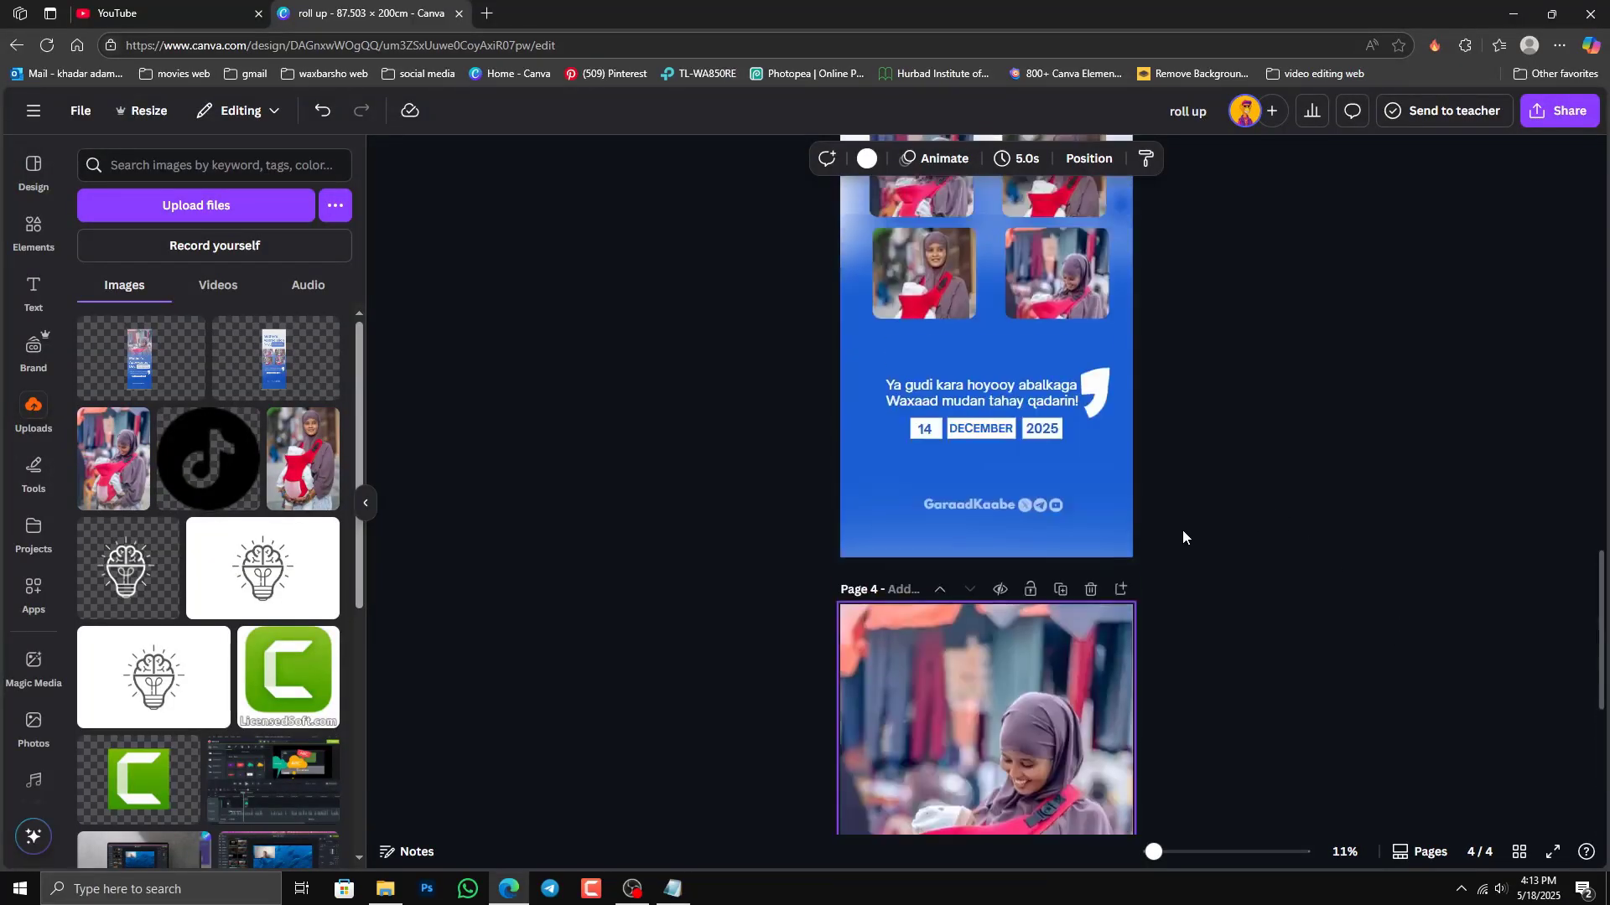
Step: Reorder the pages so the recreated full-photo banner on page 4 comes before the recreated four-photo banner, as page 3
scroll(1182, 529, "up", 6)
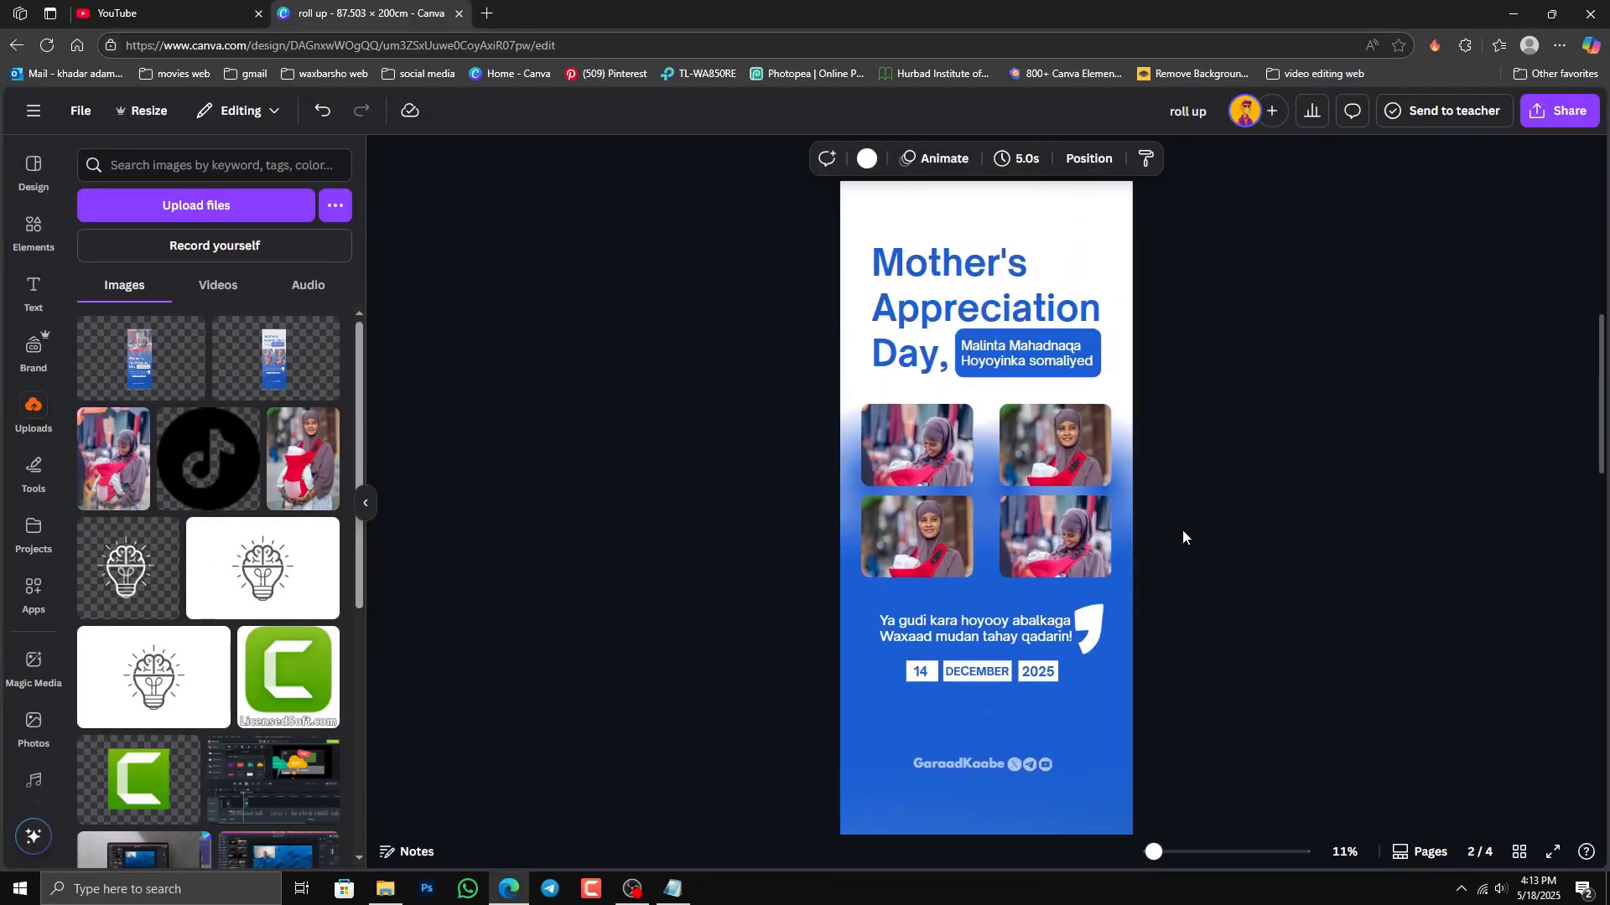
scroll(1182, 530, "down", 6)
scroll(1182, 530, "down", 5)
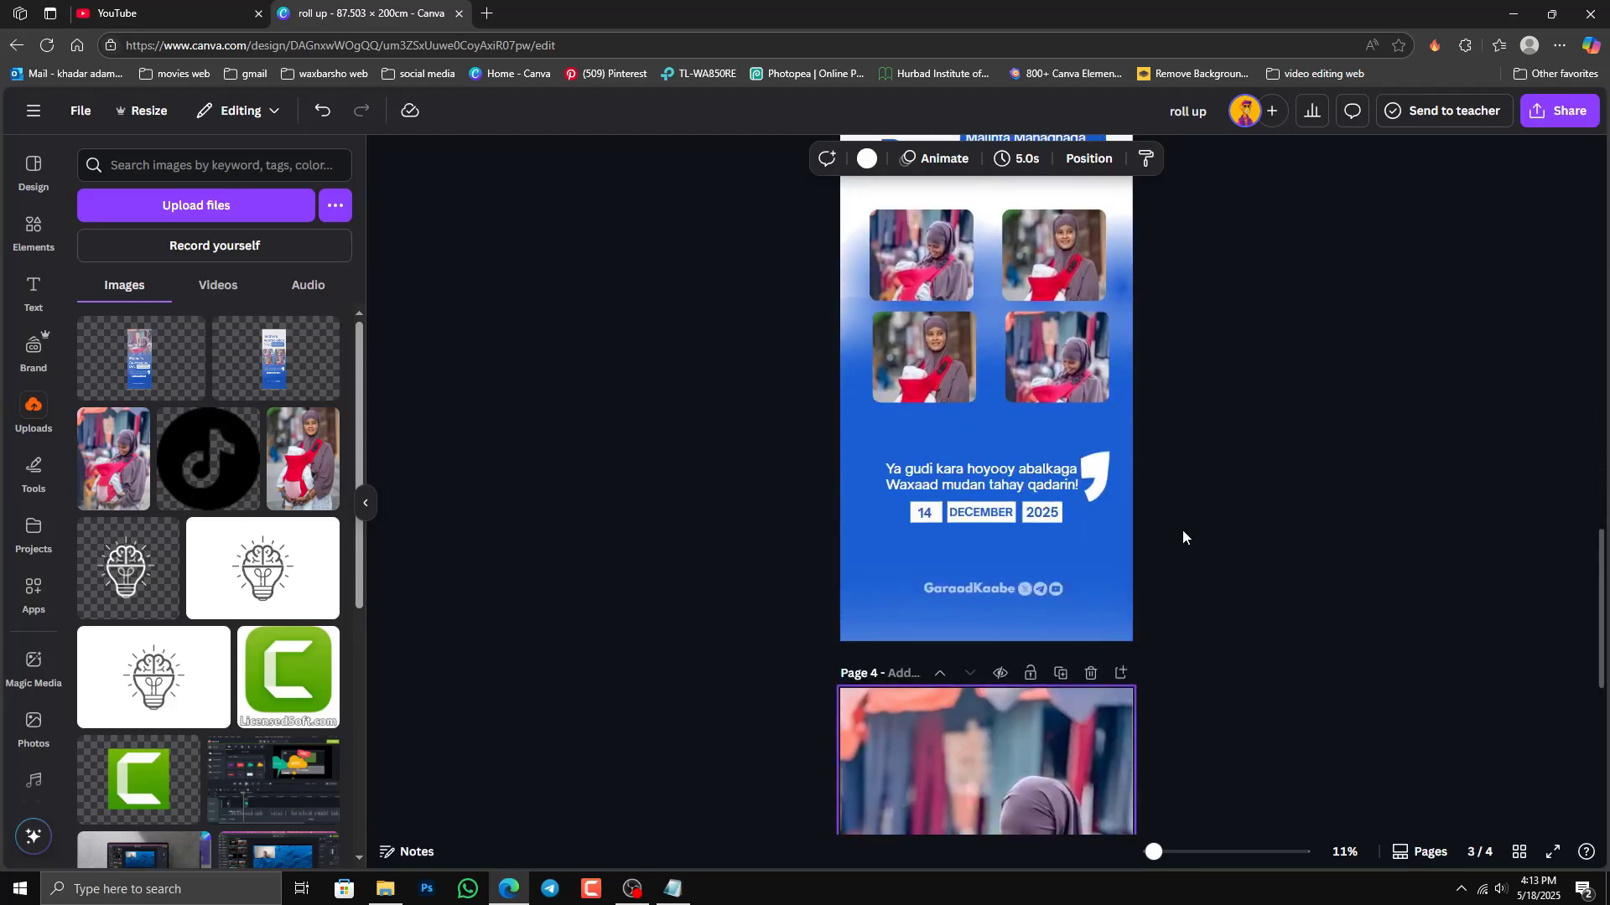
scroll(1182, 530, "up", 1)
scroll(1182, 530, "up", 1)
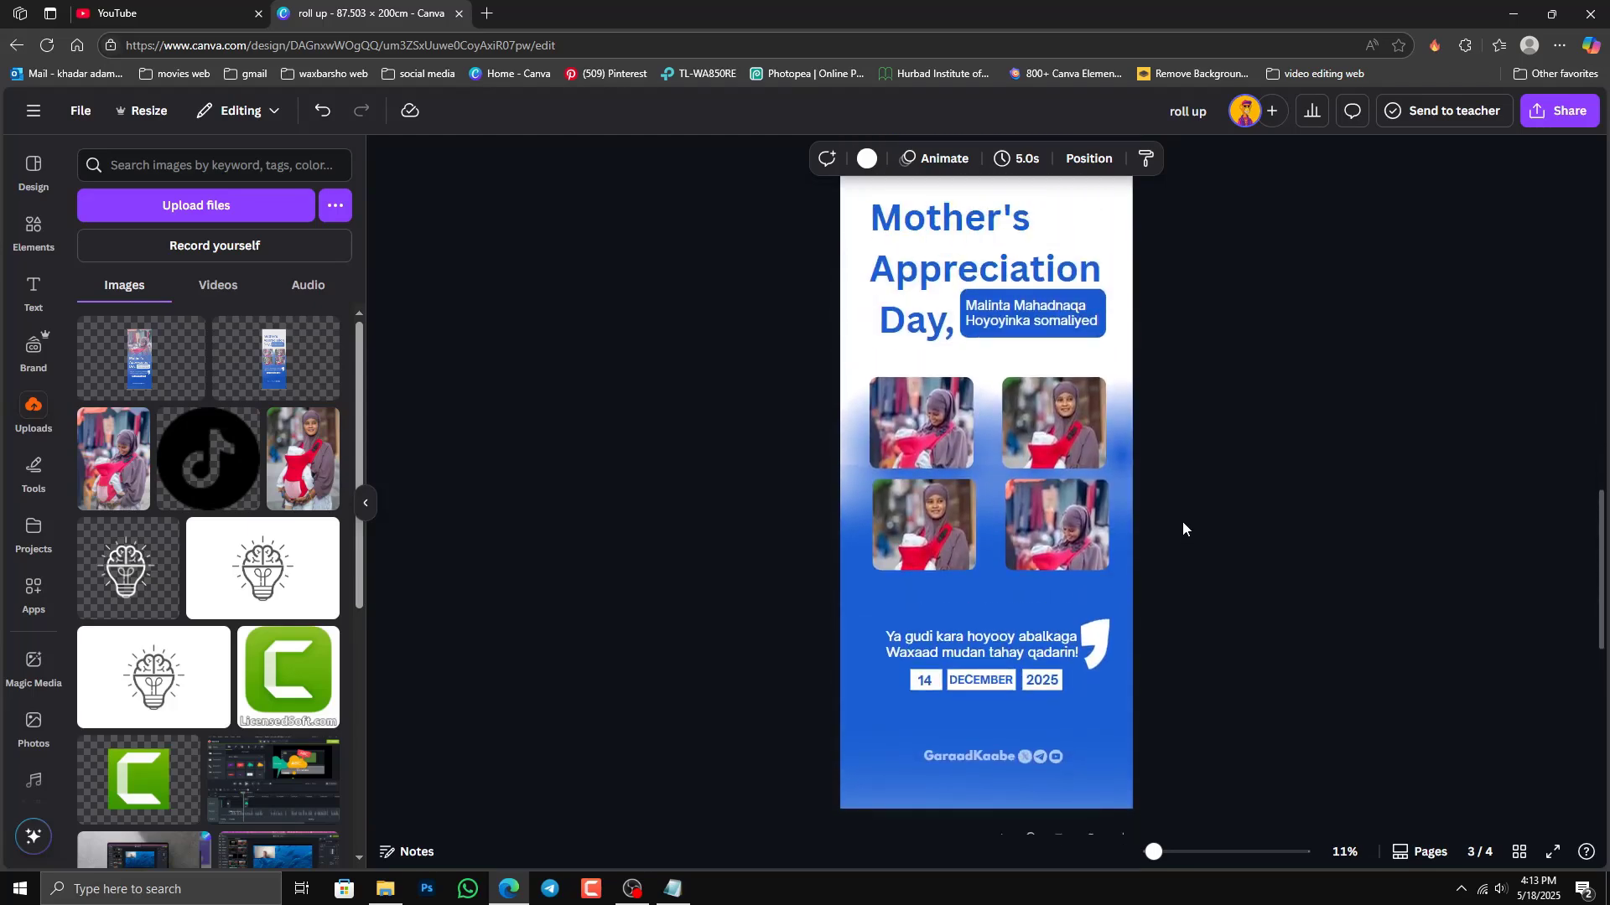
left_click(1417, 855)
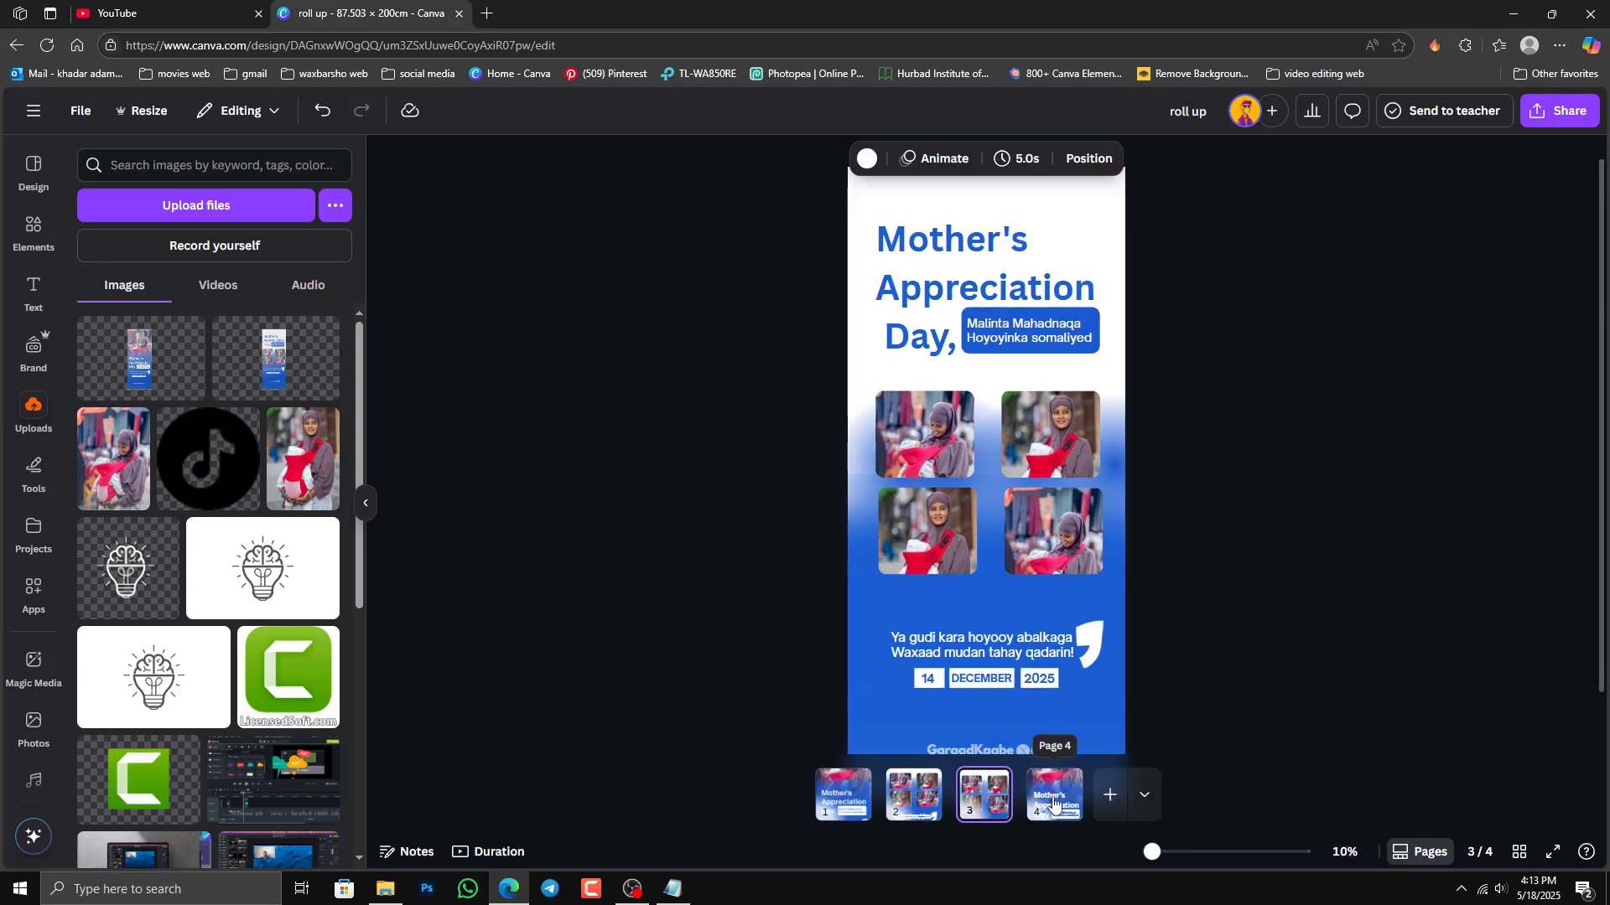
left_click_drag(1055, 805, 975, 805)
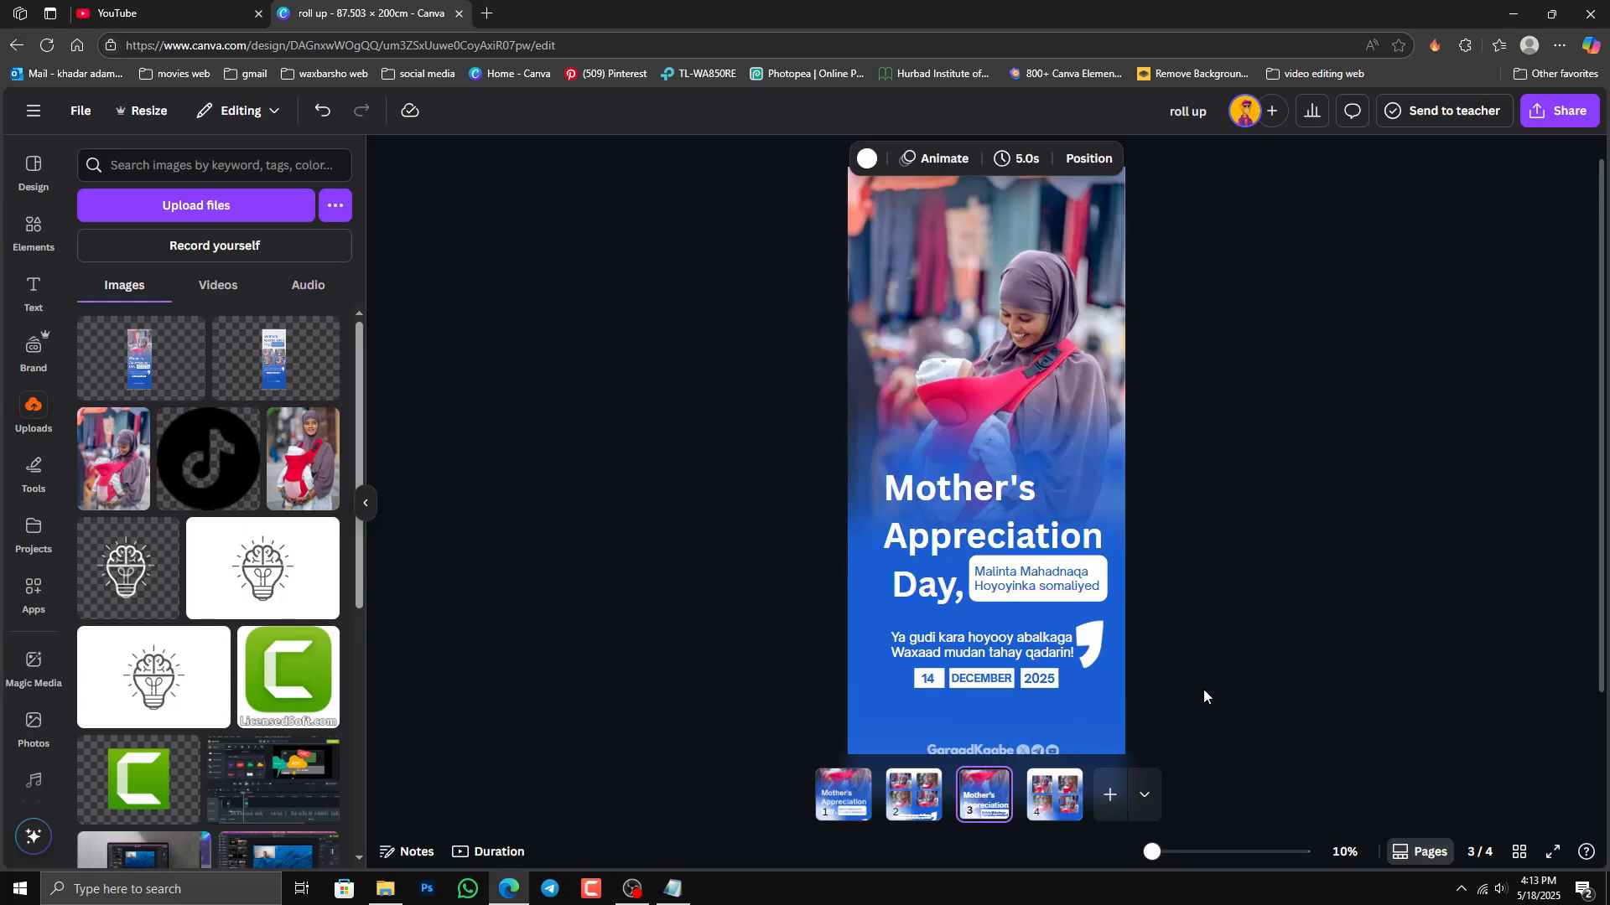
Step: Review the reordered pages 3 and 4, comparing the recreated four-photo banner on page 4 with the original on page 2
scroll(1204, 689, "down", 1)
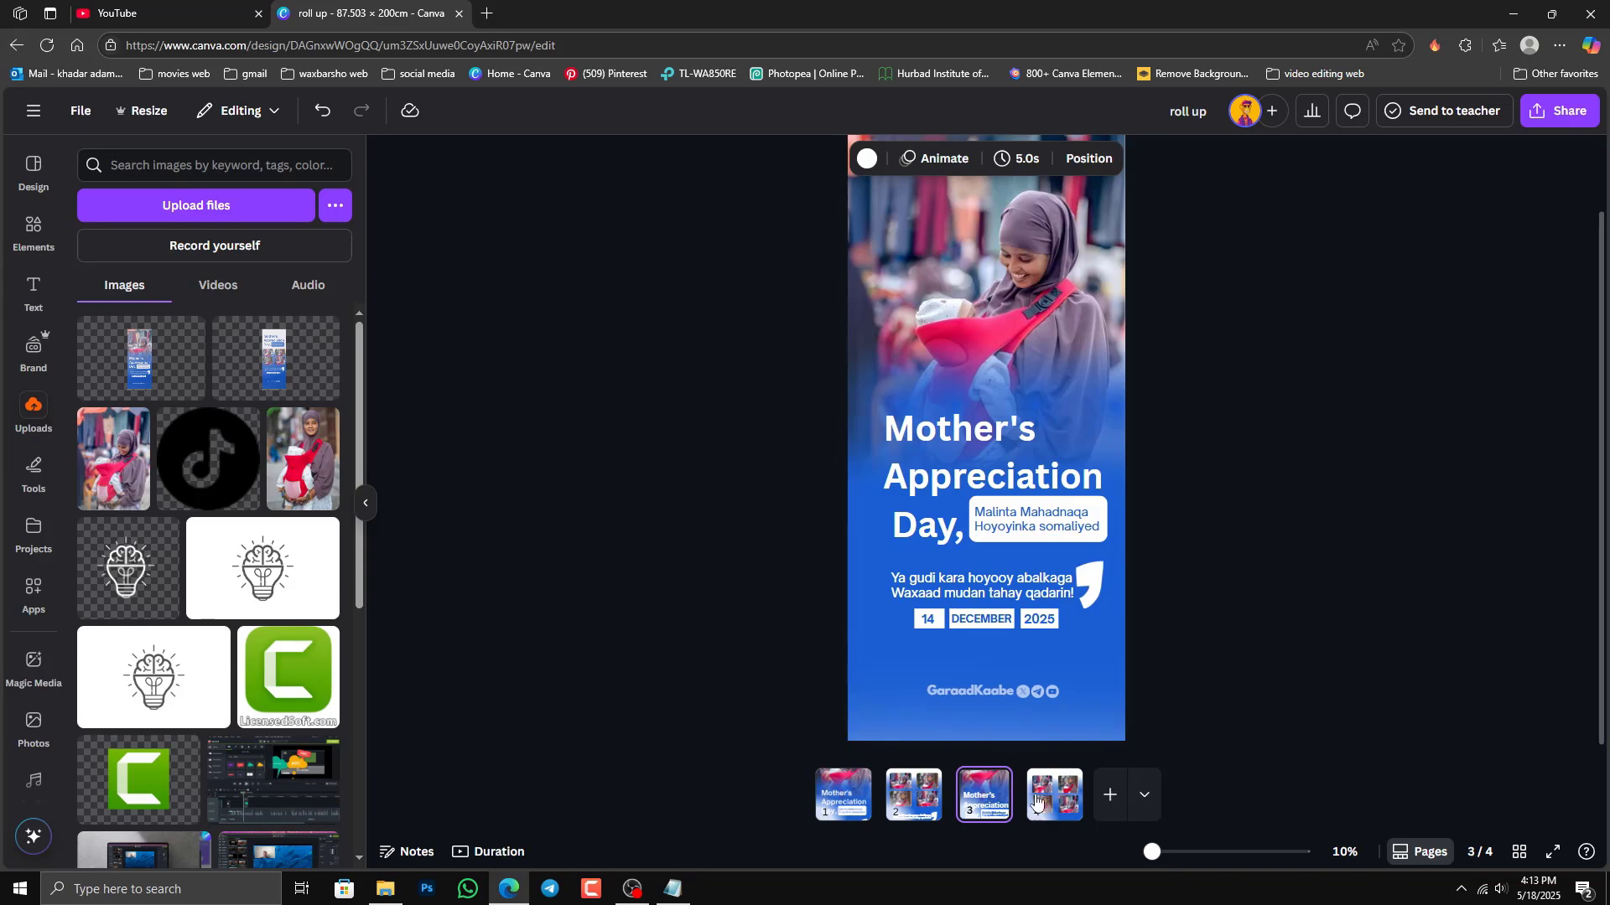
scroll(1187, 665, "down", 8)
scroll(1214, 466, "up", 2)
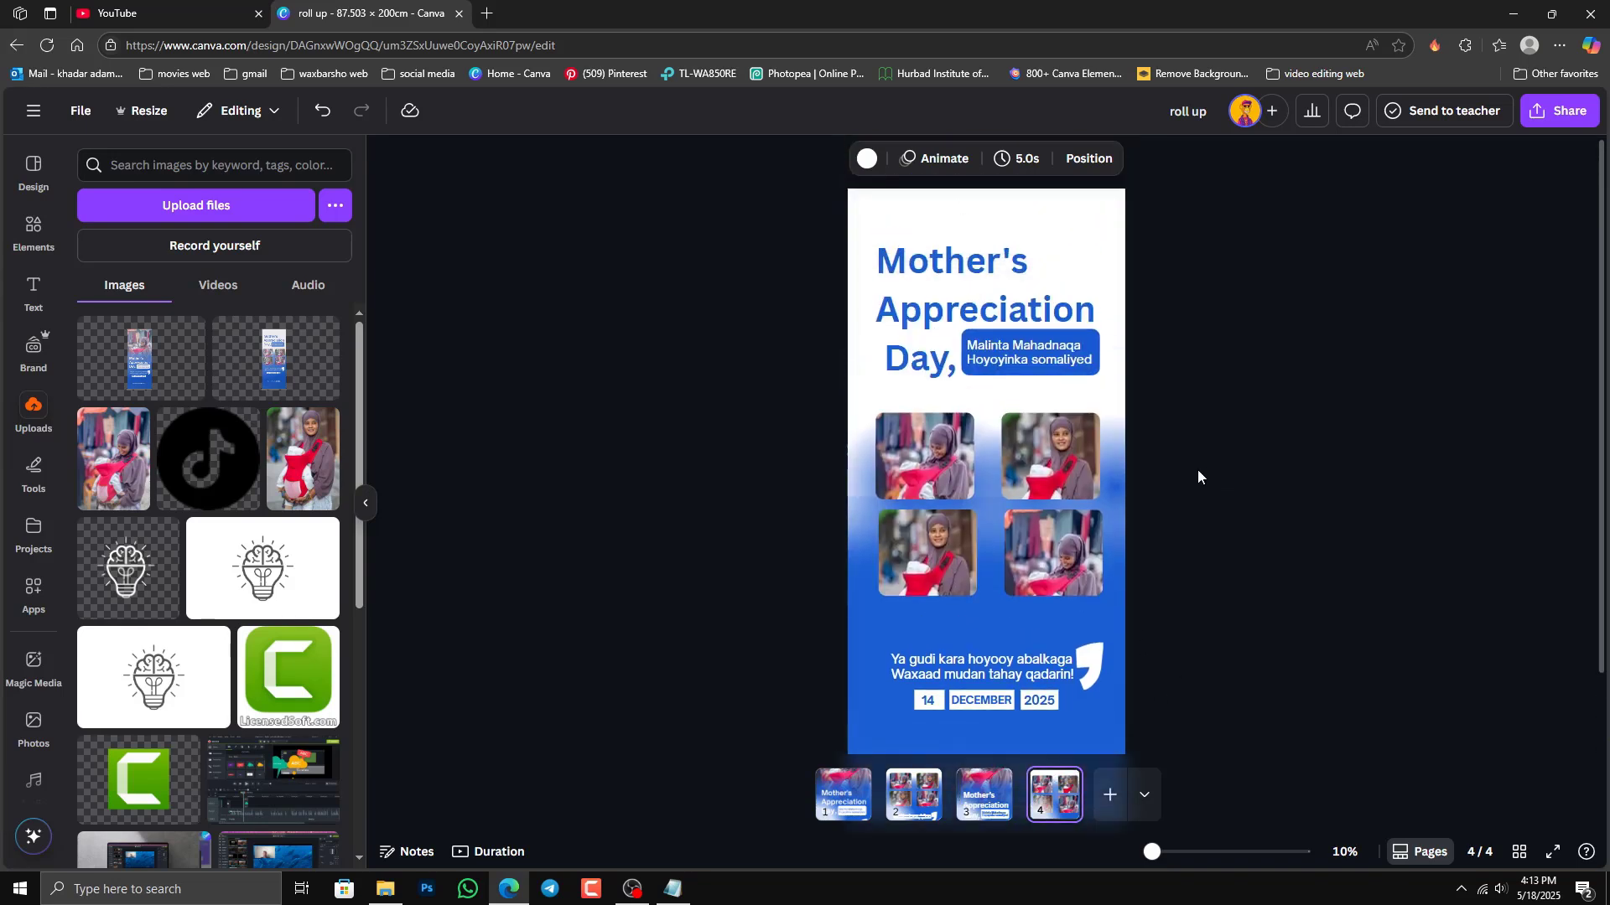
scroll(1180, 496, "down", 1)
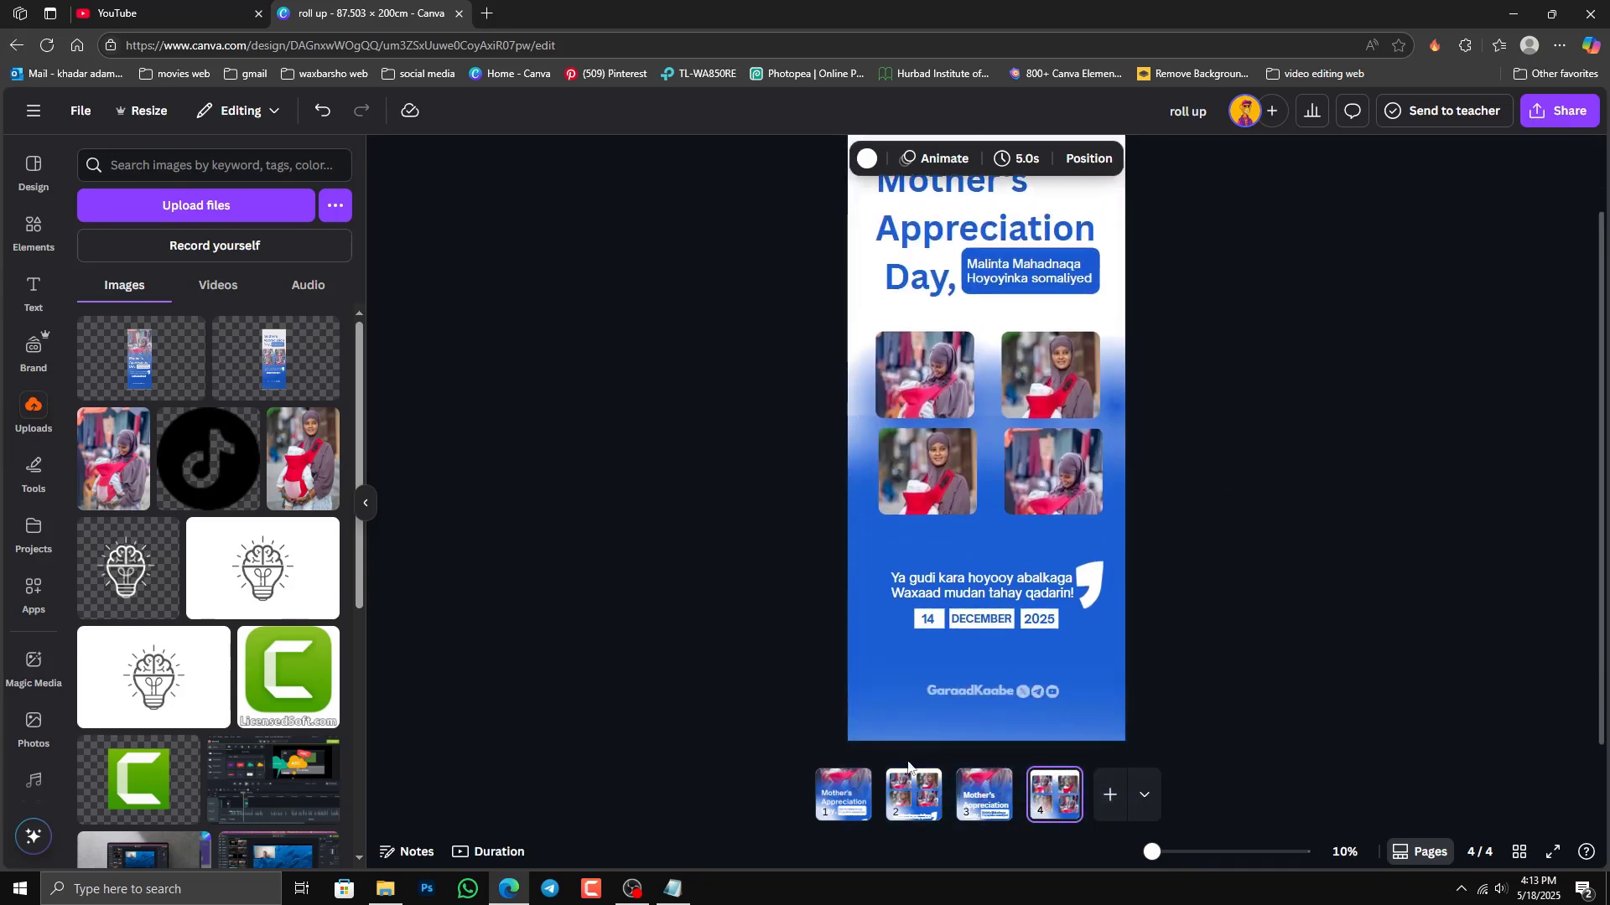
left_click(907, 800)
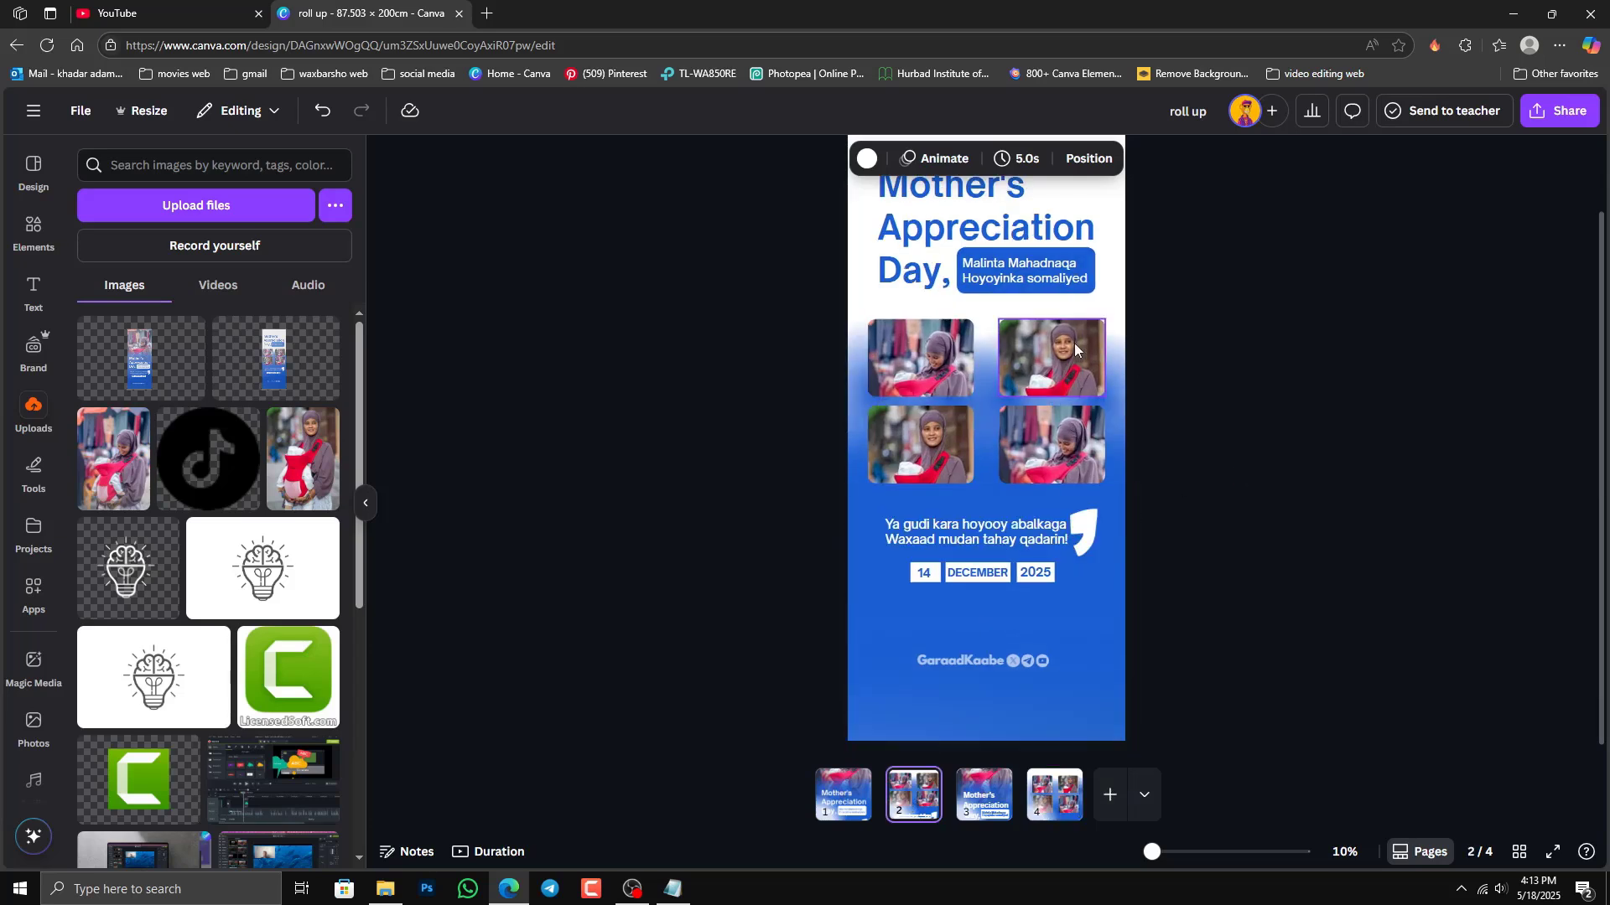
left_click(1055, 794)
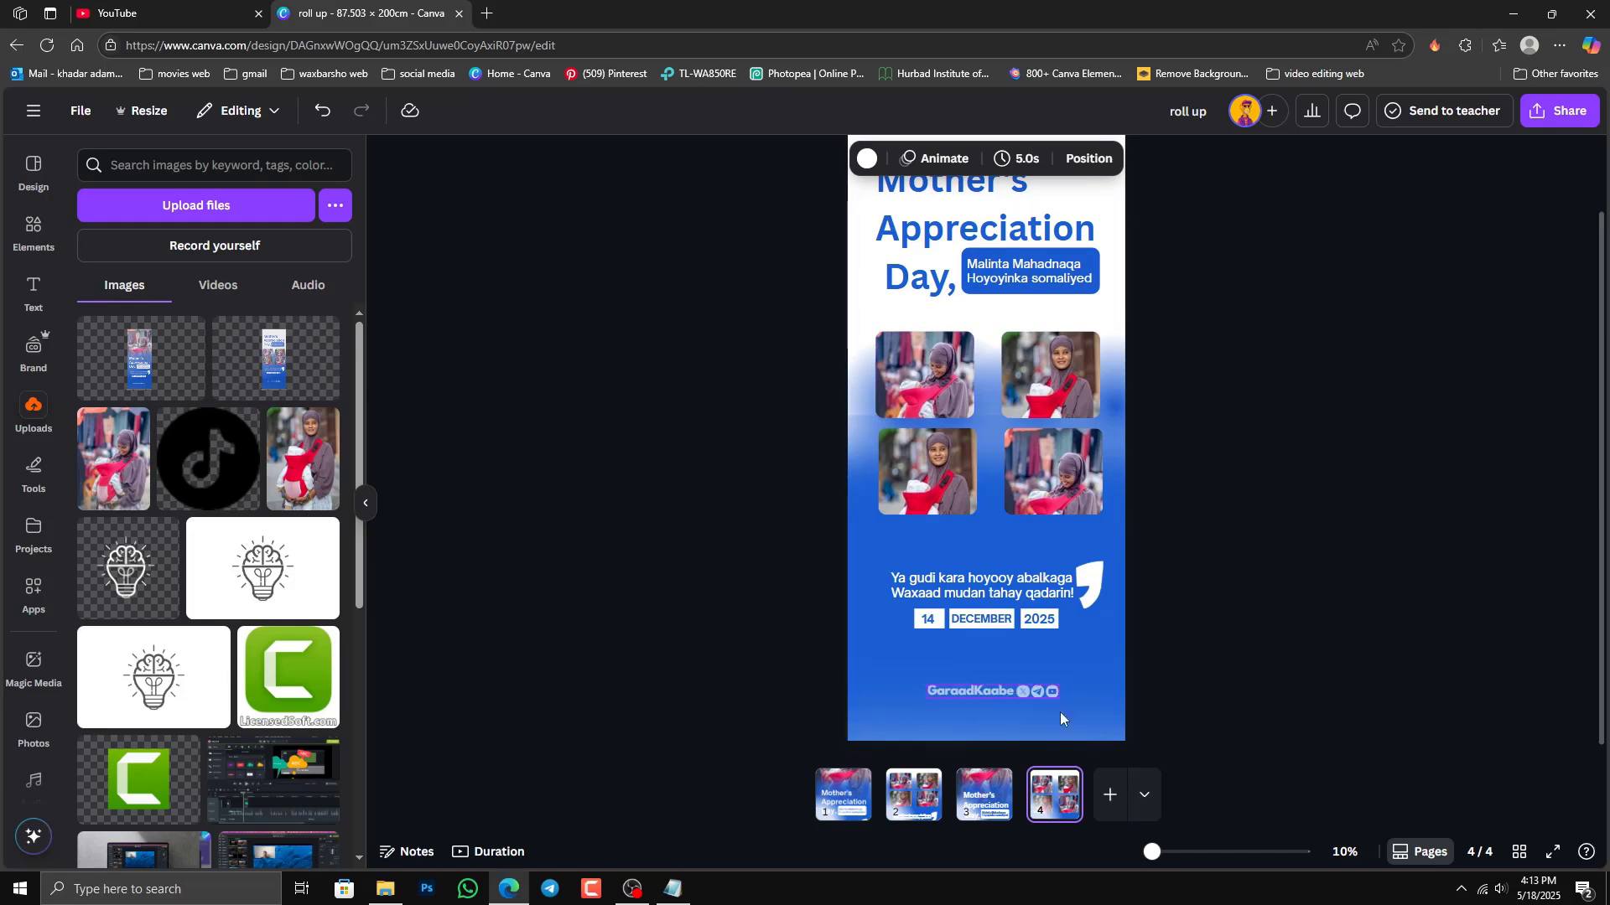
left_click(926, 800)
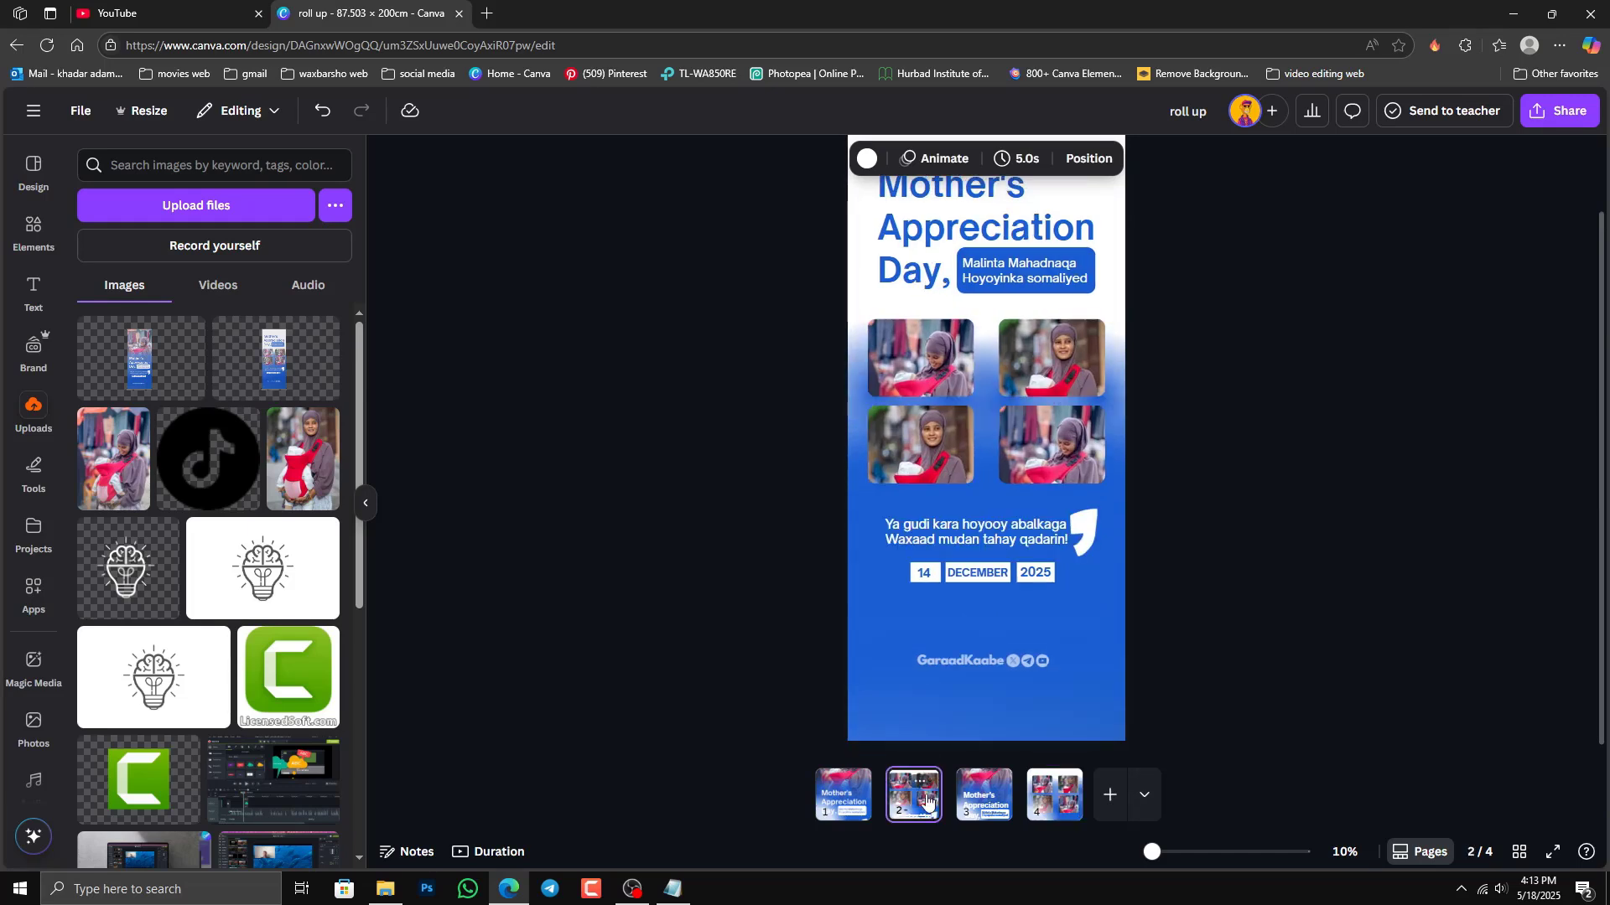
left_click(1047, 803)
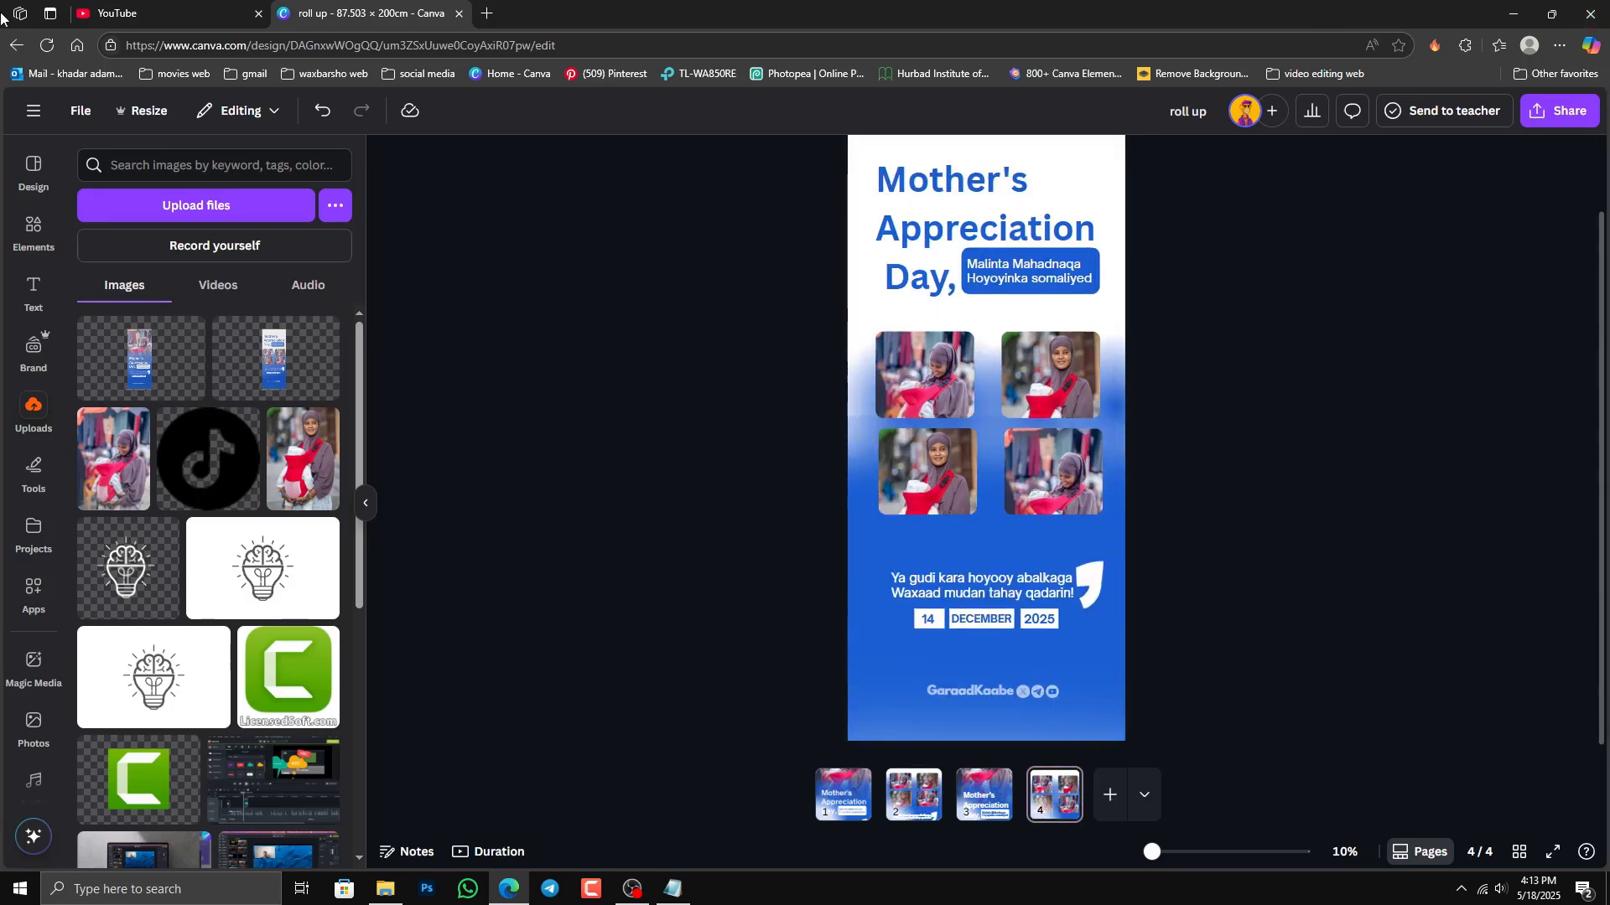
left_click(1557, 112)
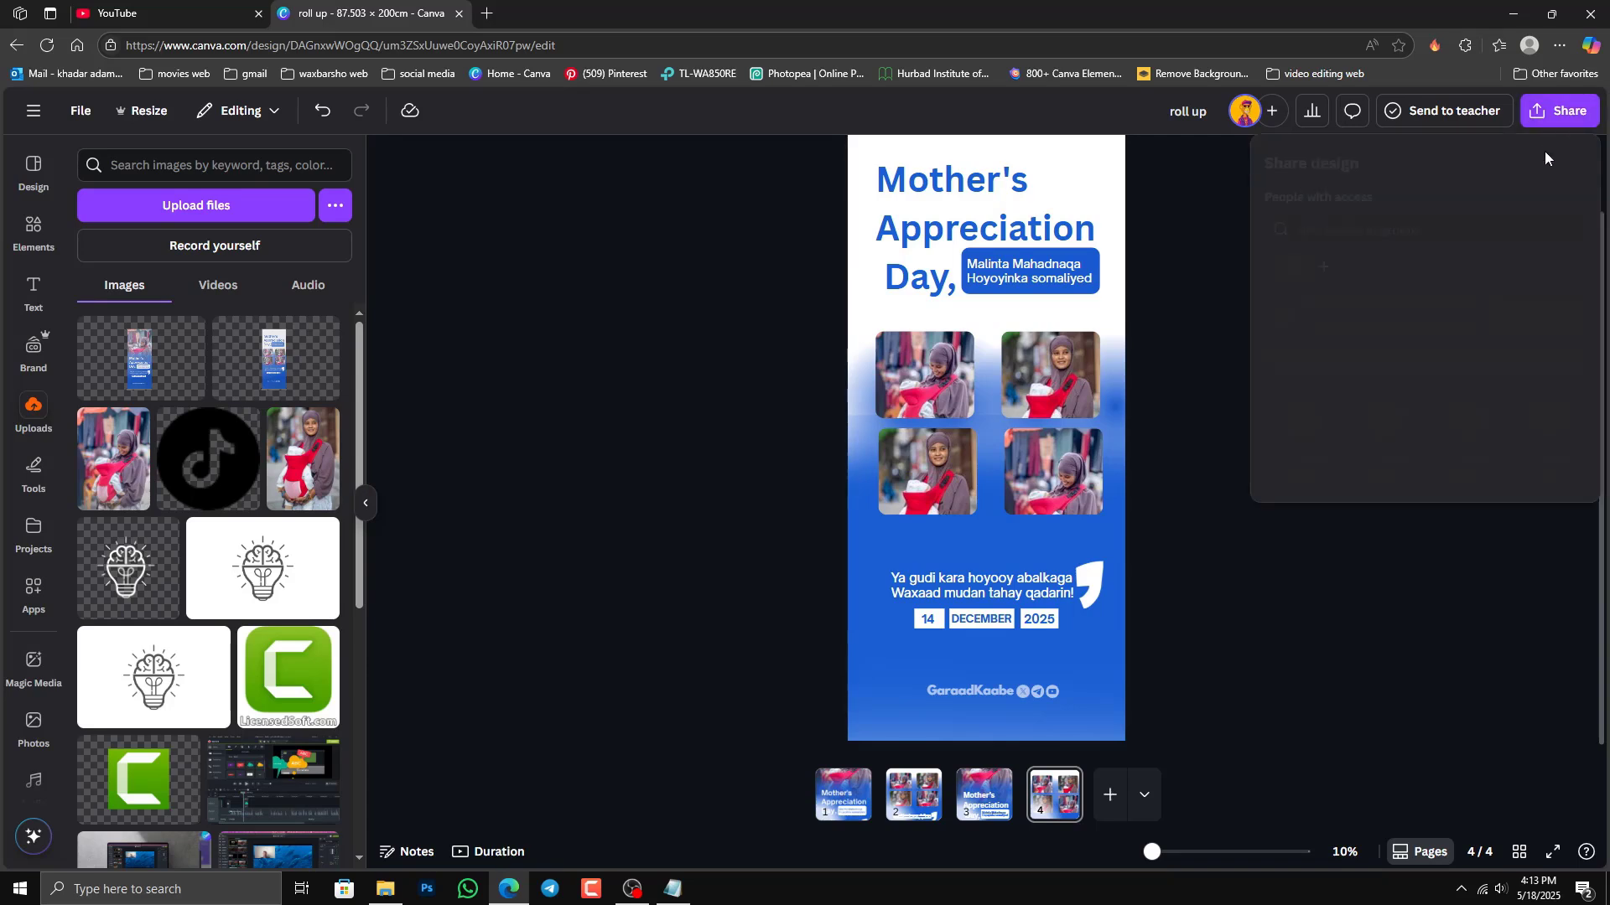
left_click(1175, 434)
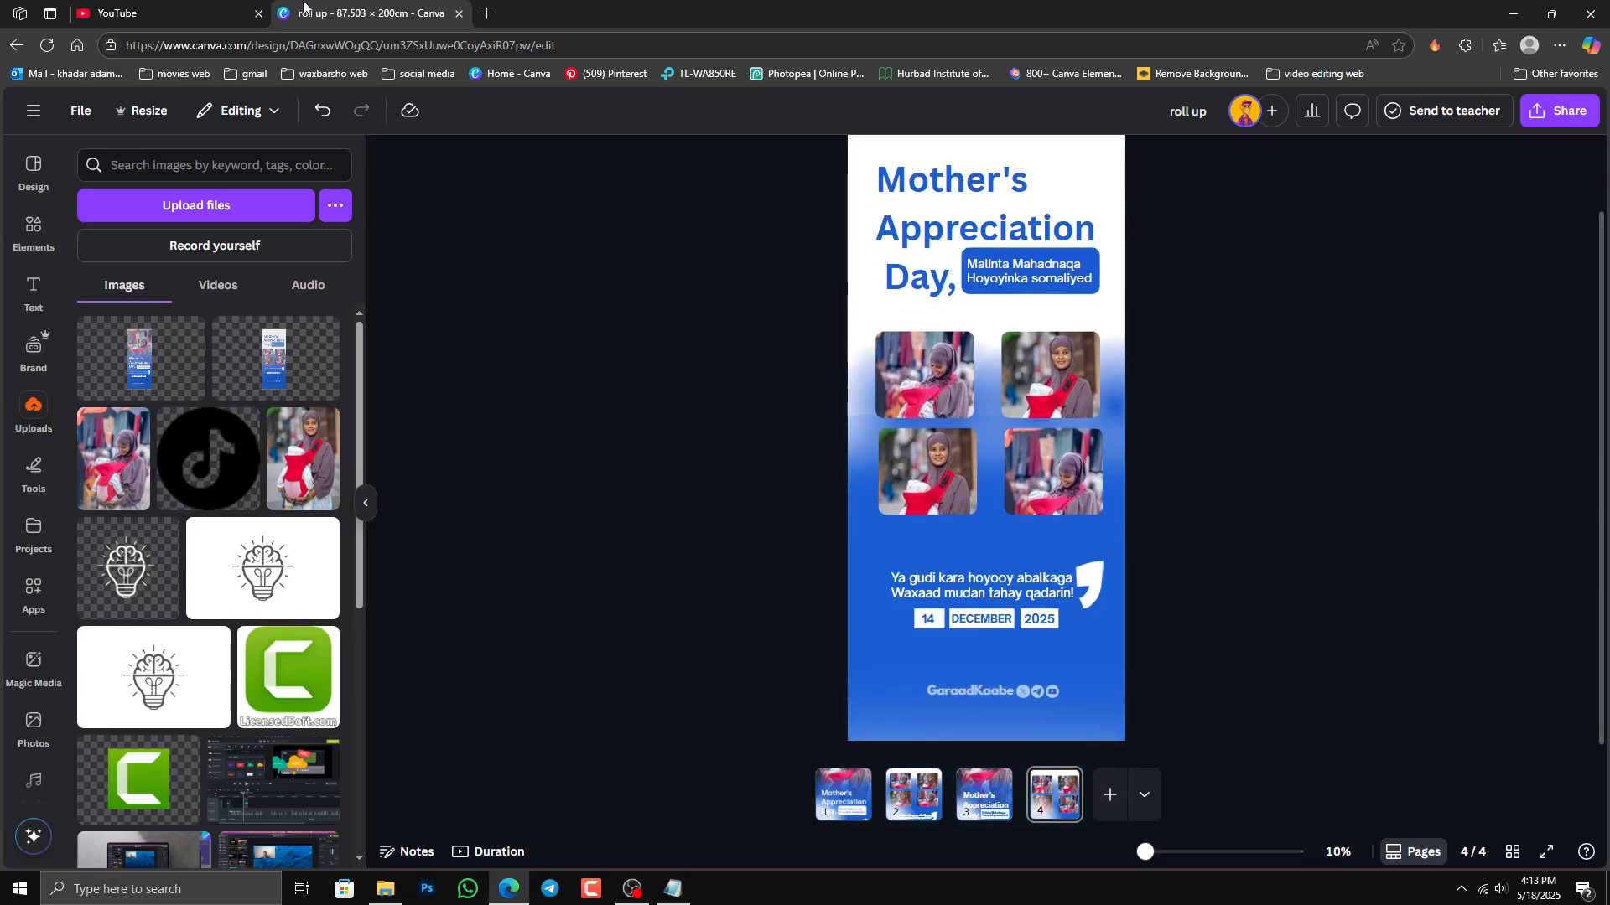
Step: Switch to YouTube and open the signed-in account's own channel page
left_click(142, 13)
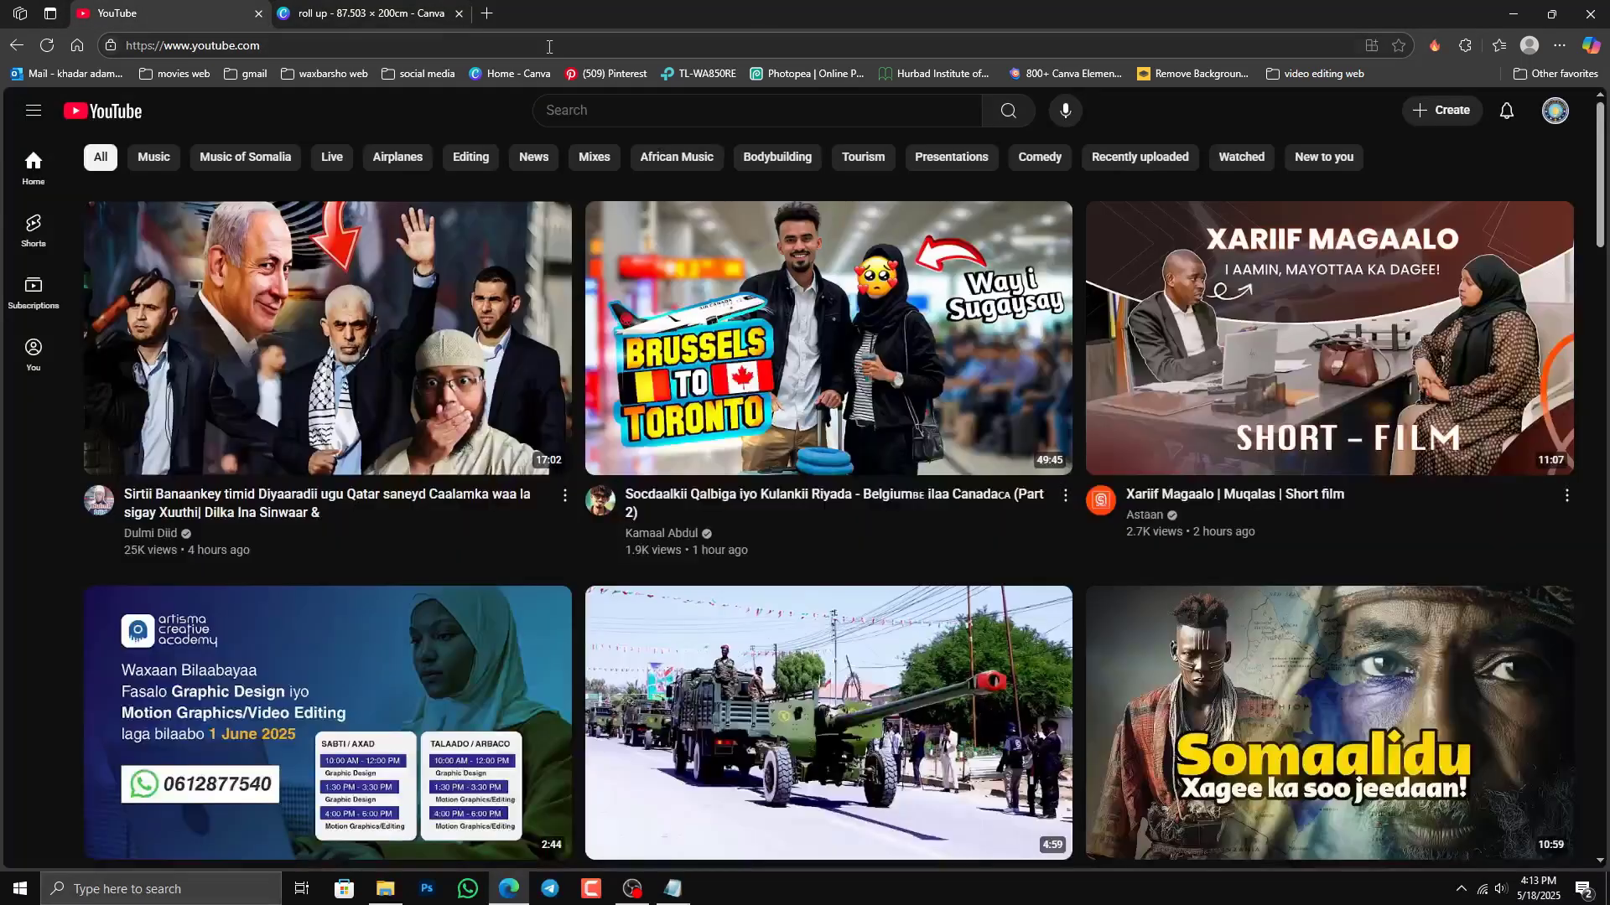
left_click(1557, 117)
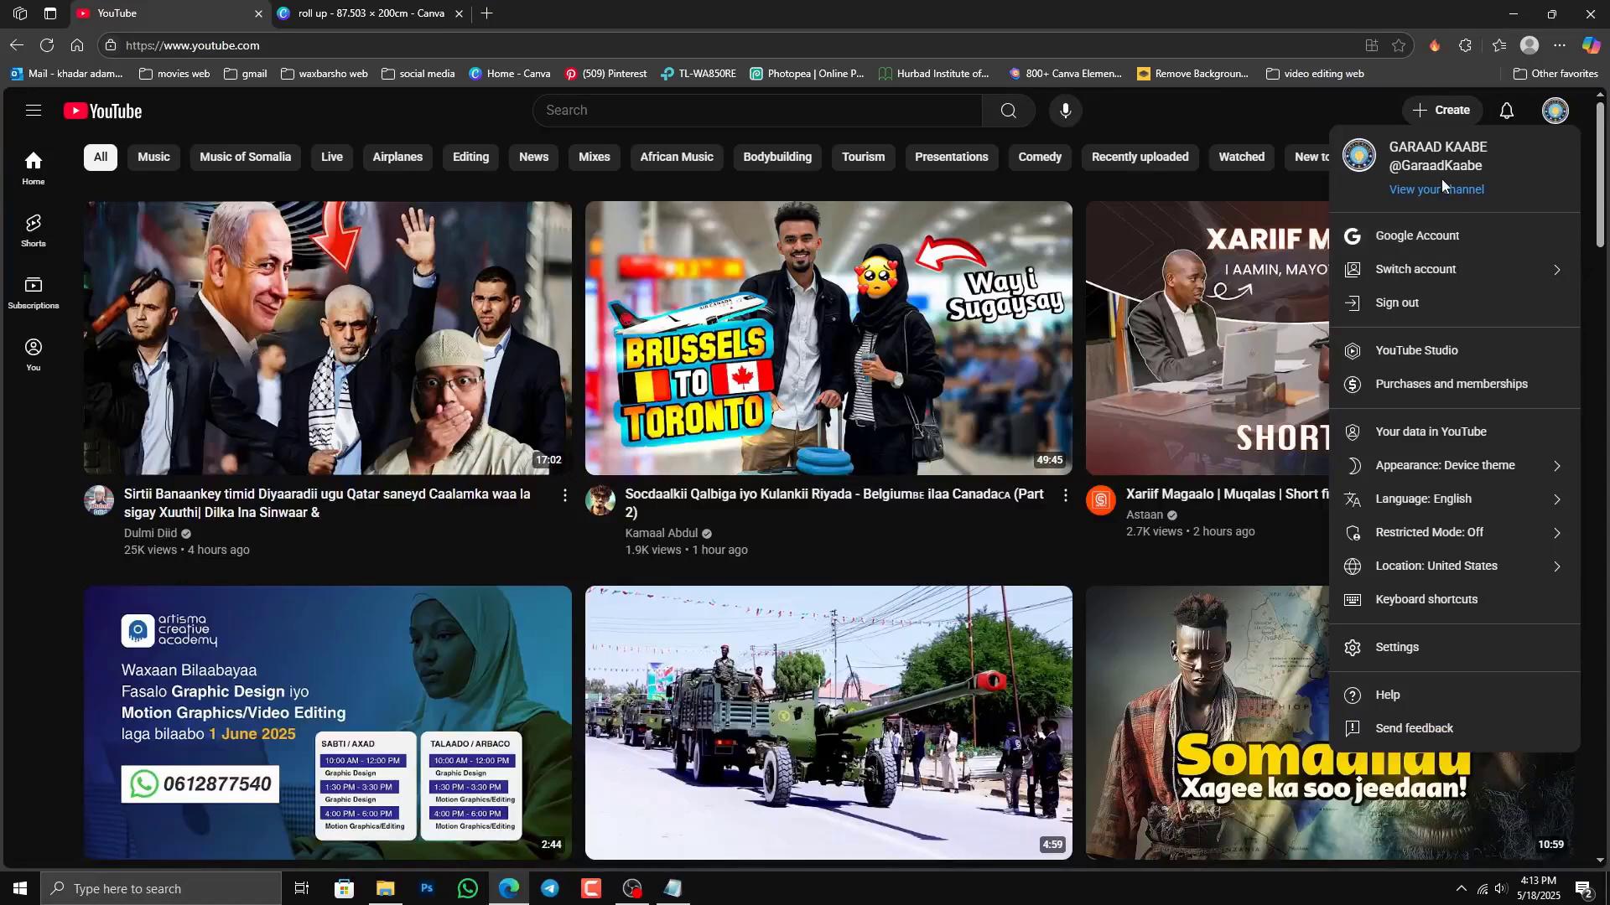
left_click(1441, 189)
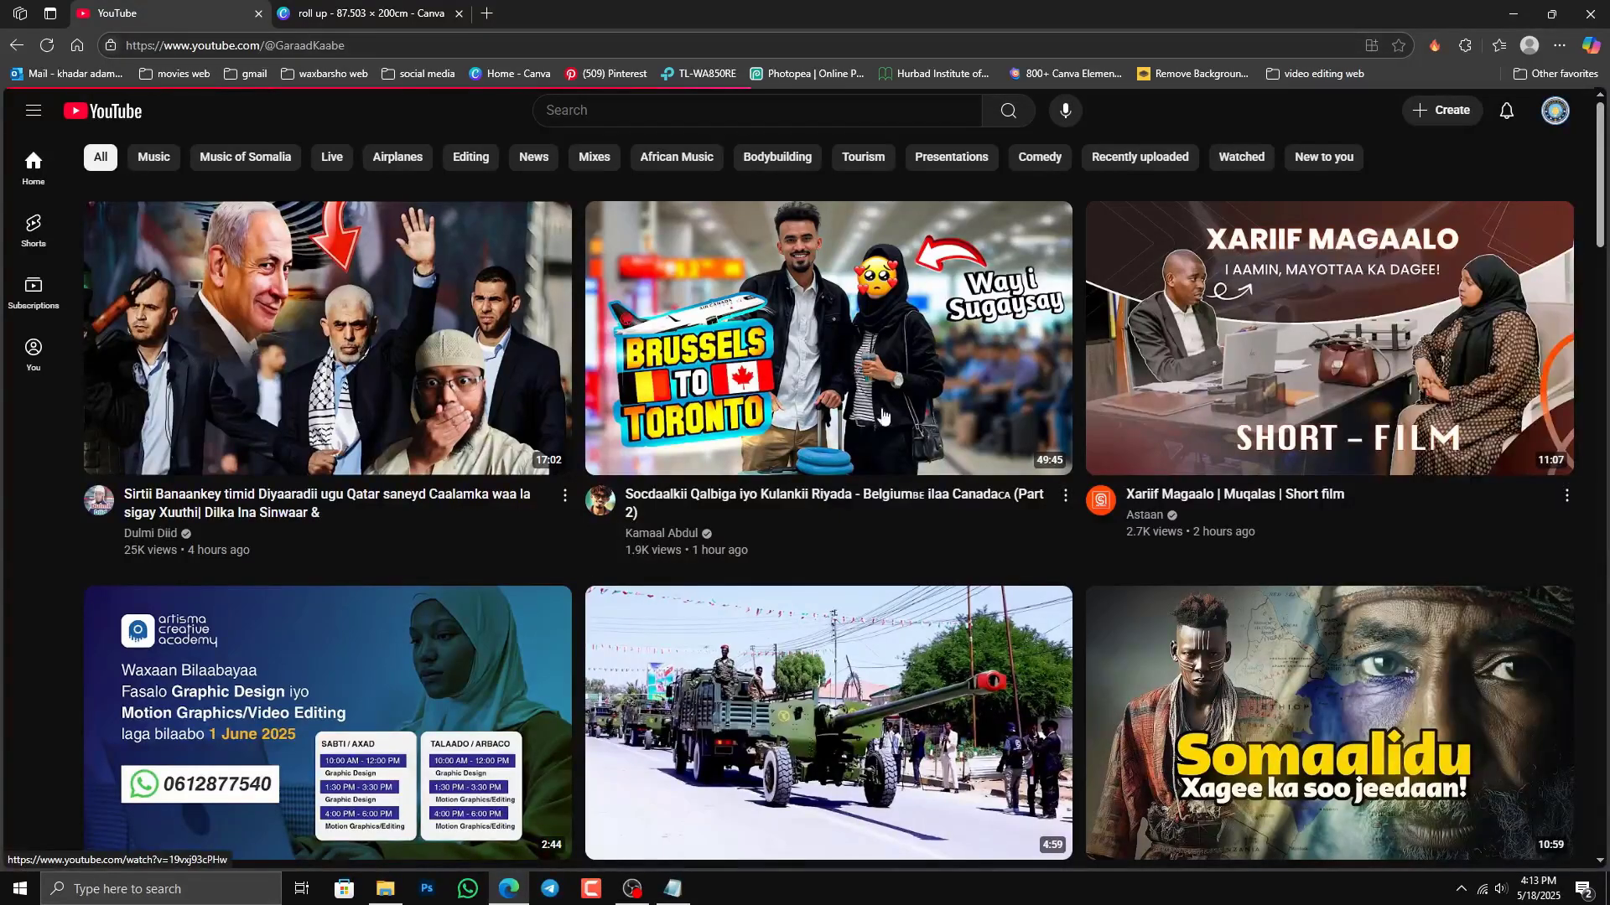